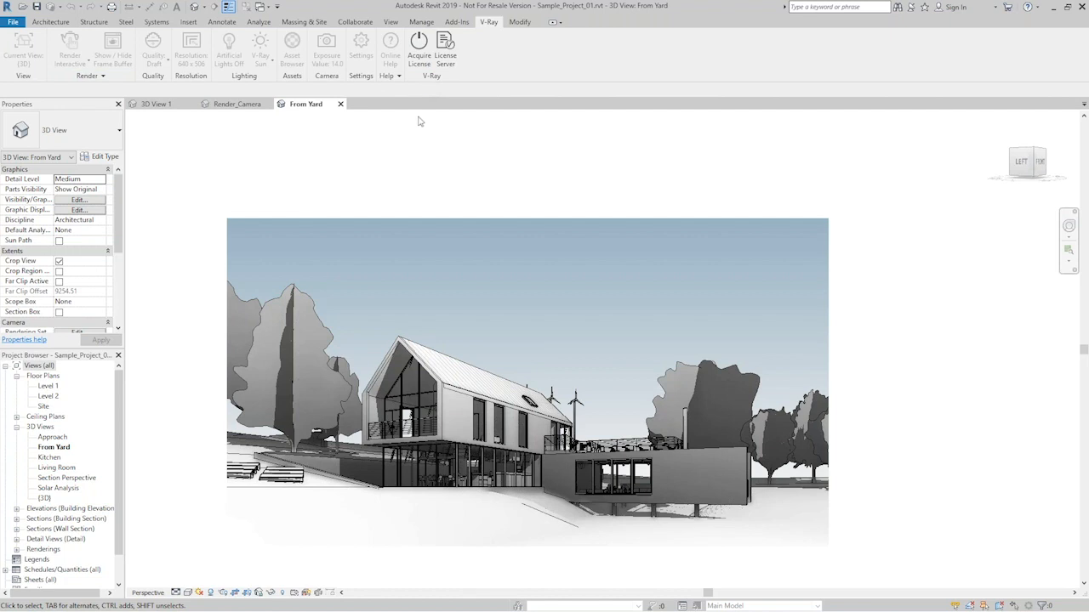
- Acquire the V-Ray license, release it, and acquire it again to unlock the V-Ray tools
{"action": "left_click", "coordinate": [420, 46]}
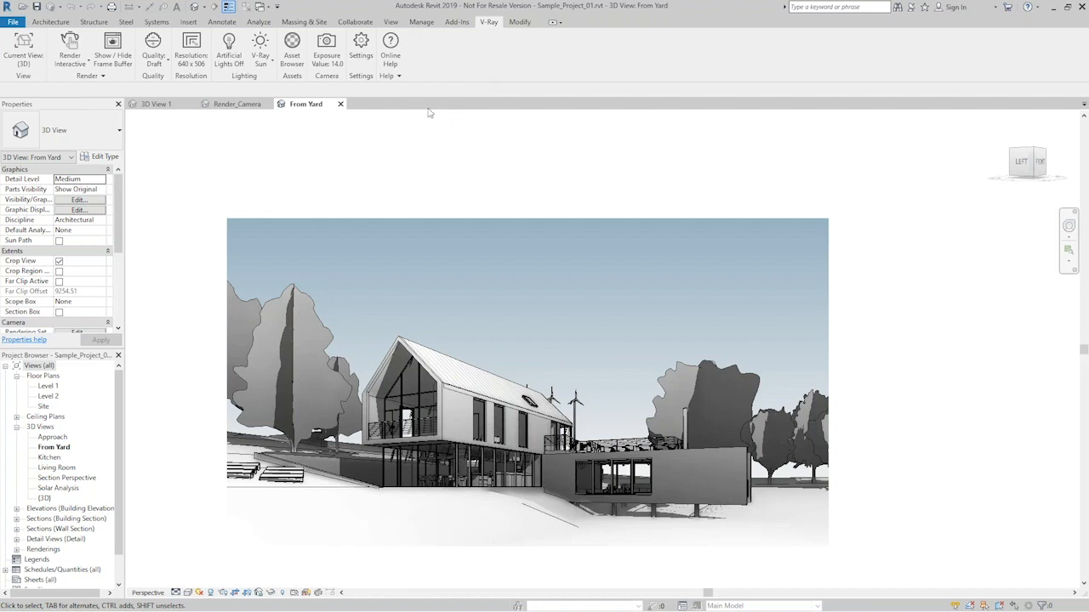
{"action": "left_click", "coordinate": [393, 75]}
{"action": "left_click", "coordinate": [387, 111]}
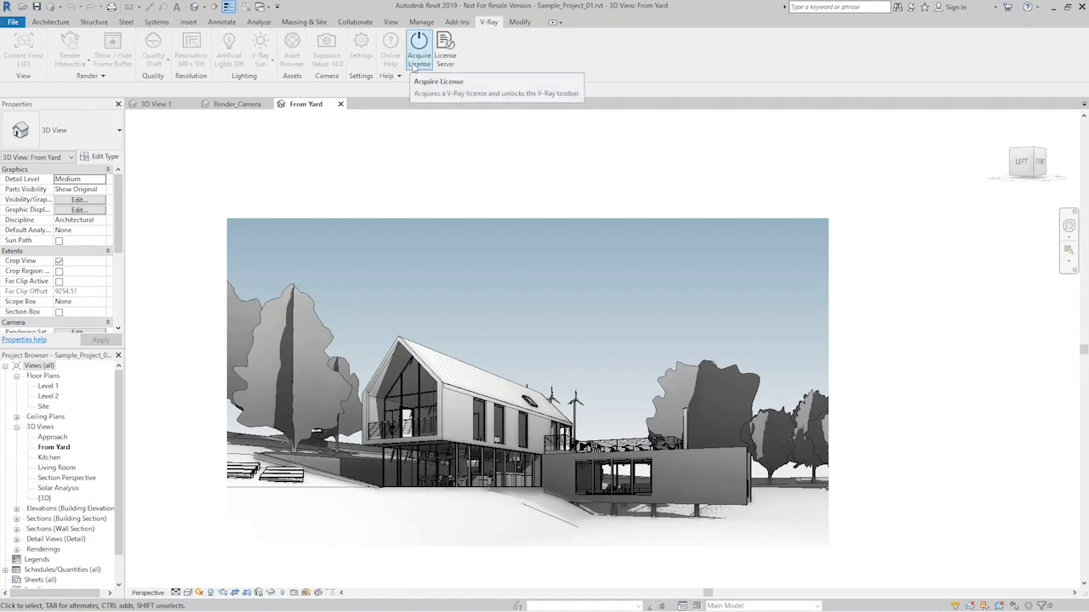
{"action": "left_click", "coordinate": [420, 58]}
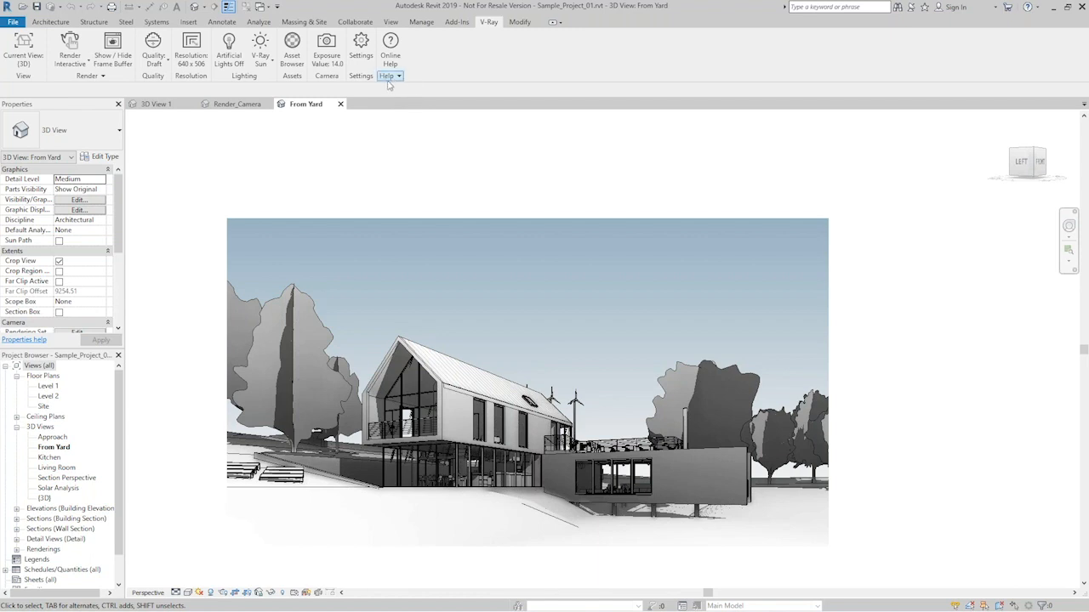
- Open the V-Ray license server page in the browser and look at its V-Ray for Revit entry
{"action": "left_click", "coordinate": [391, 76]}
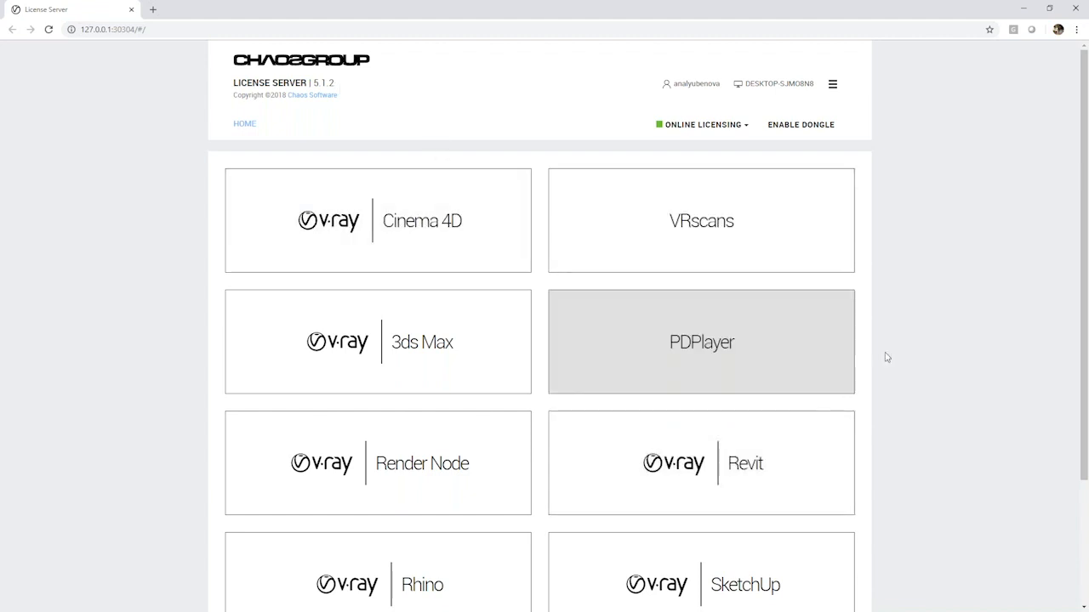
{"action": "scroll", "coordinate": [892, 358], "scroll_direction": "down", "scroll_amount": 1}
{"action": "left_click", "coordinate": [747, 397]}
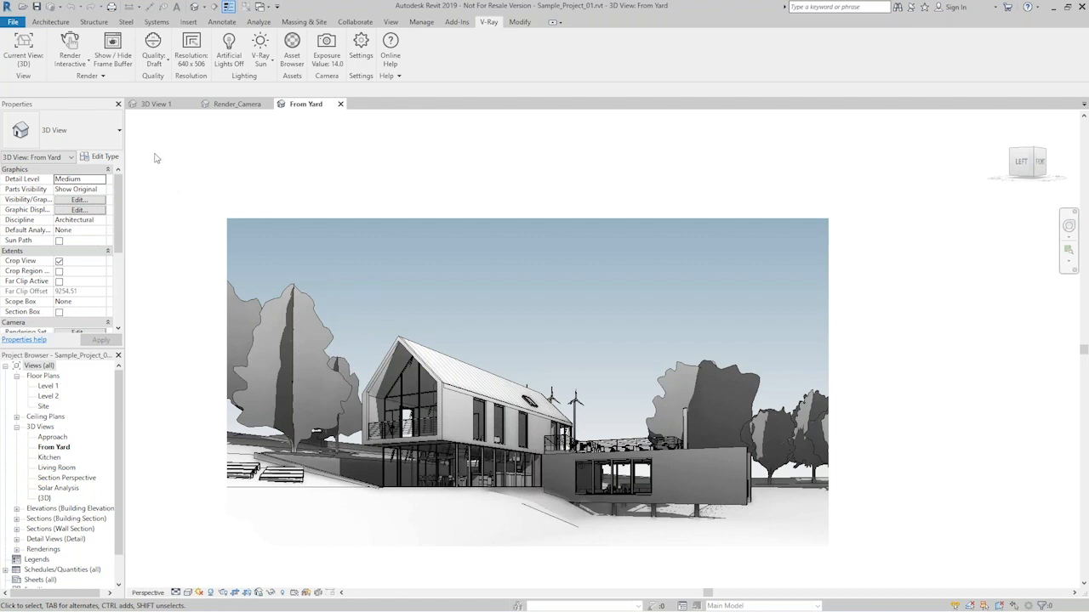
- Set From Yard as the V-Ray render view in Revit, and briefly show the frame buffer before closing it
{"action": "left_click", "coordinate": [31, 56]}
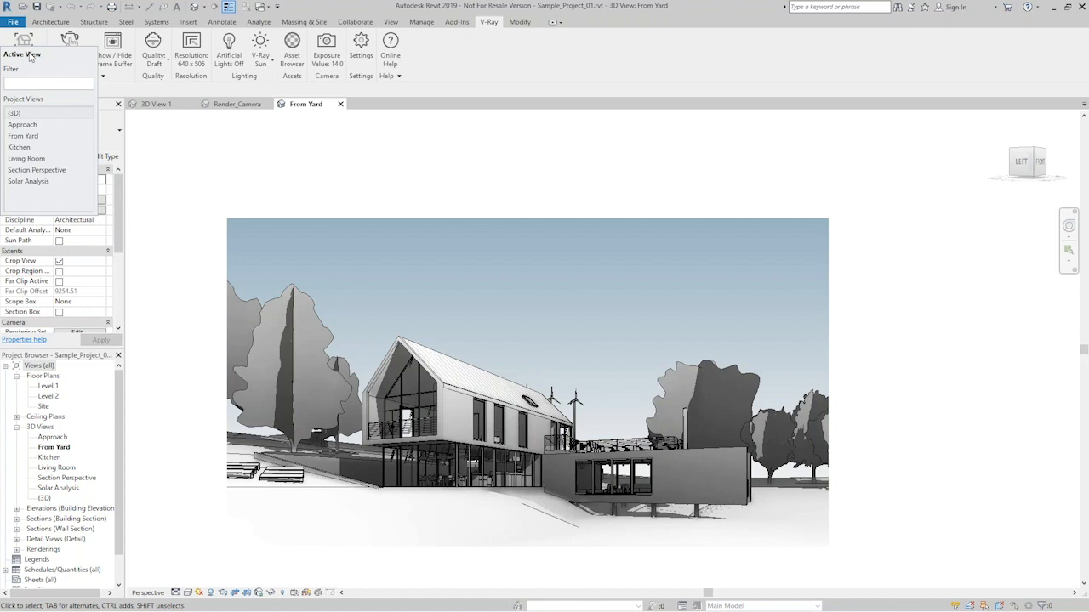
{"action": "left_click", "coordinate": [25, 137]}
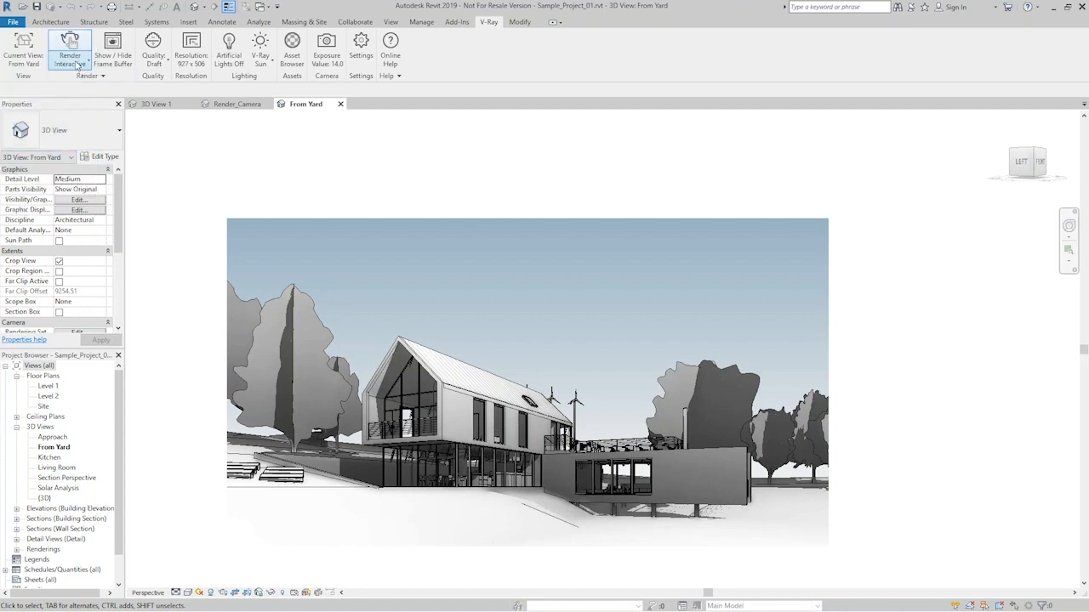
{"action": "left_click", "coordinate": [122, 60]}
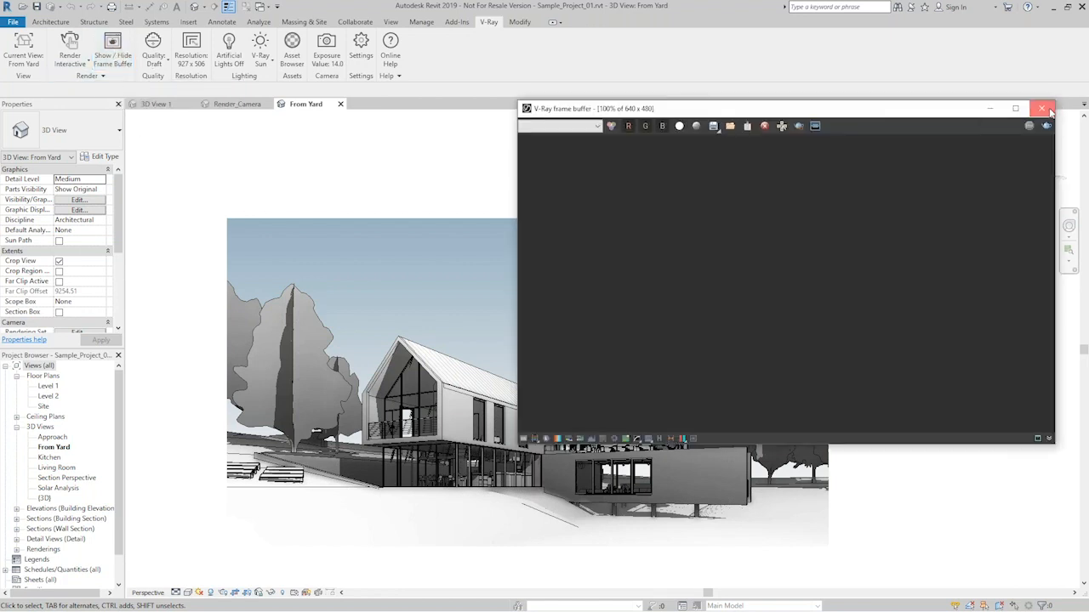
{"action": "left_click", "coordinate": [1036, 111]}
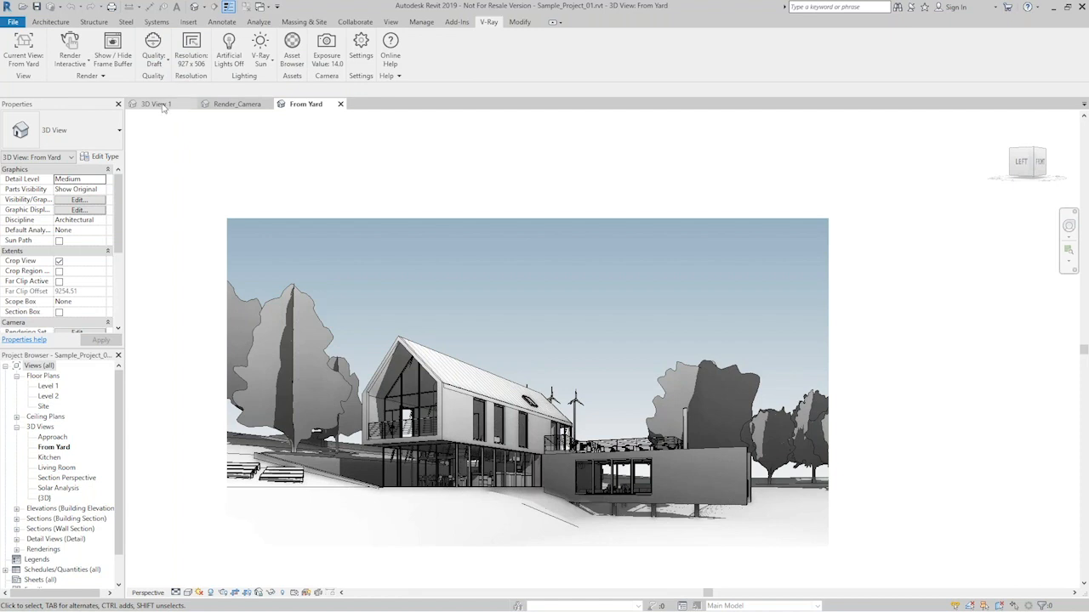
- Review the available V-Ray quality presets and the output resolution settings without changing them
{"action": "left_click", "coordinate": [156, 62]}
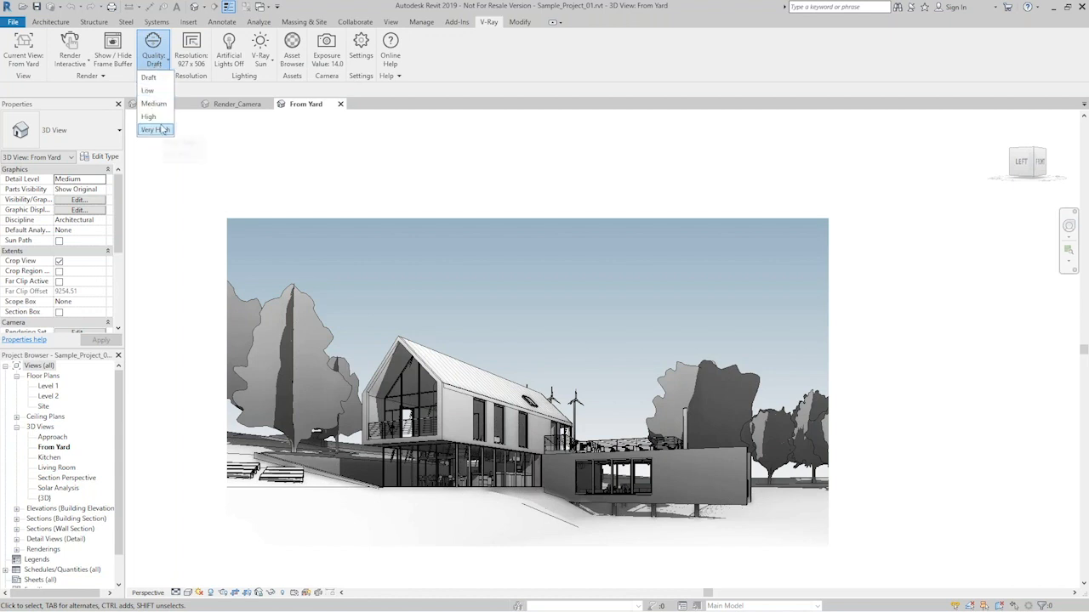
{"action": "left_click", "coordinate": [193, 86]}
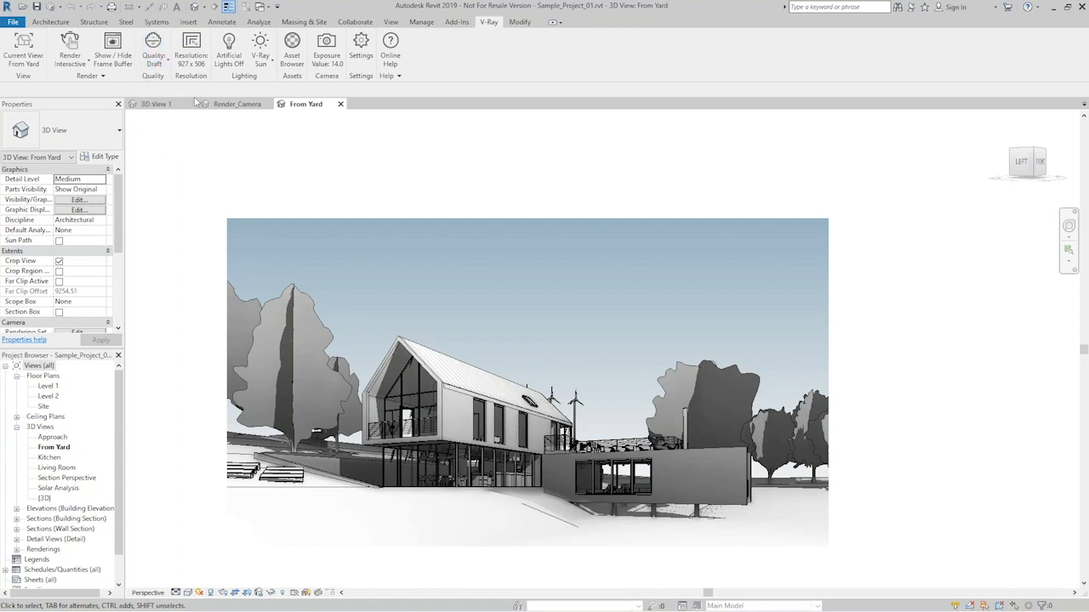
{"action": "left_click", "coordinate": [192, 53]}
{"action": "left_click_drag", "start_coordinate": [77, 51], "coordinate": [215, 108]}
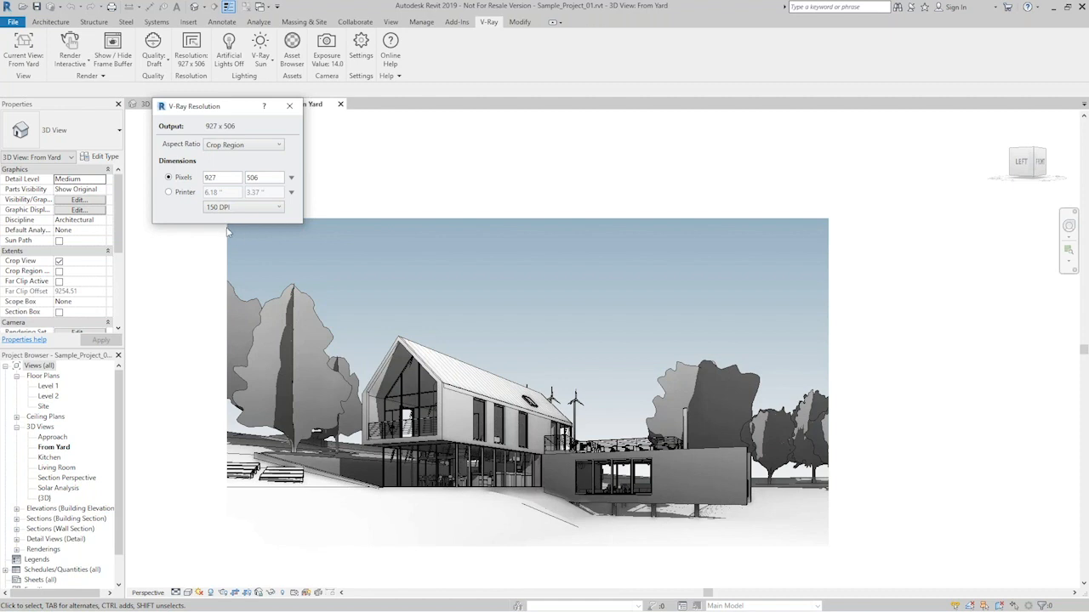
{"action": "left_click", "coordinate": [290, 106]}
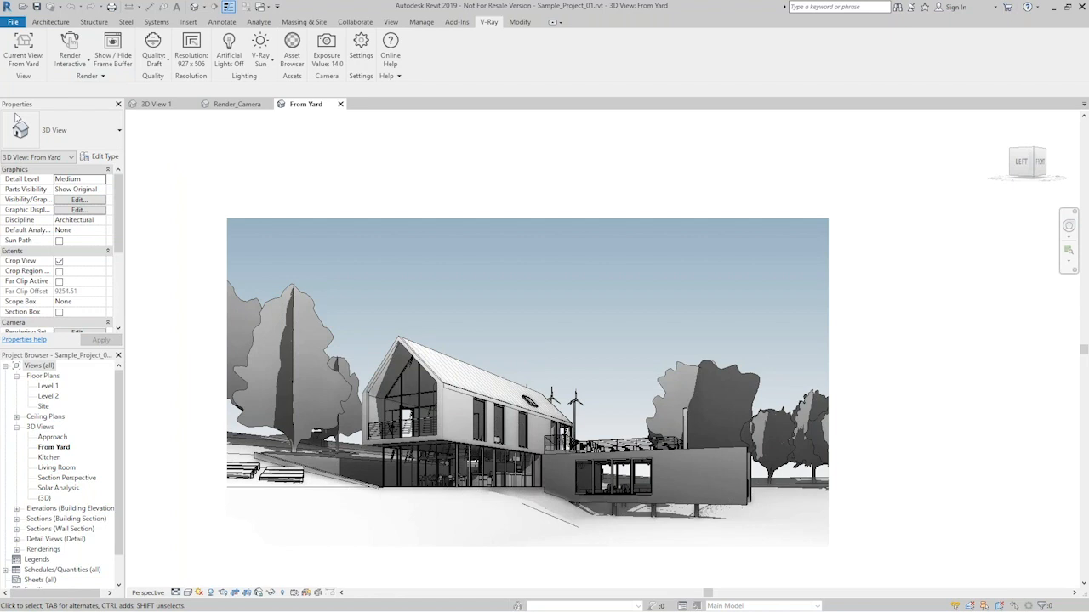
- Start an interactive V-Ray render of the From Yard view and arrange the frame buffer and progress window side by side
{"action": "left_click", "coordinate": [73, 64]}
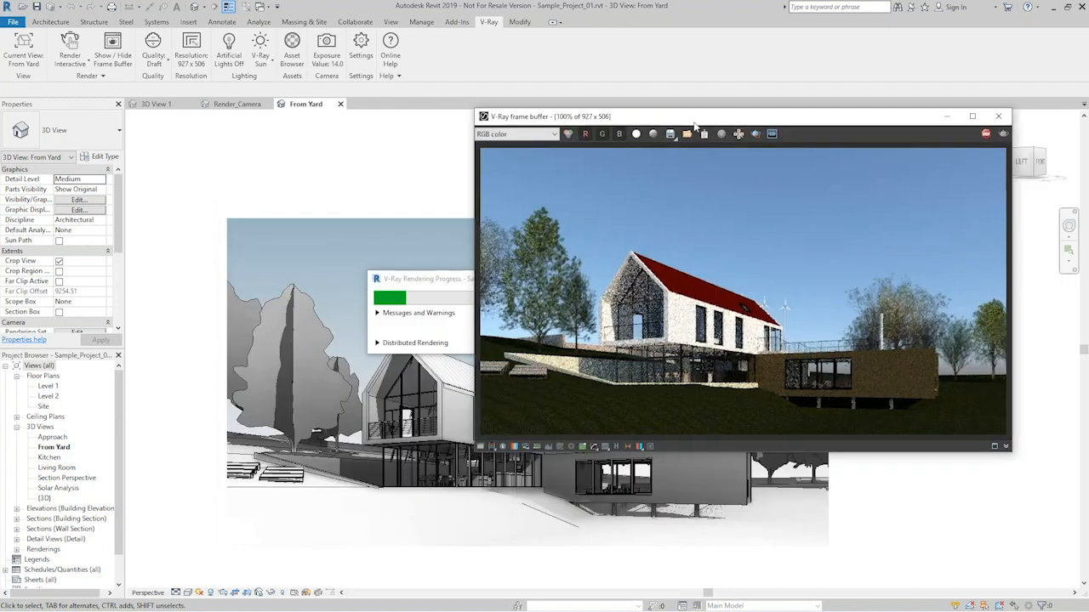
{"action": "left_click_drag", "start_coordinate": [694, 123], "coordinate": [710, 112]}
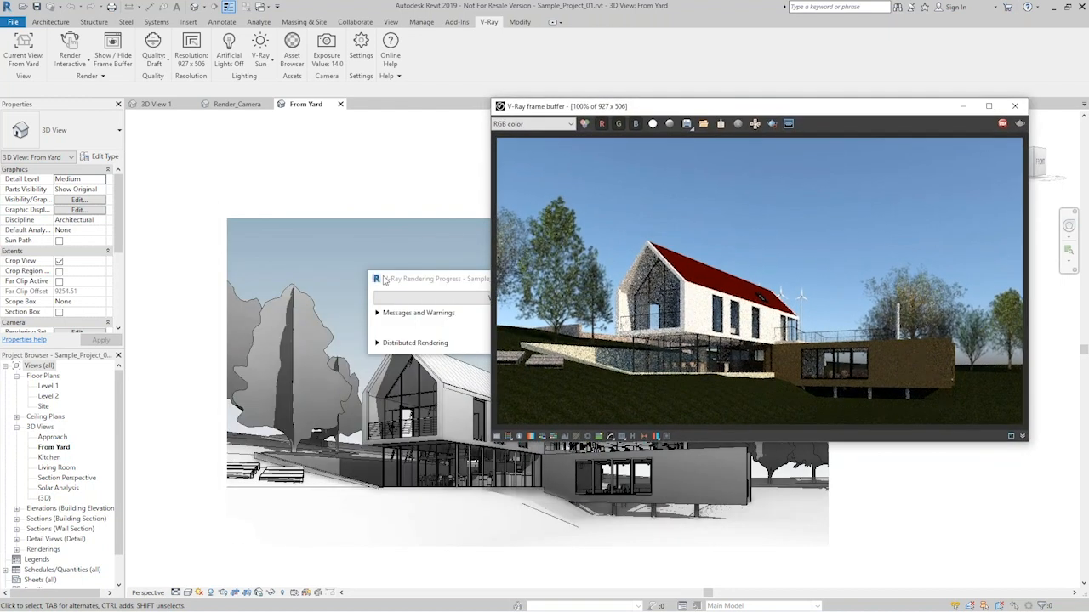
{"action": "left_click_drag", "start_coordinate": [430, 279], "coordinate": [247, 263]}
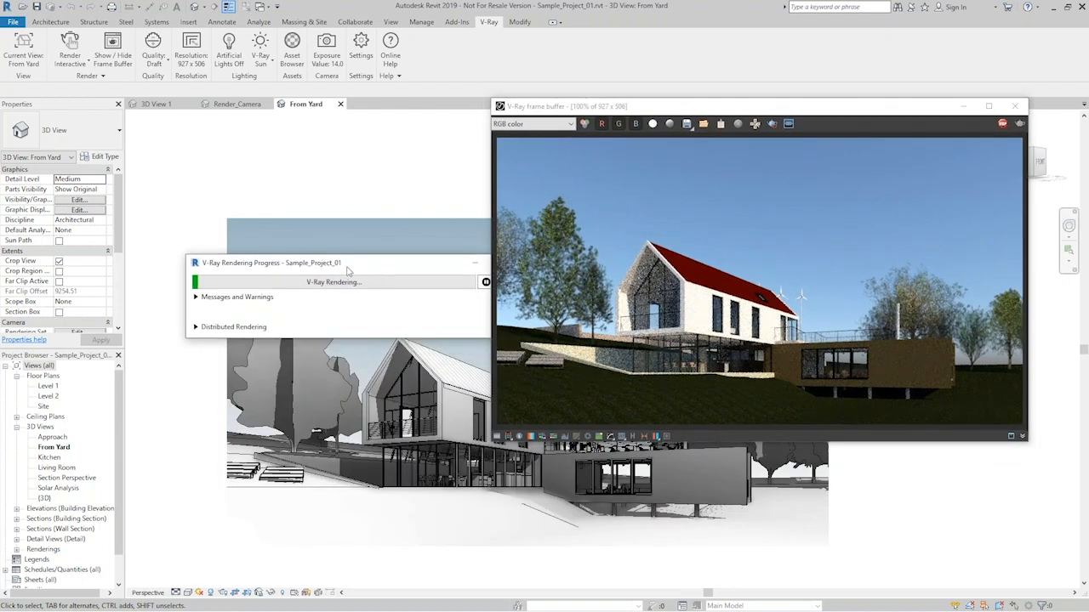
{"action": "left_click_drag", "start_coordinate": [356, 270], "coordinate": [250, 193]}
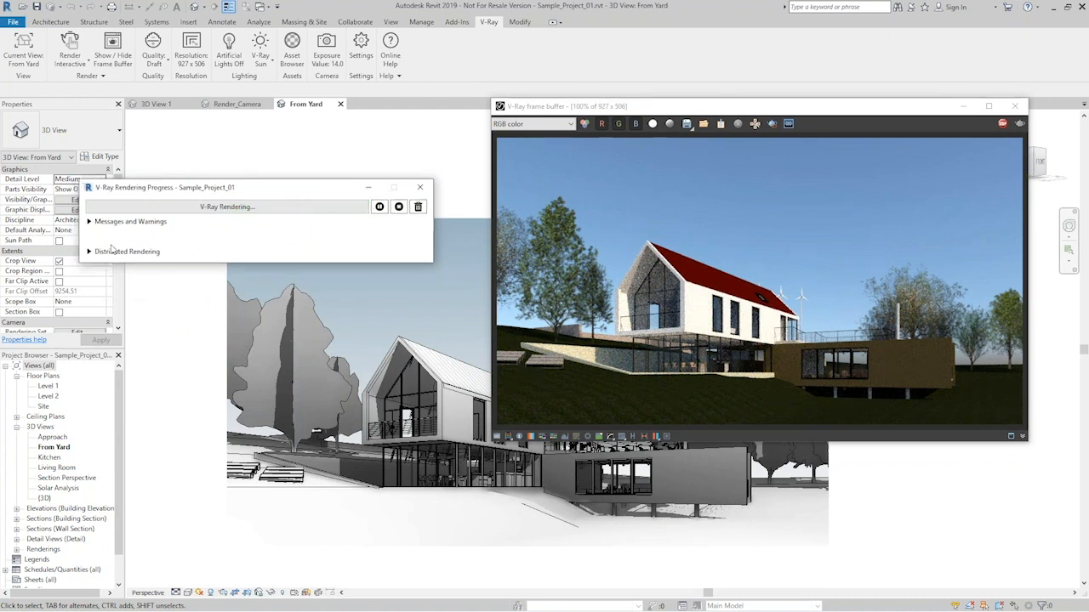
- Read the render's messages and warnings, collapse the list, and move the progress window out of the way
{"action": "left_click", "coordinate": [89, 222]}
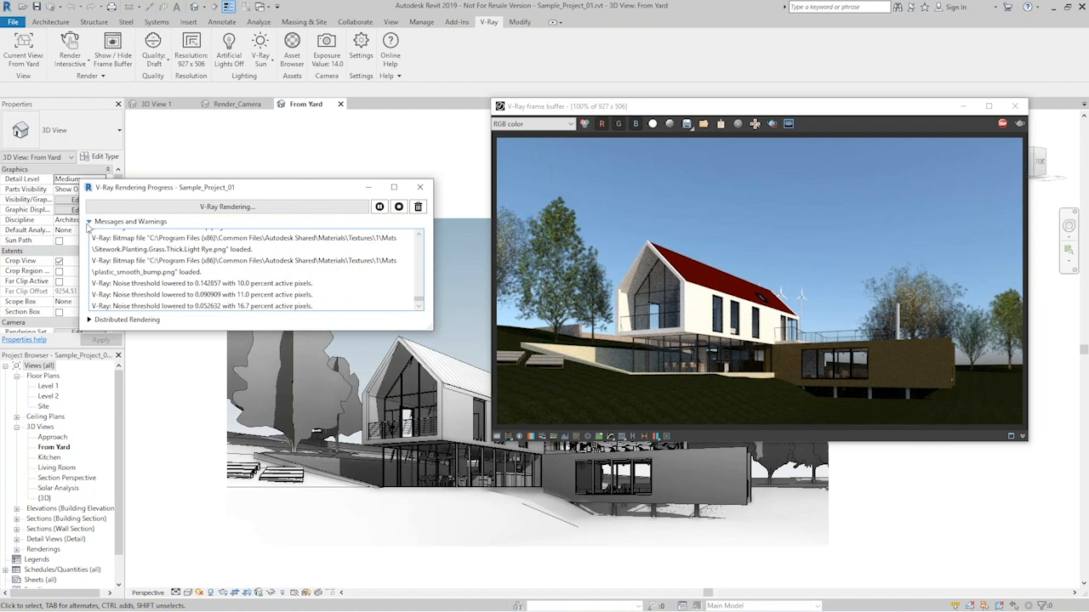
{"action": "left_click", "coordinate": [88, 222]}
{"action": "left_click_drag", "start_coordinate": [277, 192], "coordinate": [0, 255]}
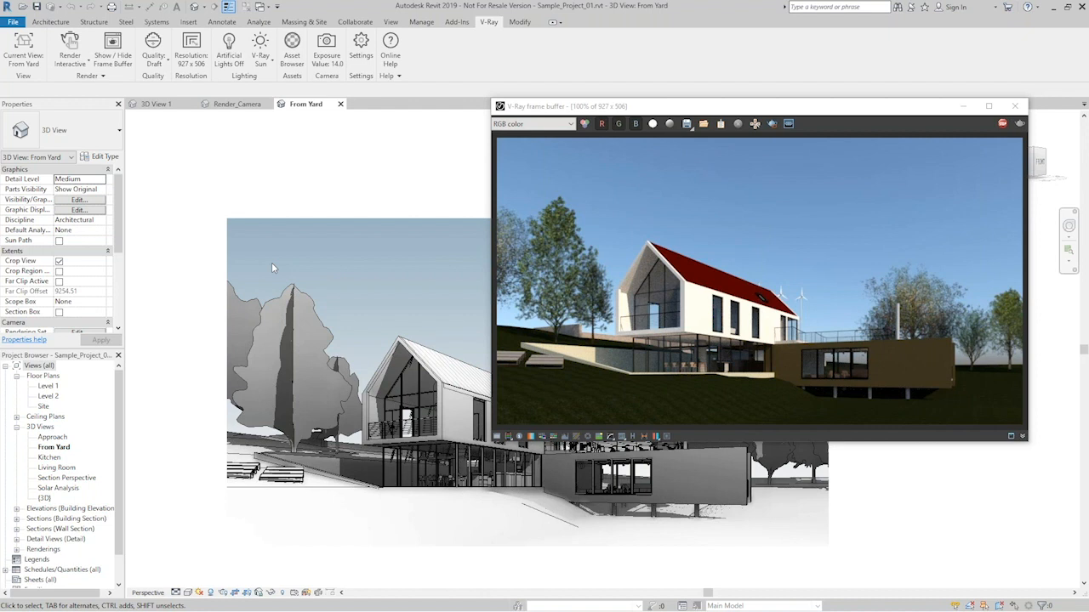
- Review the renderer engine options in the V-Ray settings beside the running render, and close the settings
{"action": "left_click", "coordinate": [361, 49]}
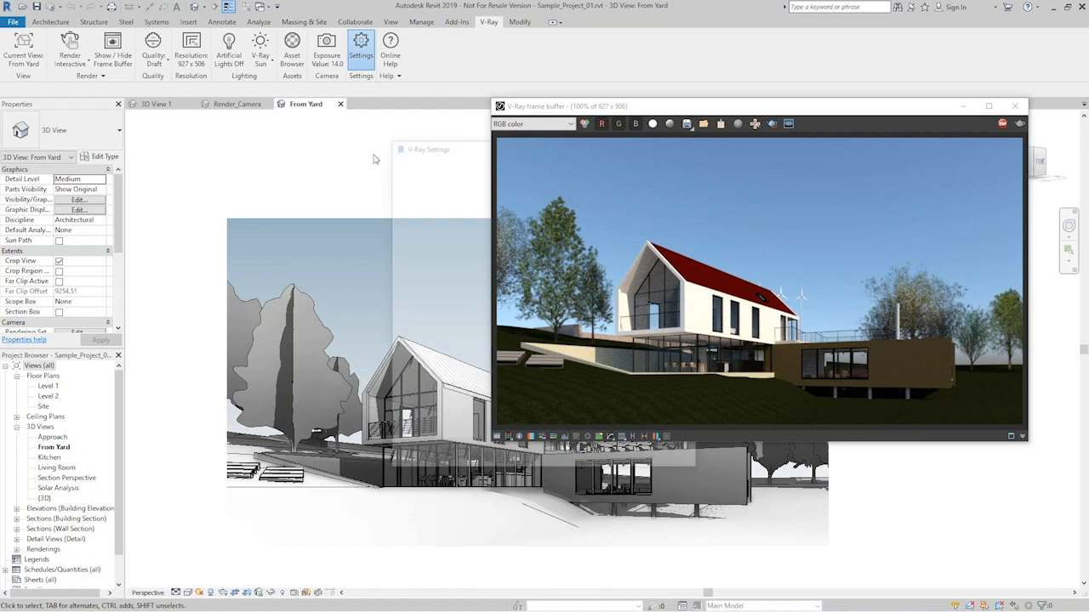
{"action": "left_click_drag", "start_coordinate": [478, 151], "coordinate": [233, 121]}
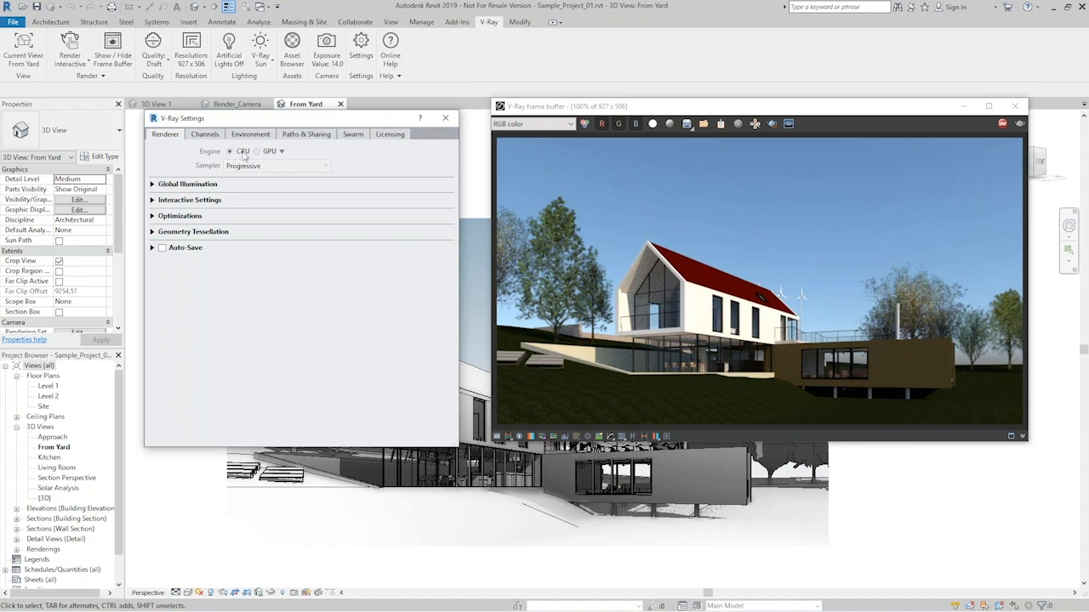
{"action": "left_click", "coordinate": [444, 120]}
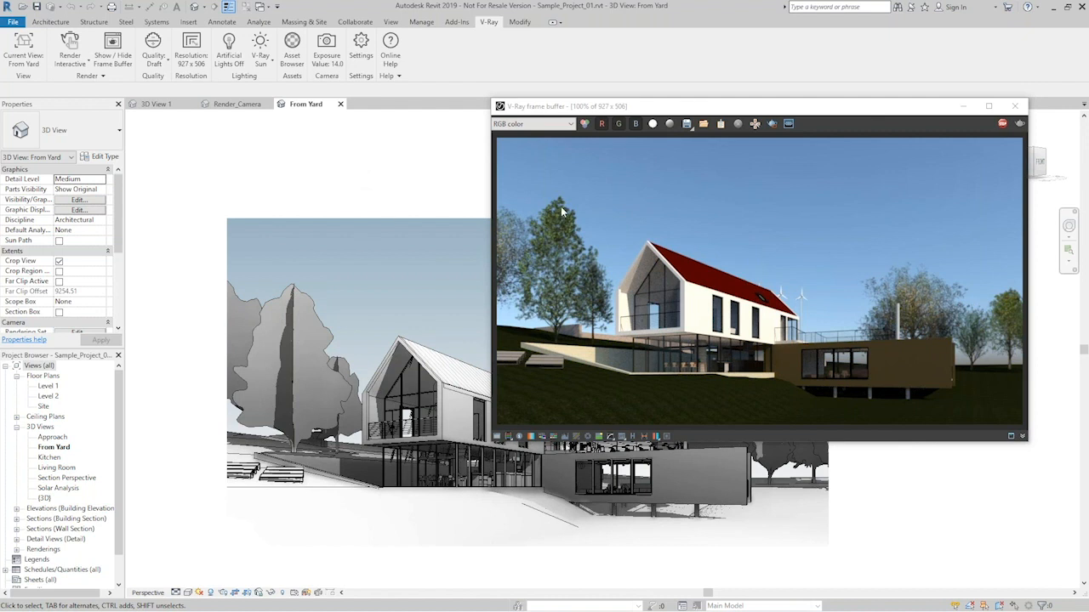
- Enable the opaque and RPC material overrides in the V-Ray global materials
{"action": "left_click", "coordinate": [293, 44]}
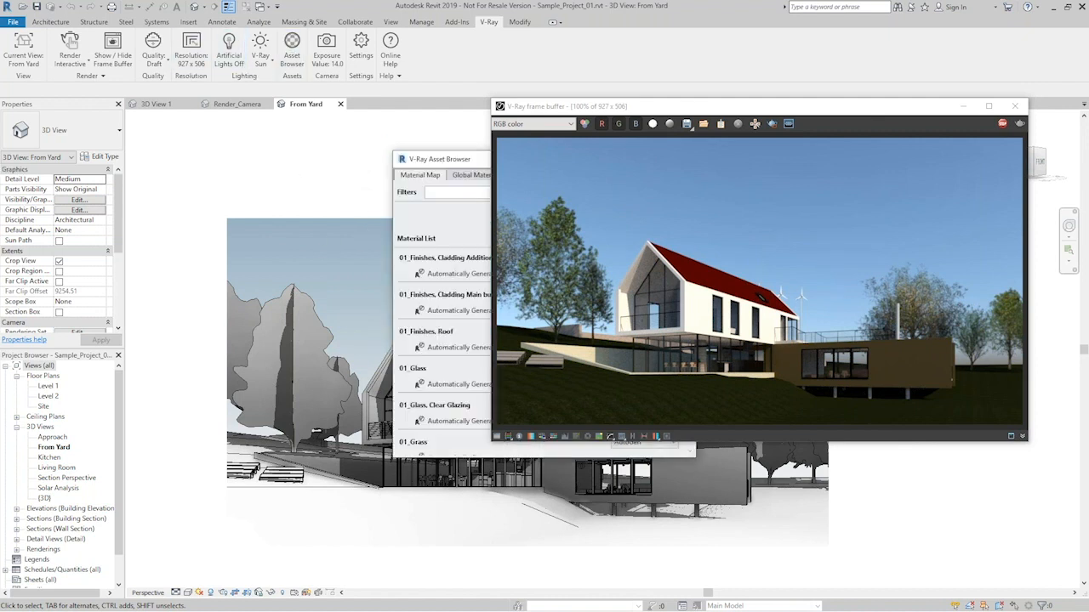
{"action": "left_click_drag", "start_coordinate": [291, 120], "coordinate": [240, 98]}
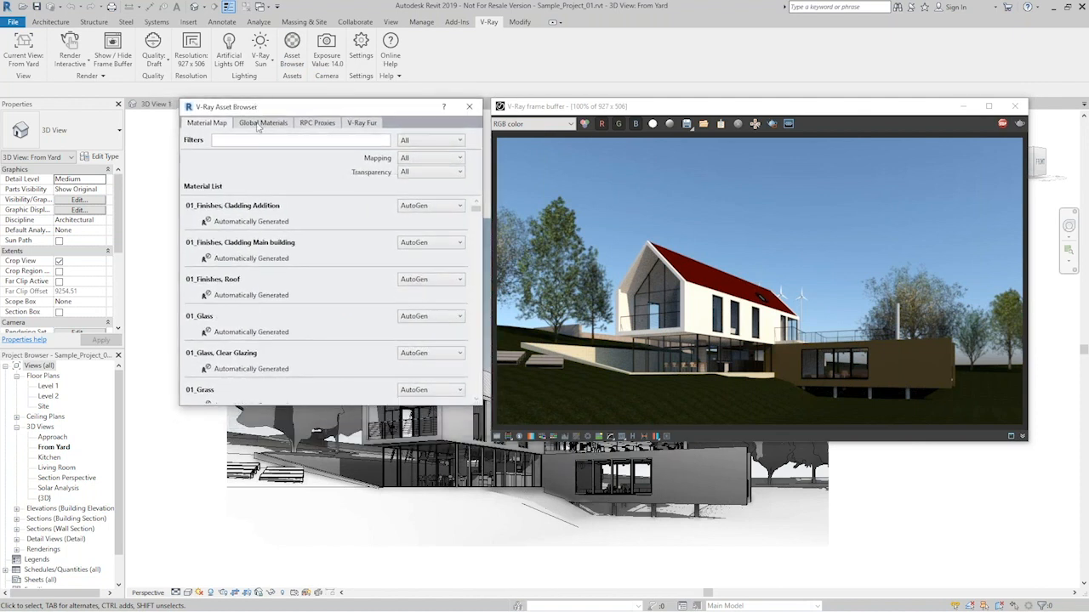
{"action": "left_click", "coordinate": [263, 123]}
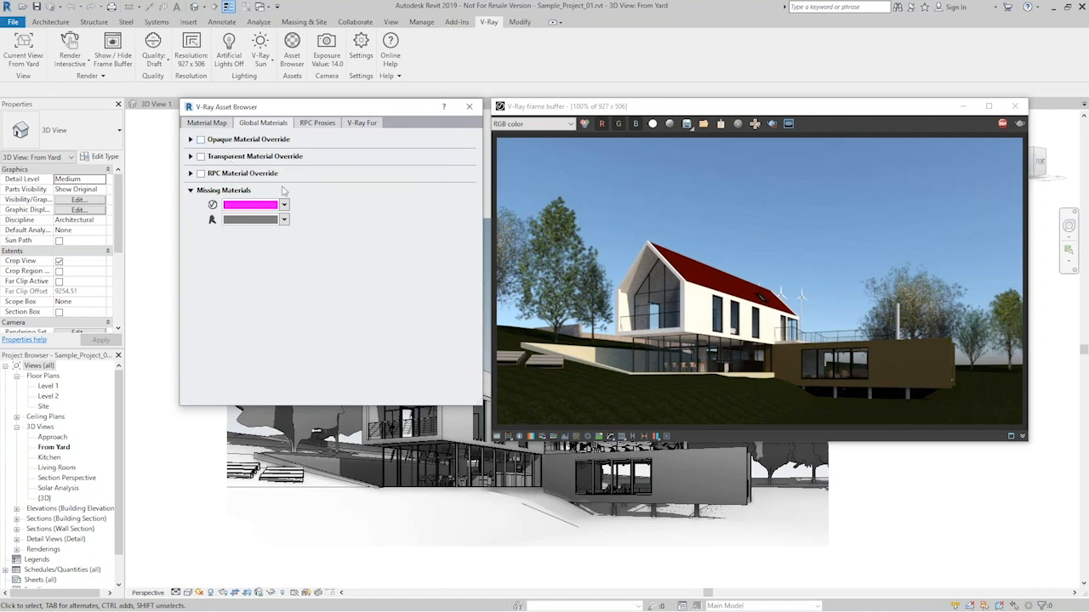
{"action": "left_click", "coordinate": [201, 140]}
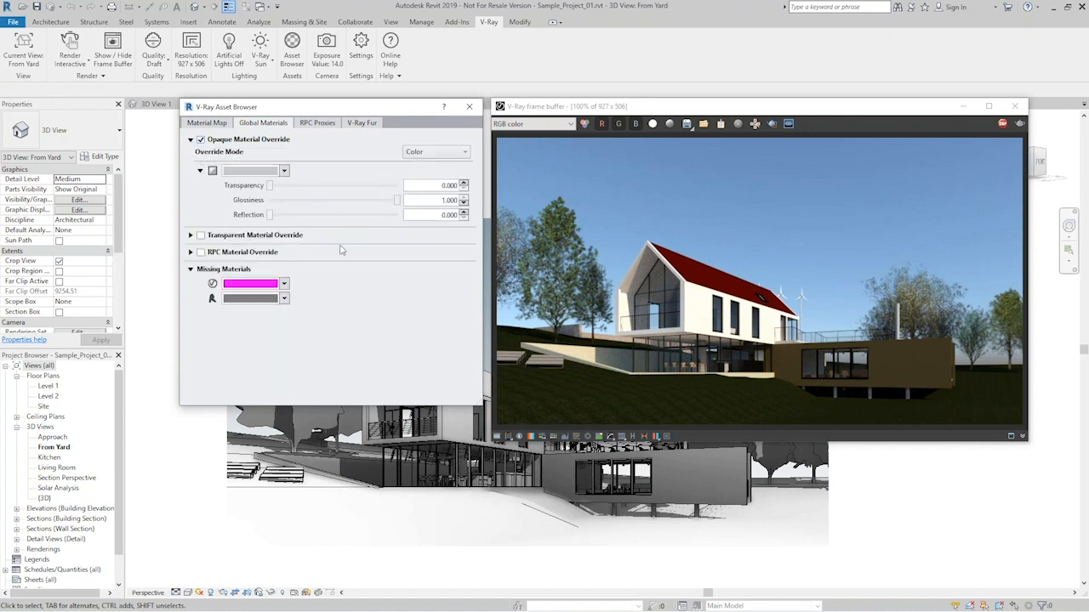
{"action": "left_click", "coordinate": [200, 253]}
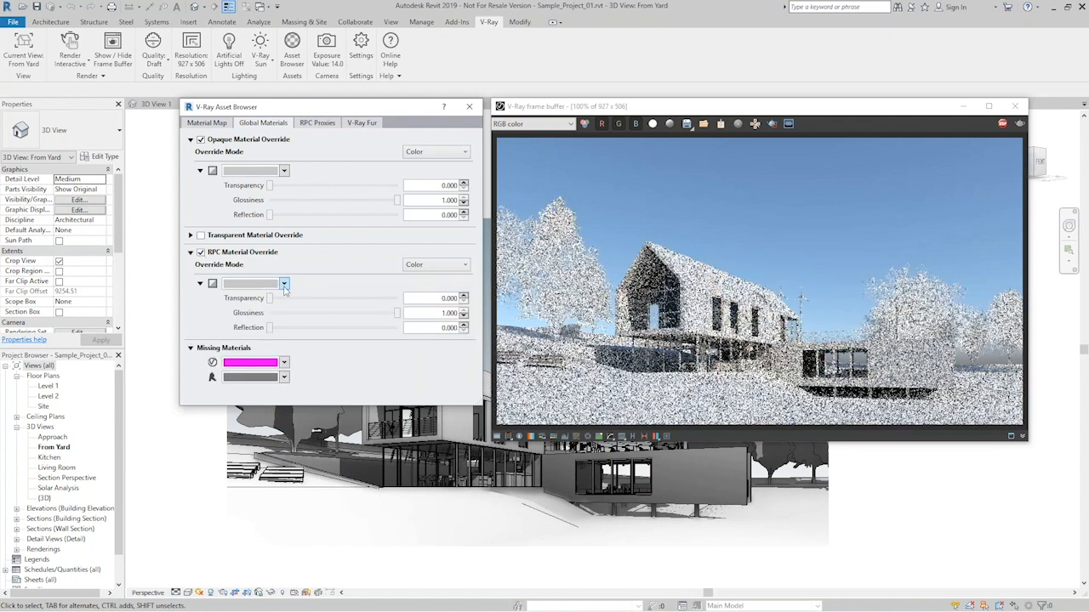
- Set the RPC material override colour to dark grey #5E5E5E and close the V-Ray Asset Browser
{"action": "left_click", "coordinate": [284, 284]}
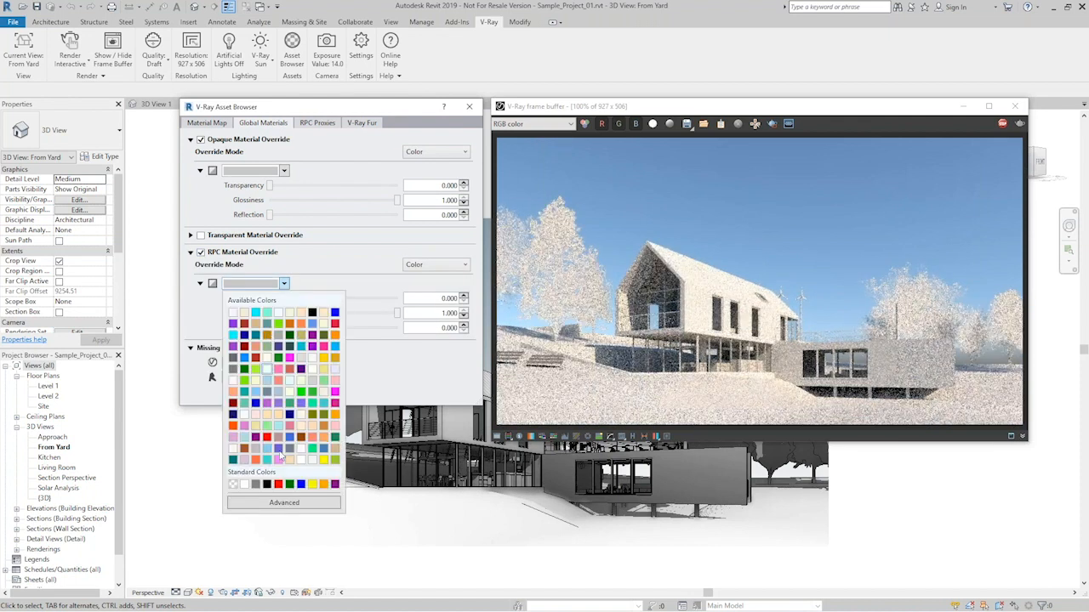
{"action": "left_click", "coordinate": [285, 503]}
{"action": "left_click_drag", "start_coordinate": [237, 330], "coordinate": [228, 332]}
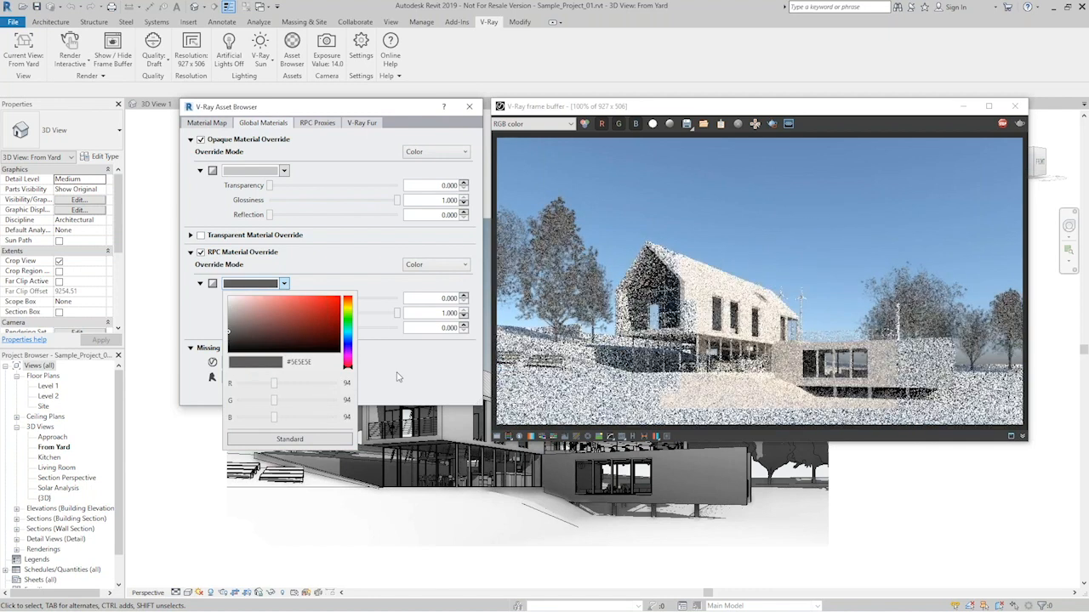
{"action": "left_click", "coordinate": [398, 377]}
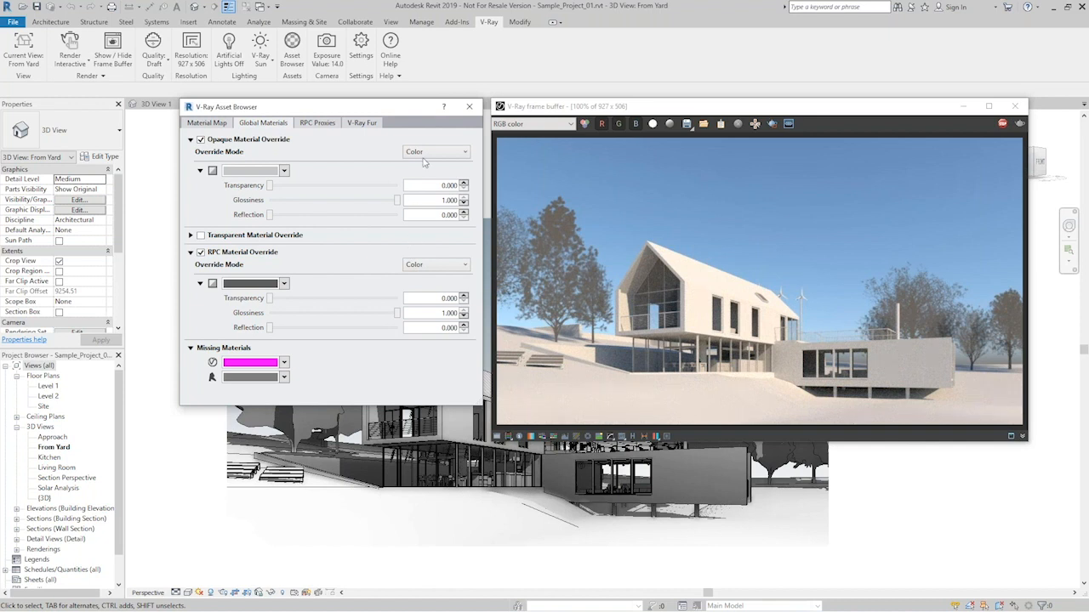
{"action": "left_click", "coordinate": [470, 108]}
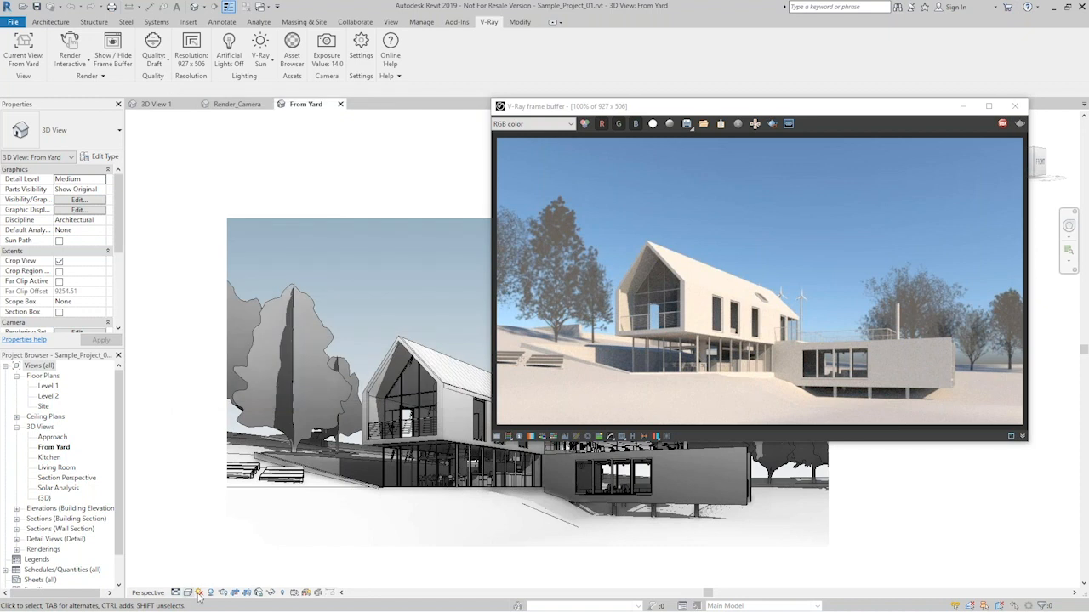
- Set the sun for the From Yard view to azimuth 80° and altitude 15° and apply it to the render
{"action": "left_click", "coordinate": [200, 593]}
{"action": "left_click", "coordinate": [226, 554]}
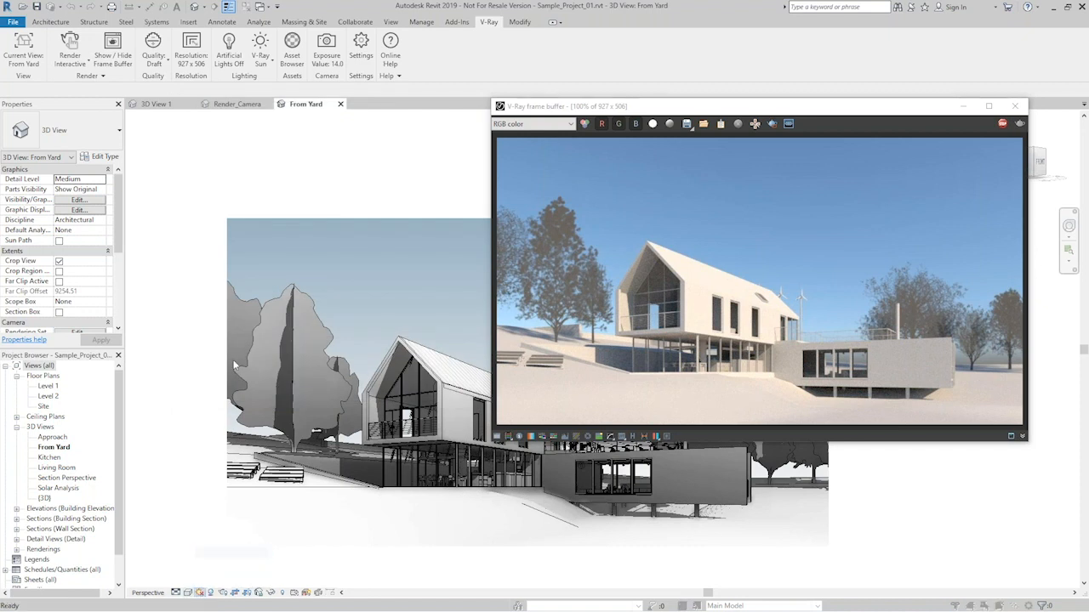
{"action": "left_click_drag", "start_coordinate": [226, 344], "coordinate": [303, 244]}
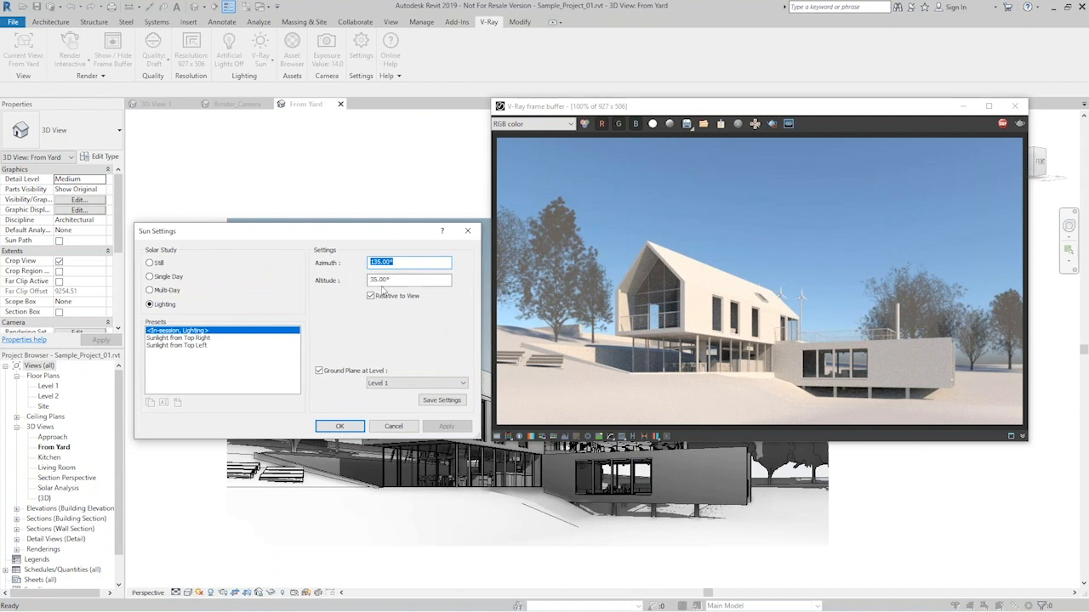
{"action": "type", "text": "80"}
{"action": "key", "text": "Tab"}
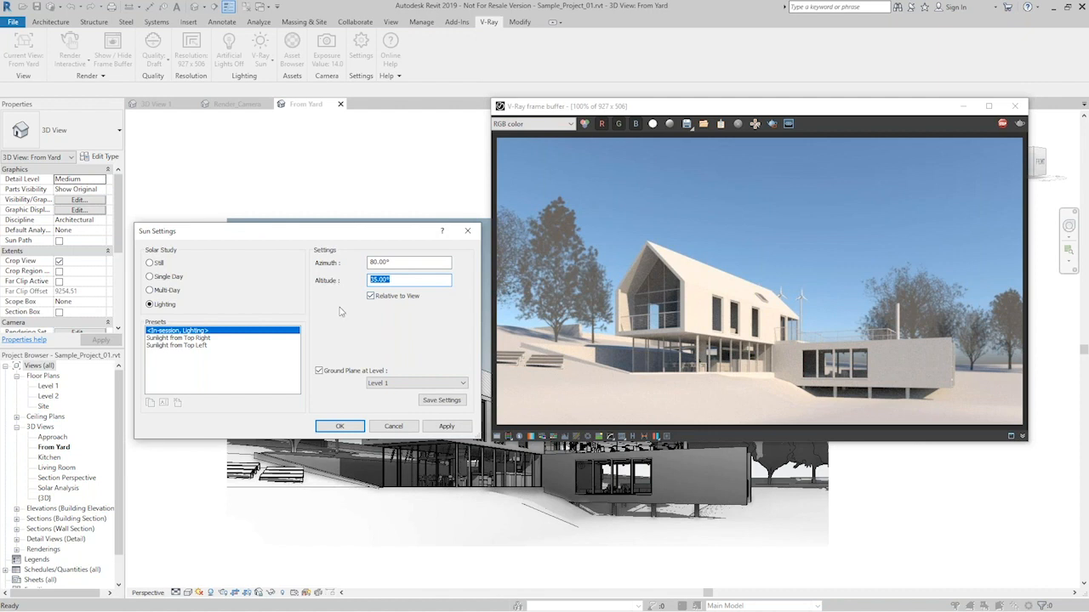
{"action": "type", "text": "15"}
{"action": "left_click", "coordinate": [447, 427]}
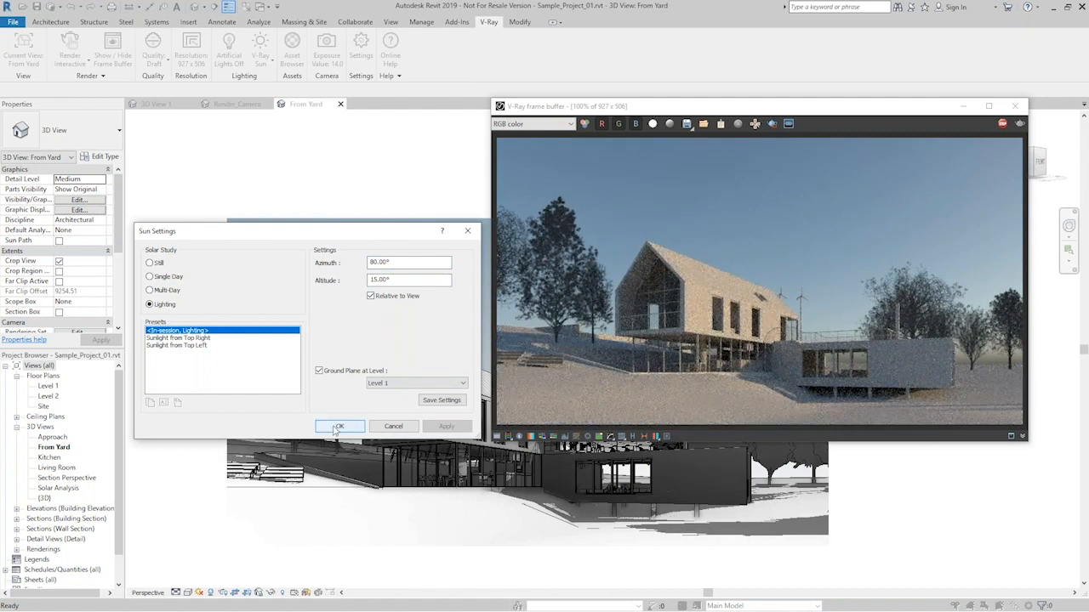
- Confirm the sun settings, then try different V-Ray camera exposures and set the exposure value to 13.5
{"action": "left_click", "coordinate": [335, 429]}
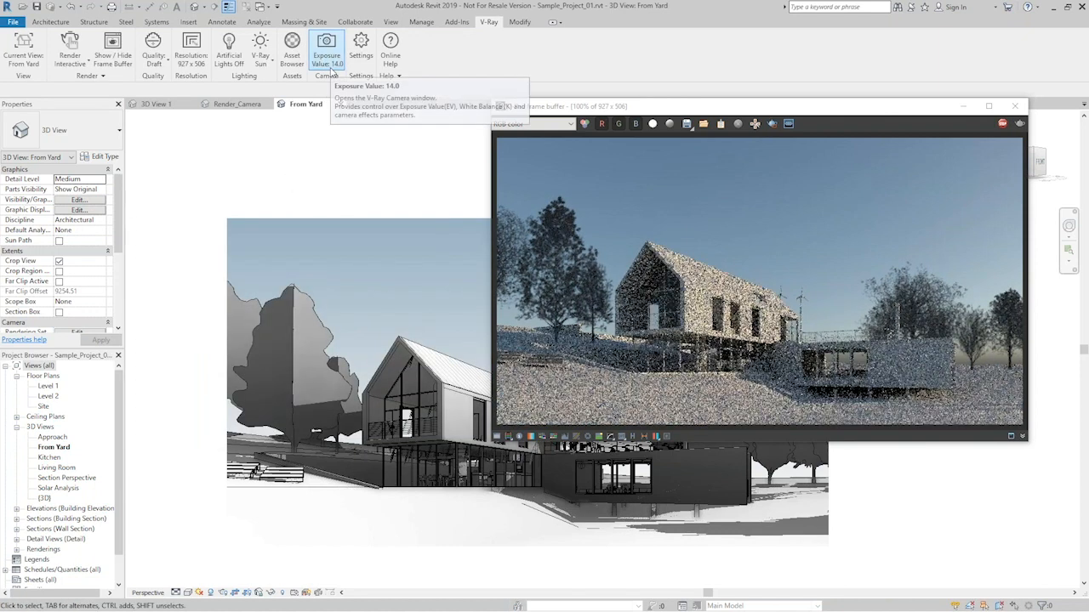
{"action": "left_click", "coordinate": [333, 67]}
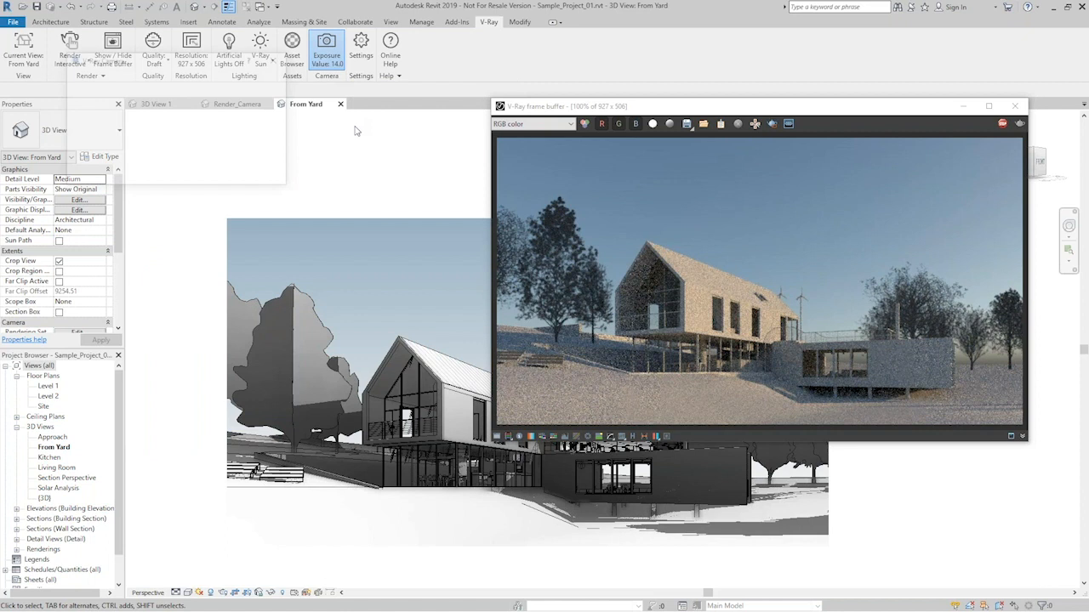
{"action": "left_click_drag", "start_coordinate": [185, 58], "coordinate": [363, 113]}
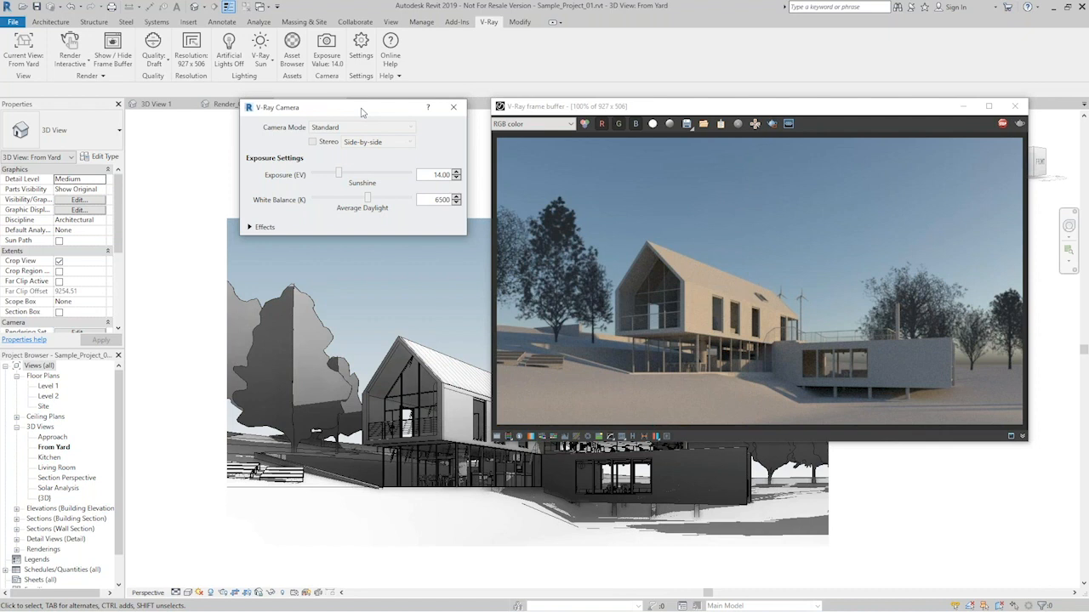
{"action": "left_click_drag", "start_coordinate": [346, 176], "coordinate": [334, 179]}
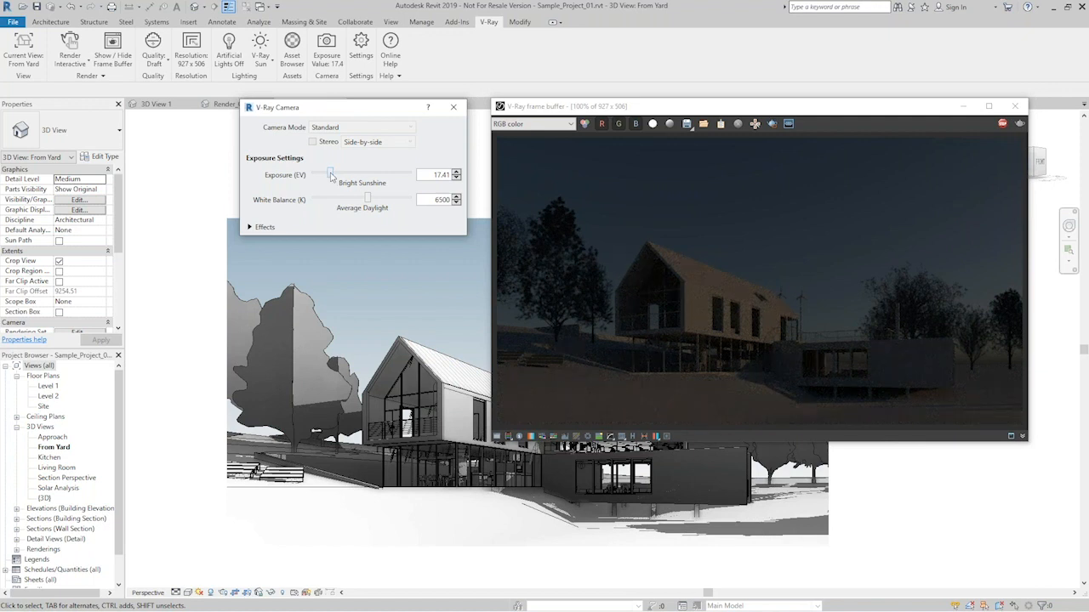
{"action": "mouse_move", "coordinate": [331, 176]}
{"action": "left_mouse_down"}
{"action": "mouse_move", "coordinate": [351, 176]}
{"action": "mouse_move", "coordinate": [338, 178]}
{"action": "left_mouse_up"}
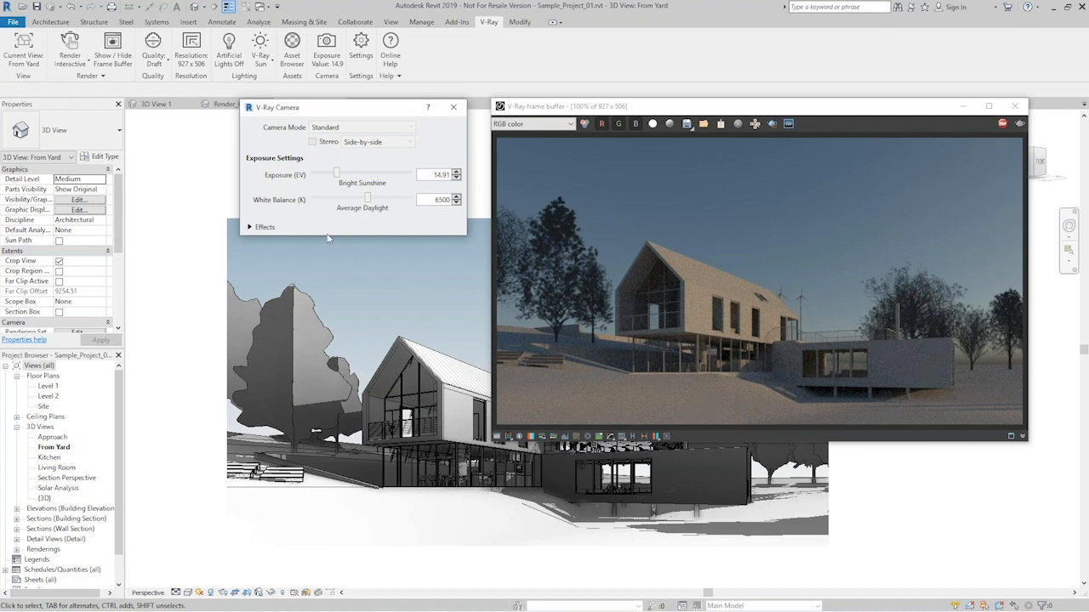
{"action": "double_click", "coordinate": [420, 174]}
{"action": "type", "text": "13.5"}
{"action": "key", "text": "Return"}
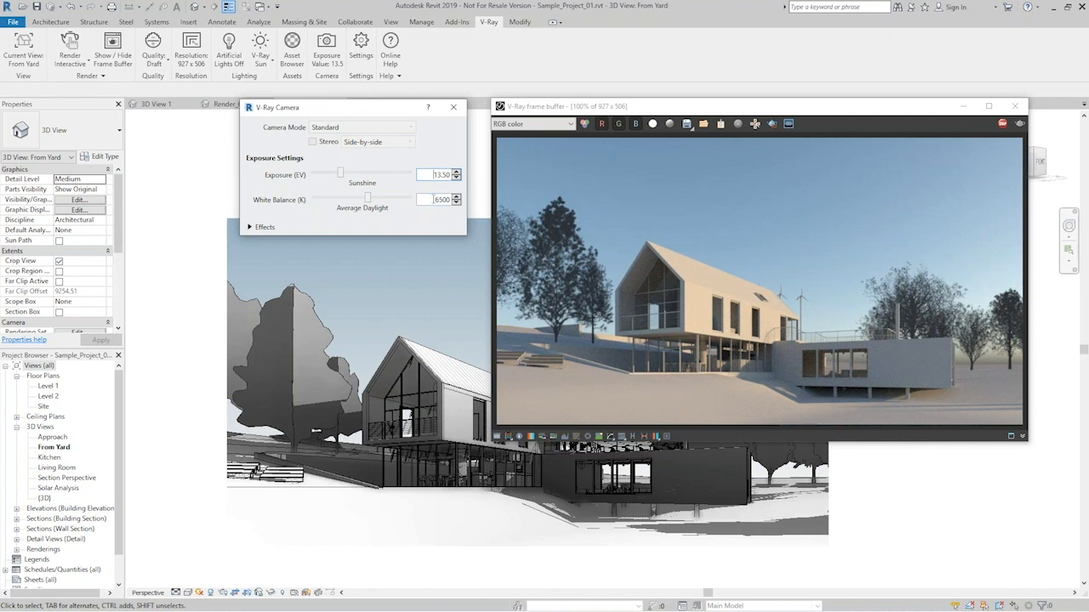
{"action": "left_click", "coordinate": [454, 108]}
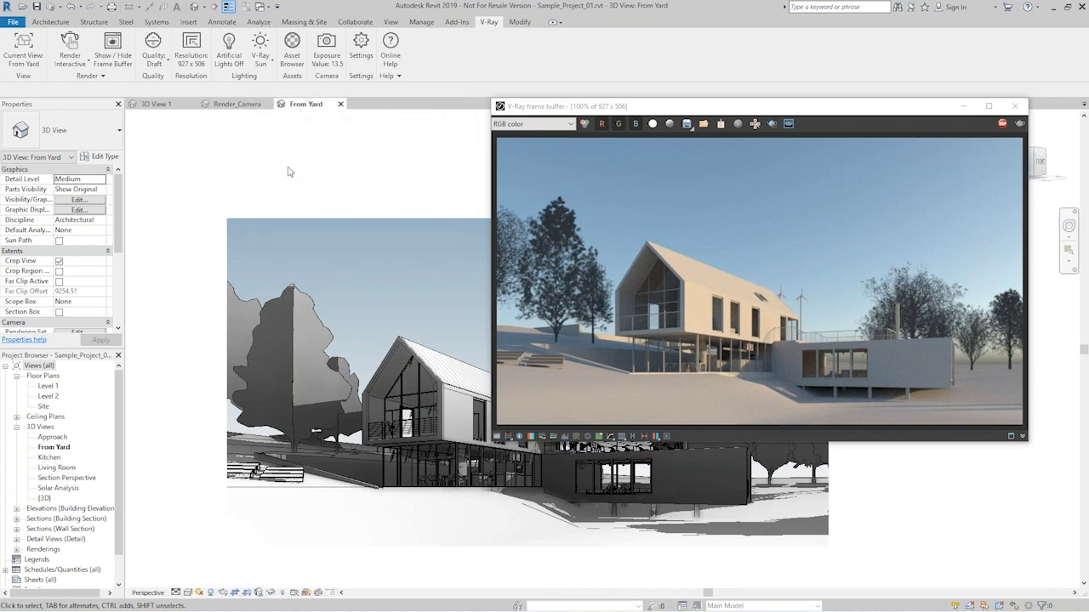
- Open the V-Ray sun settings beside the render and set the sun size to 10
{"action": "left_click", "coordinate": [261, 44]}
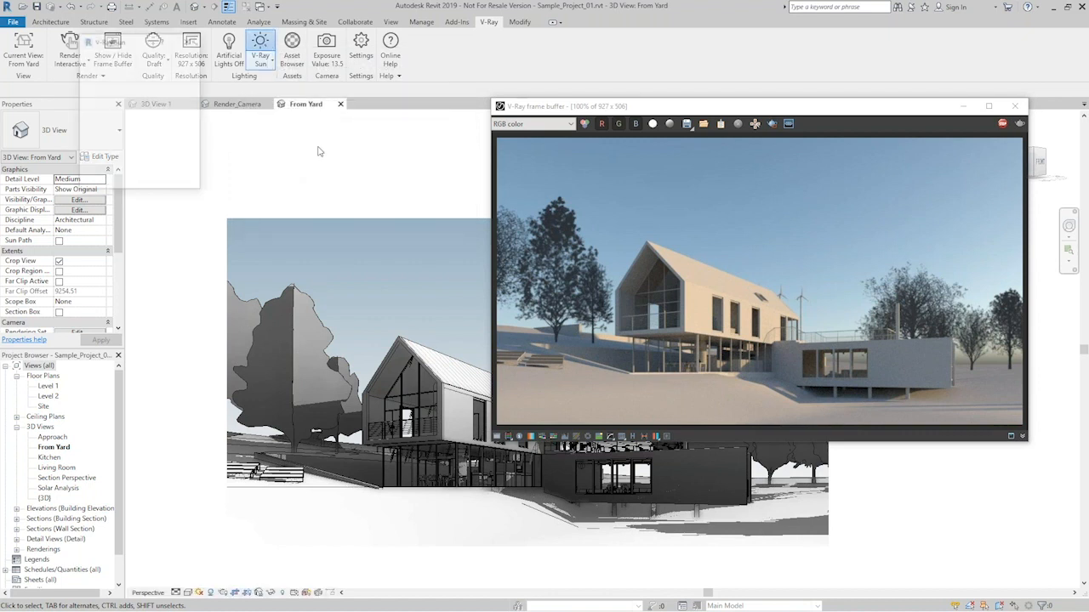
{"action": "left_click_drag", "start_coordinate": [133, 43], "coordinate": [330, 110]}
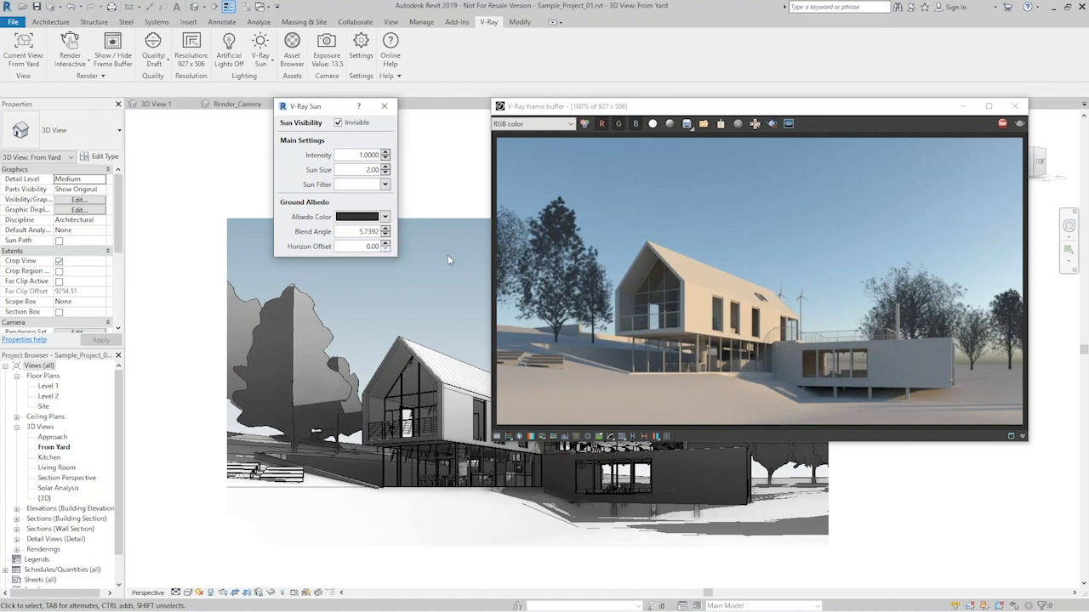
{"action": "double_click", "coordinate": [354, 170]}
{"action": "type", "text": "10"}
{"action": "key", "text": "Return"}
- Change the sun's ground albedo colour to light orange and set the blend angle to 20 and finally to 35
{"action": "left_click", "coordinate": [376, 219]}
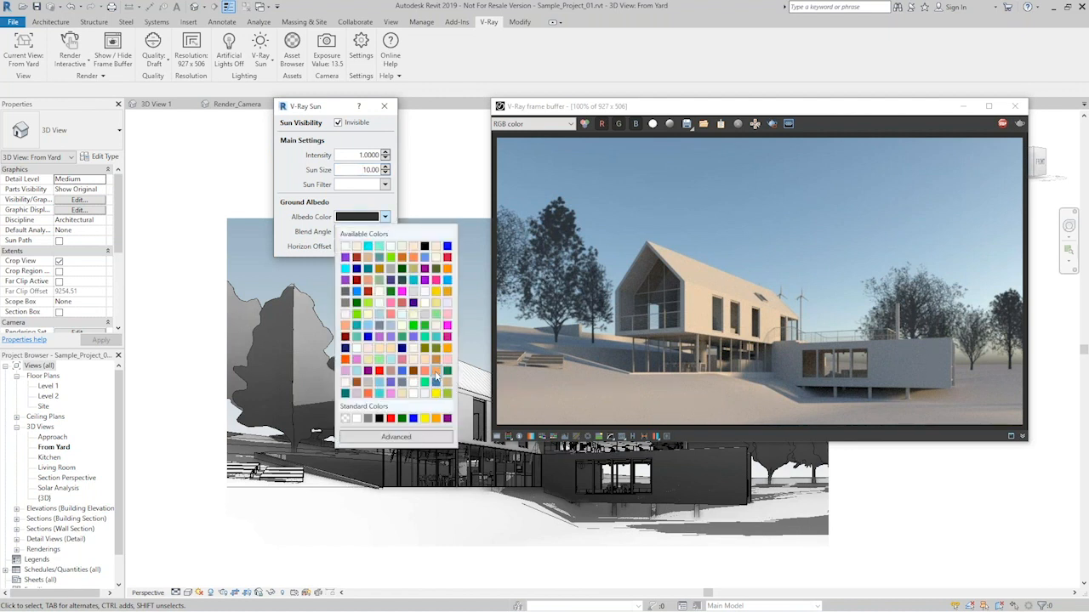
{"action": "left_click", "coordinate": [436, 372]}
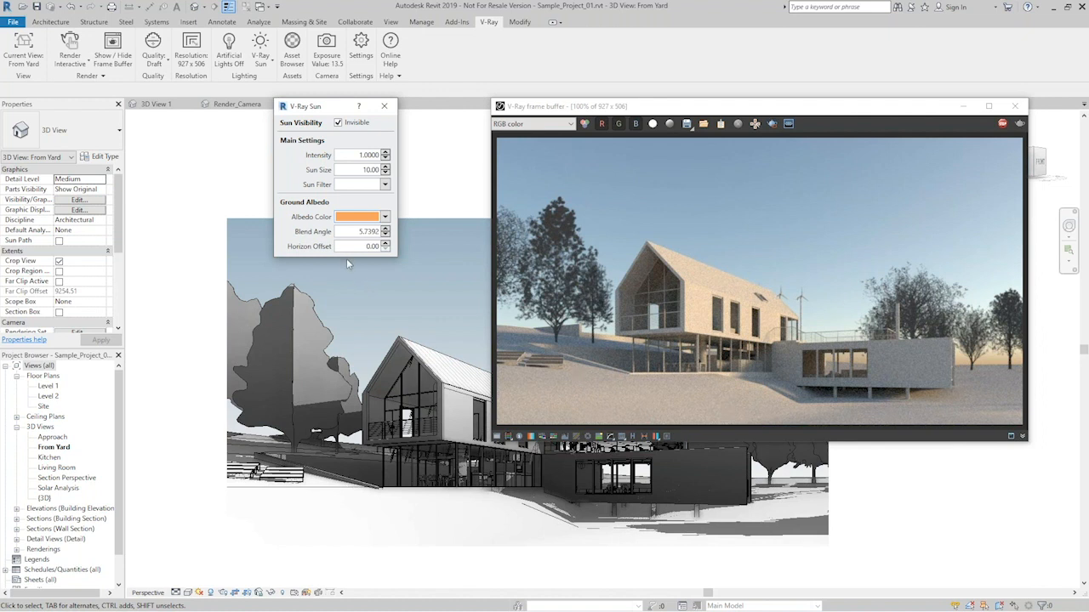
{"action": "double_click", "coordinate": [352, 233]}
{"action": "type", "text": "20"}
{"action": "key", "text": "Return"}
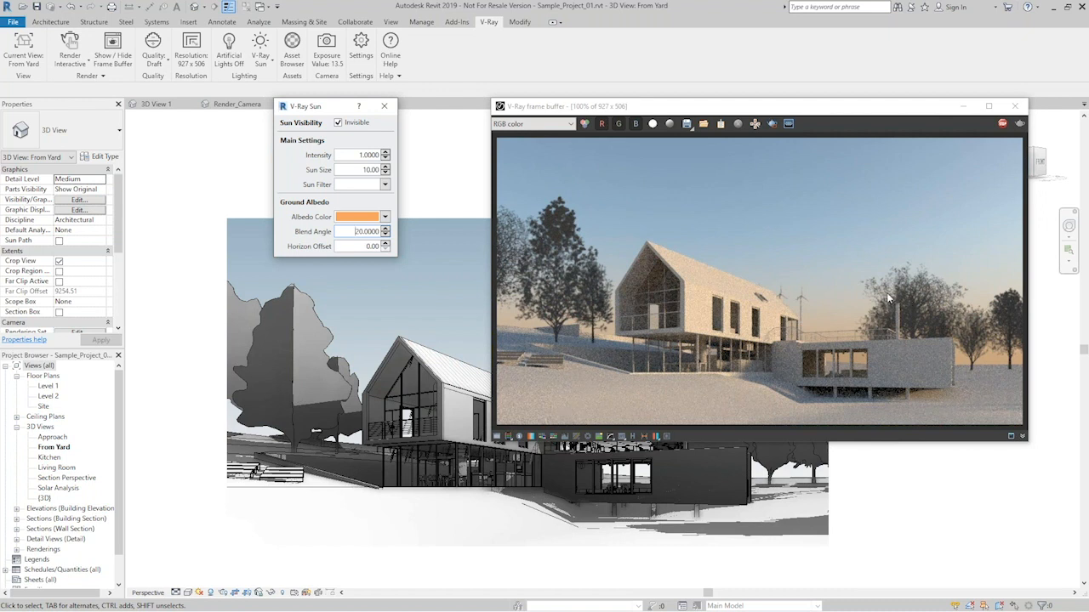
{"action": "left_click_drag", "start_coordinate": [355, 232], "coordinate": [383, 237]}
{"action": "type", "text": "35"}
{"action": "key", "text": "Return"}
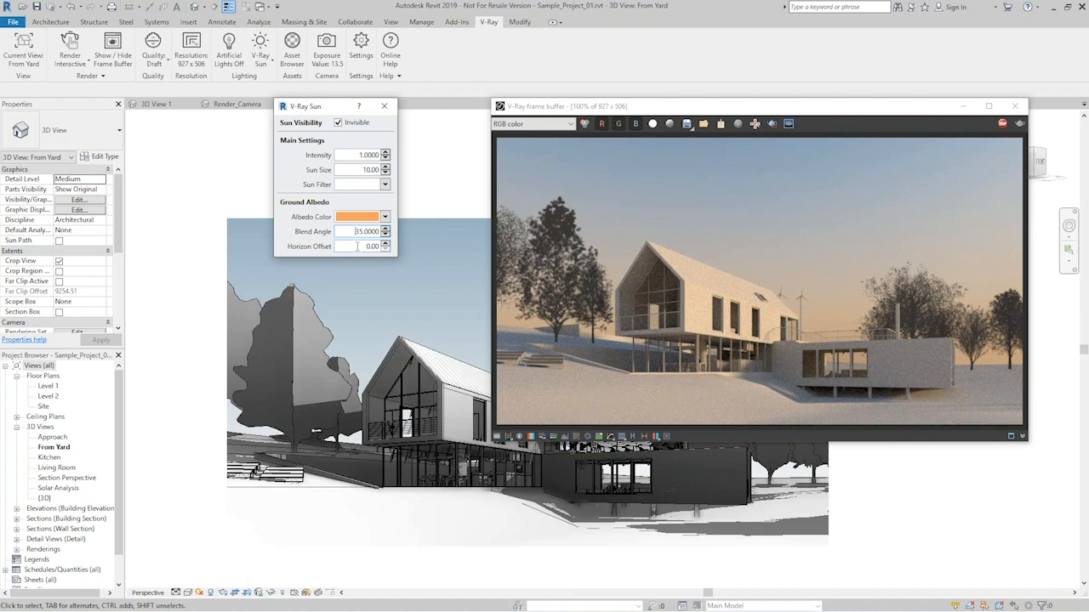
- Try a horizon offset of 5, set it to 15 instead, and close the V-Ray sun settings
{"action": "left_click", "coordinate": [363, 246]}
{"action": "type", "text": "5"}
{"action": "key", "text": "Return"}
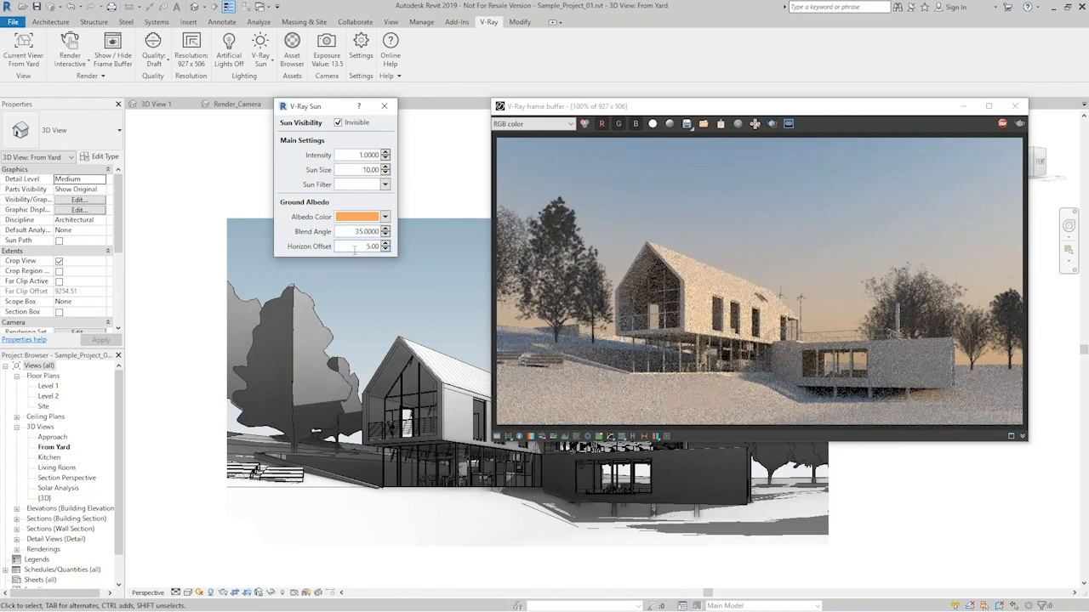
{"action": "left_click_drag", "start_coordinate": [362, 246], "coordinate": [379, 247]}
{"action": "type", "text": "15"}
{"action": "key", "text": "Return"}
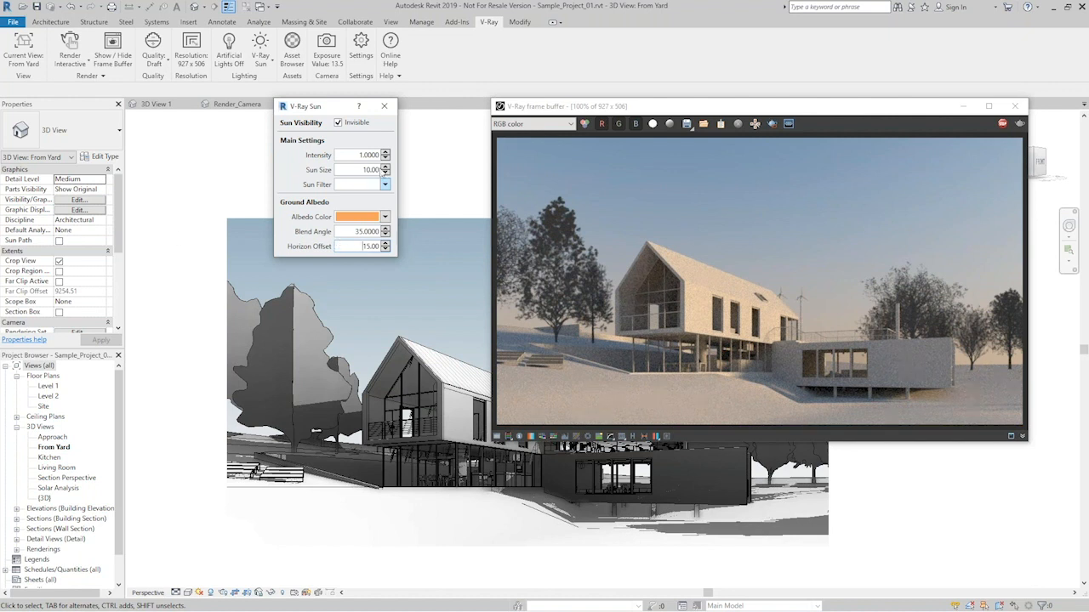
{"action": "left_click", "coordinate": [385, 108]}
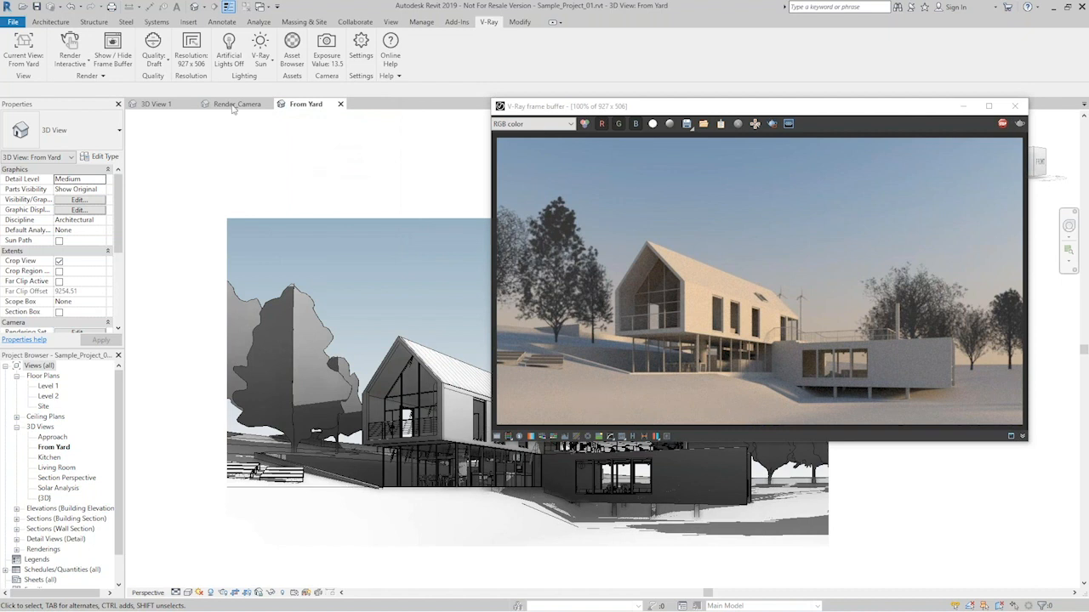
- Switch the environment lighting from the V-Ray sun to a dome light and place its settings beside the render
{"action": "left_click", "coordinate": [265, 65]}
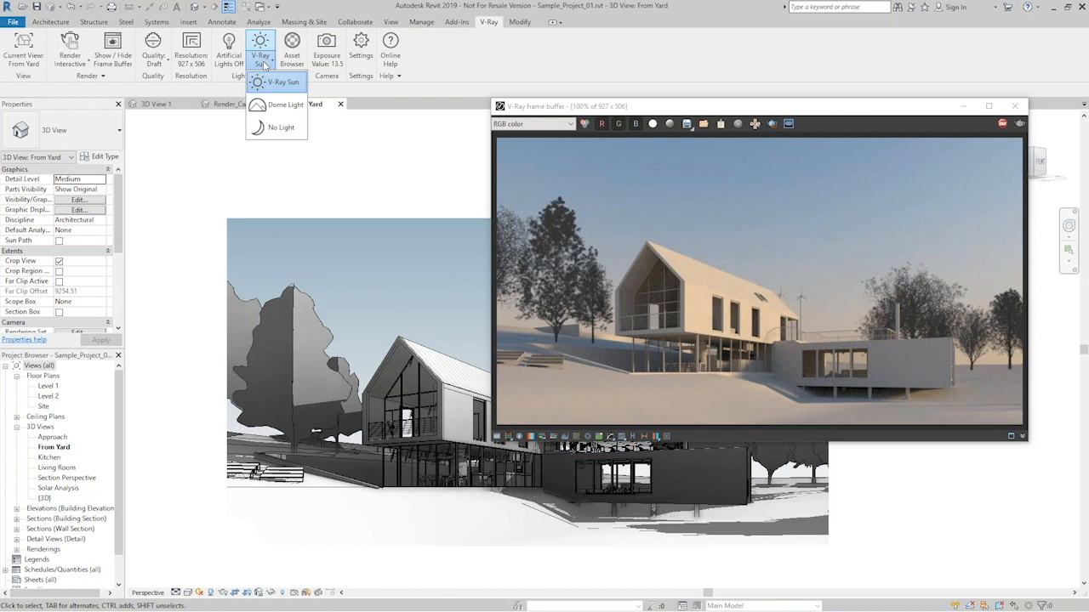
{"action": "left_click", "coordinate": [284, 108]}
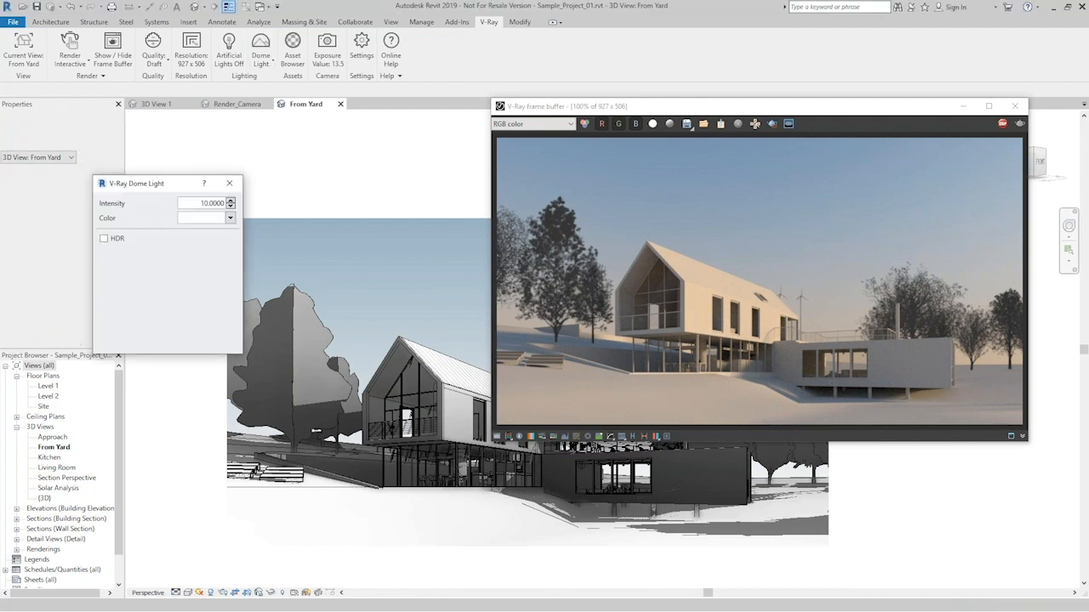
{"action": "left_click_drag", "start_coordinate": [267, 186], "coordinate": [340, 111]}
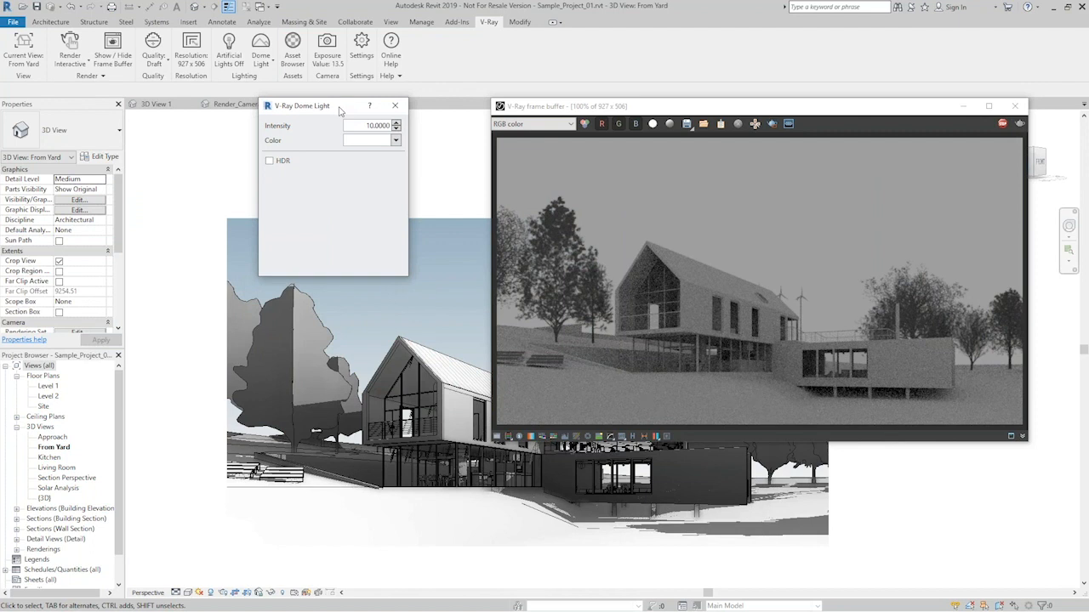
{"action": "left_click_drag", "start_coordinate": [340, 111], "coordinate": [353, 108]}
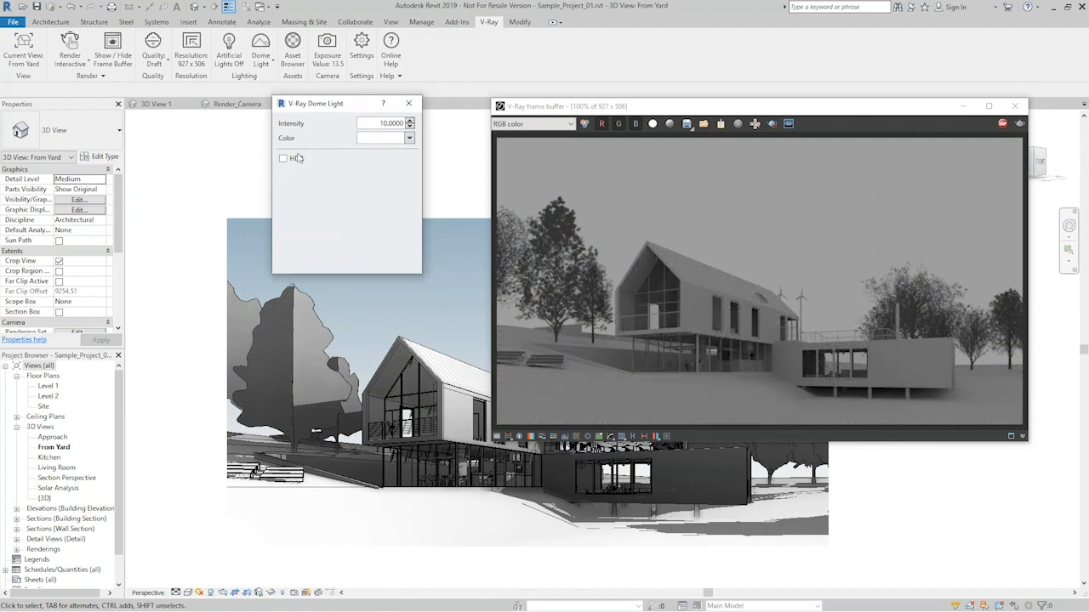
- Set the dome light's intensity to 30 and its colour to pale cream
{"action": "double_click", "coordinate": [375, 126]}
{"action": "type", "text": "30"}
{"action": "key", "text": "Return"}
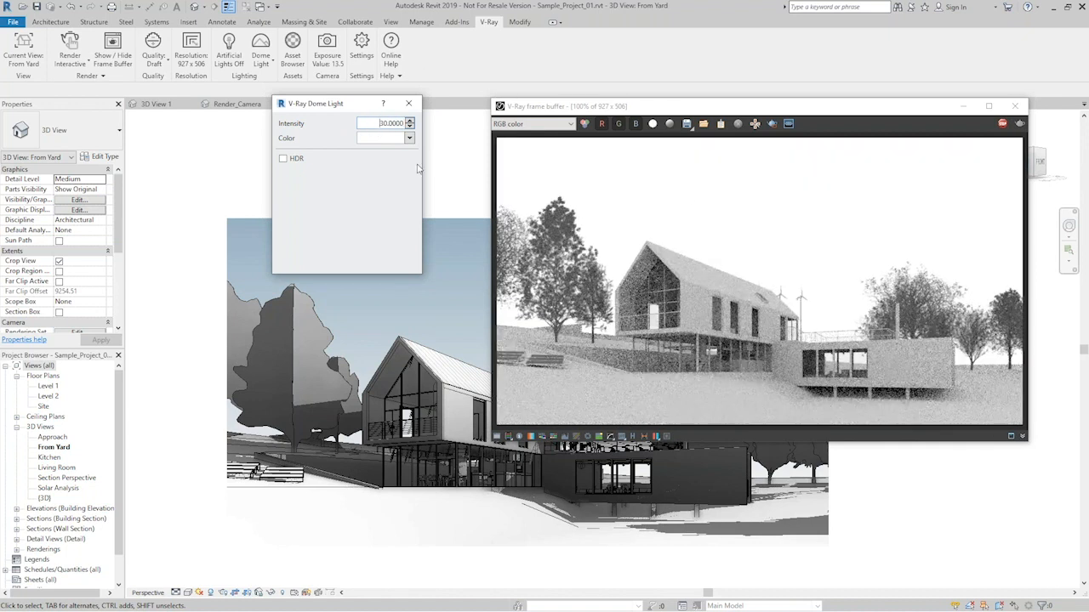
{"action": "left_click", "coordinate": [410, 138]}
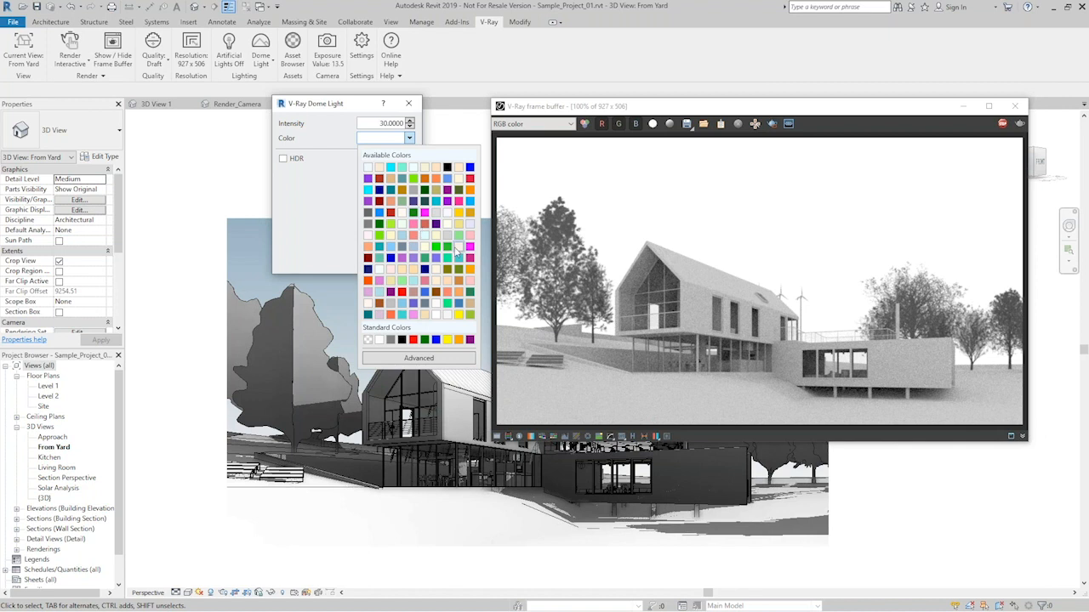
{"action": "left_click", "coordinate": [459, 178]}
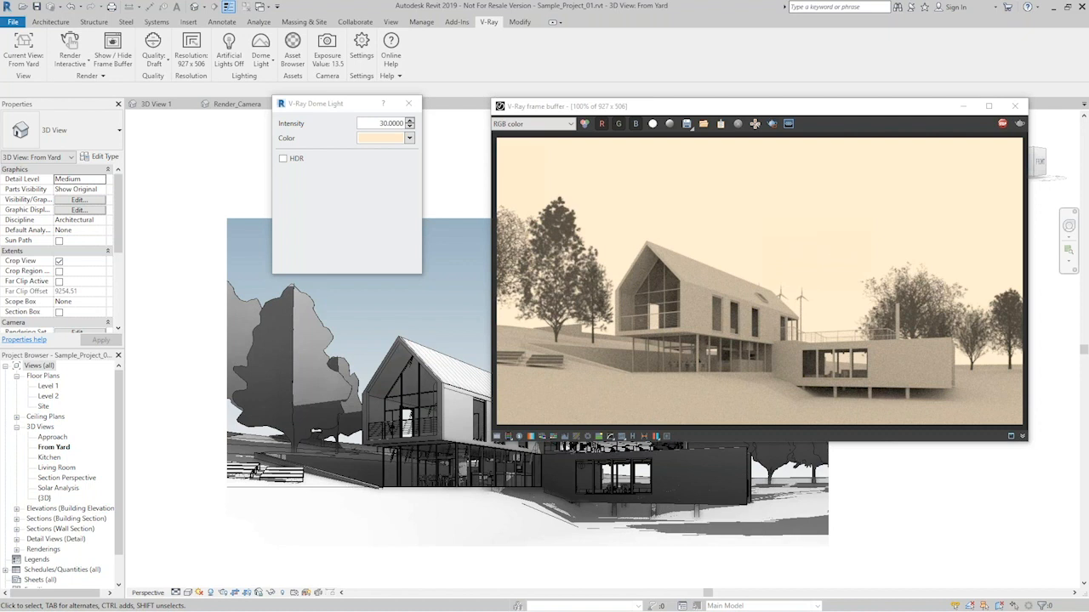
- Load 05-28_Day_D.hdr from the project's Assets folder as the dome light's HDR image and minimize the file window
{"action": "left_click_drag", "start_coordinate": [0, 258], "coordinate": [207, 323]}
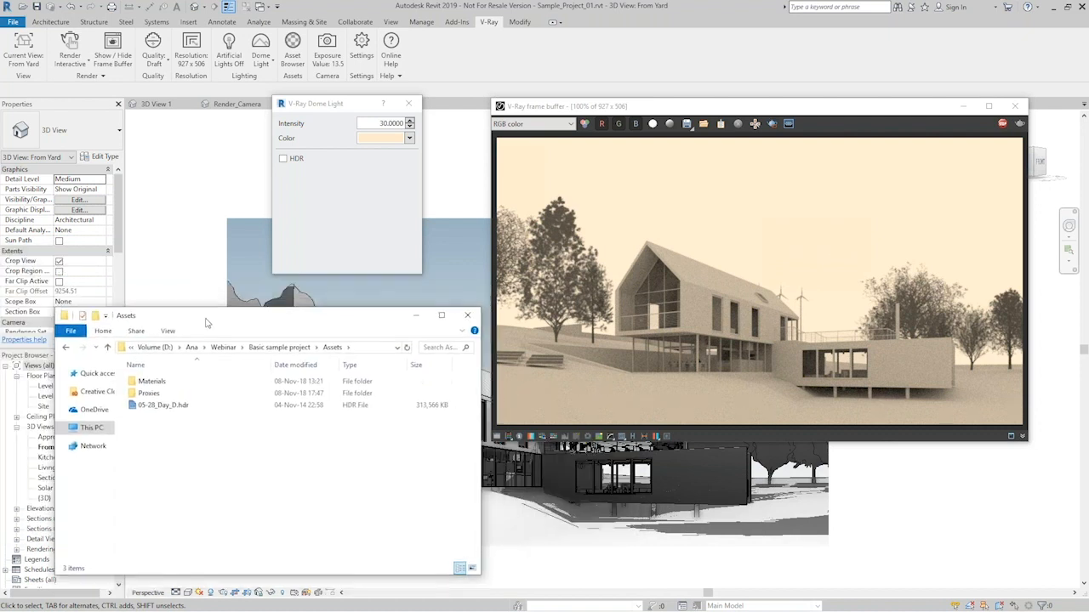
{"action": "left_click", "coordinate": [161, 408]}
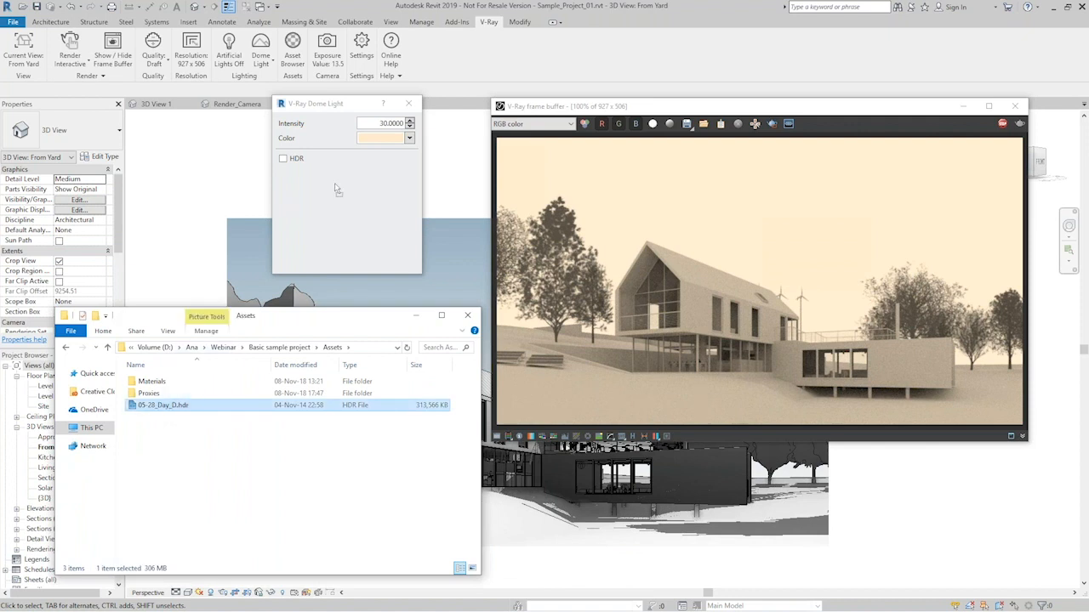
{"action": "left_click_drag", "start_coordinate": [334, 196], "coordinate": [334, 195]}
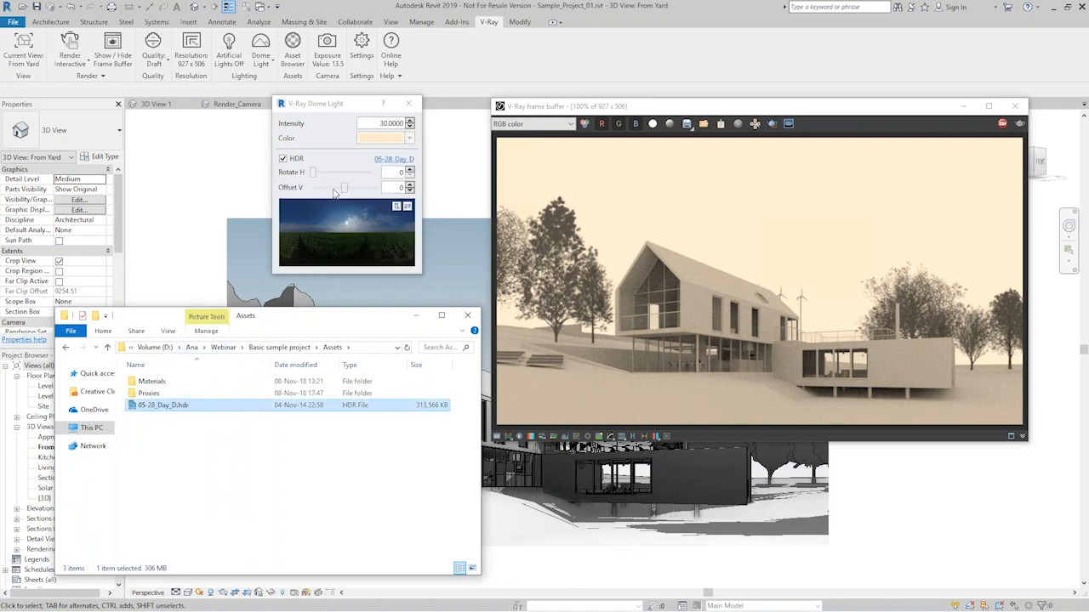
{"action": "left_click", "coordinate": [415, 316]}
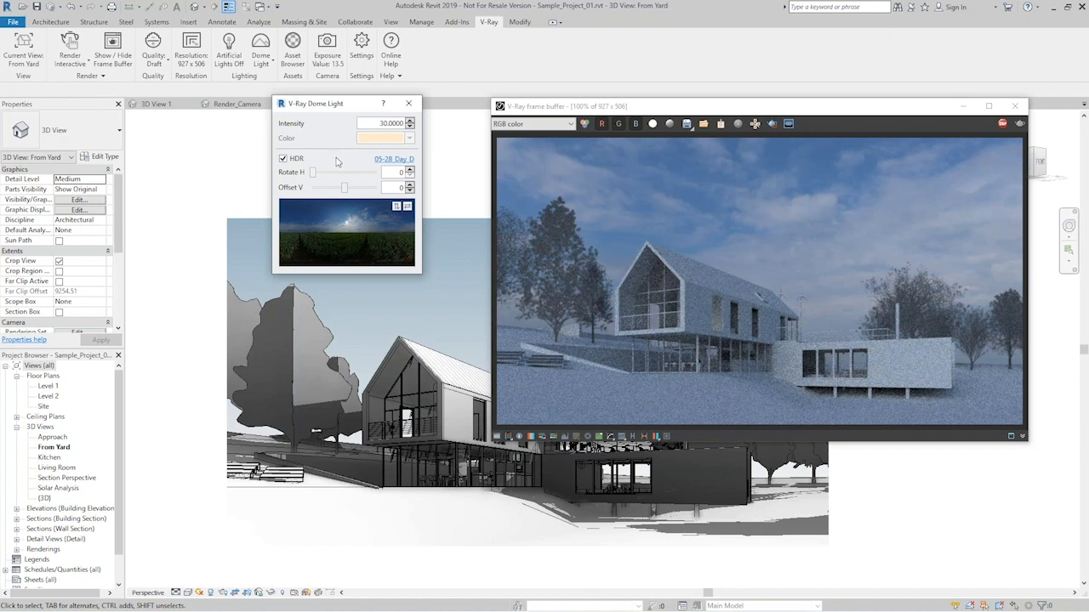
- Open the V-Ray camera settings and set the white balance to 8500 K
{"action": "left_click", "coordinate": [330, 58]}
{"action": "left_click_drag", "start_coordinate": [231, 191], "coordinate": [332, 306]}
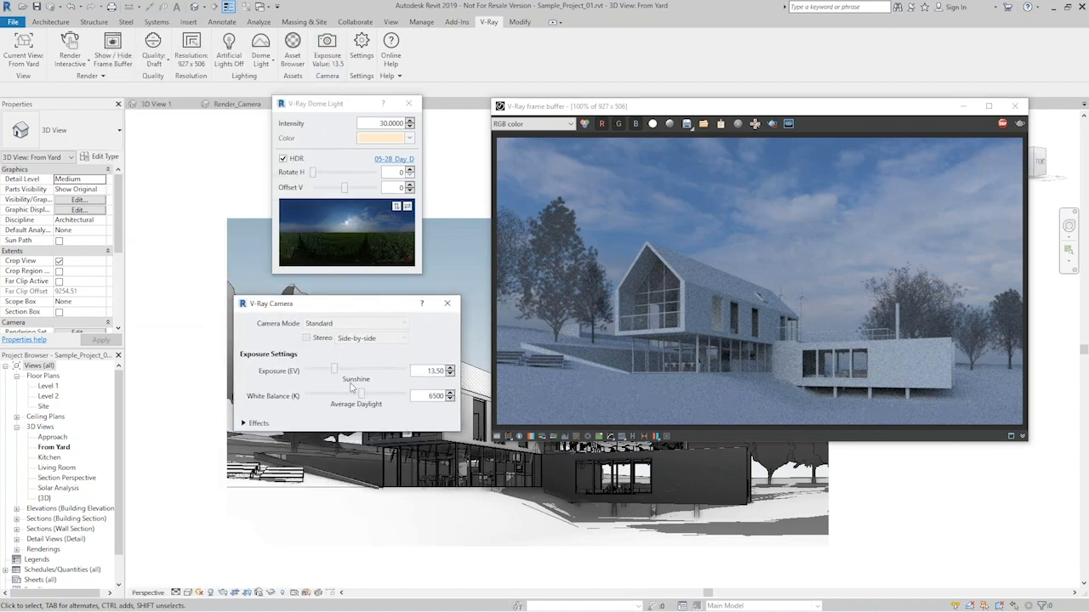
{"action": "double_click", "coordinate": [434, 396]}
{"action": "left_click", "coordinate": [434, 396]}
{"action": "left_click_drag", "start_coordinate": [434, 396], "coordinate": [416, 396]}
{"action": "type", "text": "8"}
{"action": "key", "text": "Return"}
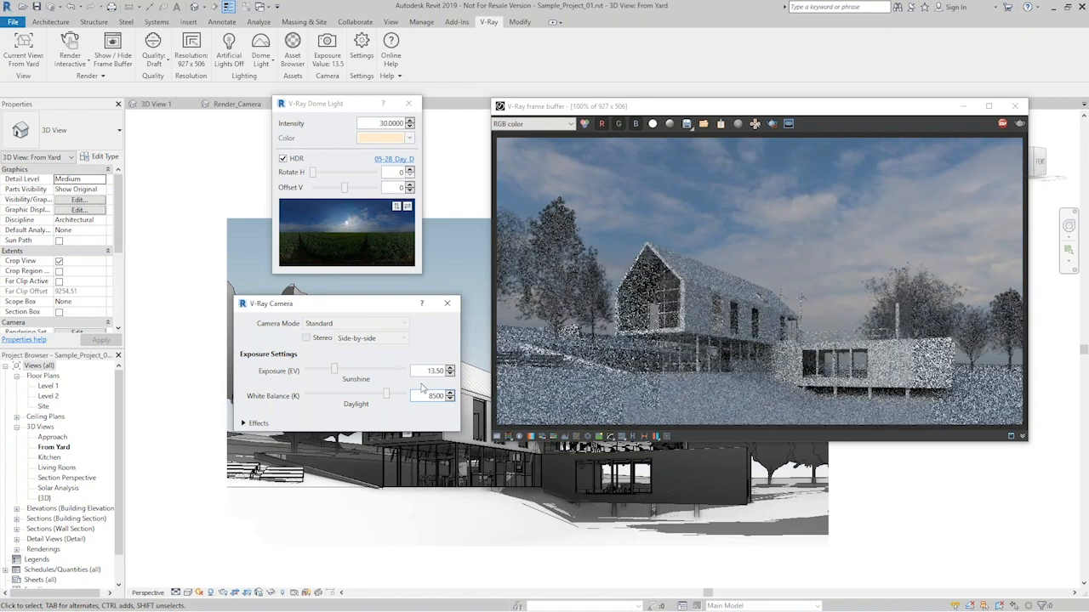
- Set the camera exposure value to 12.5 and close the V-Ray camera and dome light settings
{"action": "double_click", "coordinate": [436, 372]}
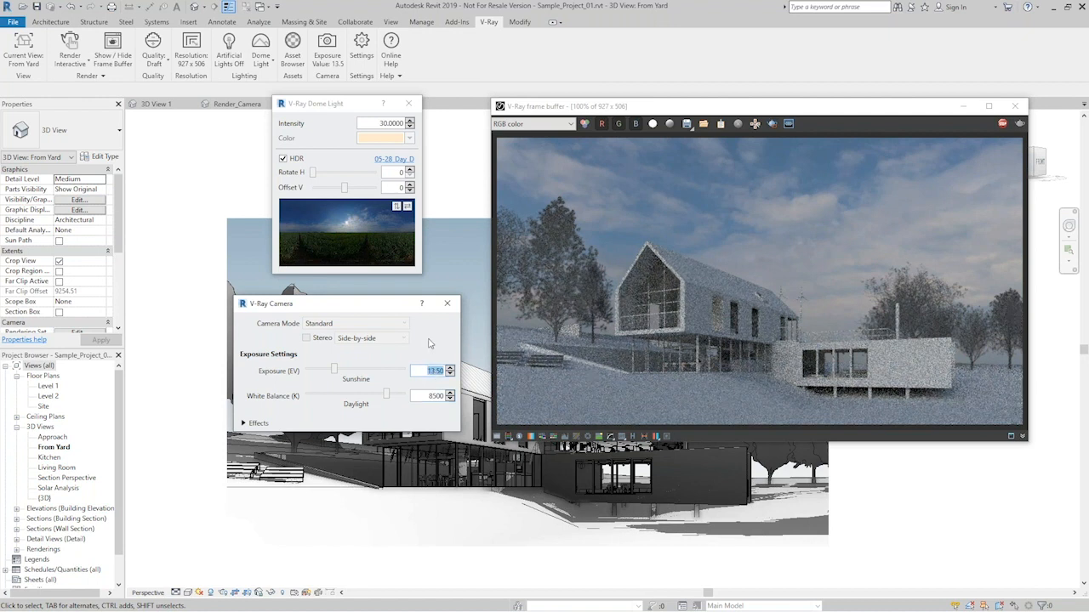
{"action": "type", "text": "12.5"}
{"action": "key", "text": "Return"}
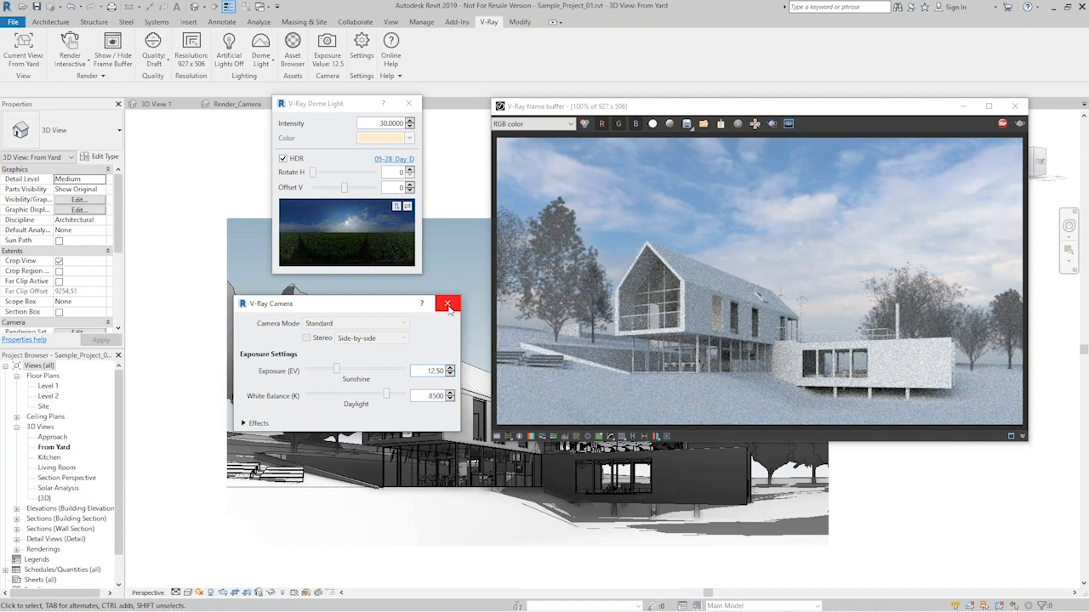
{"action": "left_click", "coordinate": [447, 305]}
{"action": "left_click", "coordinate": [408, 102]}
- Open the V-Ray Asset Browser and disable the global Opaque Material Override and RPC Material Override
{"action": "left_click", "coordinate": [286, 58]}
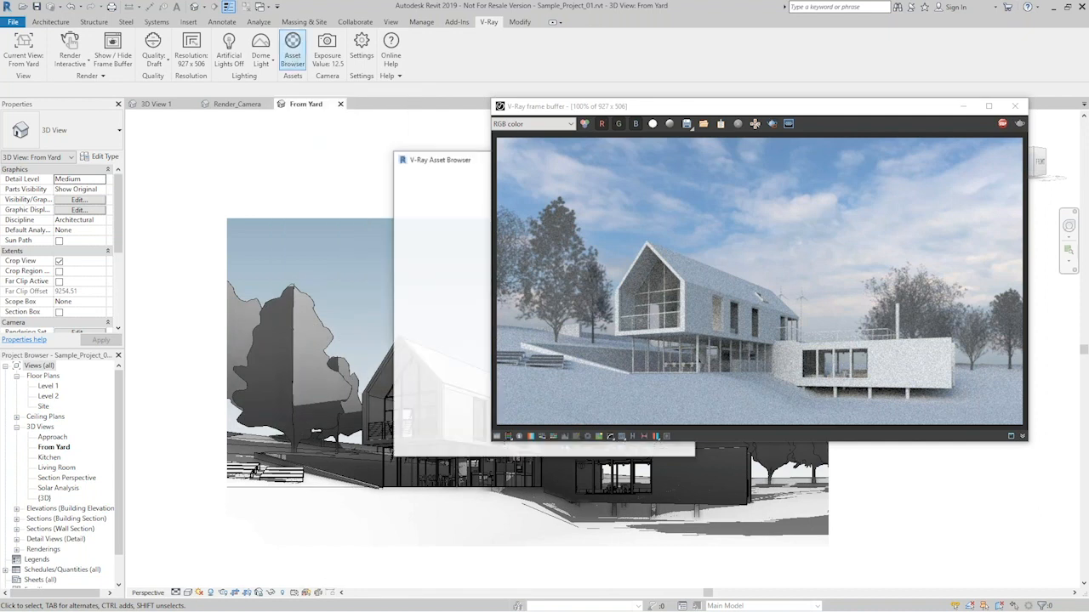
{"action": "left_click_drag", "start_coordinate": [450, 160], "coordinate": [235, 106]}
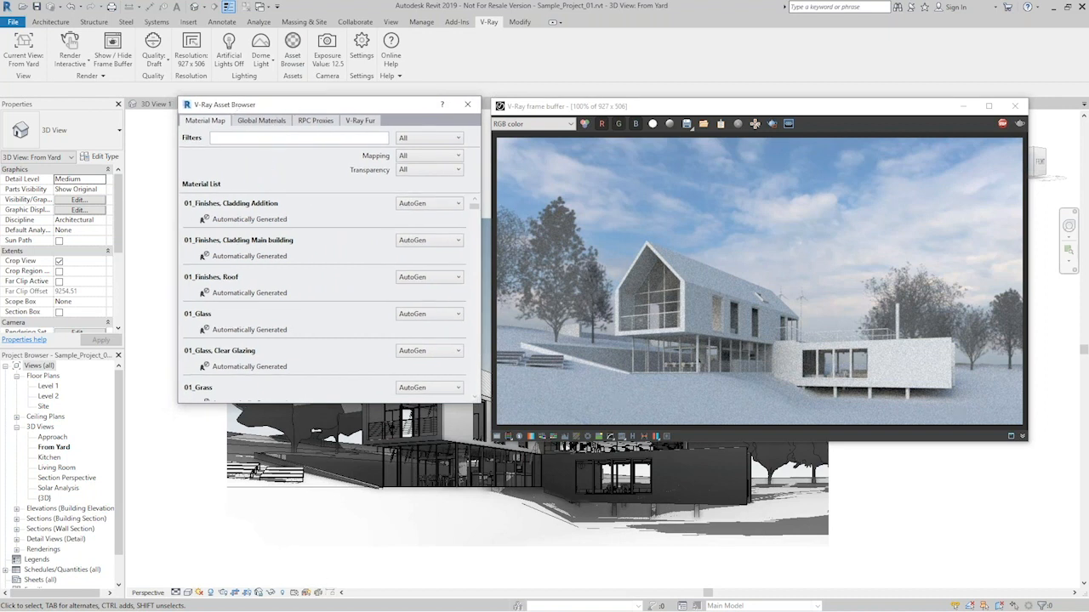
{"action": "left_click", "coordinate": [299, 207]}
{"action": "left_click", "coordinate": [262, 121]}
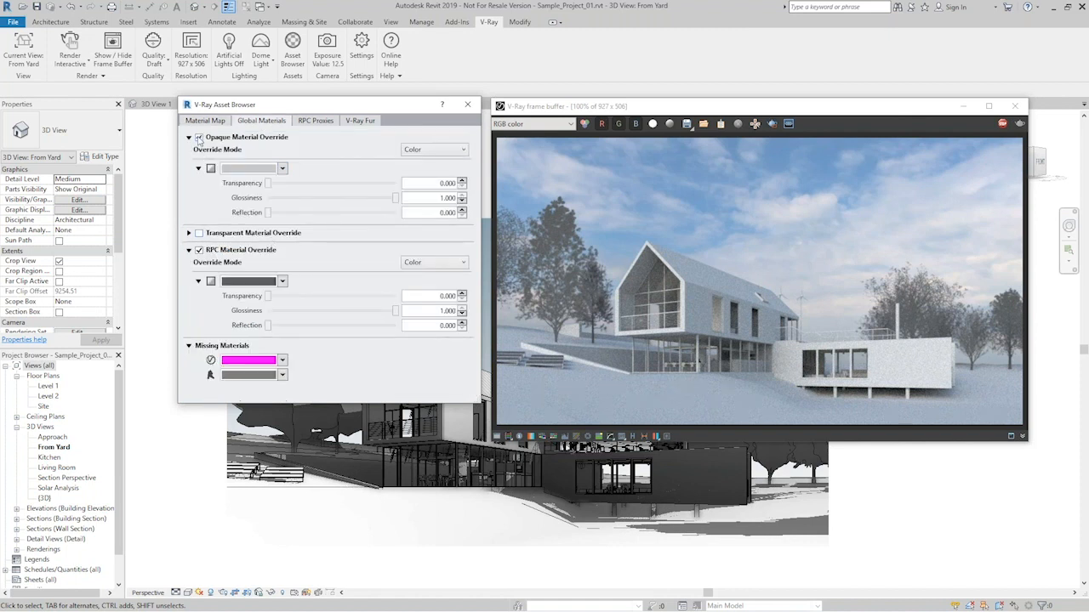
{"action": "left_click", "coordinate": [199, 137]}
{"action": "left_click", "coordinate": [199, 250]}
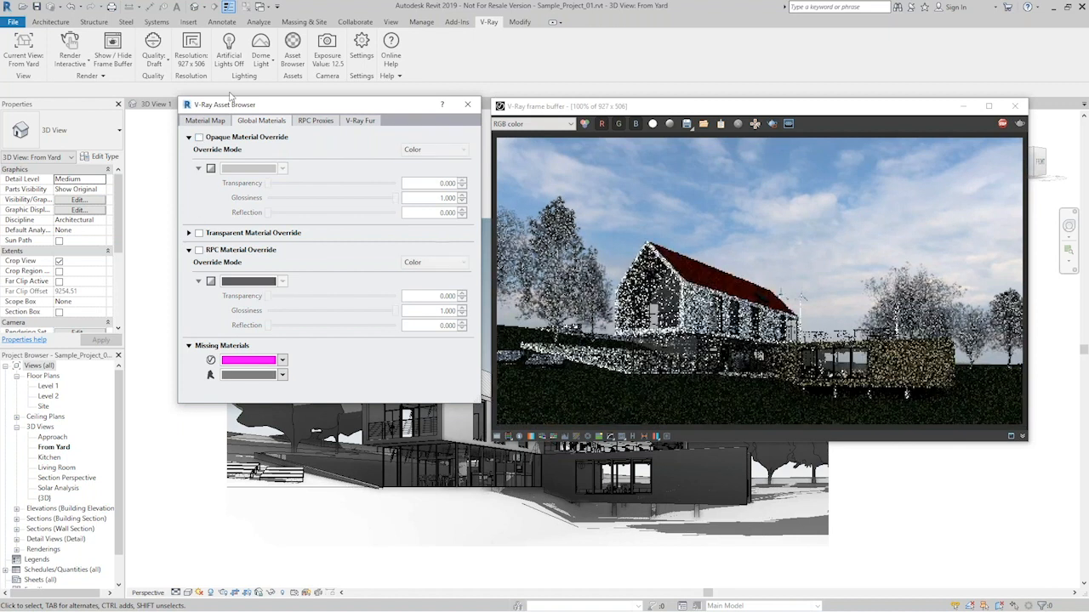
- Show the material map and examine the mapping options available for 01_Finishes, Cladding Addition
{"action": "left_click", "coordinate": [207, 121]}
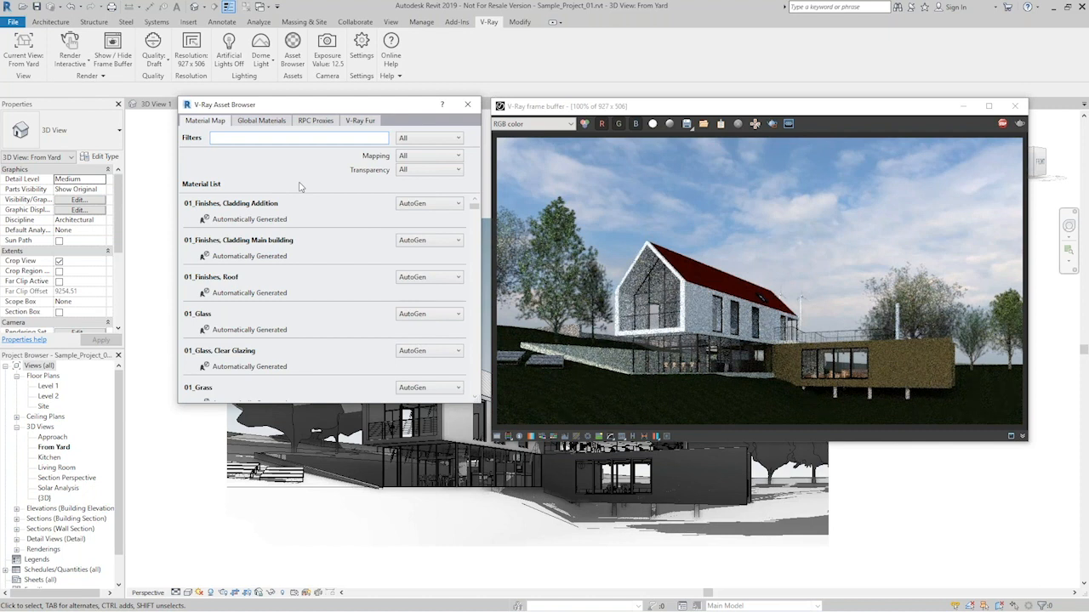
{"action": "left_click", "coordinate": [300, 242]}
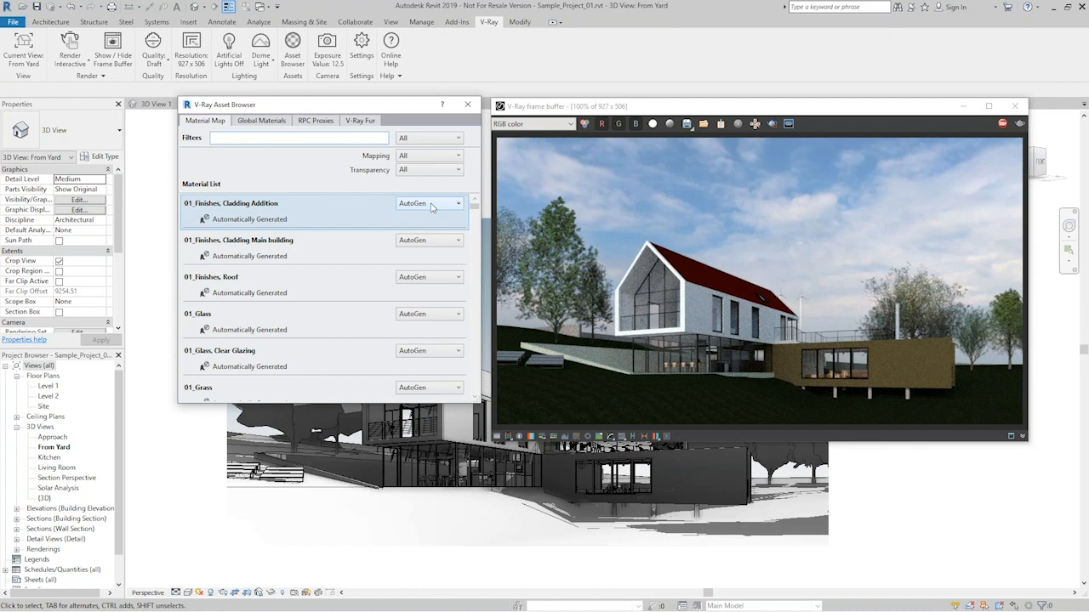
{"action": "left_click", "coordinate": [431, 204]}
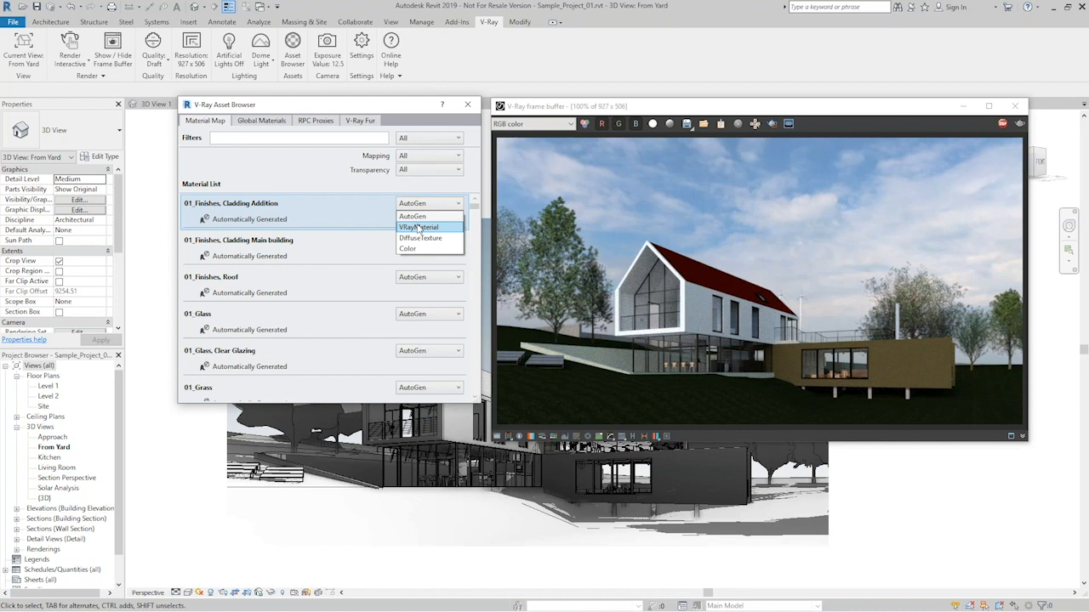
{"action": "left_click", "coordinate": [300, 172]}
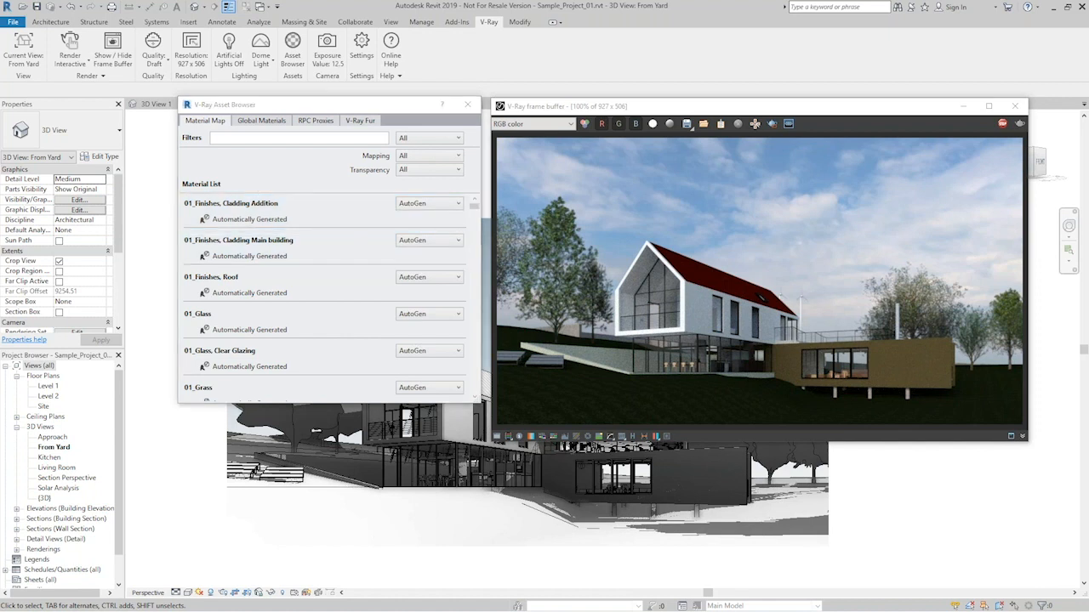
- Bring up the V-Ray for Revit vrmateditor materials folder and arrange its window so the material list stays accessible
{"action": "left_click_drag", "start_coordinate": [0, 317], "coordinate": [291, 252]}
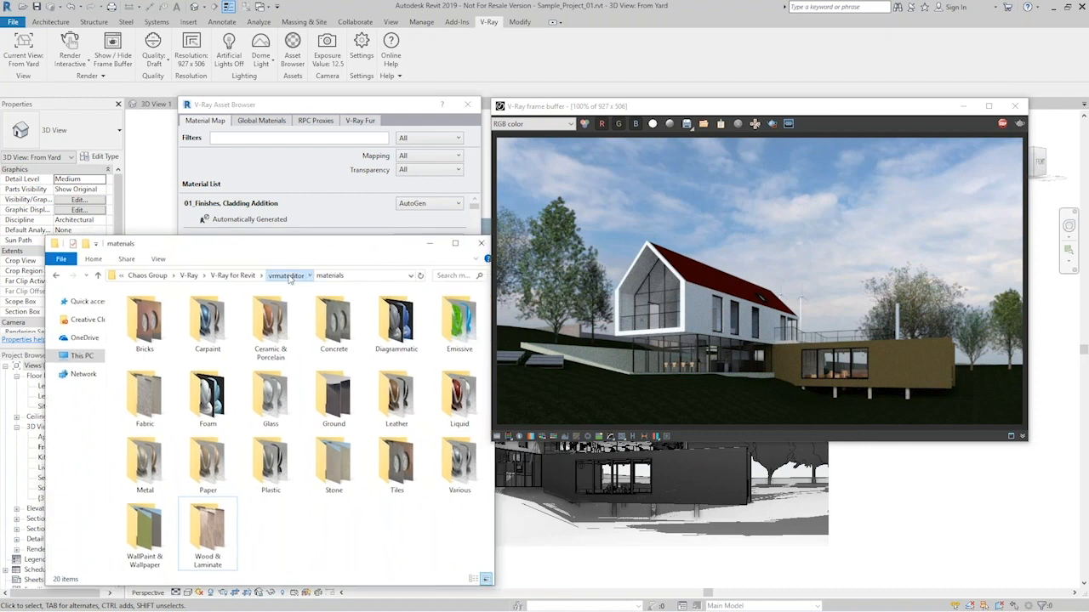
{"action": "left_click", "coordinate": [291, 277]}
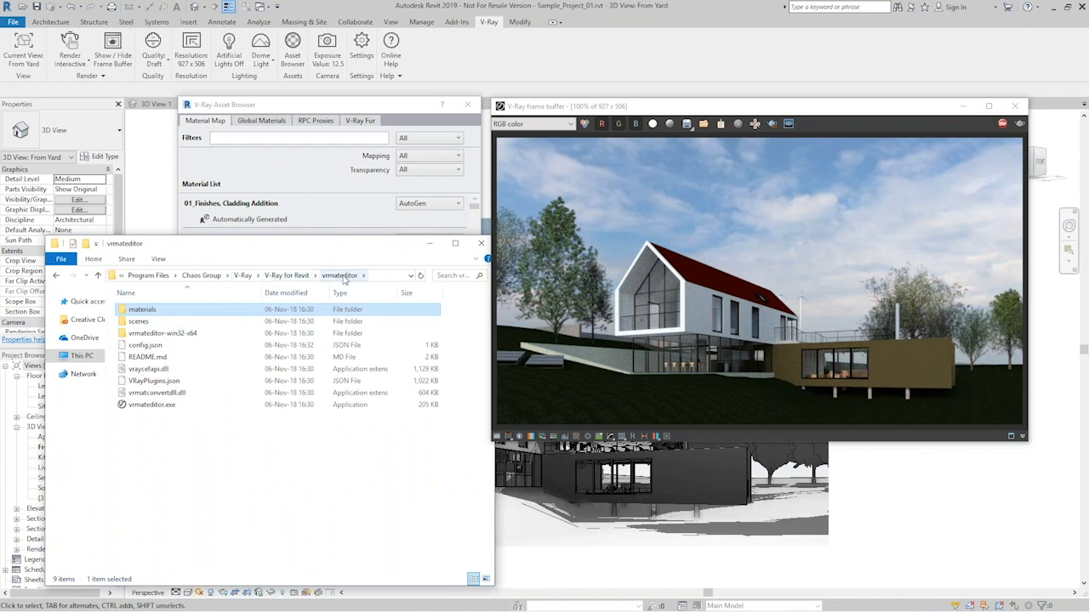
{"action": "double_click", "coordinate": [142, 309]}
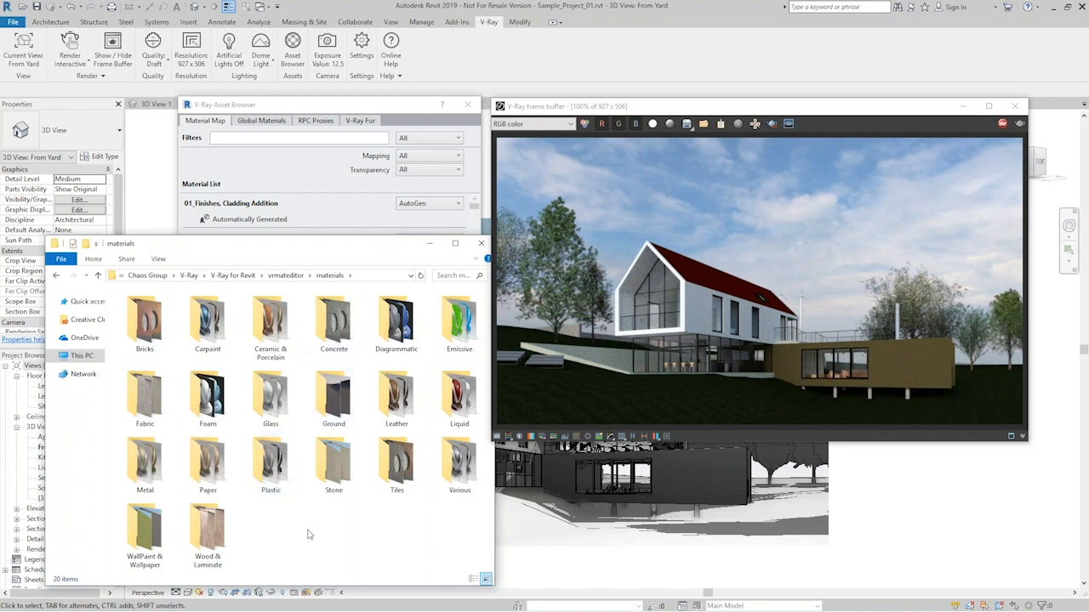
{"action": "left_click_drag", "start_coordinate": [249, 246], "coordinate": [243, 241]}
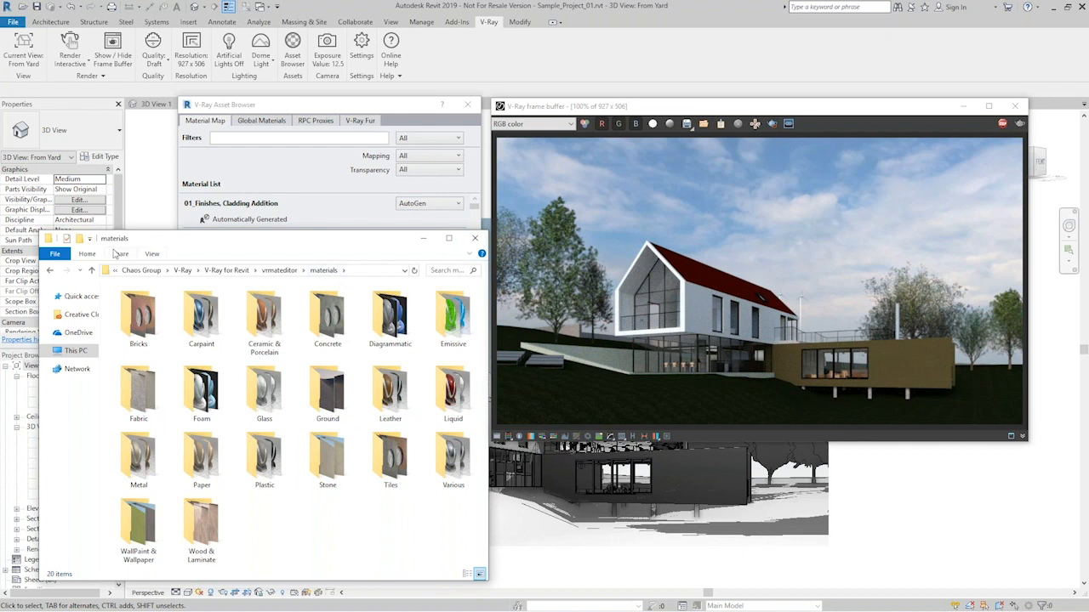
{"action": "left_click_drag", "start_coordinate": [143, 233], "coordinate": [266, 408]}
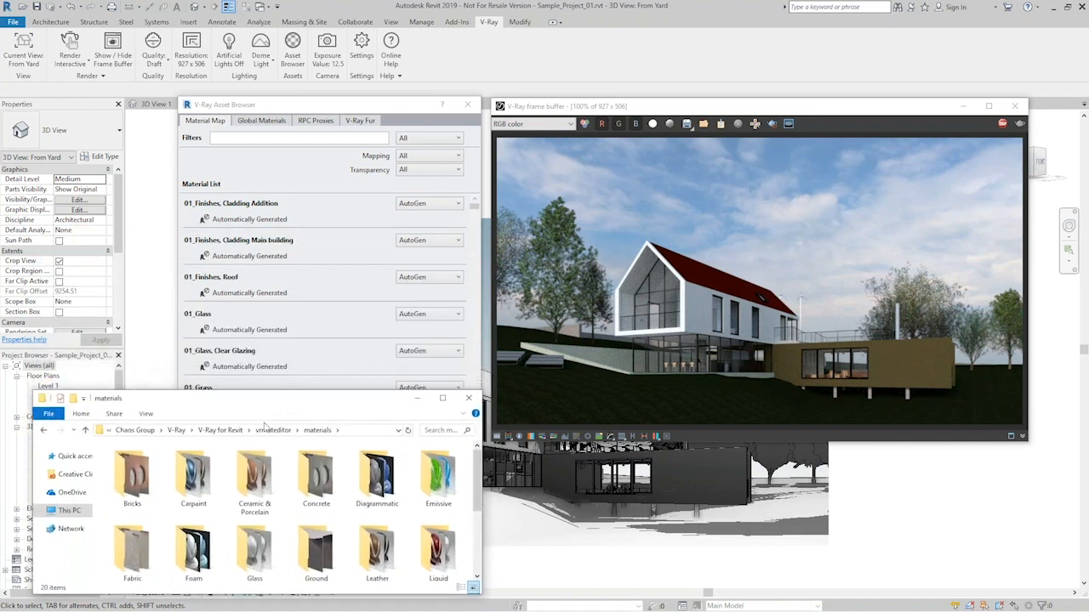
- Assign Glass_Window_Neutral.vrmat from the library's Glass folder to the 01_Glass and 01_Glass, Clear Glazing materials
{"action": "double_click", "coordinate": [254, 561]}
{"action": "scroll", "coordinate": [400, 511], "scroll_direction": "down", "scroll_amount": 1}
{"action": "left_click_drag", "start_coordinate": [477, 468], "coordinate": [478, 574]}
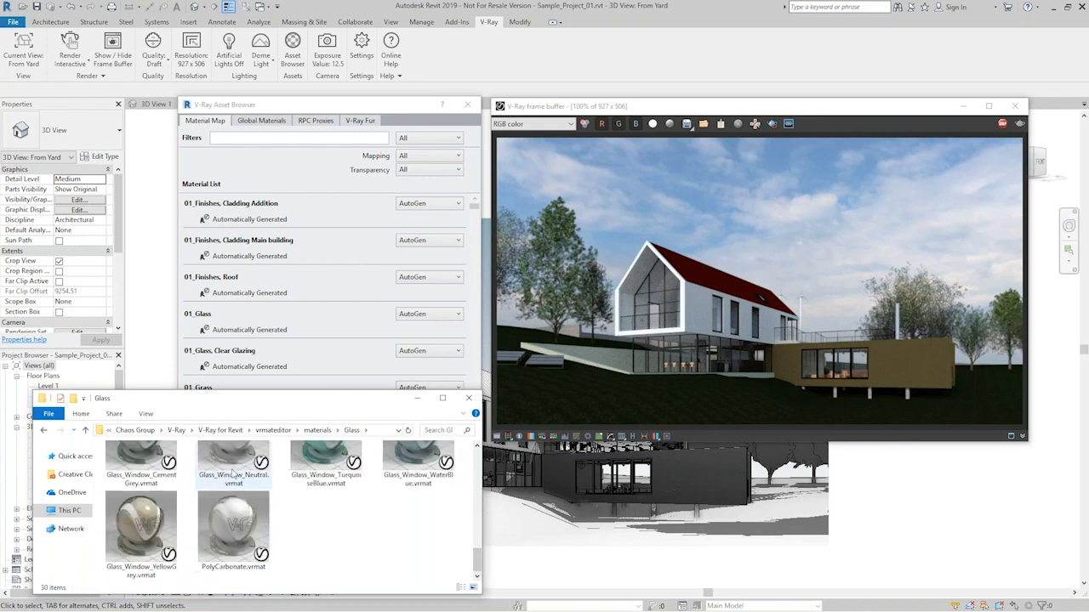
{"action": "left_click_drag", "start_coordinate": [232, 465], "coordinate": [242, 357]}
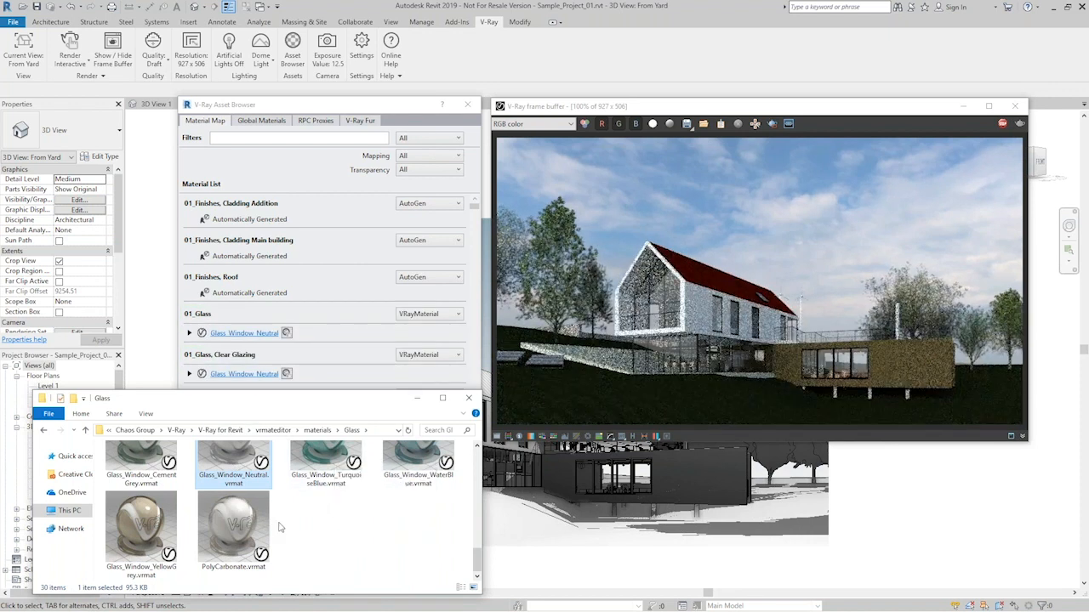
- Assign Grass_C_200cm.vrmat from the library's Ground folder to the 01_Grass material and minimize the library window
{"action": "left_click", "coordinate": [317, 429]}
{"action": "double_click", "coordinate": [314, 547]}
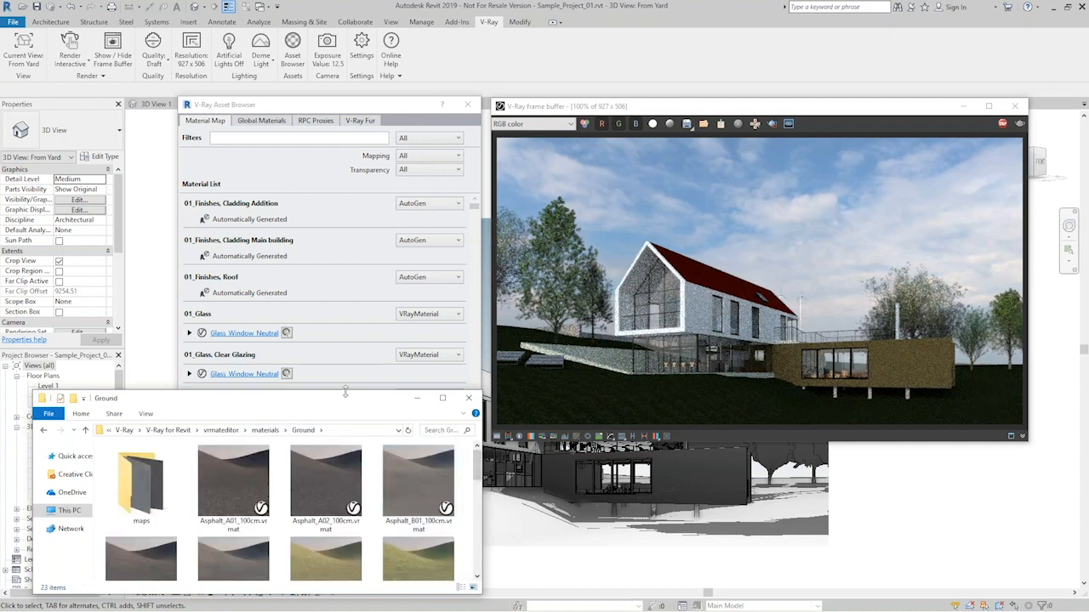
{"action": "left_click_drag", "start_coordinate": [346, 392], "coordinate": [346, 365]}
{"action": "scroll", "coordinate": [418, 525], "scroll_direction": "down", "scroll_amount": 1}
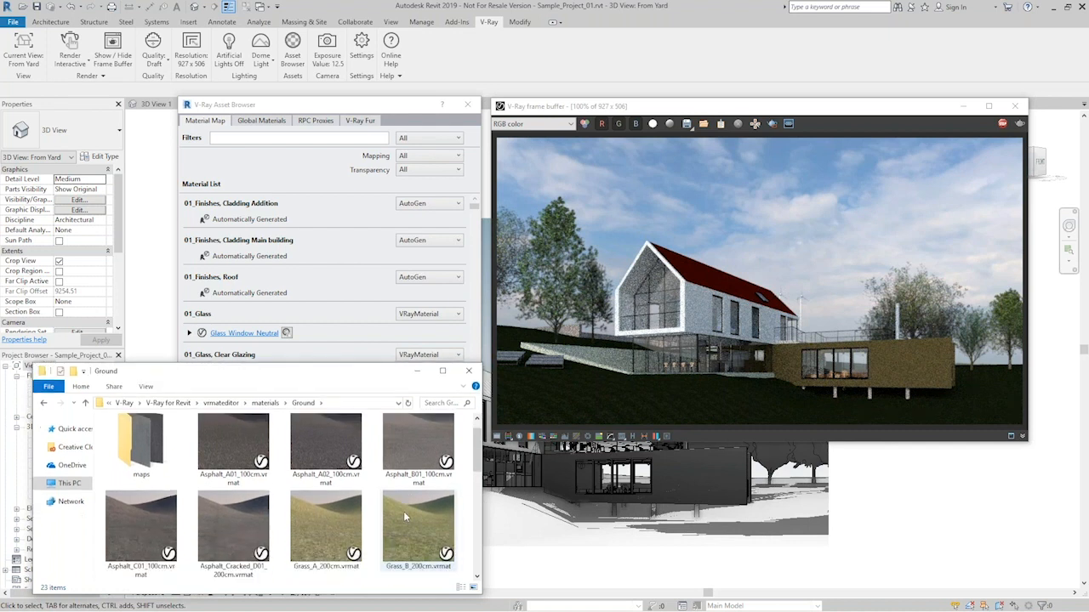
{"action": "left_click_drag", "start_coordinate": [262, 370], "coordinate": [526, 390]}
{"action": "scroll", "coordinate": [426, 289], "scroll_direction": "down", "scroll_amount": 3}
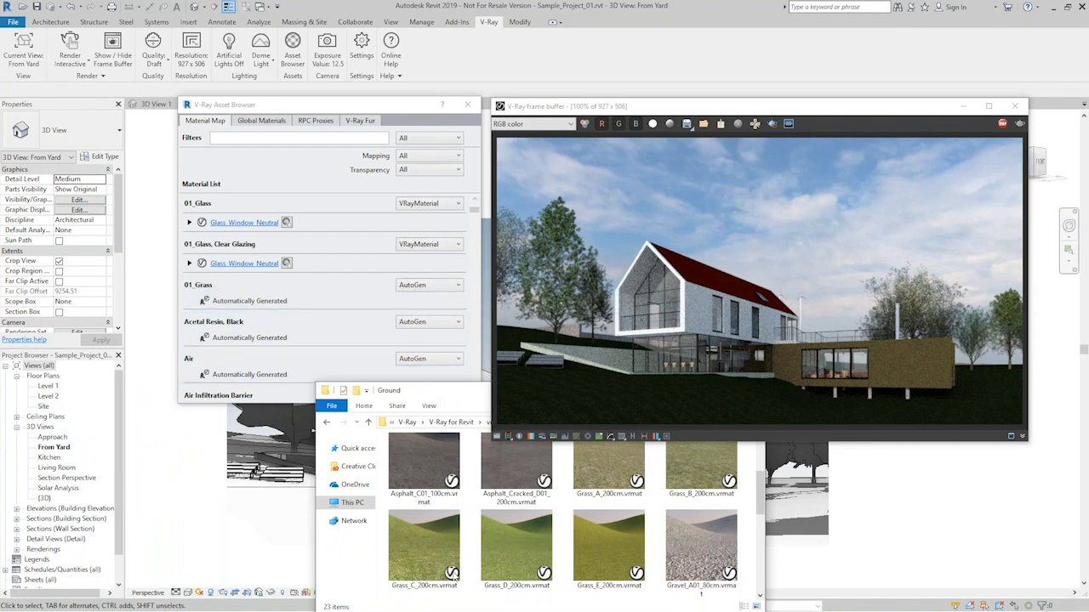
{"action": "left_click_drag", "start_coordinate": [422, 552], "coordinate": [341, 290]}
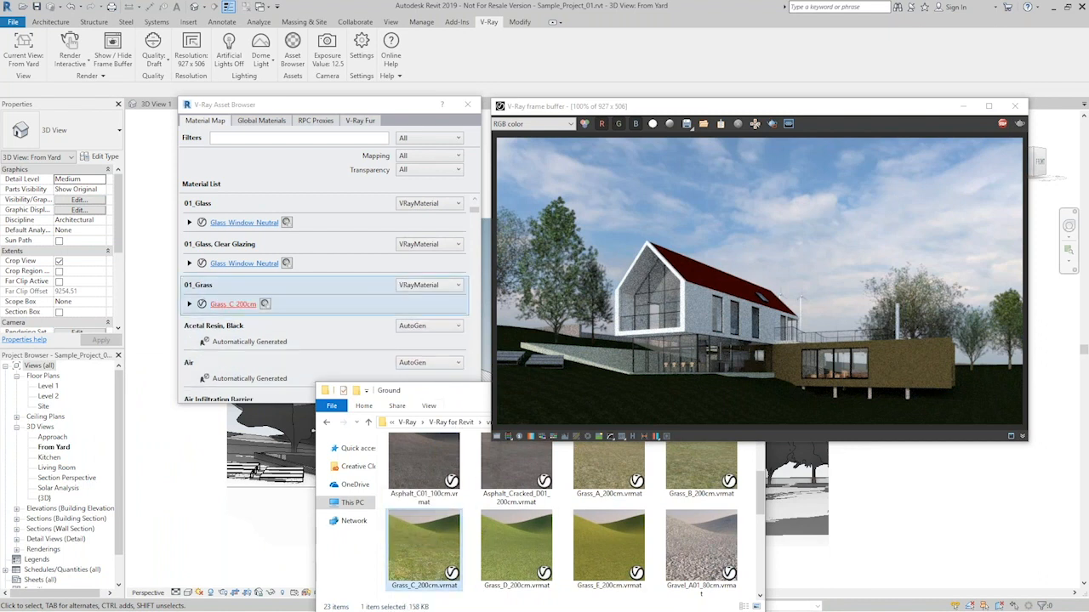
{"action": "left_click_drag", "start_coordinate": [467, 401], "coordinate": [170, 366]}
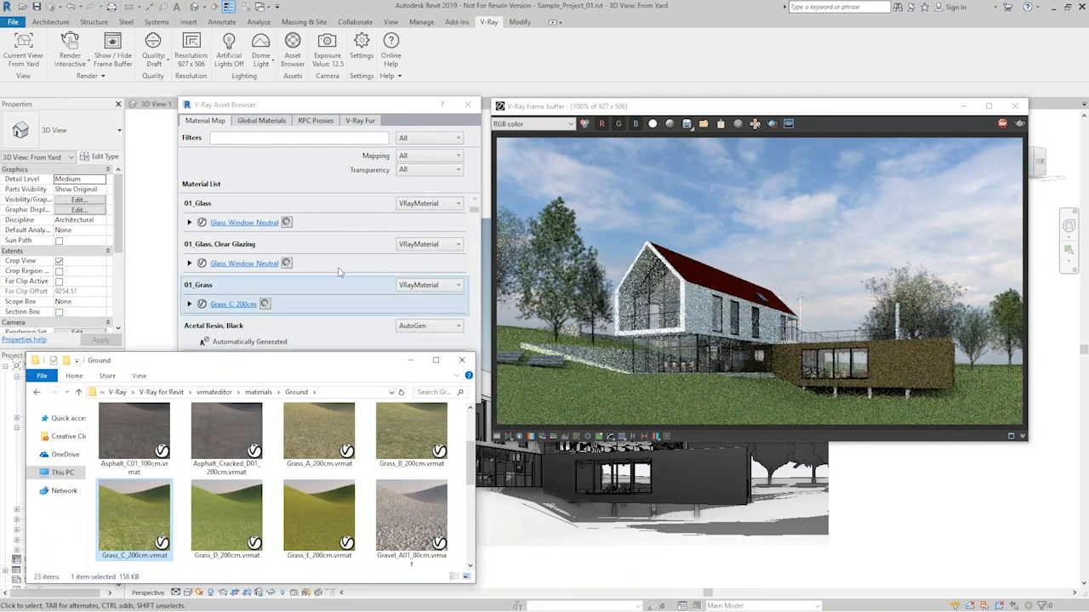
{"action": "scroll", "coordinate": [294, 266], "scroll_direction": "up", "scroll_amount": 3}
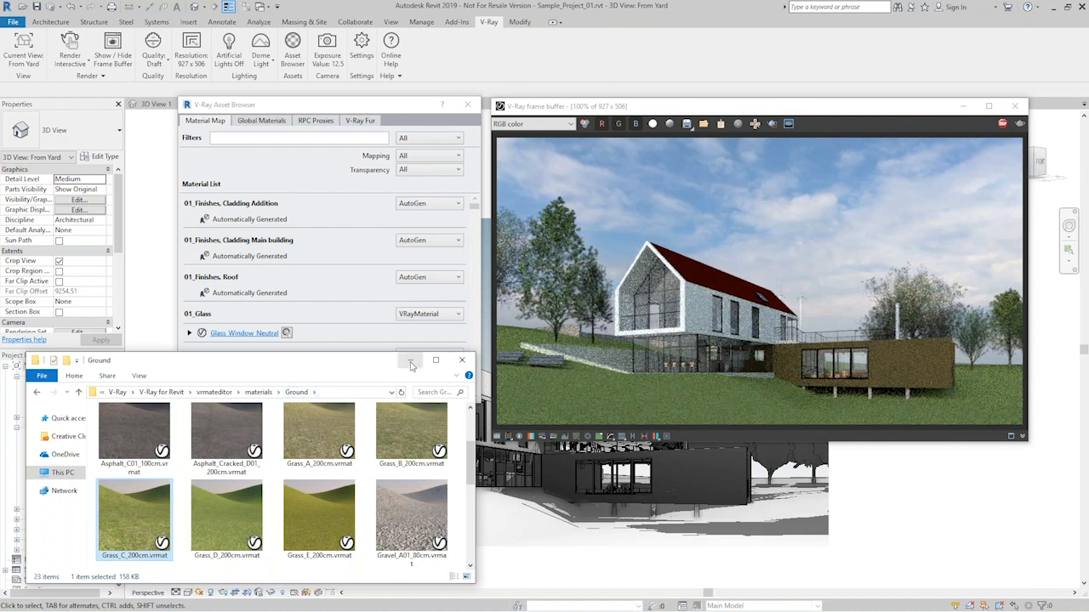
{"action": "left_click", "coordinate": [412, 365]}
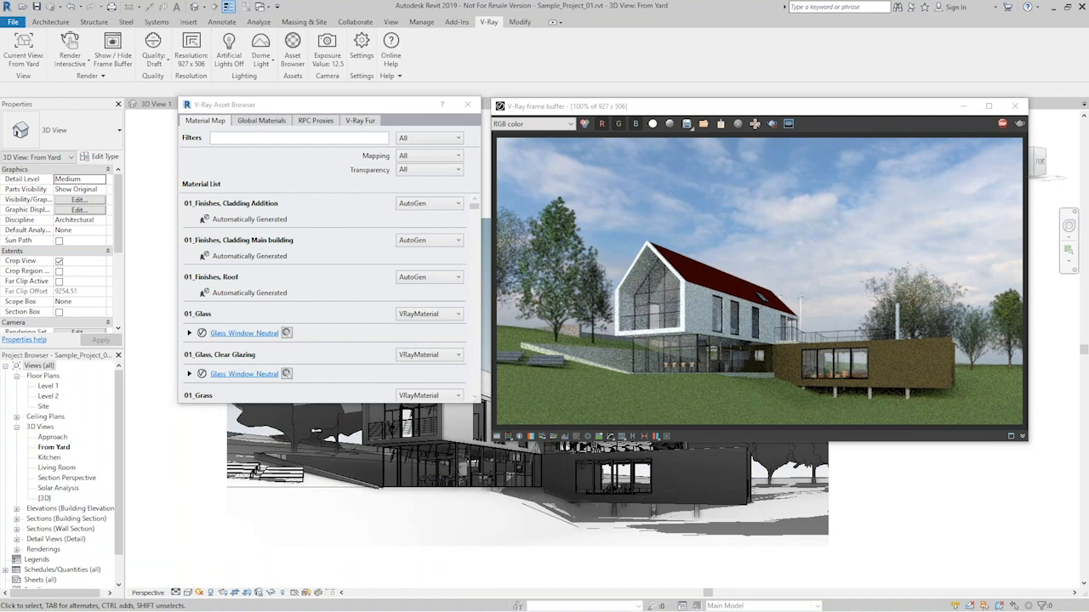
- Assign Roofing.vrmat from the project's Assets Materials folder to 01_Finishes, Roof and minimize the folder window
{"action": "key", "text": "alt+Tab"}
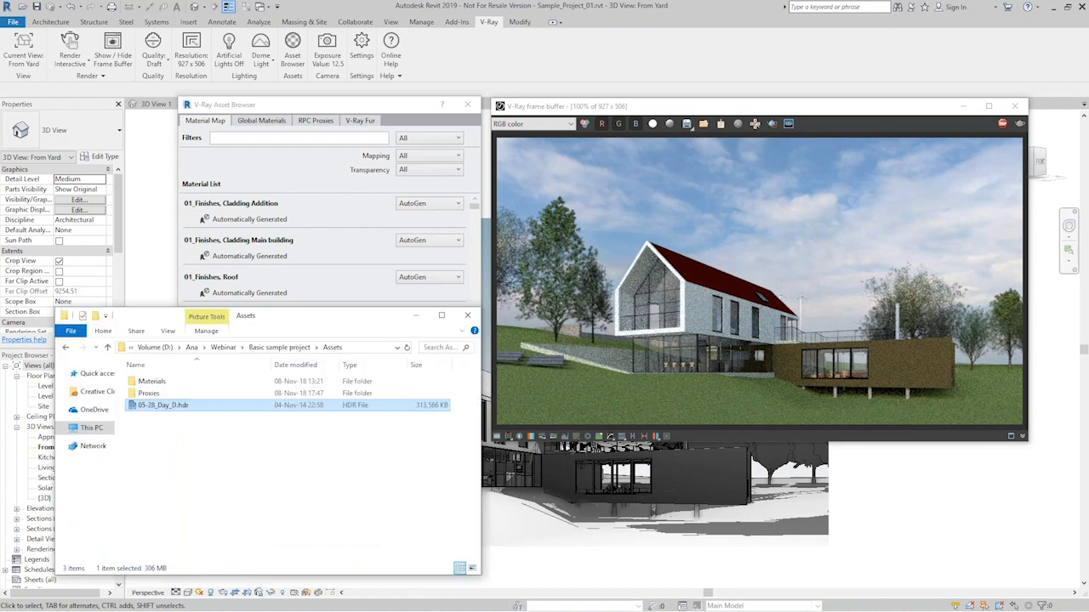
{"action": "double_click", "coordinate": [167, 384]}
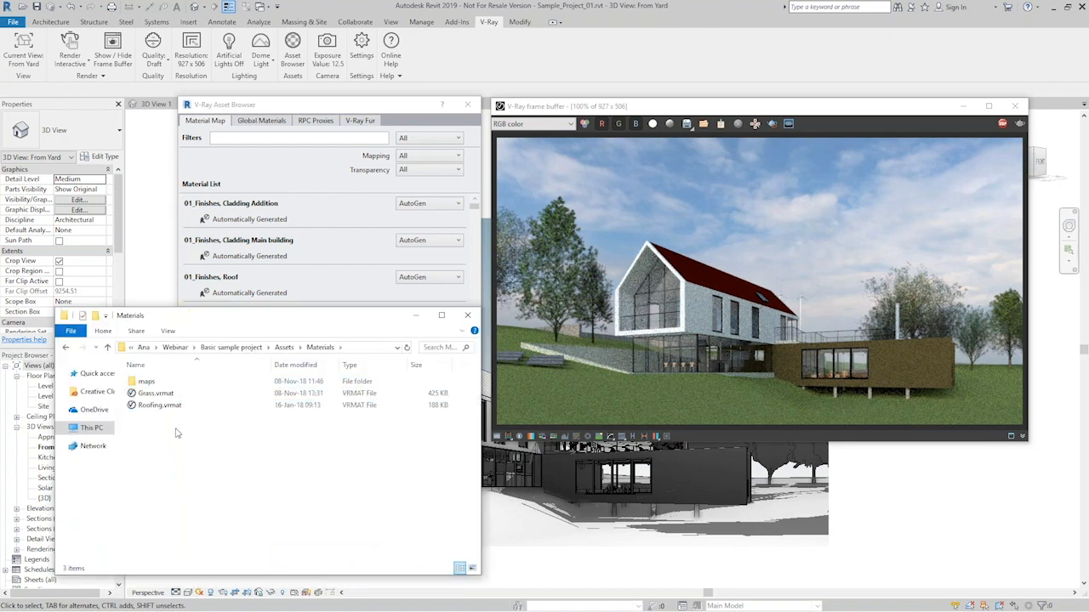
{"action": "left_click_drag", "start_coordinate": [151, 409], "coordinate": [248, 291]}
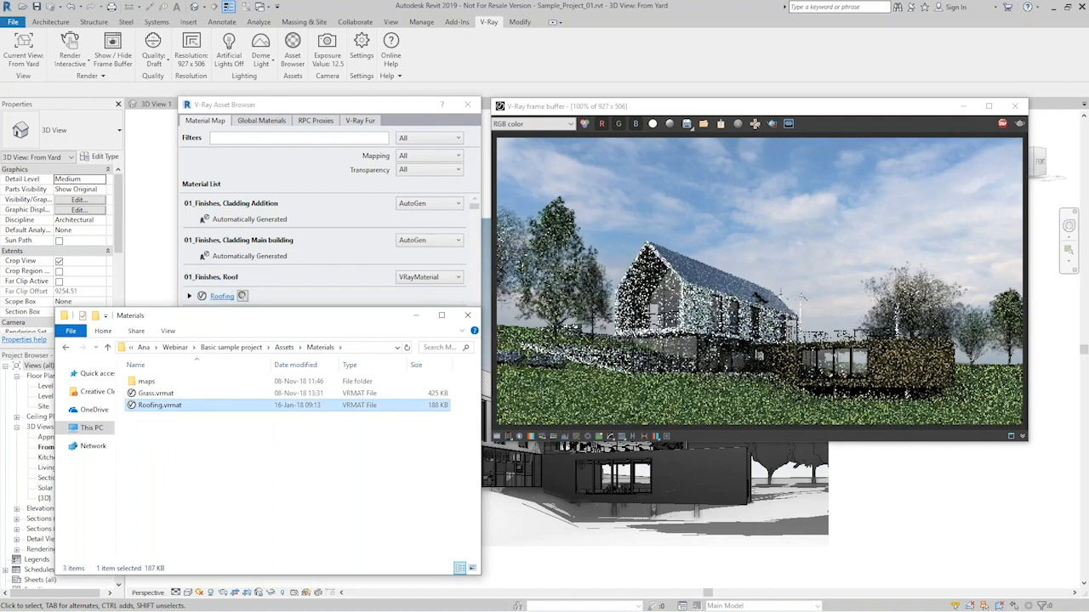
{"action": "left_click", "coordinate": [415, 316]}
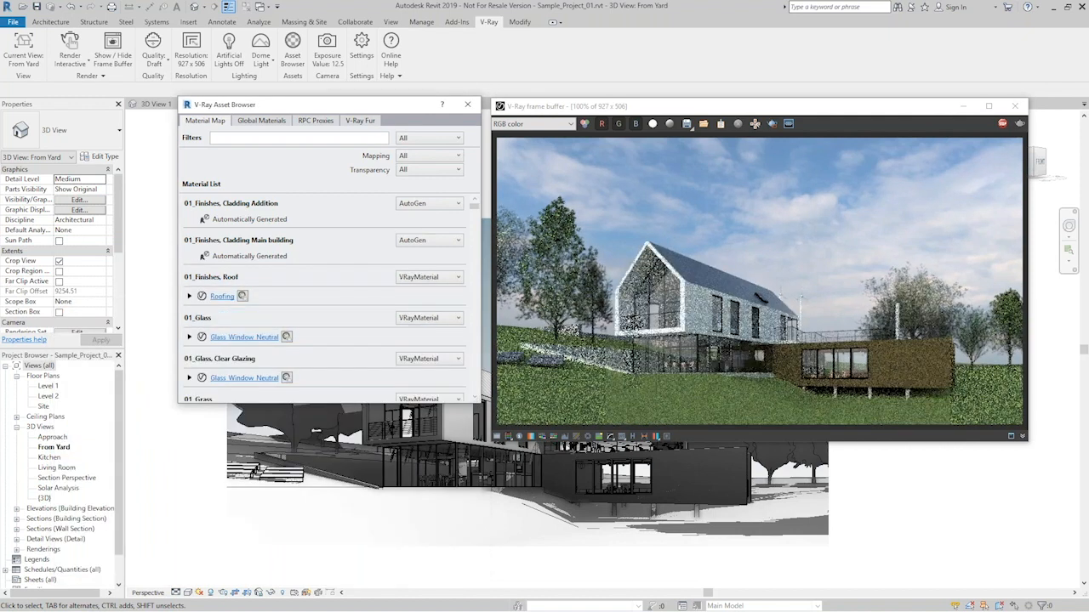
- Assign Wood_Planks_A02_100cm.vrmat from the Wood & Laminate folder to 01_Finishes, Cladding Addition and minimize the library window
{"action": "key", "text": "alt+Tab"}
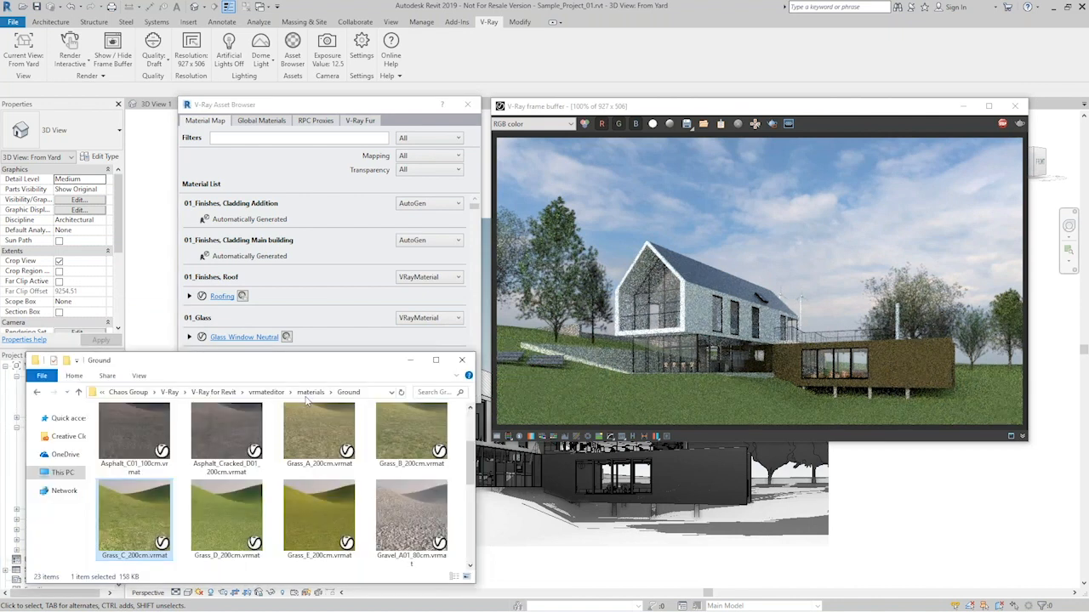
{"action": "left_click", "coordinate": [310, 392]}
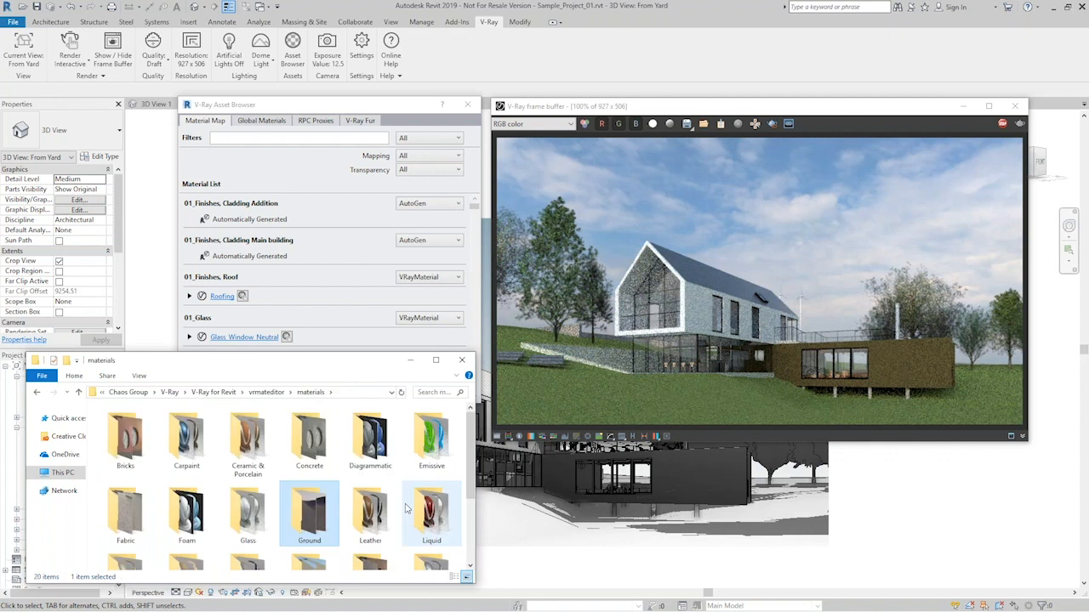
{"action": "scroll", "coordinate": [406, 508], "scroll_direction": "down", "scroll_amount": 3}
{"action": "double_click", "coordinate": [185, 532]}
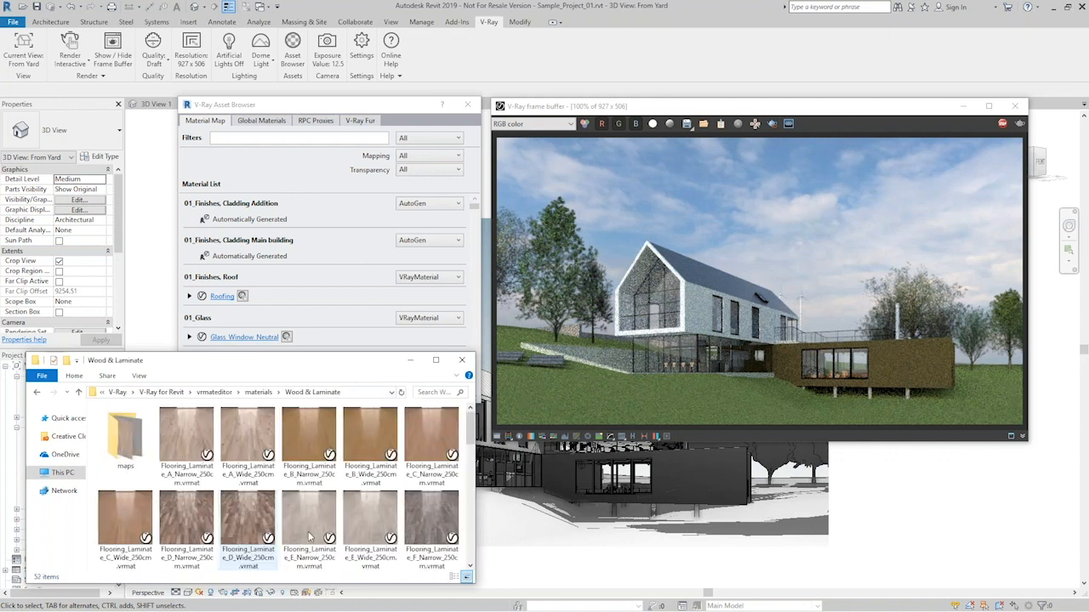
{"action": "left_click_drag", "start_coordinate": [471, 439], "coordinate": [463, 555]}
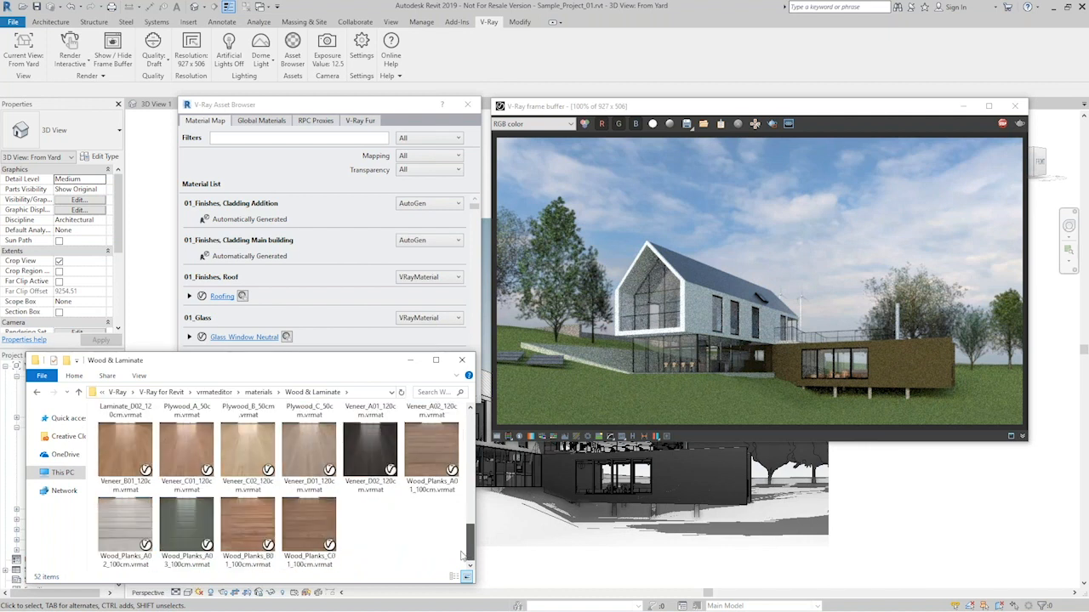
{"action": "left_click", "coordinate": [124, 532]}
{"action": "left_click_drag", "start_coordinate": [126, 524], "coordinate": [267, 214]}
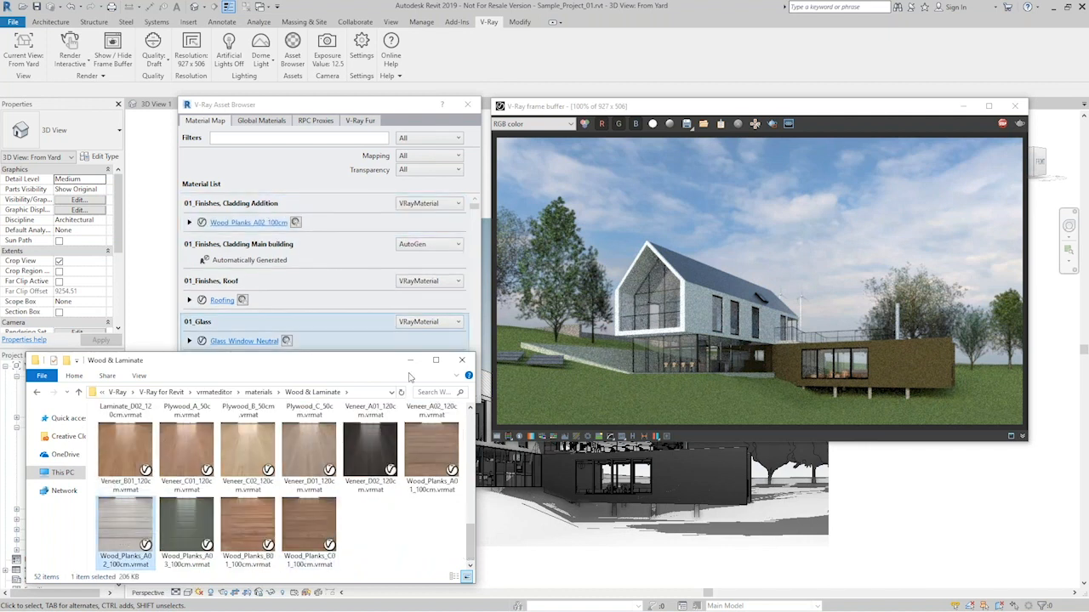
{"action": "left_click", "coordinate": [410, 359]}
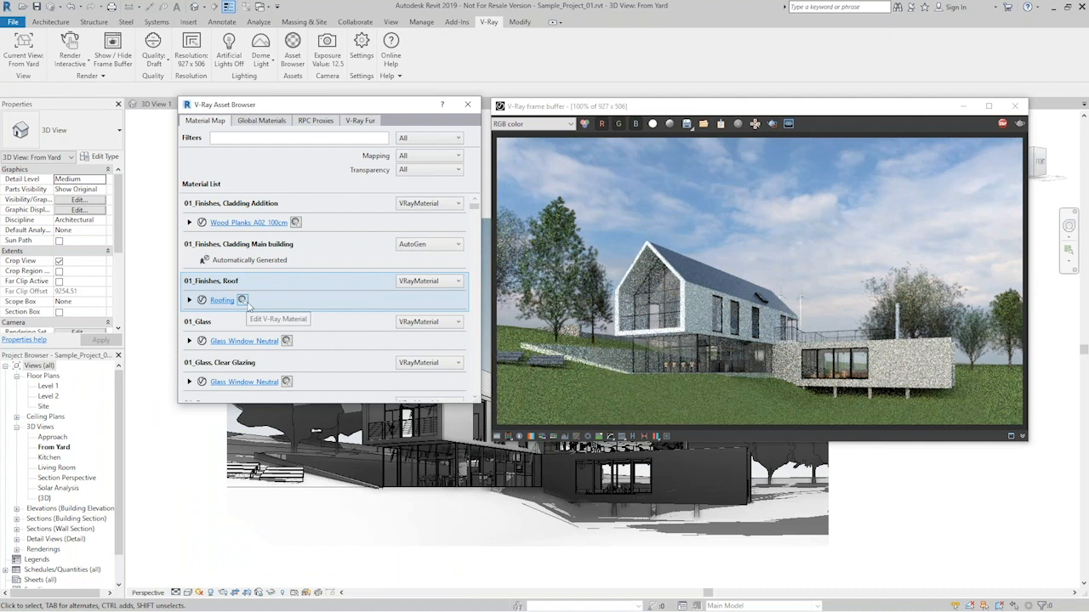
- Set the Cladding Addition wood planks' sample size to 170 cm wide and 200 cm high, with a 90° rotation
{"action": "left_click", "coordinate": [188, 223]}
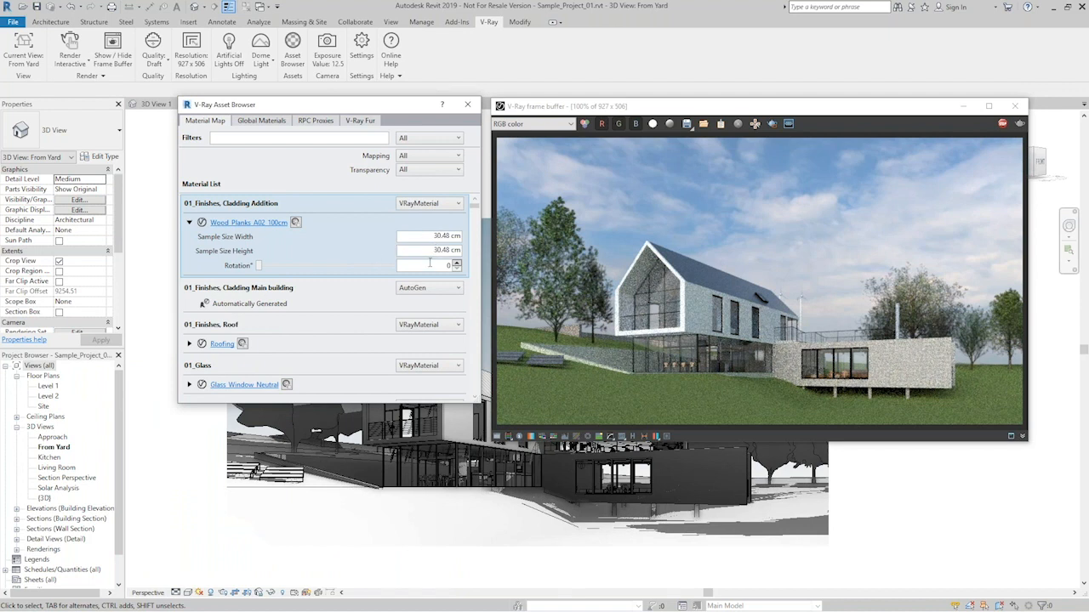
{"action": "left_click", "coordinate": [443, 236]}
{"action": "type", "text": "170"}
{"action": "left_click", "coordinate": [434, 250]}
{"action": "type", "text": "200"}
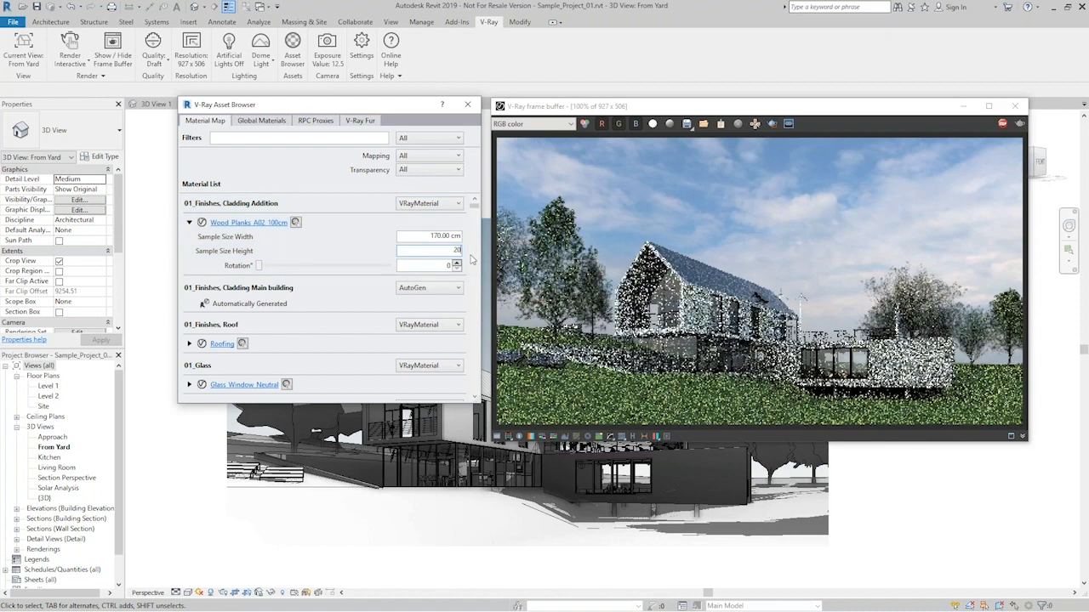
{"action": "left_click", "coordinate": [449, 266]}
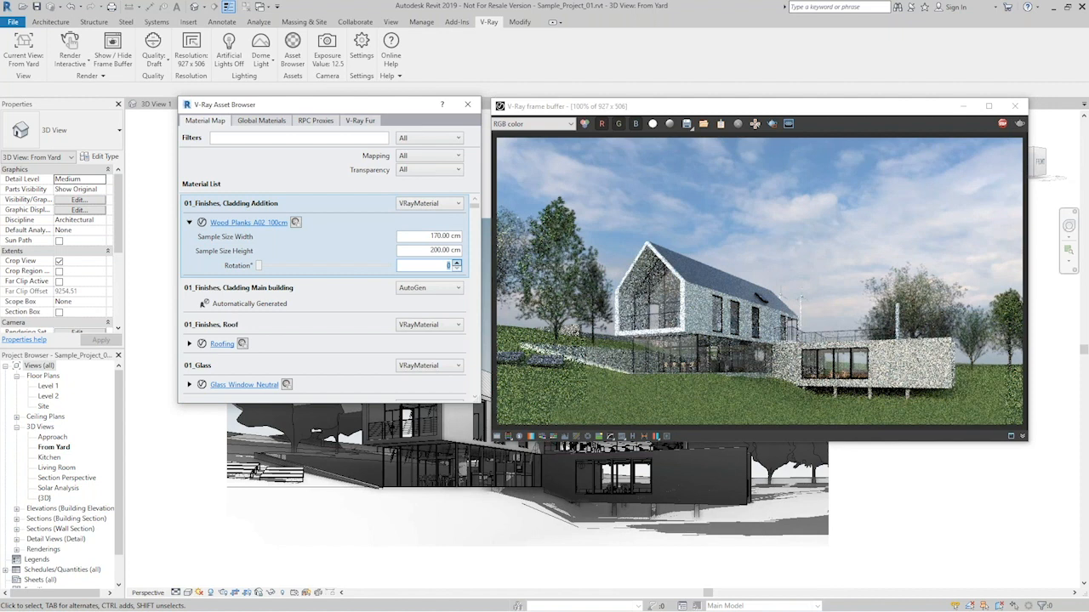
{"action": "type", "text": "90"}
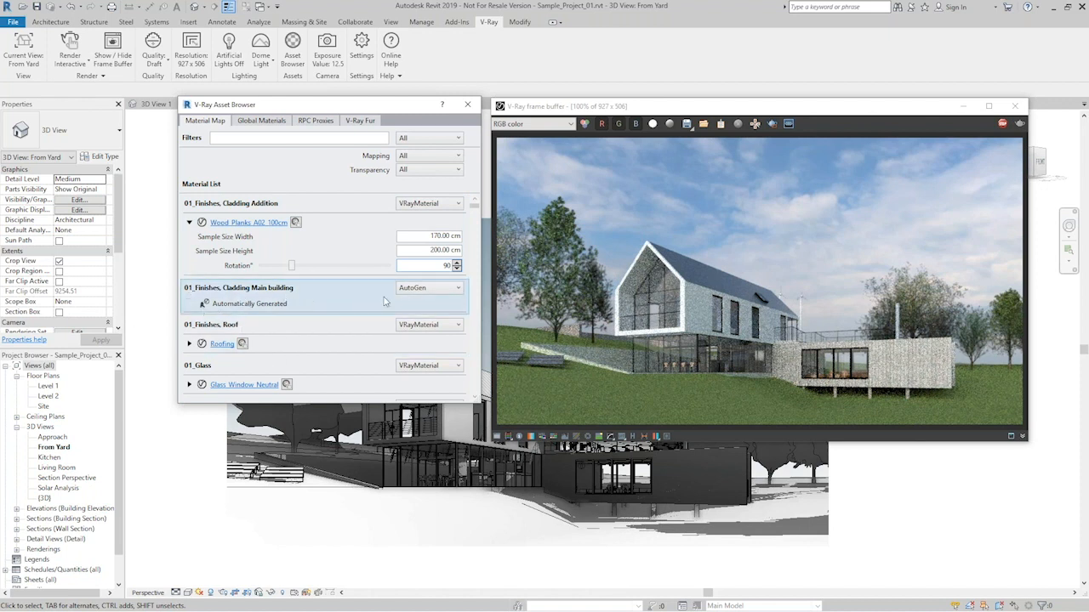
- Close the V-Ray Asset Browser and open the appearance properties of 01_Finishes, Cladding Main building in Revit's Material Browser
{"action": "left_click", "coordinate": [467, 104]}
{"action": "left_click", "coordinate": [420, 23]}
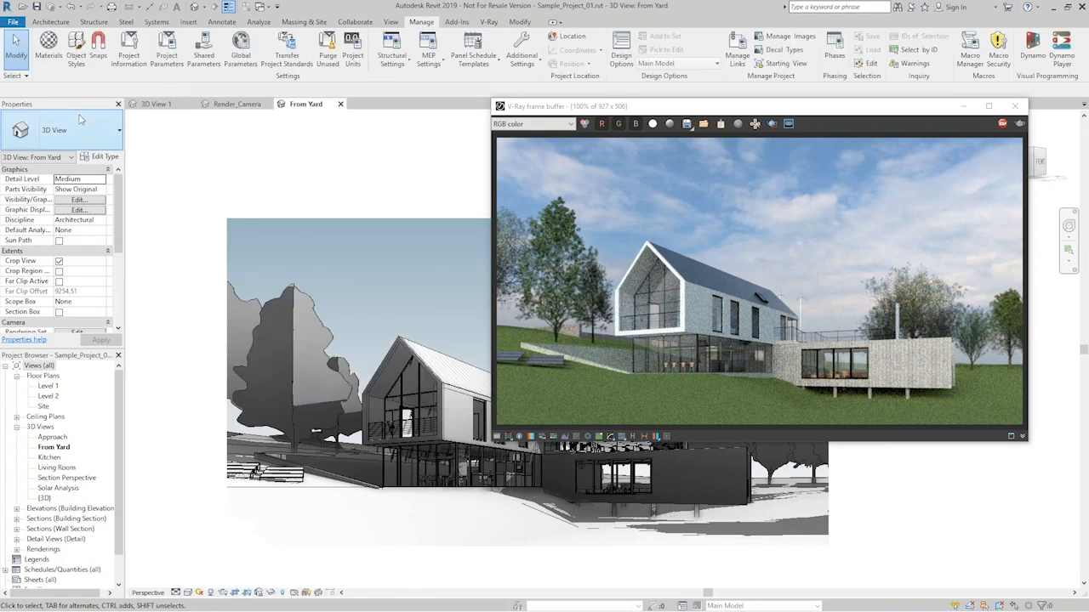
{"action": "left_click", "coordinate": [49, 44]}
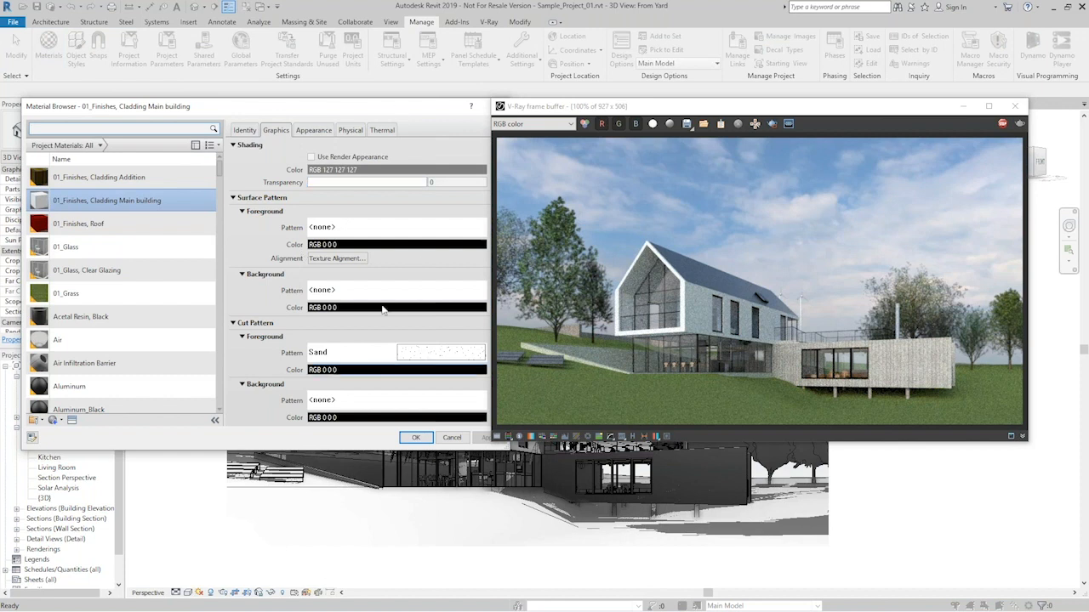
{"action": "left_click_drag", "start_coordinate": [513, 459], "coordinate": [487, 442]}
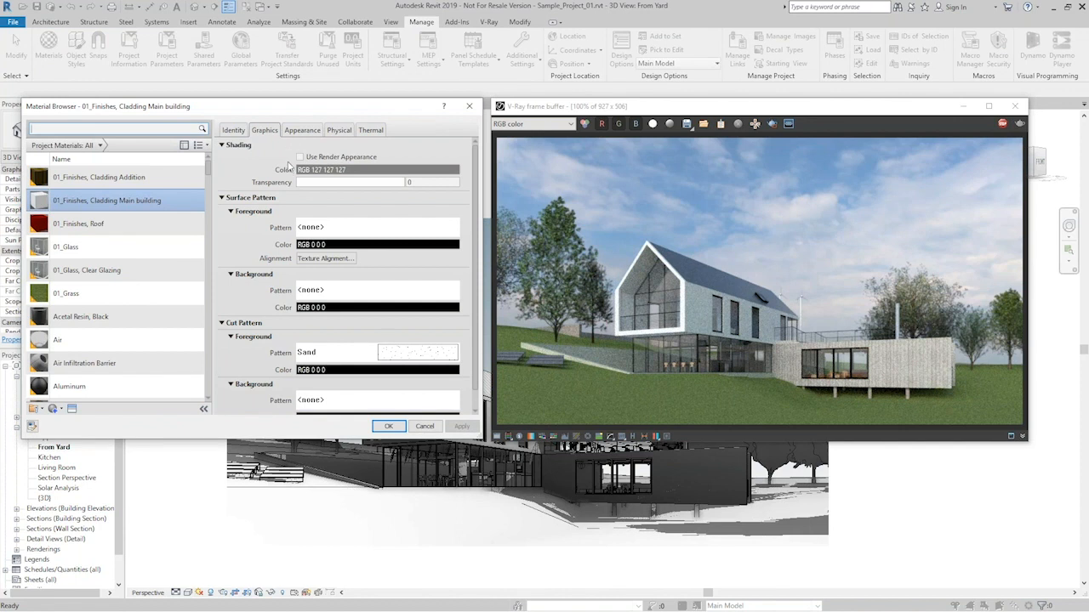
{"action": "left_click", "coordinate": [302, 130]}
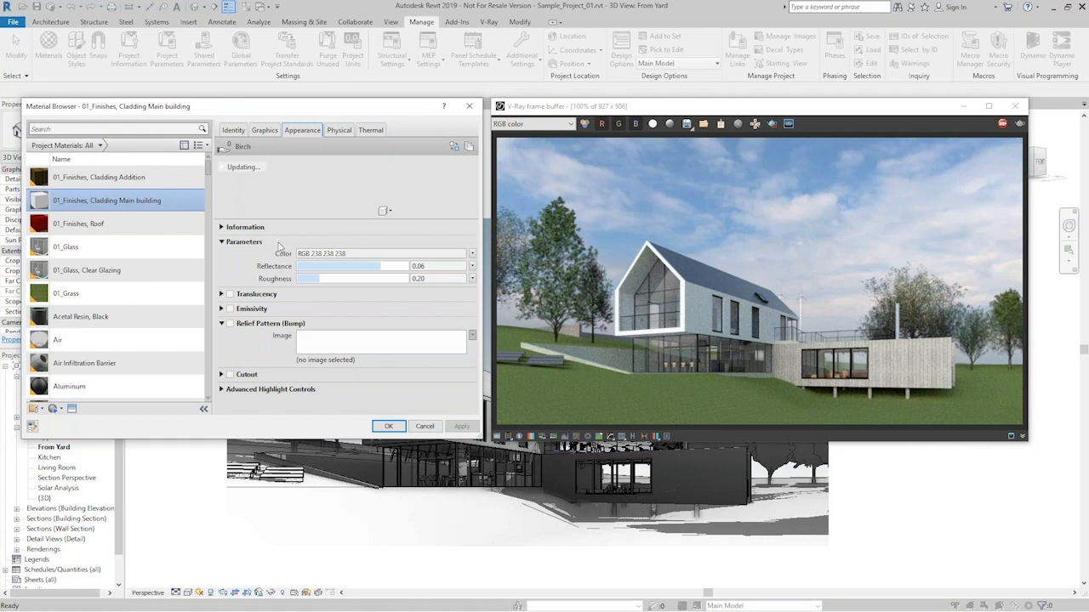
- Replace the Cladding Main building material's plain colour with the image woodenPlanks_01.jpg from the maps folder
{"action": "left_click", "coordinate": [473, 254]}
{"action": "left_click", "coordinate": [423, 277]}
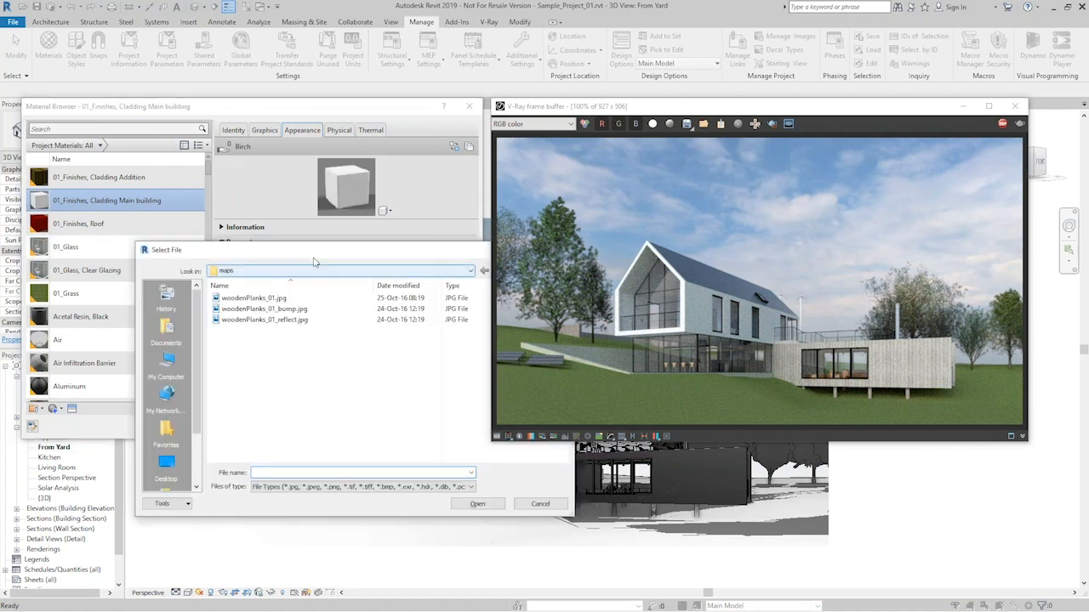
{"action": "left_click_drag", "start_coordinate": [263, 260], "coordinate": [193, 314]}
{"action": "left_click", "coordinate": [152, 350]}
{"action": "left_click", "coordinate": [375, 557]}
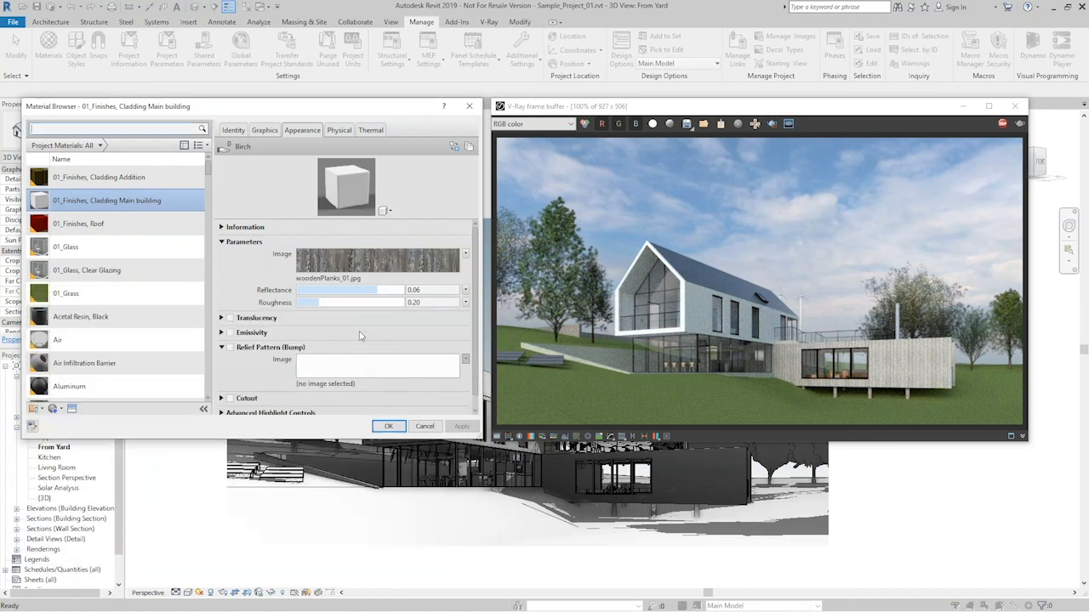
- Set the woodenPlanks_01.jpg texture's sample size to 230 cm wide and 200 cm high, with width and height unlinked
{"action": "left_click", "coordinate": [371, 257]}
{"action": "left_click_drag", "start_coordinate": [307, 126], "coordinate": [253, 116]}
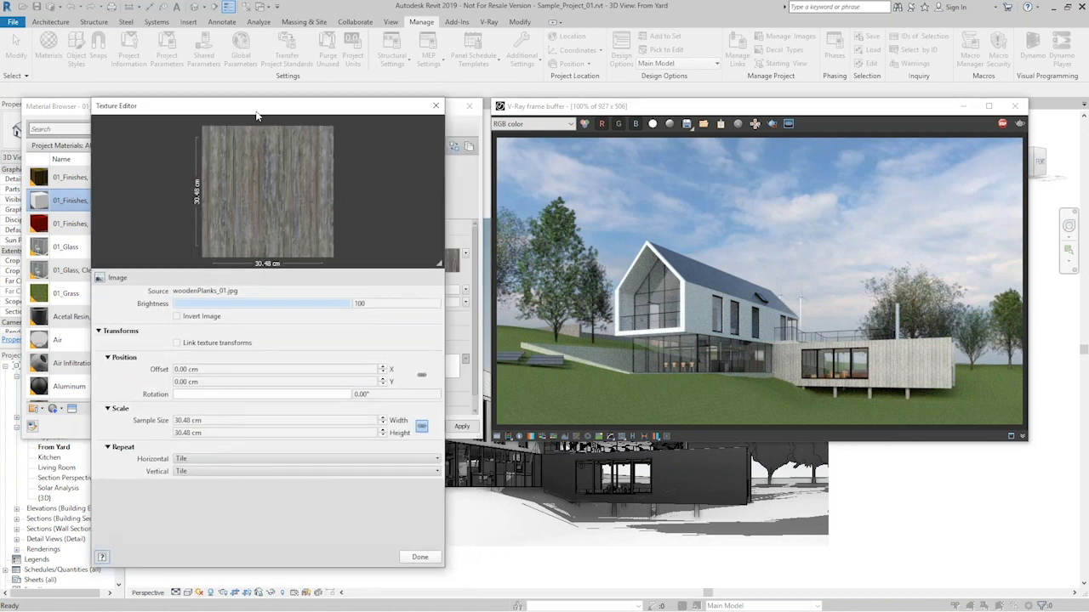
{"action": "left_click", "coordinate": [169, 420]}
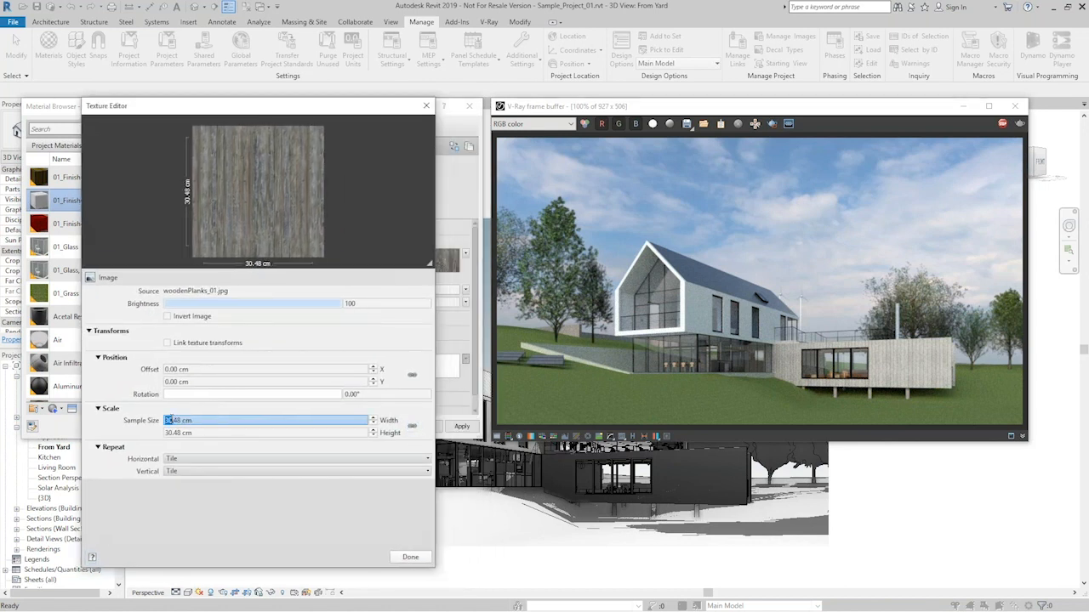
{"action": "type", "text": "17"}
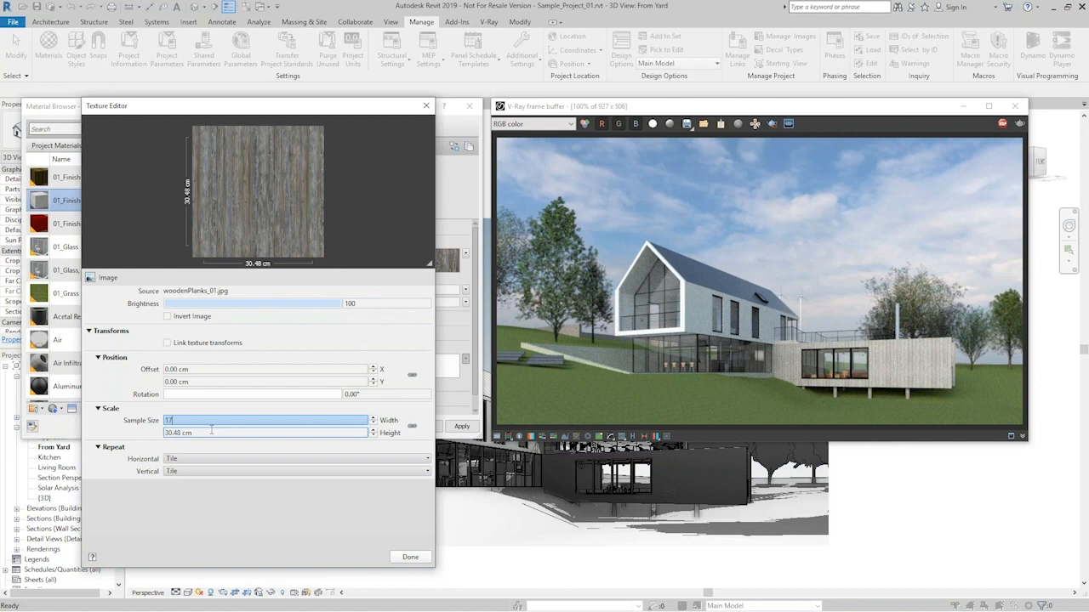
{"action": "type", "text": "0"}
{"action": "key", "text": "Tab"}
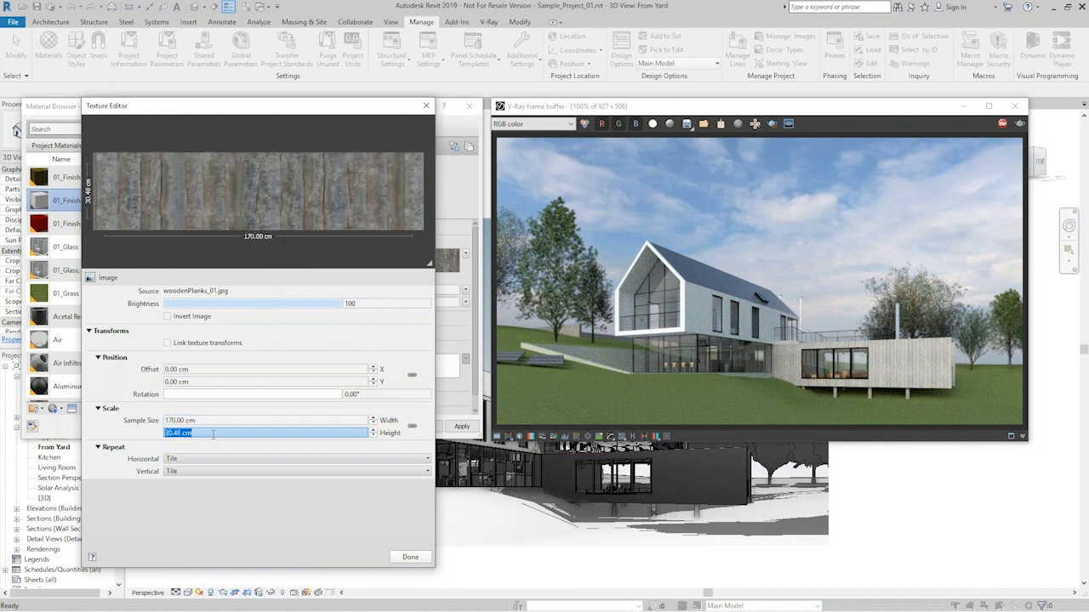
{"action": "type", "text": "200"}
{"action": "left_click", "coordinate": [208, 421]}
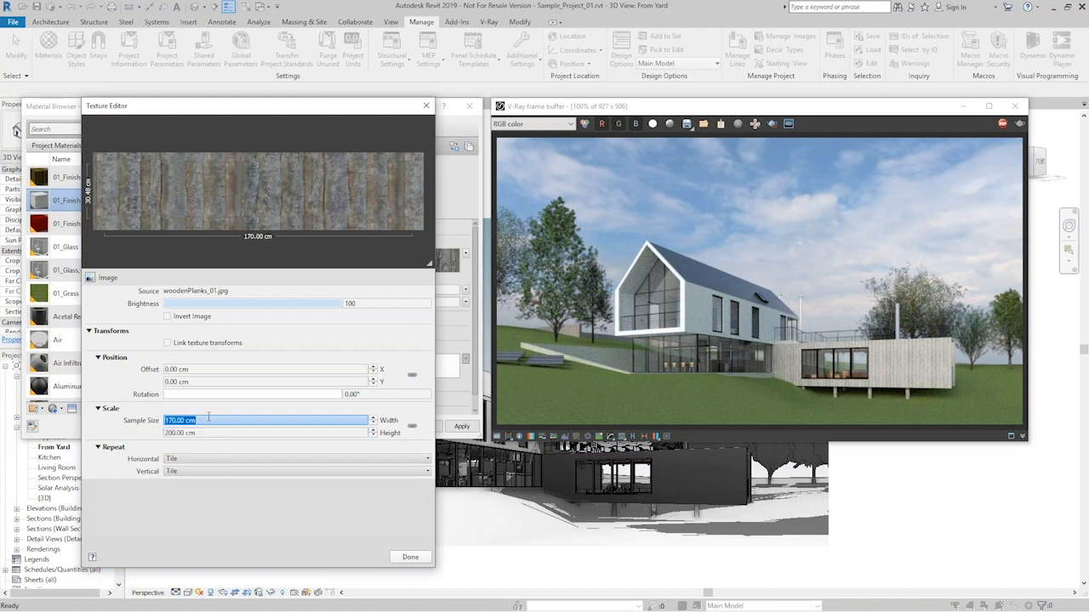
{"action": "type", "text": "230"}
{"action": "key", "text": "Return"}
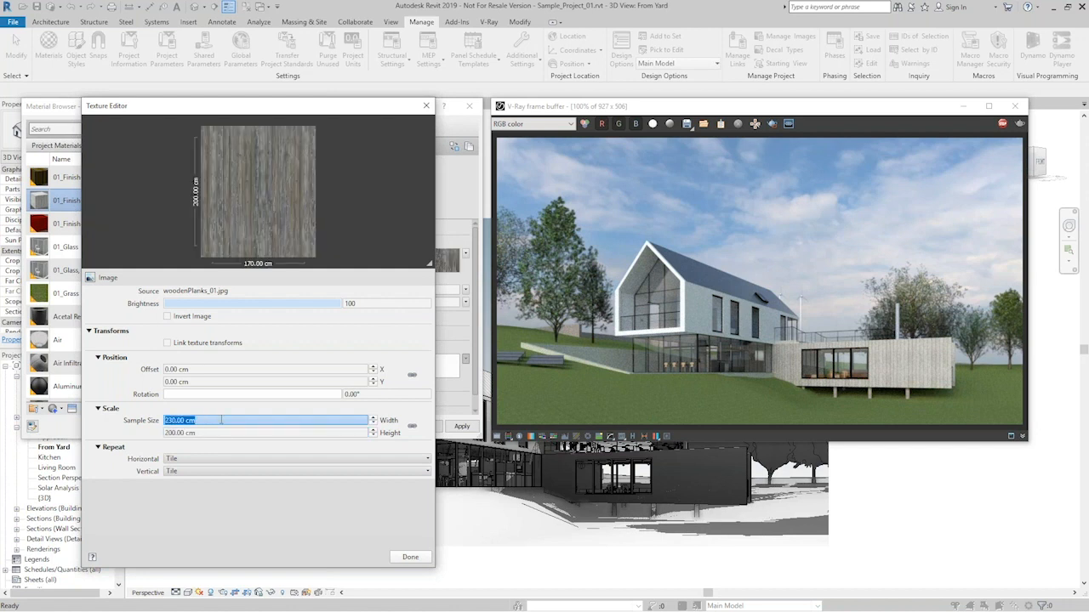
- Lower the wooden planks image's brightness to about 57, finish the texture edit and apply the material changes
{"action": "left_click_drag", "start_coordinate": [339, 303], "coordinate": [265, 301]}
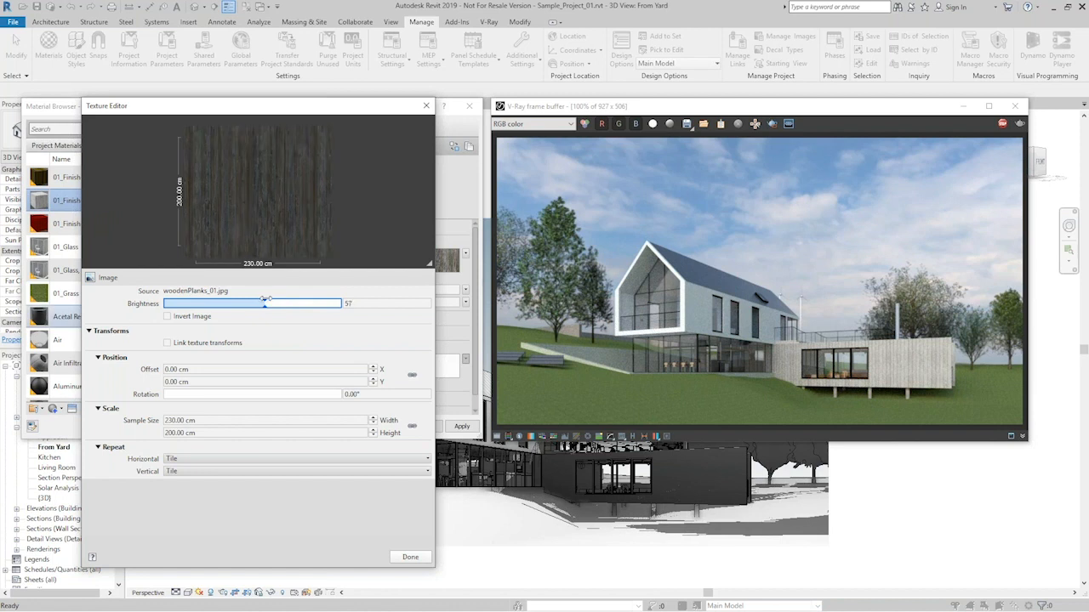
{"action": "left_click_drag", "start_coordinate": [267, 300], "coordinate": [270, 301]}
{"action": "left_click", "coordinate": [410, 559]}
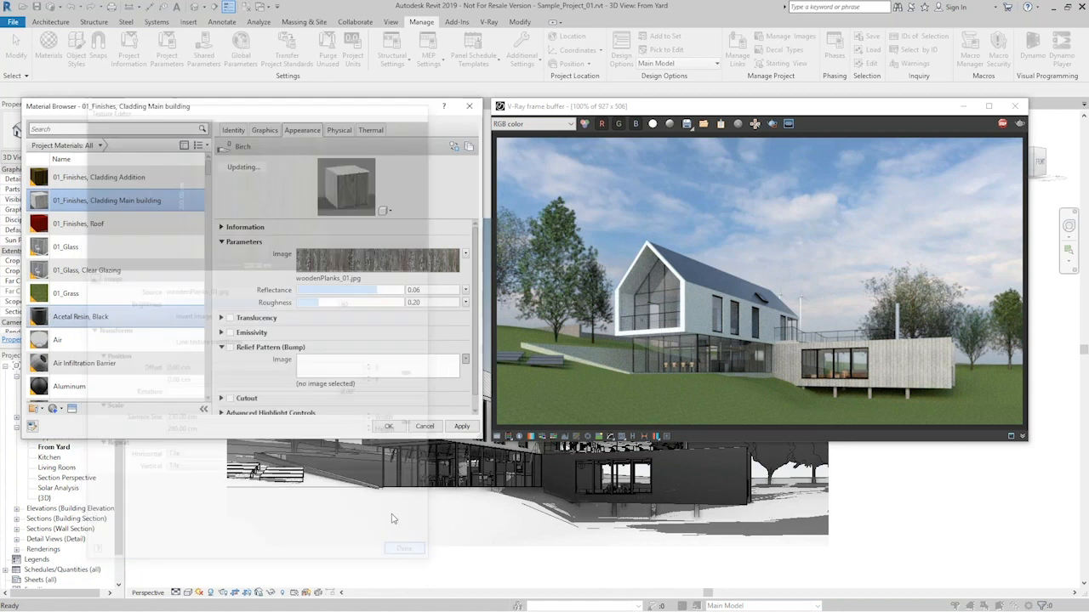
{"action": "left_click", "coordinate": [461, 426]}
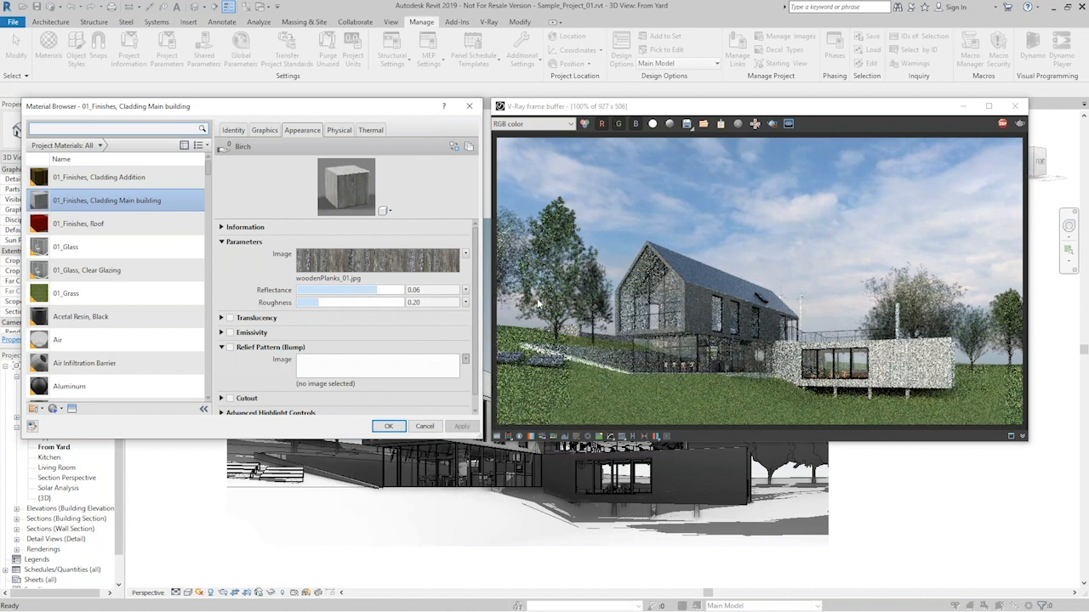
- Enable the Cladding Main building material's relief pattern and load woodenPlanks_01_bump.jpg as its bump image
{"action": "left_click", "coordinate": [230, 348]}
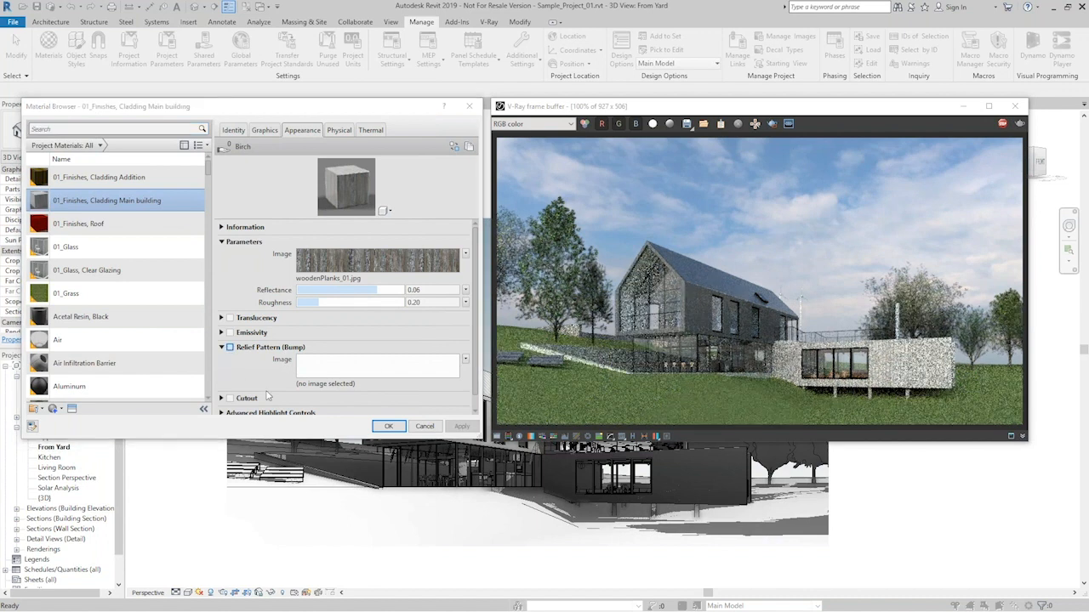
{"action": "left_click", "coordinate": [281, 362]}
{"action": "left_click", "coordinate": [374, 558]}
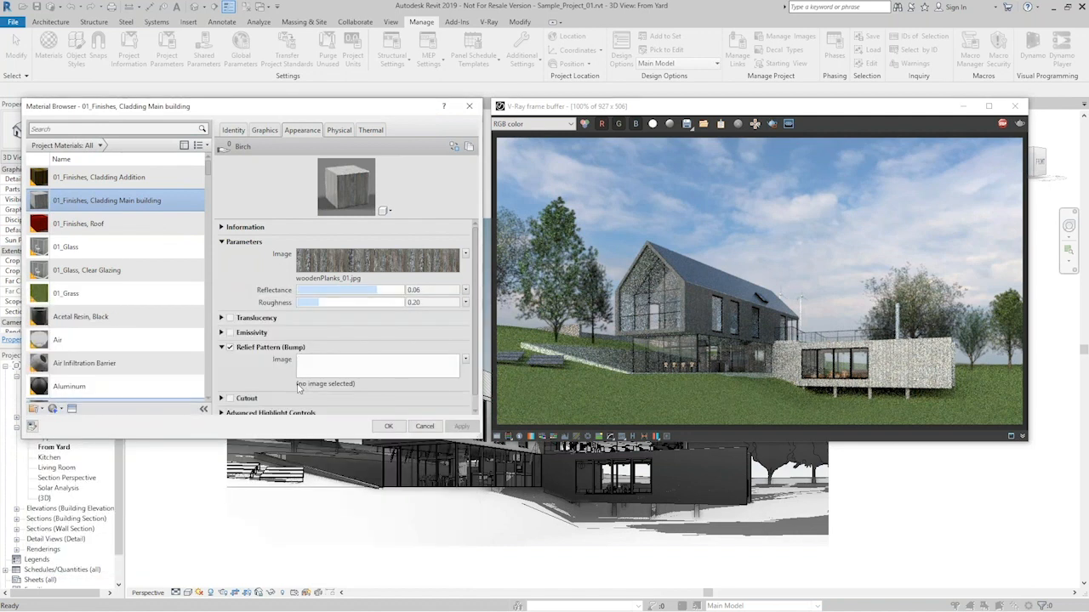
- Set the bump texture's sample size to 230 cm wide and 200 cm high, then apply the changes and close the Material Browser
{"action": "left_click", "coordinate": [202, 398]}
{"action": "double_click", "coordinate": [201, 397]}
{"action": "type", "text": "230"}
{"action": "double_click", "coordinate": [208, 408]}
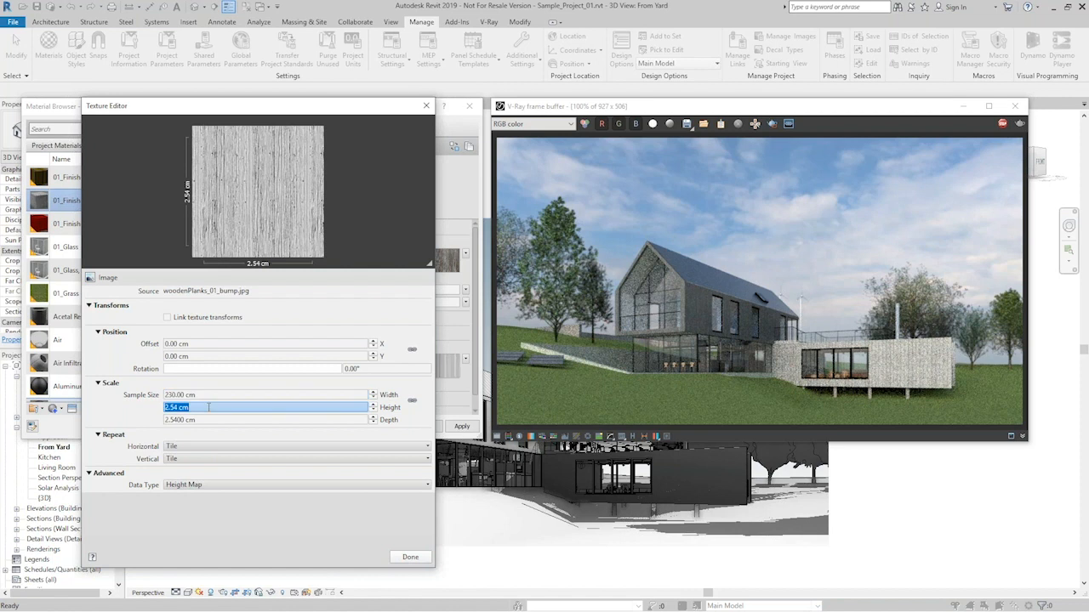
{"action": "type", "text": "200"}
{"action": "key", "text": "Return"}
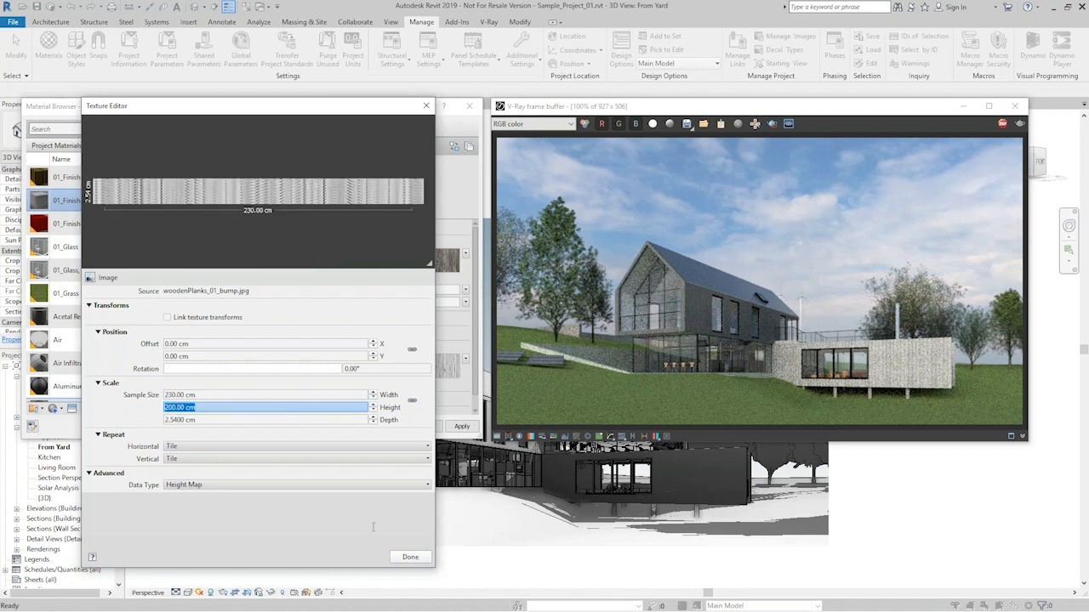
{"action": "left_click", "coordinate": [410, 557]}
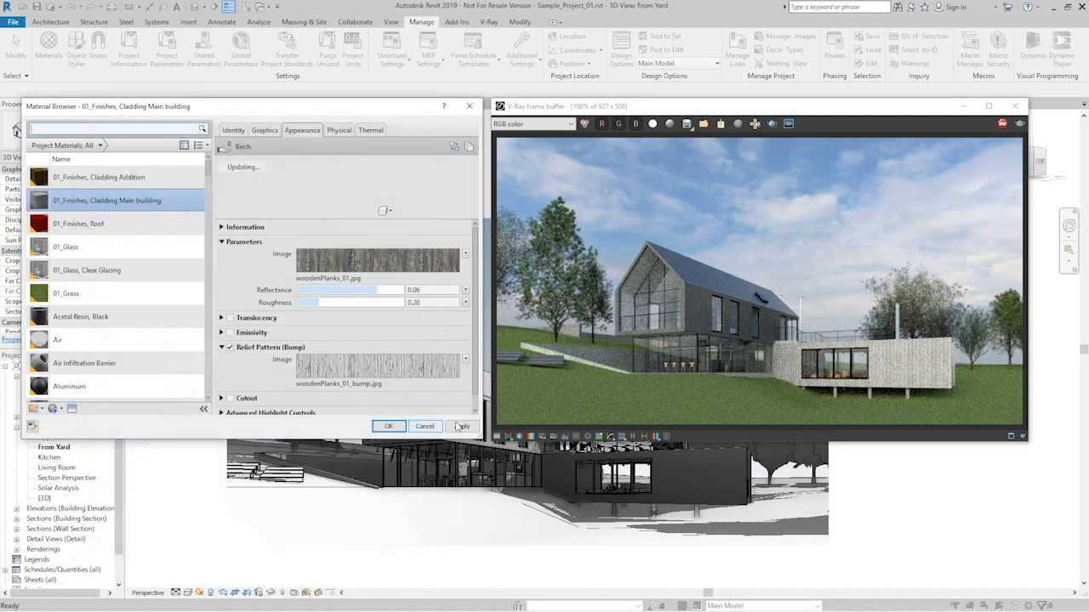
{"action": "left_click", "coordinate": [461, 426]}
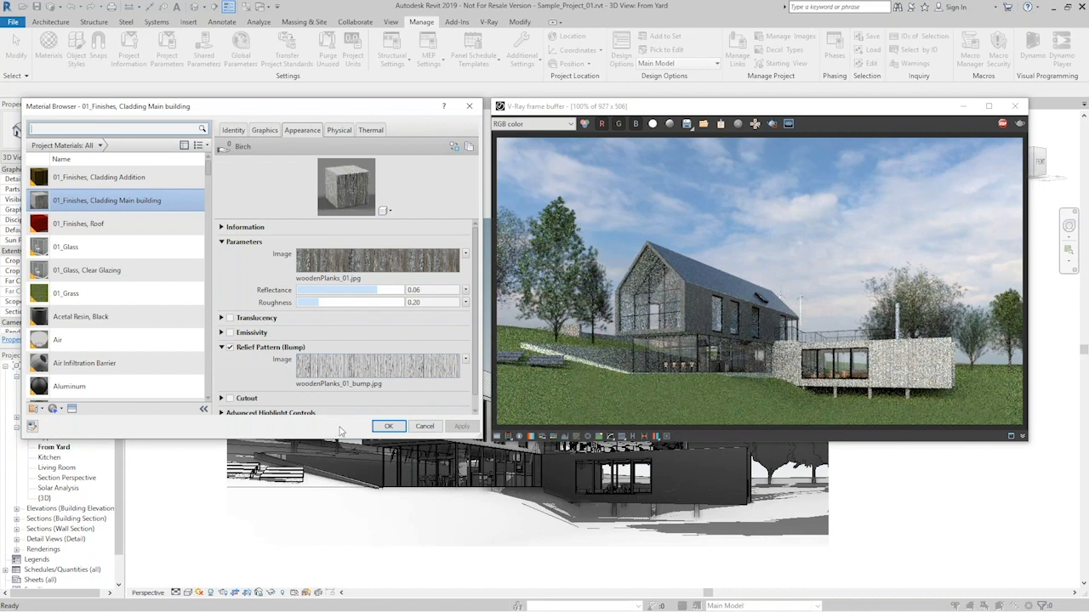
{"action": "left_click", "coordinate": [389, 427]}
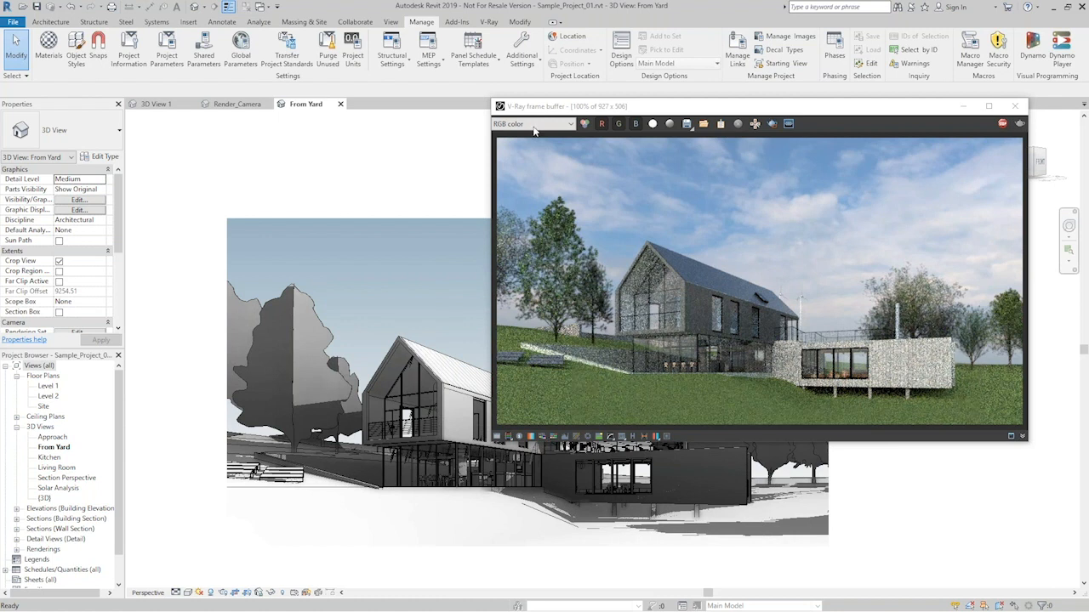
- Set the V-Ray Dome Light's vertical HDR offset to -1.2 and close its settings
{"action": "left_click", "coordinate": [489, 21]}
{"action": "left_click", "coordinate": [255, 58]}
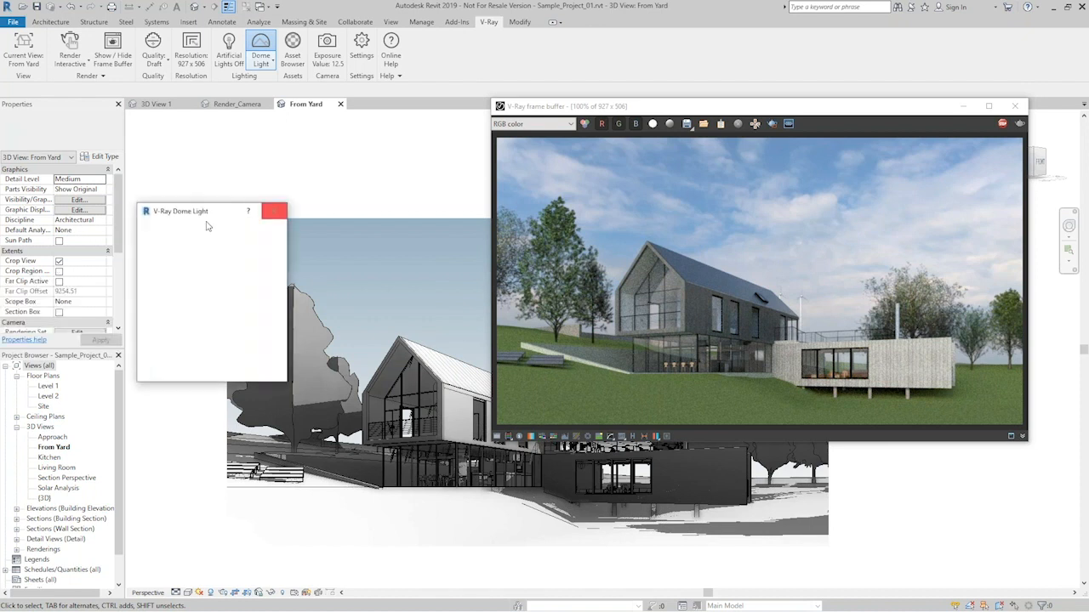
{"action": "left_click_drag", "start_coordinate": [228, 205], "coordinate": [304, 138]}
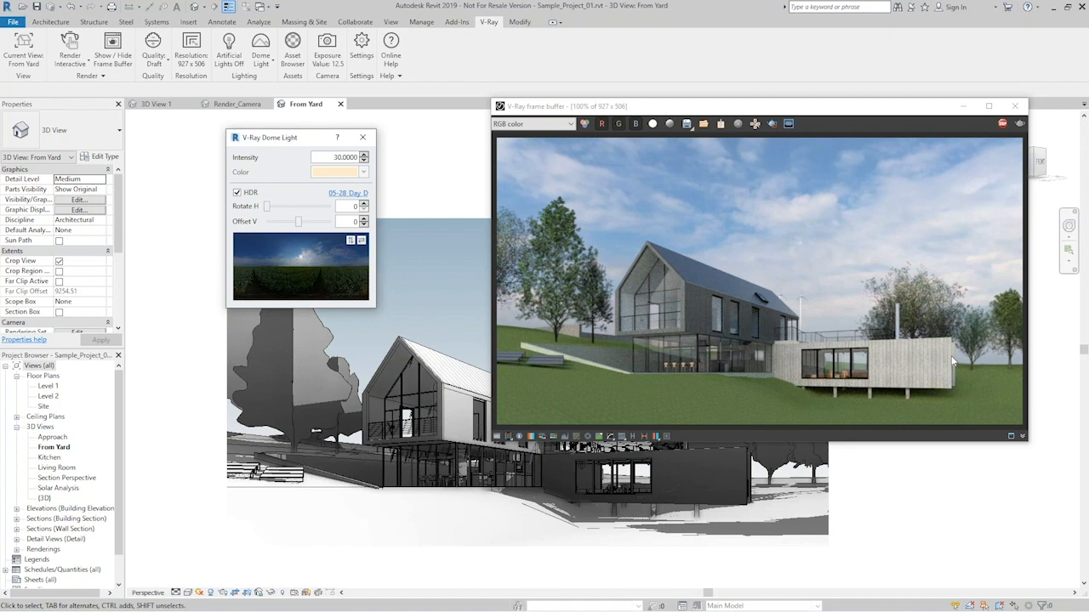
{"action": "left_click", "coordinate": [348, 221]}
{"action": "left_click", "coordinate": [363, 224]}
{"action": "left_click", "coordinate": [363, 225]}
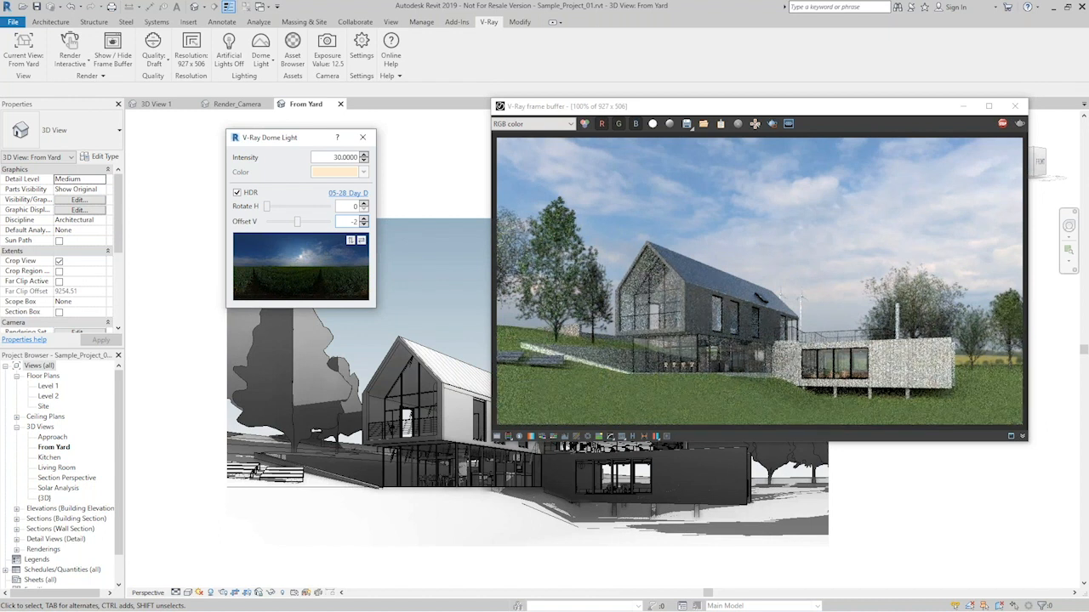
{"action": "double_click", "coordinate": [354, 222]}
{"action": "type", "text": "-1."}
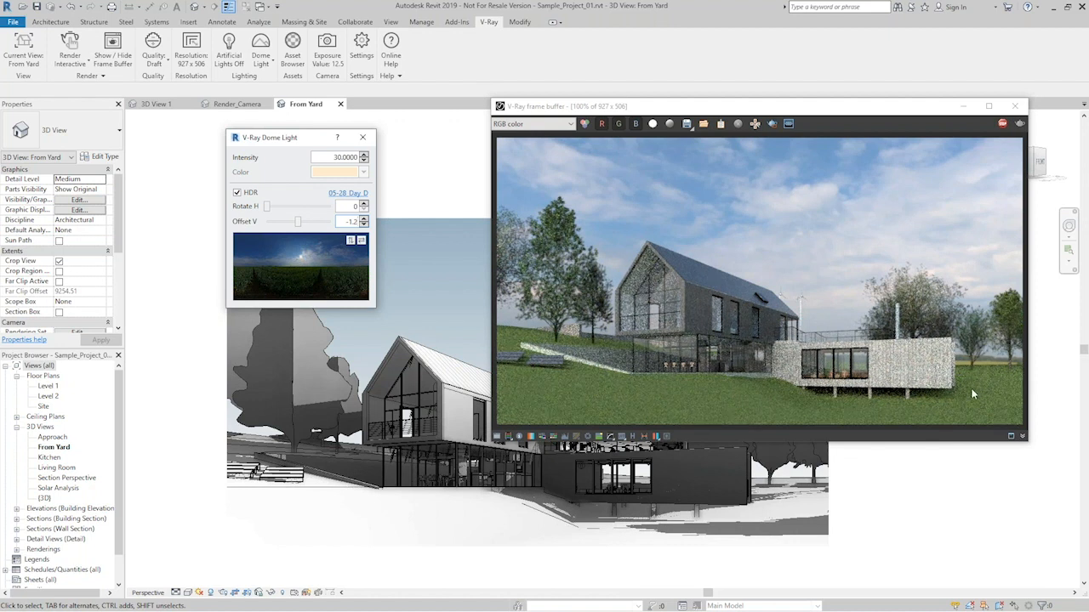
{"action": "left_click", "coordinate": [362, 137]}
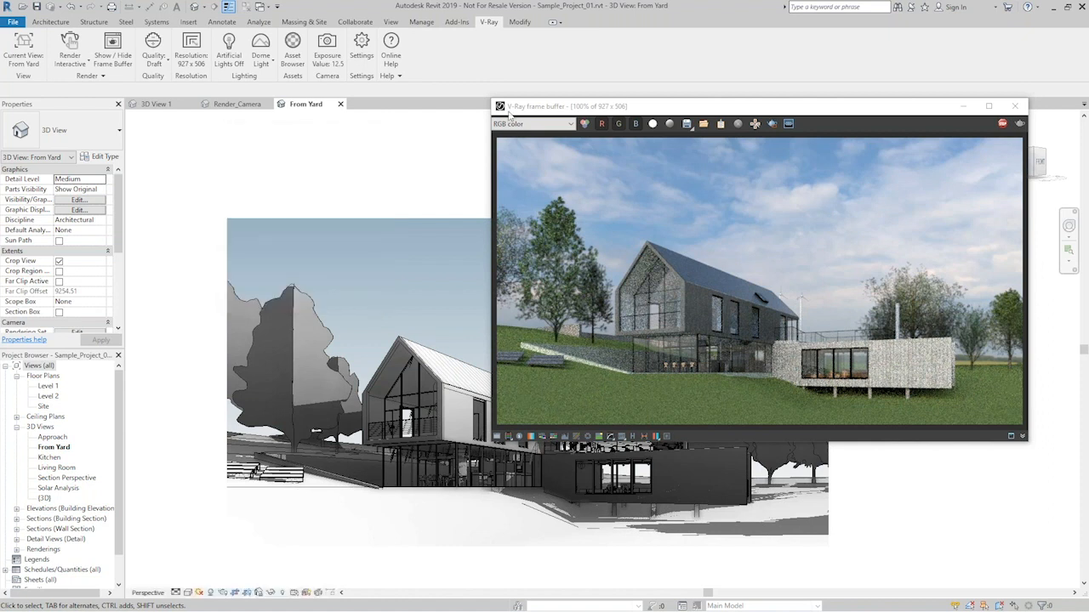
- Reopen the V-Ray Asset Browser beside the frame buffer and expand the mapping settings of the 01_Grass material
{"action": "left_click", "coordinate": [295, 63]}
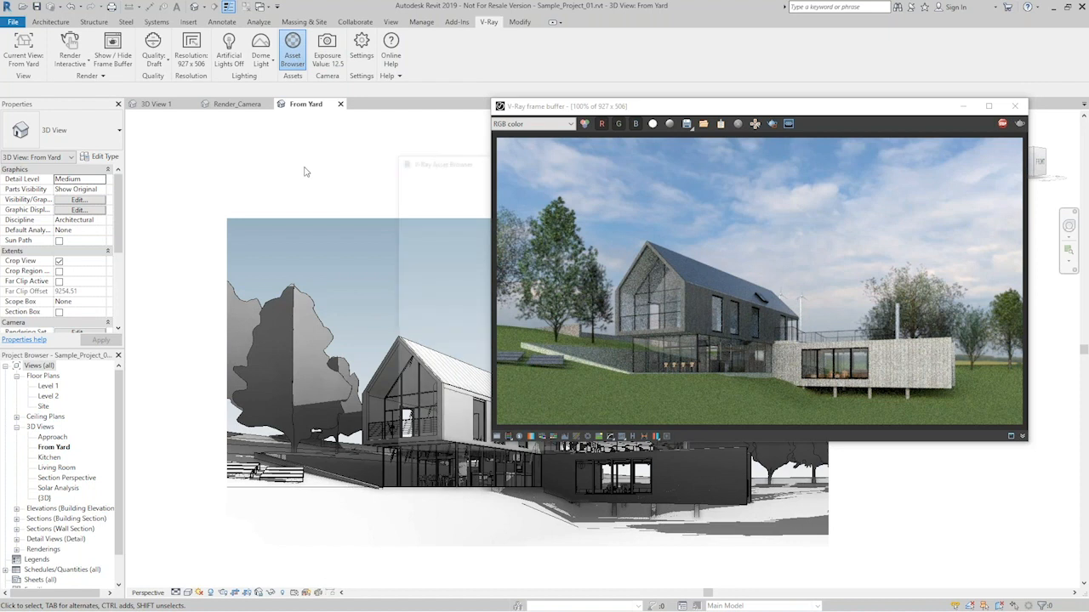
{"action": "left_click_drag", "start_coordinate": [474, 159], "coordinate": [264, 107]}
{"action": "left_click_drag", "start_coordinate": [264, 109], "coordinate": [262, 108]}
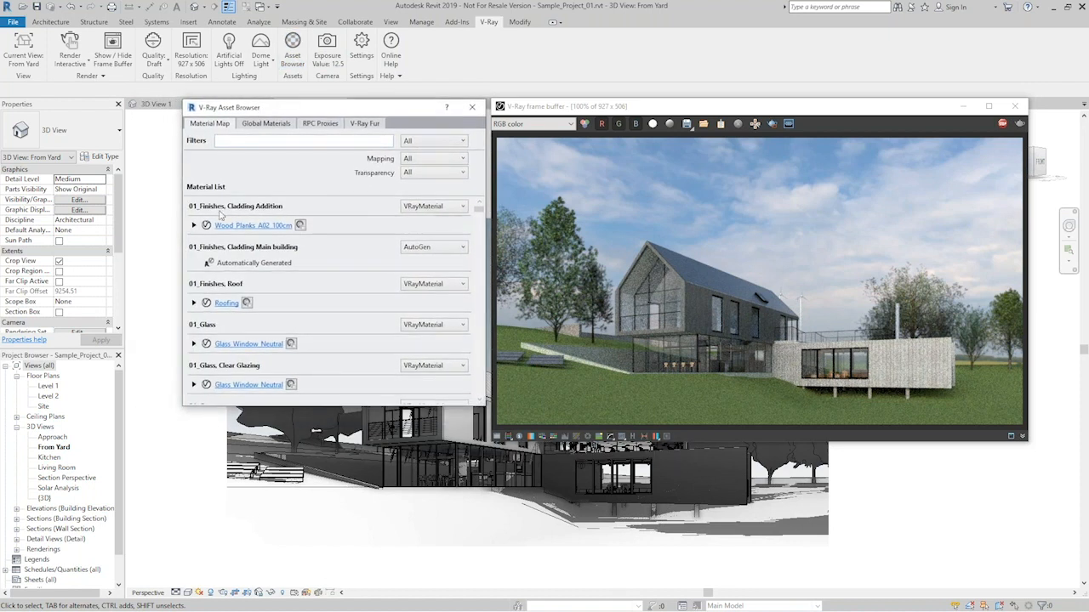
{"action": "scroll", "coordinate": [321, 308], "scroll_direction": "down", "scroll_amount": 3}
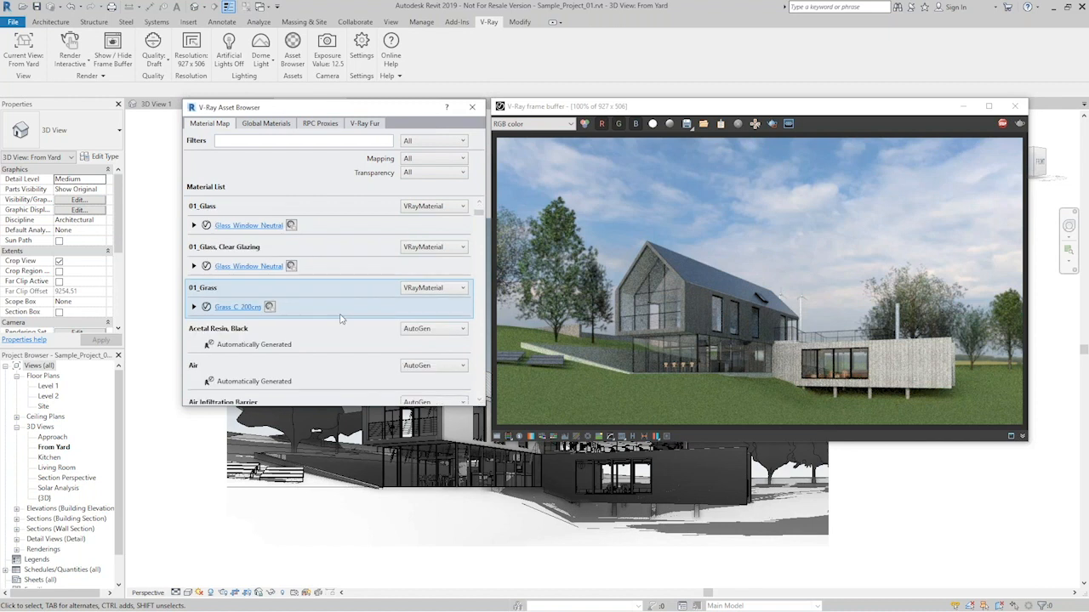
{"action": "left_click", "coordinate": [194, 306]}
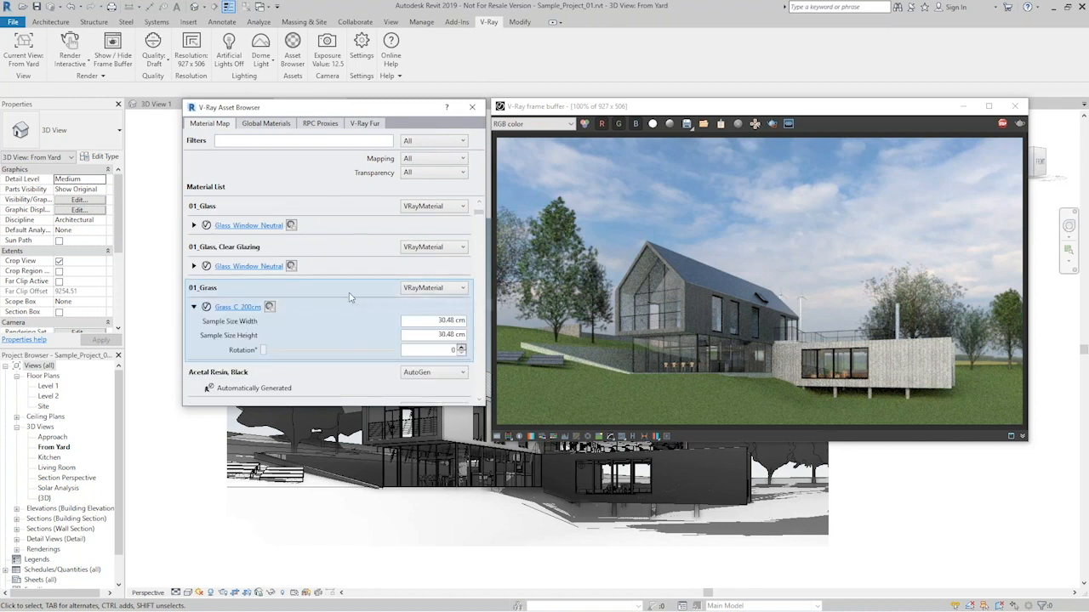
- Set the 01_Grass material's sample size to 400 cm wide and 400 cm high, with a 45° rotation
{"action": "left_click", "coordinate": [426, 322]}
{"action": "type", "text": "400"}
{"action": "double_click", "coordinate": [441, 334]}
{"action": "type", "text": "400"}
{"action": "key", "text": "Return"}
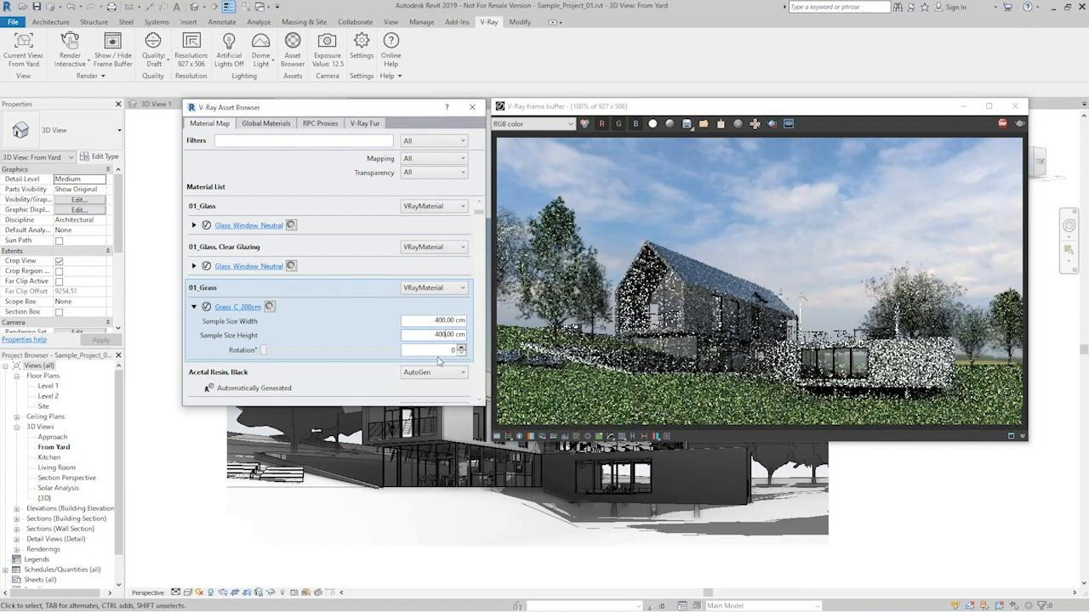
{"action": "double_click", "coordinate": [443, 352]}
{"action": "type", "text": "45"}
{"action": "key", "text": "Return"}
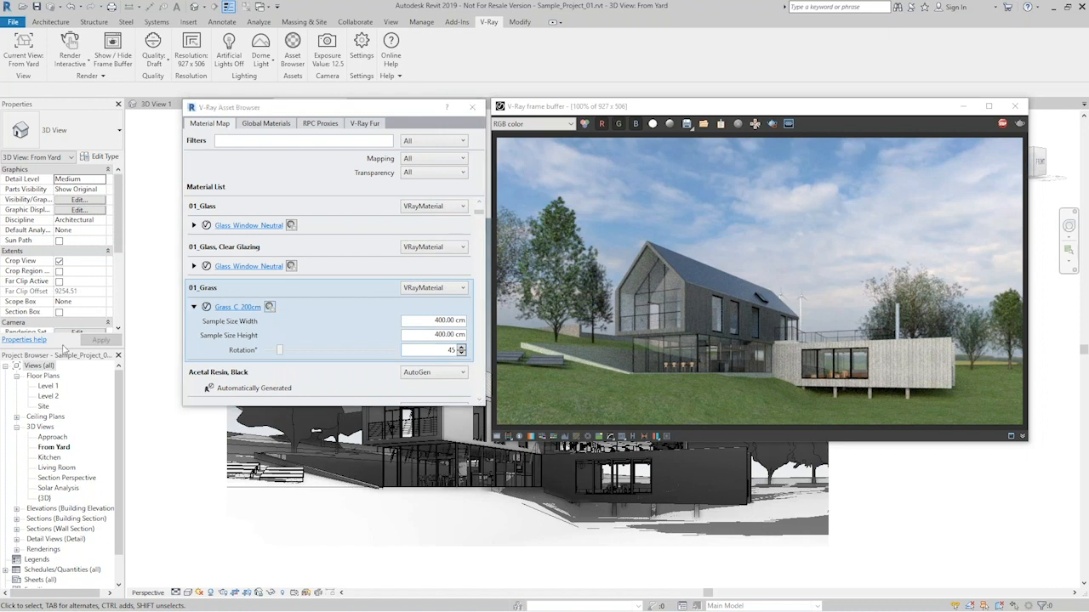
- Open the Grass_C_200cm material in the VRMat Editor and inspect its available material types and its diffuse bitmap
{"action": "left_click_drag", "start_coordinate": [85, 136], "coordinate": [242, 108]}
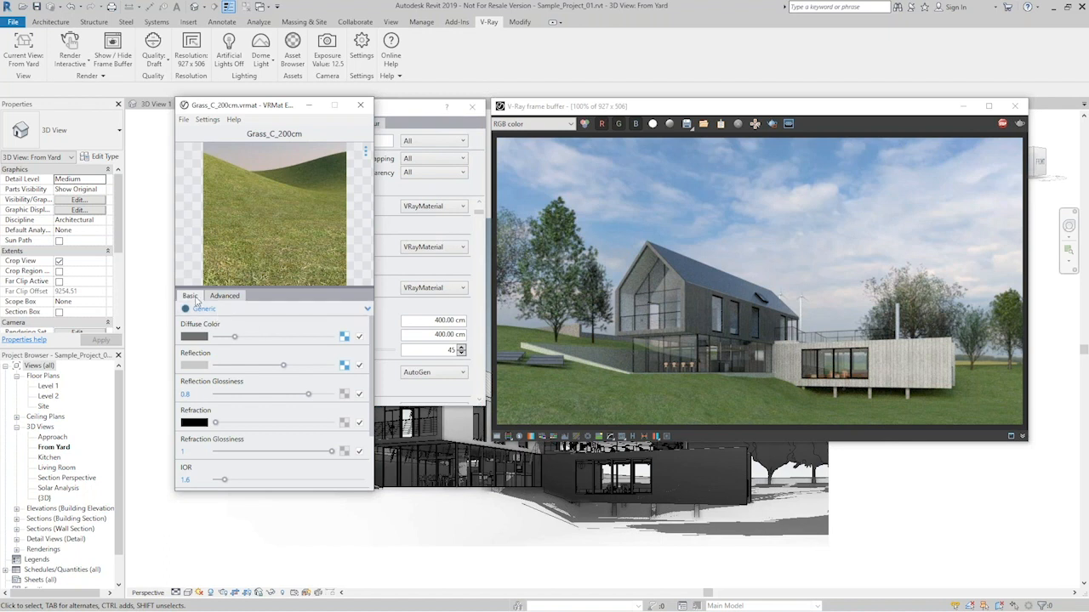
{"action": "left_click", "coordinate": [239, 311]}
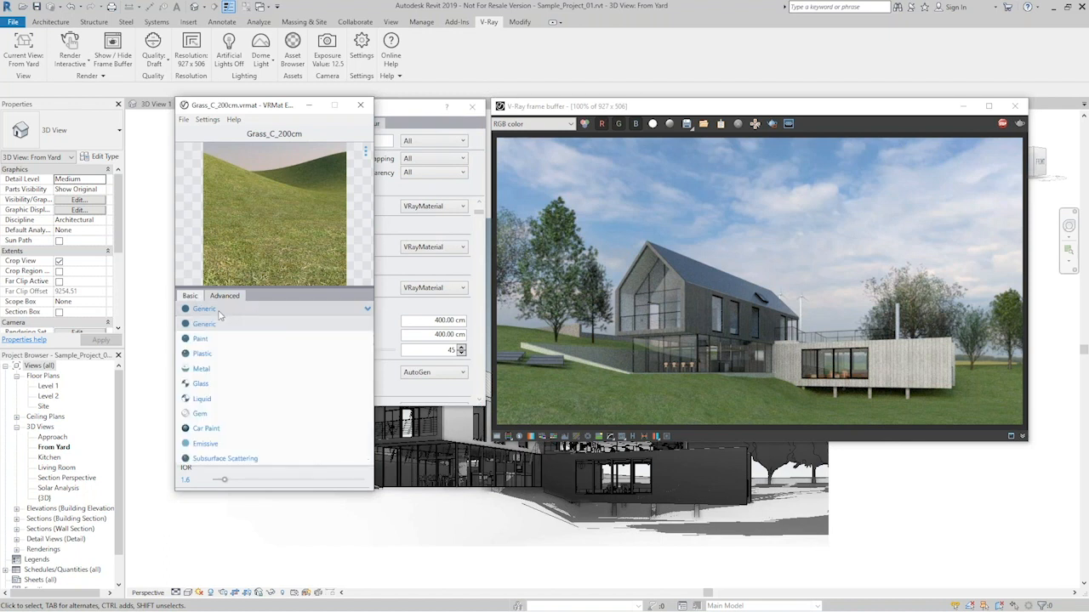
{"action": "left_click", "coordinate": [274, 297]}
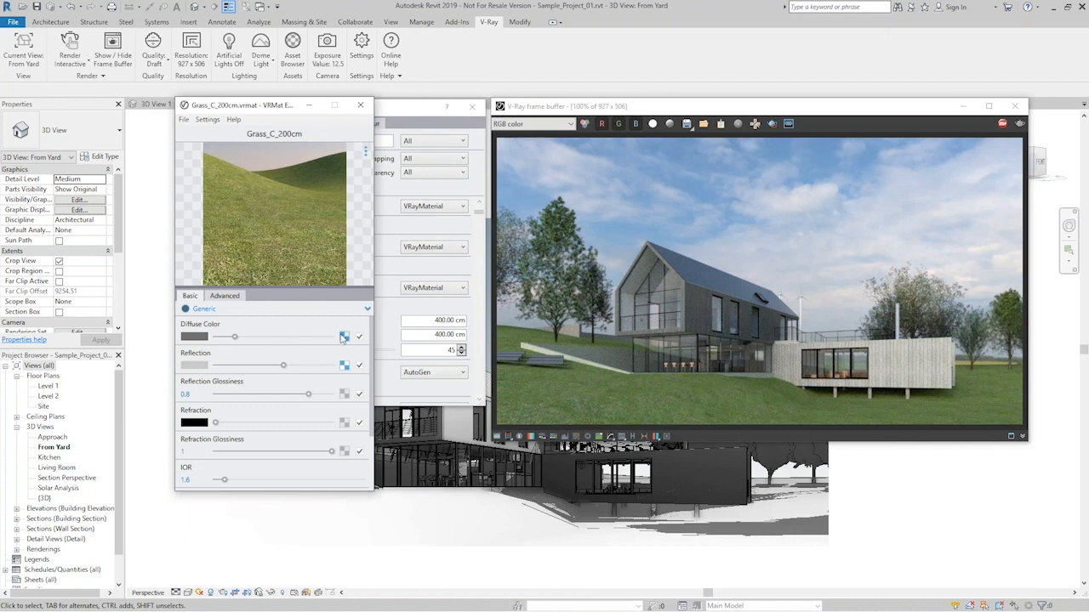
{"action": "left_click", "coordinate": [347, 338]}
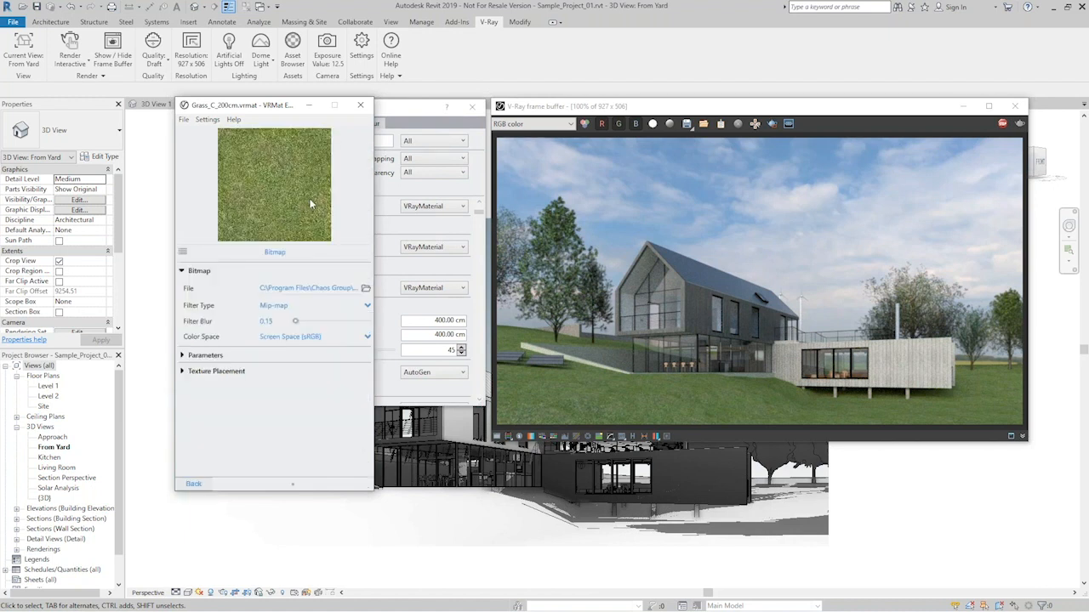
{"action": "left_click", "coordinate": [196, 490]}
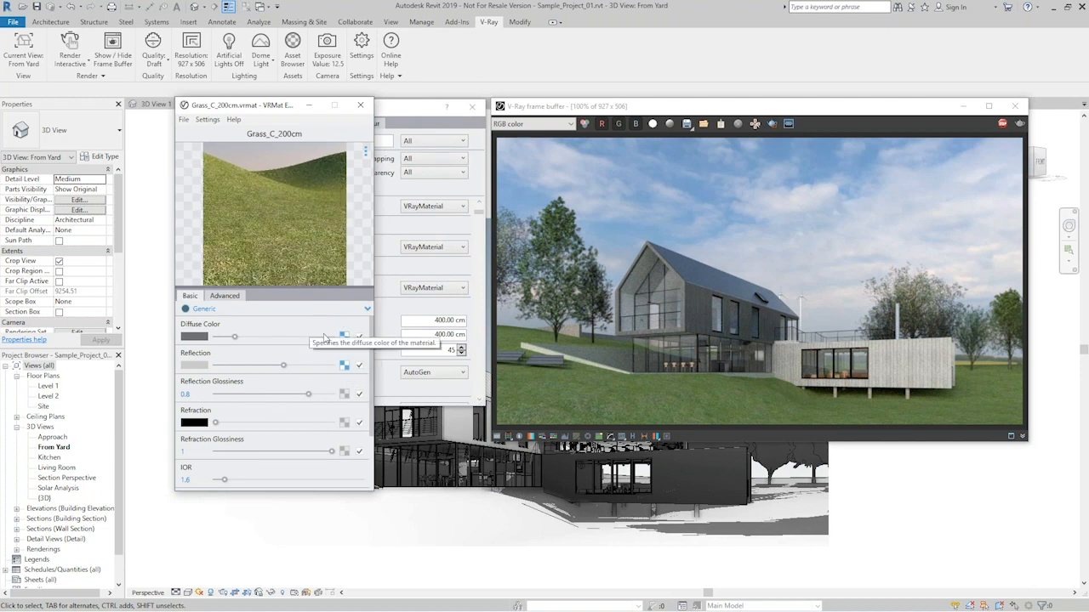
- Replace the copied diffuse bitmap of Grass_C_200cm with a Color Correction map and paste the bitmap in as its input
{"action": "left_click", "coordinate": [343, 339]}
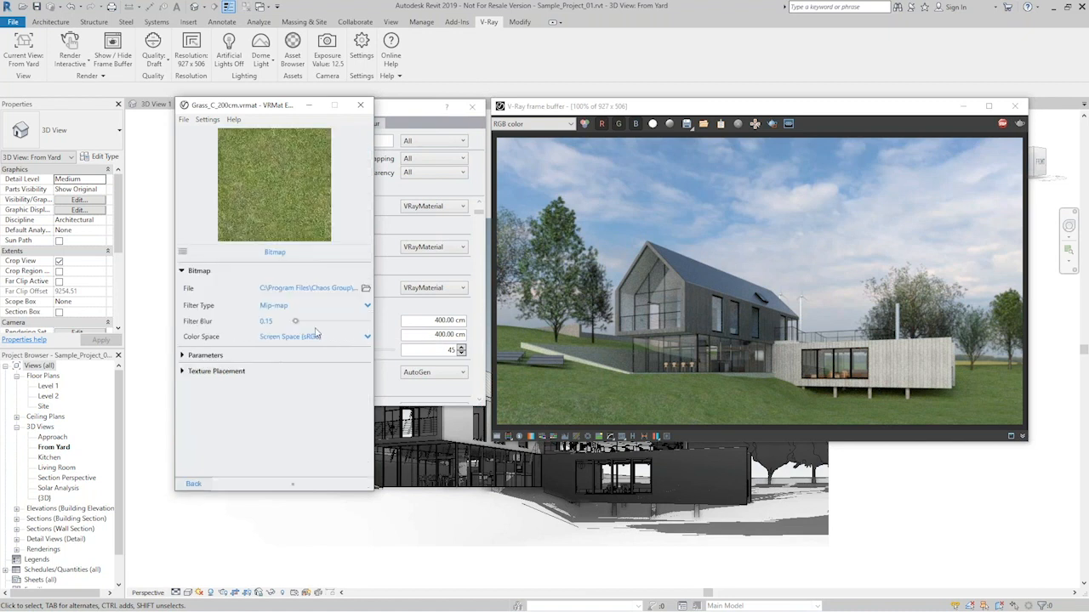
{"action": "left_click", "coordinate": [183, 254]}
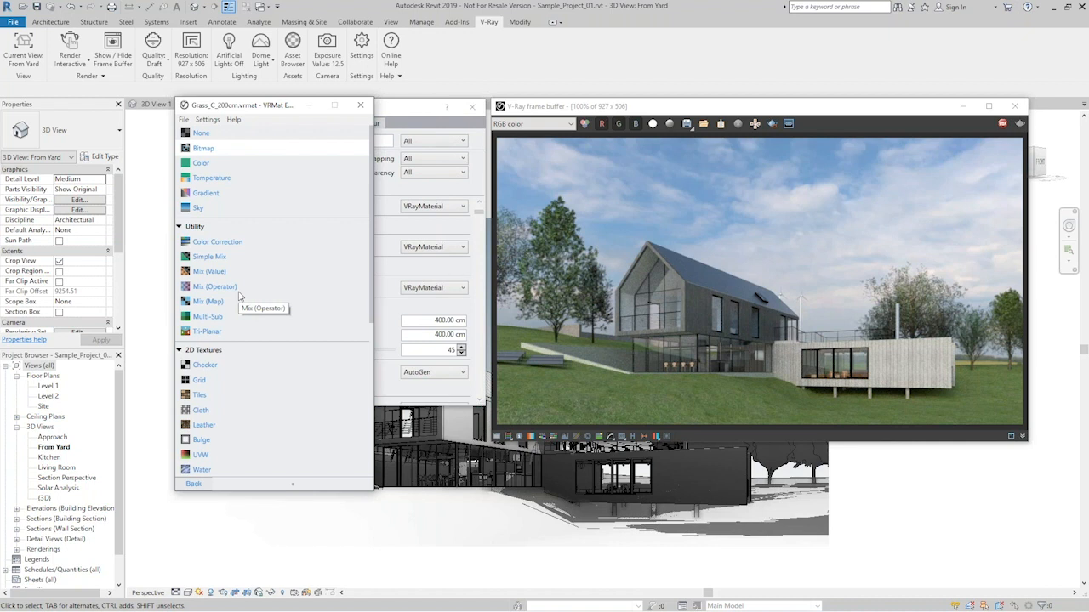
{"action": "left_click", "coordinate": [226, 245]}
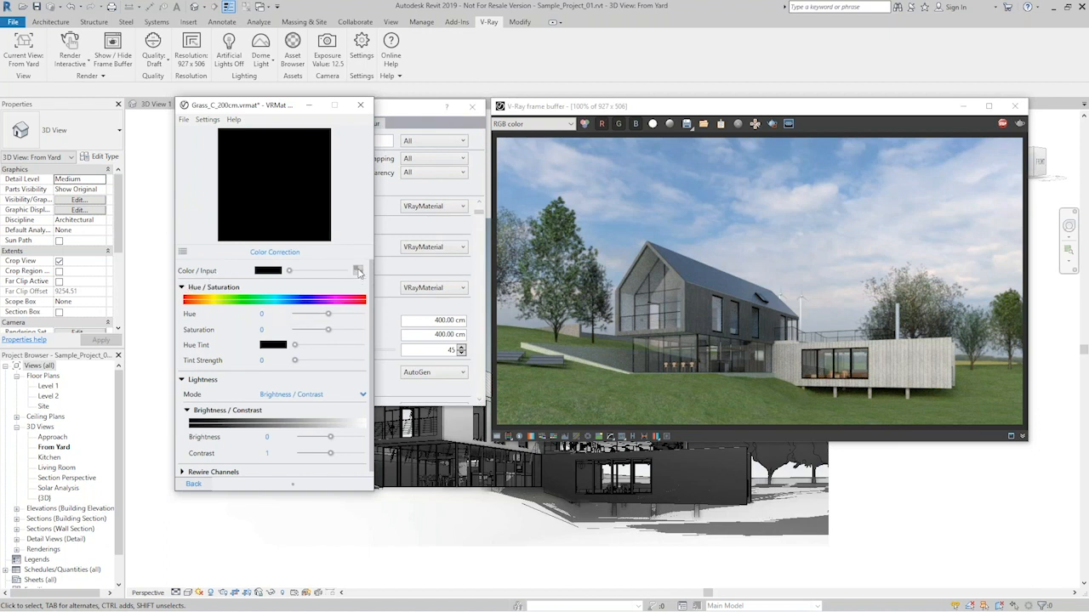
{"action": "left_click", "coordinate": [333, 281]}
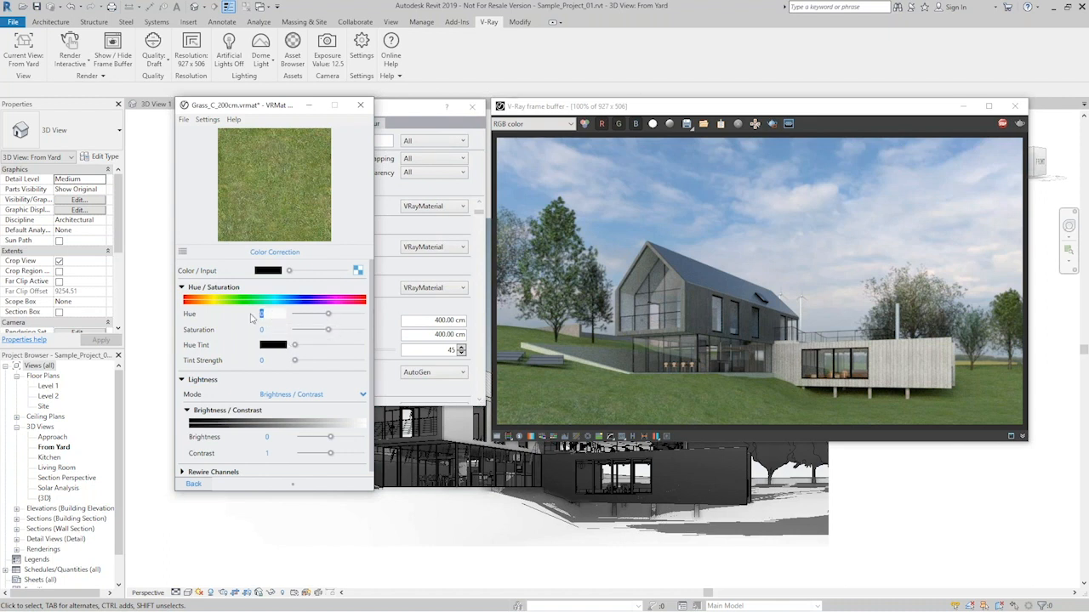
- Set the color correction's hue to -25 and saturation to 0.5
{"action": "type", "text": "-25"}
{"action": "left_click", "coordinate": [274, 332]}
{"action": "type", "text": "0"}
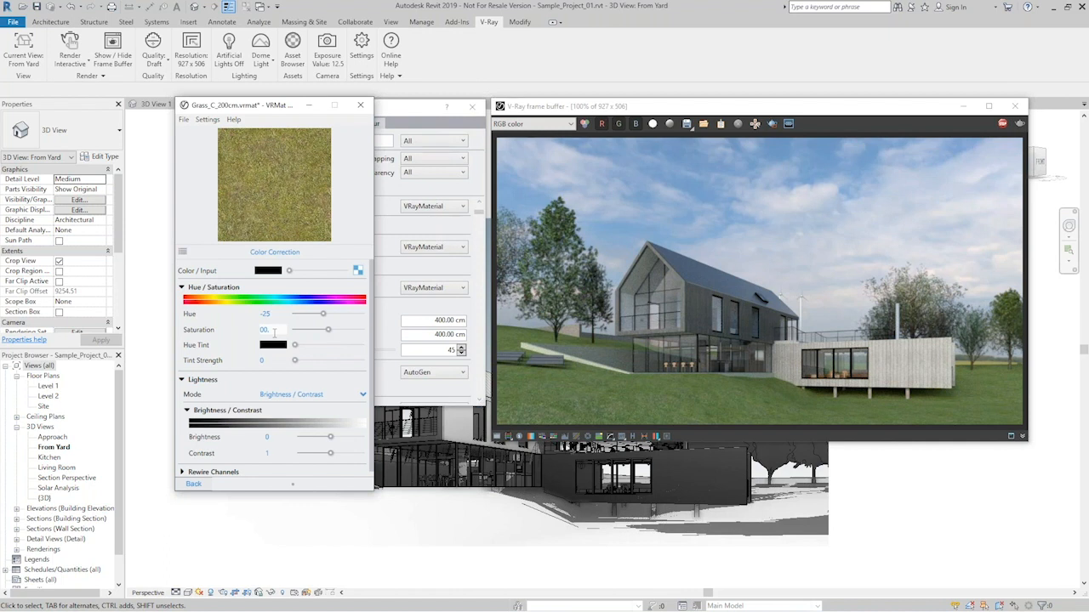
{"action": "key", "text": "BackSpace"}
{"action": "type", "text": ".5"}
{"action": "key", "text": "Return"}
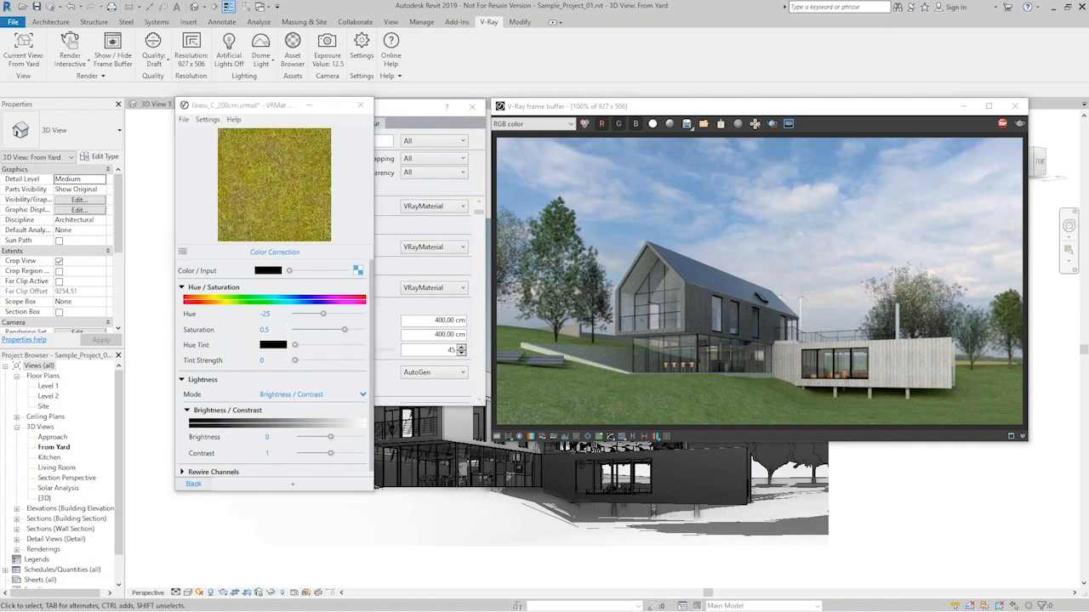
- Set the hue tint color to RGB 202, 201, 134 with a tint strength of 1
{"action": "left_click", "coordinate": [273, 345]}
{"action": "left_click_drag", "start_coordinate": [37, 294], "coordinate": [372, 326]}
{"action": "left_click_drag", "start_coordinate": [278, 326], "coordinate": [256, 362]}
{"action": "left_click", "coordinate": [368, 399]}
{"action": "left_click", "coordinate": [340, 429]}
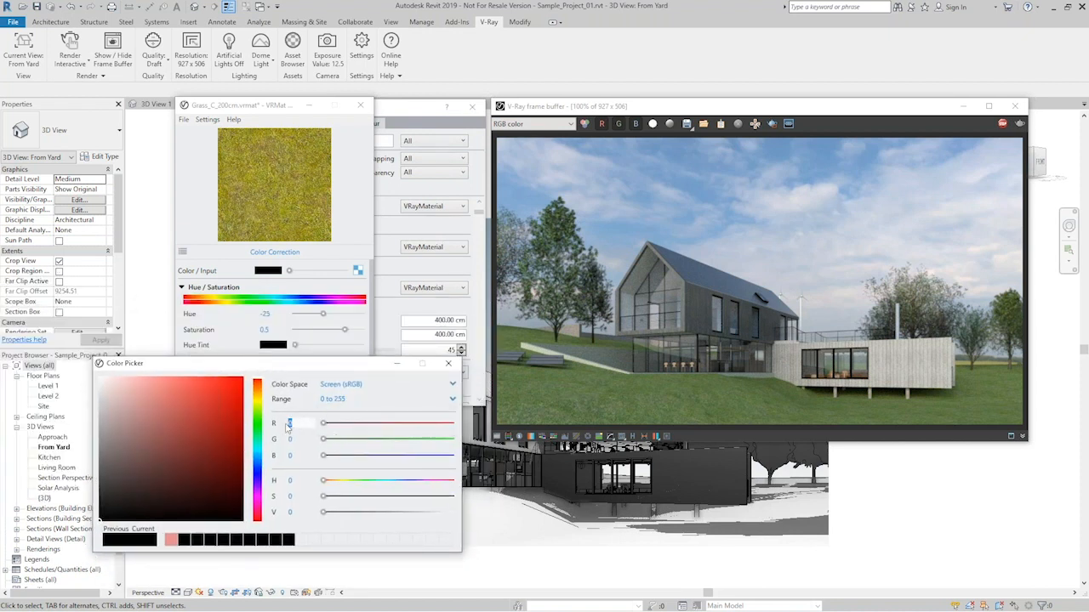
{"action": "type", "text": "202"}
{"action": "left_click", "coordinate": [289, 439]}
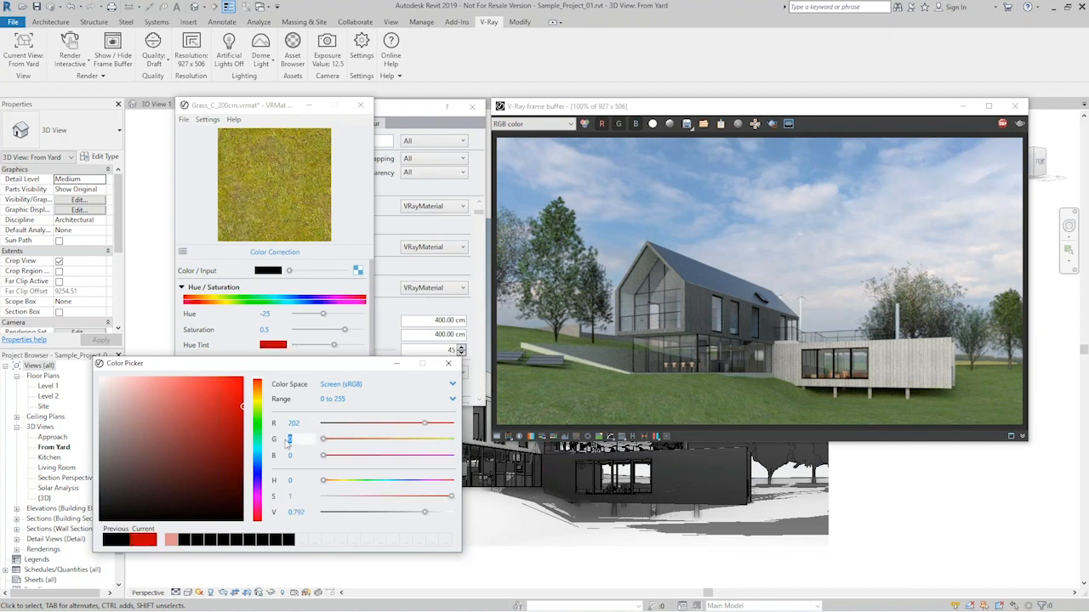
{"action": "type", "text": "201"}
{"action": "left_click", "coordinate": [288, 456]}
{"action": "type", "text": "134"}
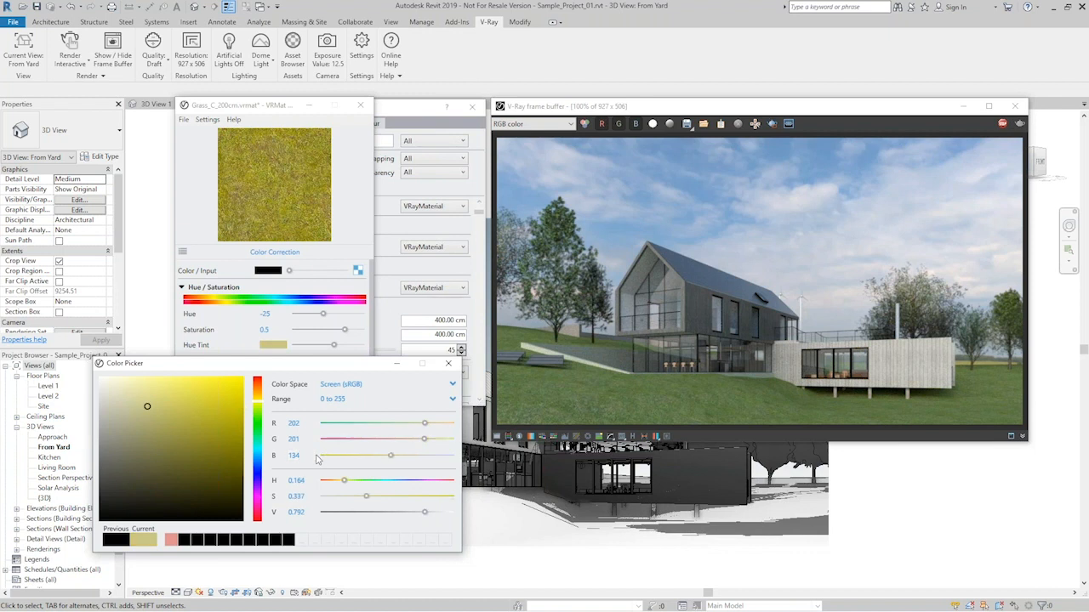
{"action": "left_click", "coordinate": [450, 365]}
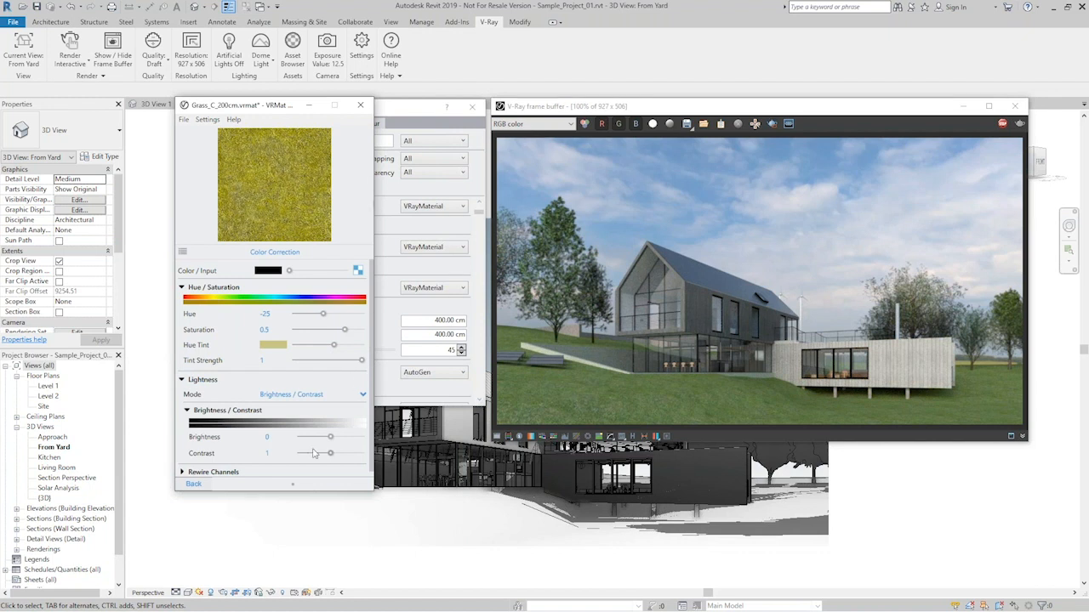
- Set the color correction's brightness to 0.18 and return to the material's basic settings
{"action": "left_click_drag", "start_coordinate": [331, 438], "coordinate": [275, 437]}
{"action": "type", "text": "8"}
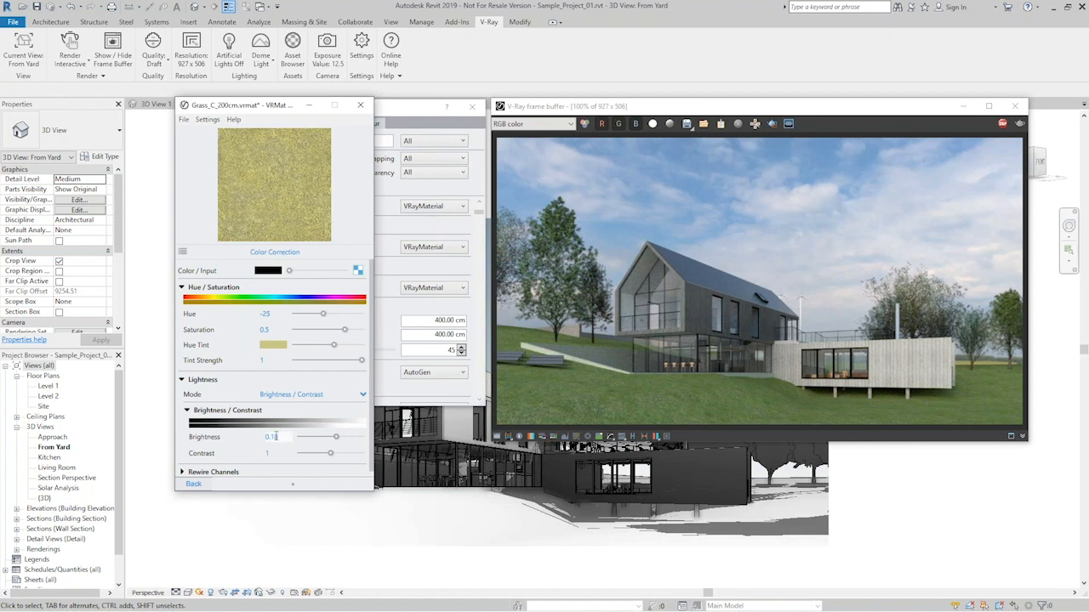
{"action": "key", "text": "Return"}
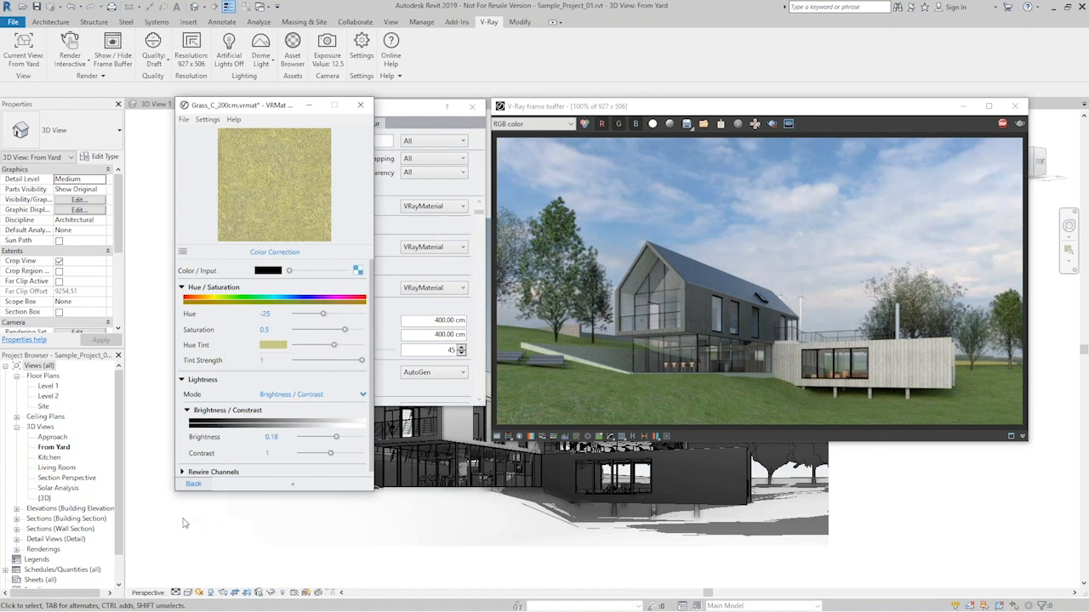
{"action": "left_click", "coordinate": [196, 485]}
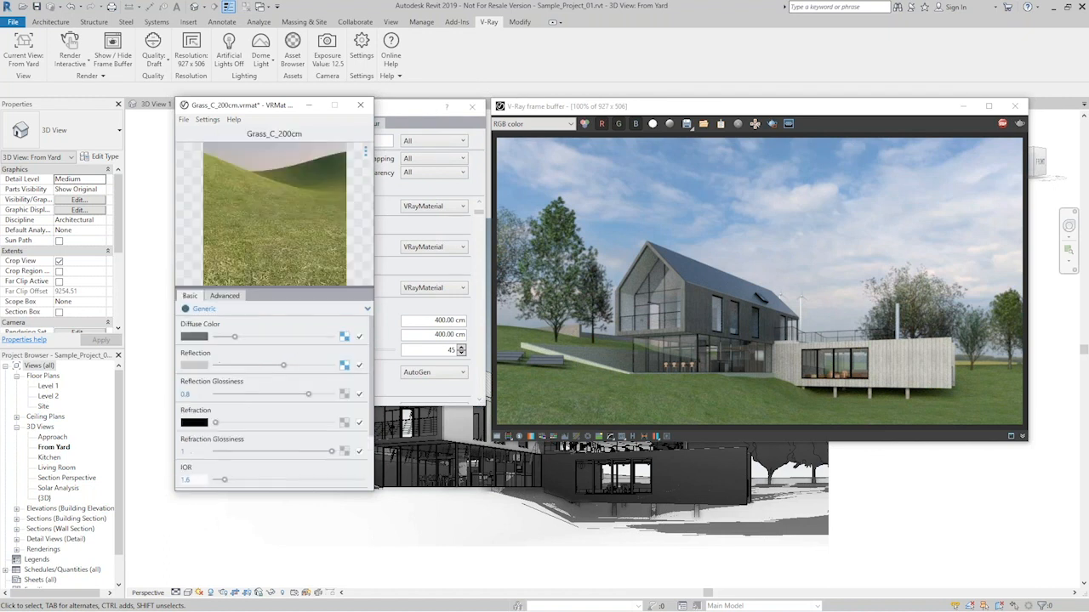
- Save the edited material as a separate Grass_C_200cm.vrmat file in the Basic sample project folder on Volume (D:)
{"action": "left_click", "coordinate": [184, 119]}
{"action": "left_click_drag", "start_coordinate": [253, 105], "coordinate": [206, 177]}
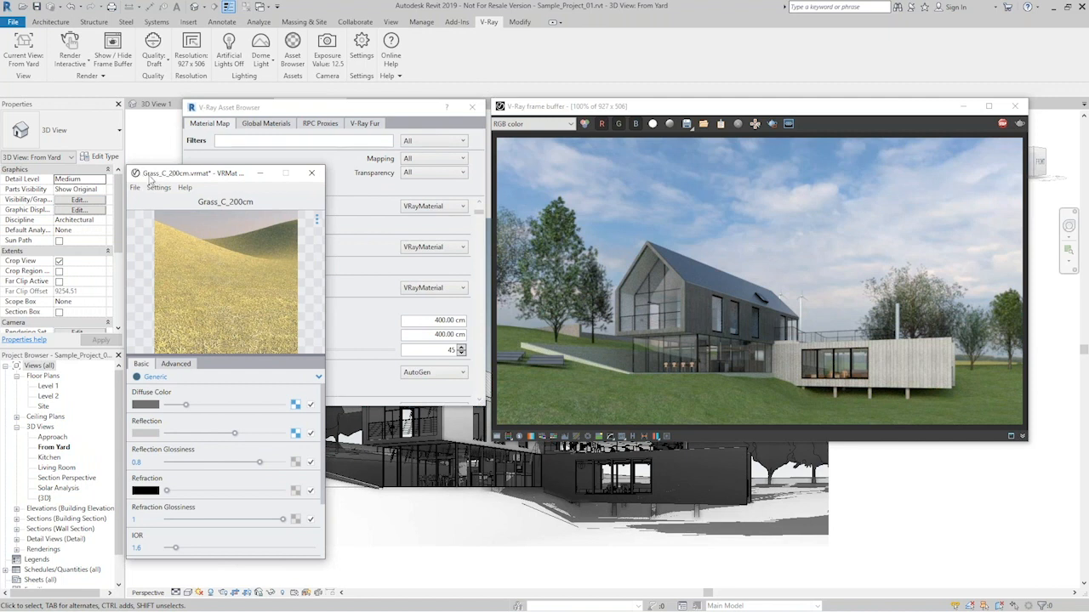
{"action": "left_click", "coordinate": [136, 187]}
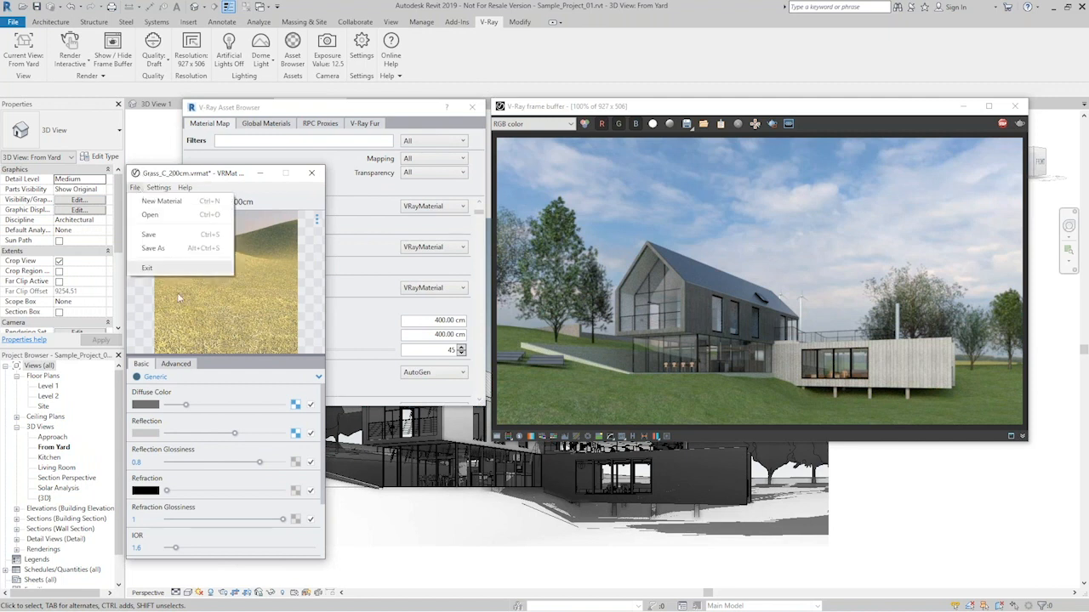
{"action": "left_click", "coordinate": [153, 248]}
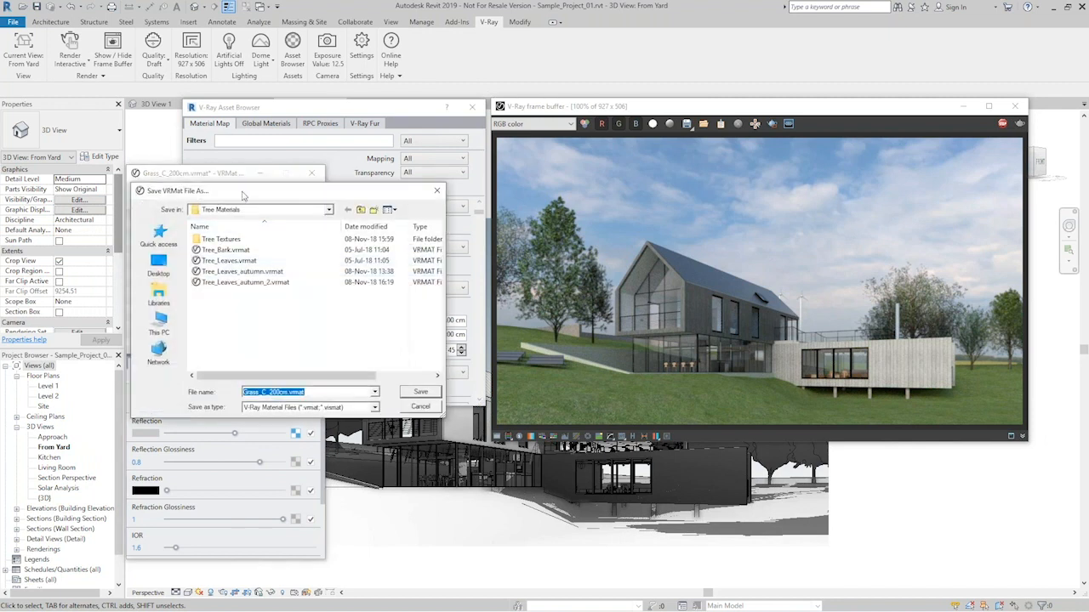
{"action": "left_click_drag", "start_coordinate": [243, 196], "coordinate": [205, 237]}
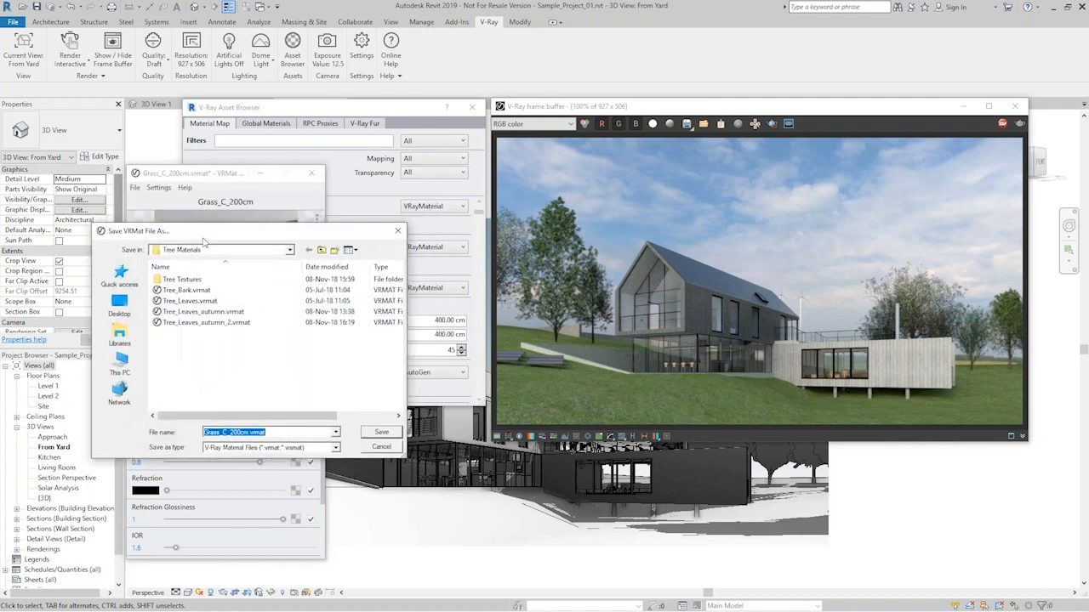
{"action": "left_click", "coordinate": [291, 253]}
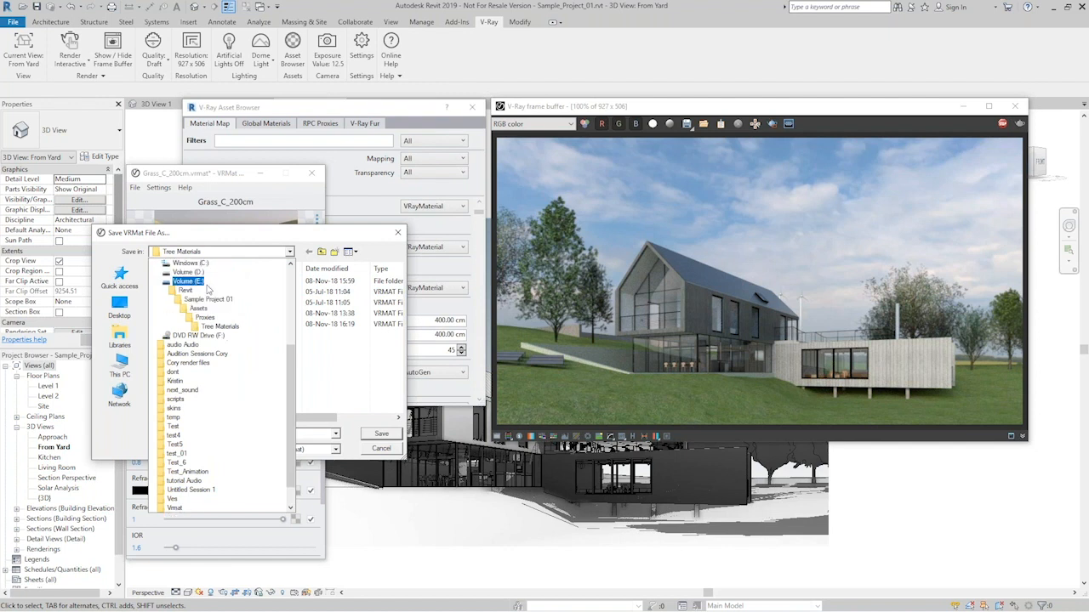
{"action": "left_click", "coordinate": [188, 272]}
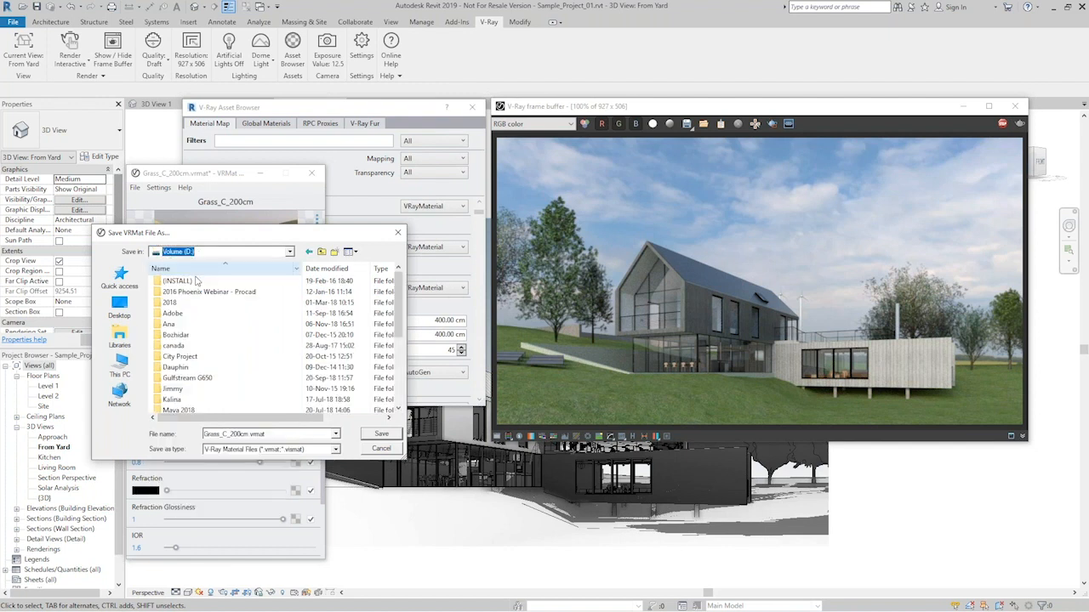
{"action": "double_click", "coordinate": [175, 325]}
{"action": "double_click", "coordinate": [174, 291]}
{"action": "double_click", "coordinate": [201, 282]}
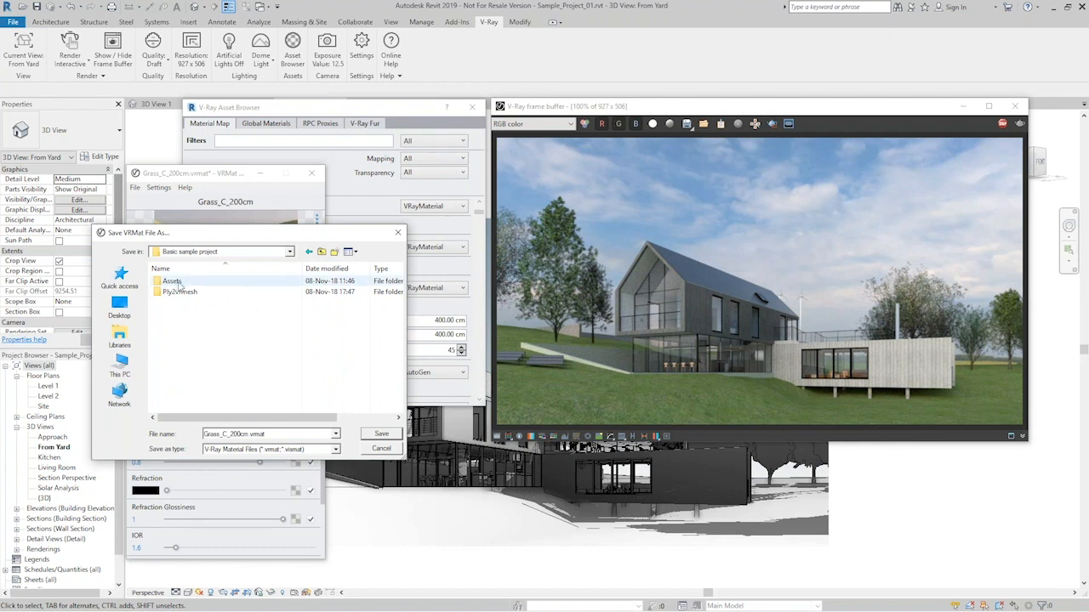
{"action": "left_click", "coordinate": [380, 435]}
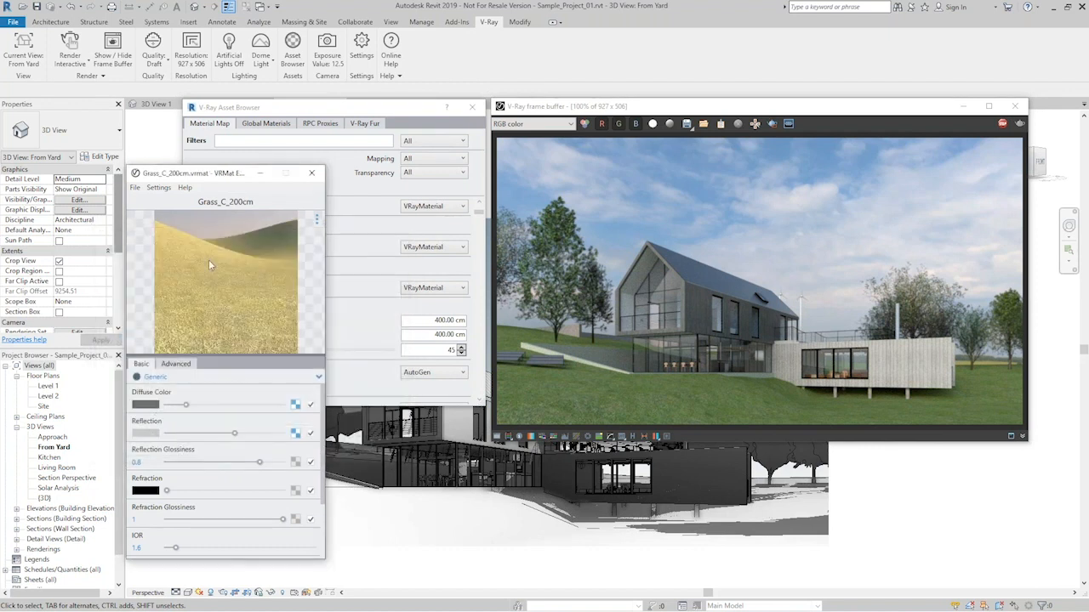
- Place the VRMat Editor beside the Asset Browser and assign the edited Grass_C_200cm material to 01_Grass
{"action": "left_click_drag", "start_coordinate": [200, 175], "coordinate": [83, 112]}
{"action": "left_click_drag", "start_coordinate": [301, 108], "coordinate": [333, 113]}
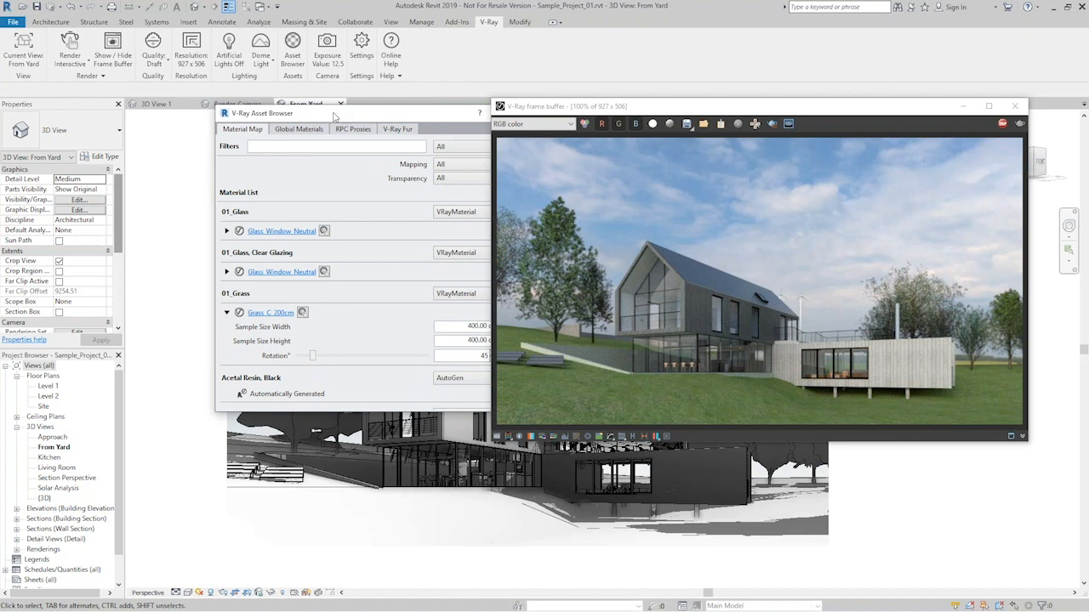
{"action": "key", "text": "alt+Tab"}
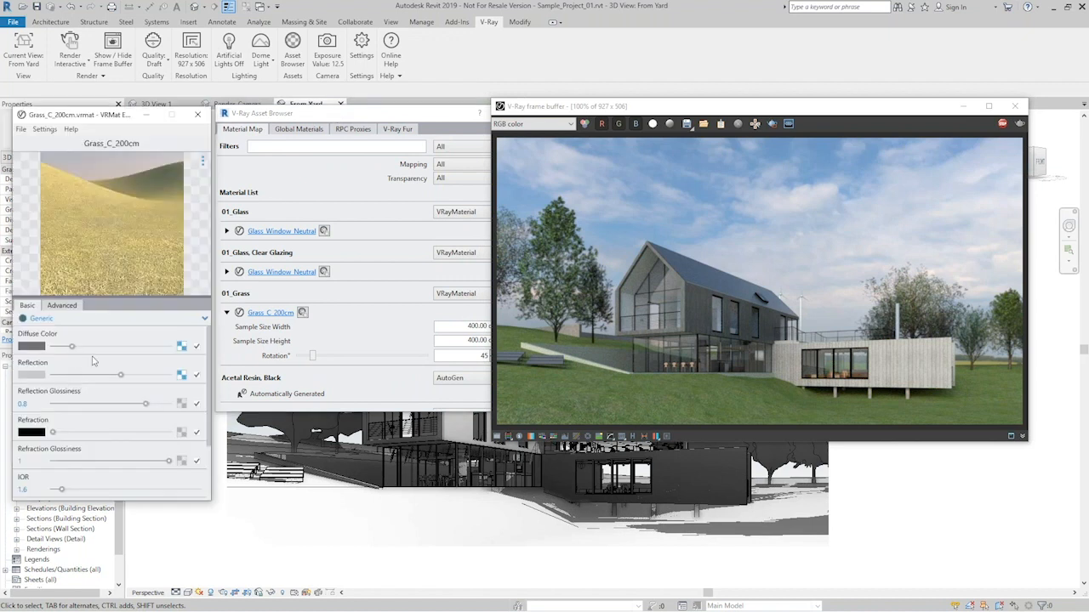
{"action": "left_click_drag", "start_coordinate": [76, 221], "coordinate": [284, 318]}
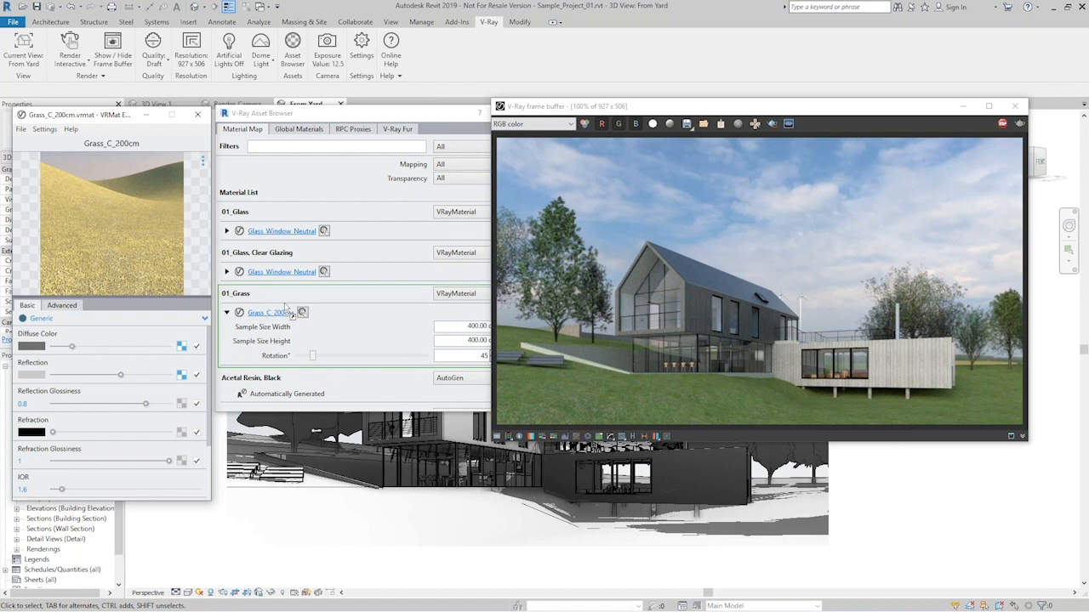
{"action": "left_click_drag", "start_coordinate": [285, 303], "coordinate": [285, 304]}
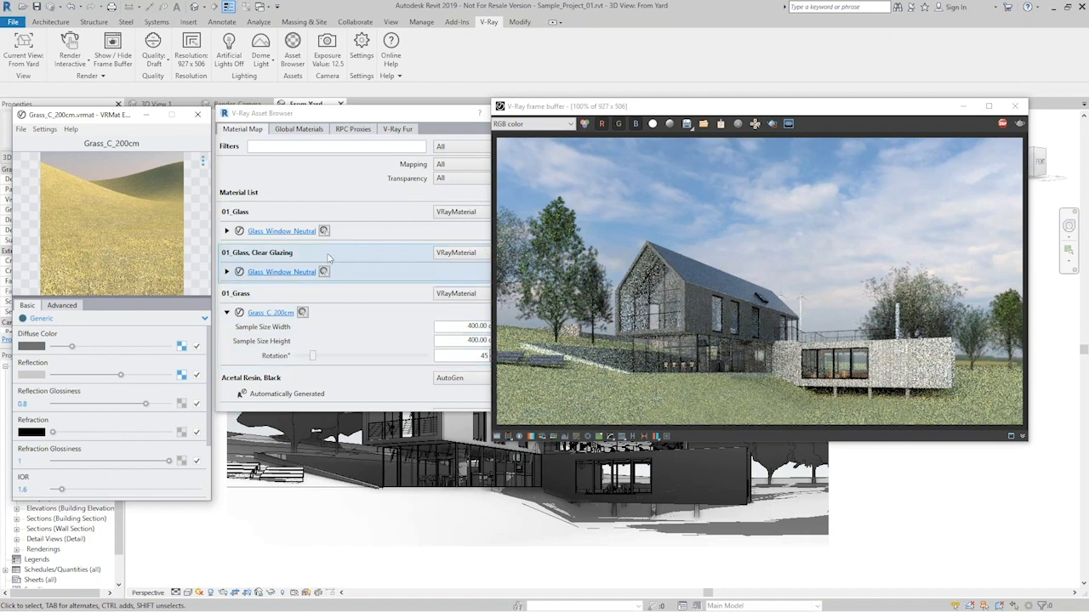
- Minimize the VRMat Editor and move the Asset Browser back beside the frame buffer
{"action": "left_click_drag", "start_coordinate": [92, 116], "coordinate": [93, 117]}
{"action": "left_click", "coordinate": [150, 122]}
{"action": "left_click_drag", "start_coordinate": [419, 118], "coordinate": [388, 112]}
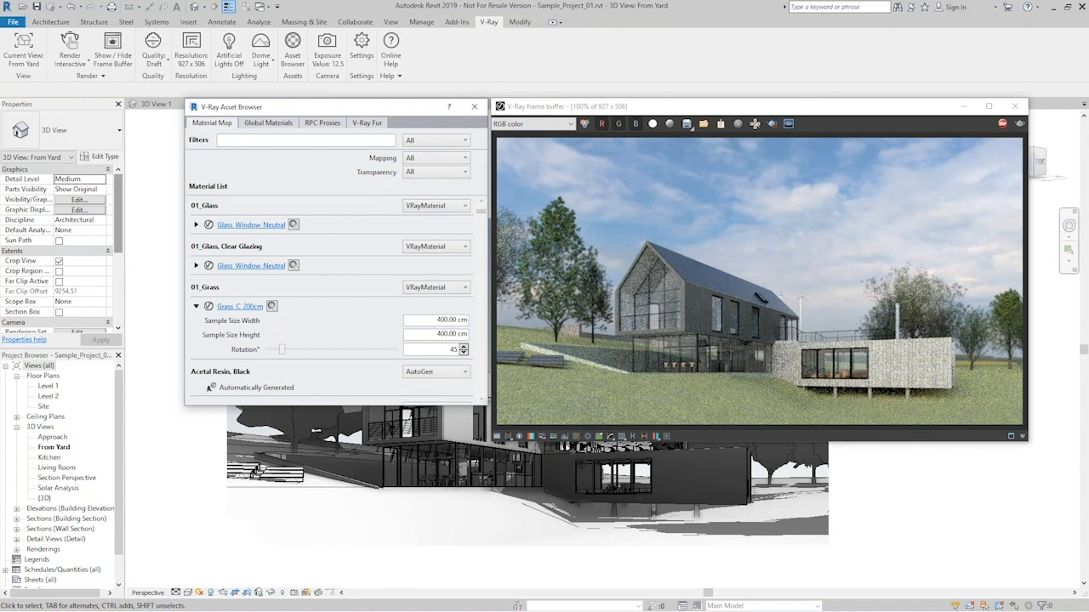
- Filter the V-Ray Fur materials by "grass" and enable fur for 01_Grass
{"action": "left_click", "coordinate": [366, 123]}
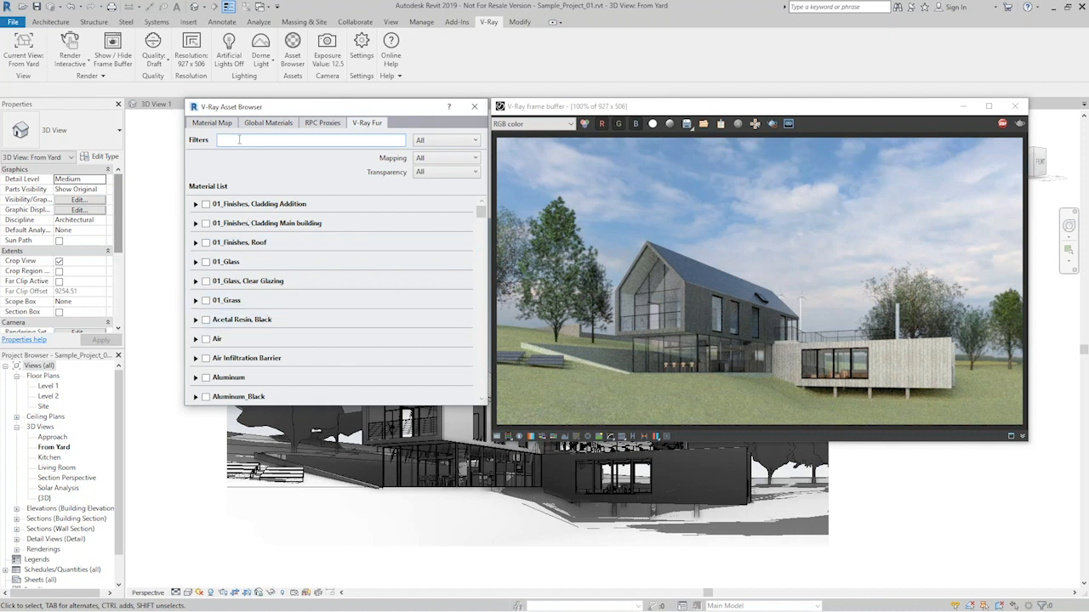
{"action": "type", "text": "grass"}
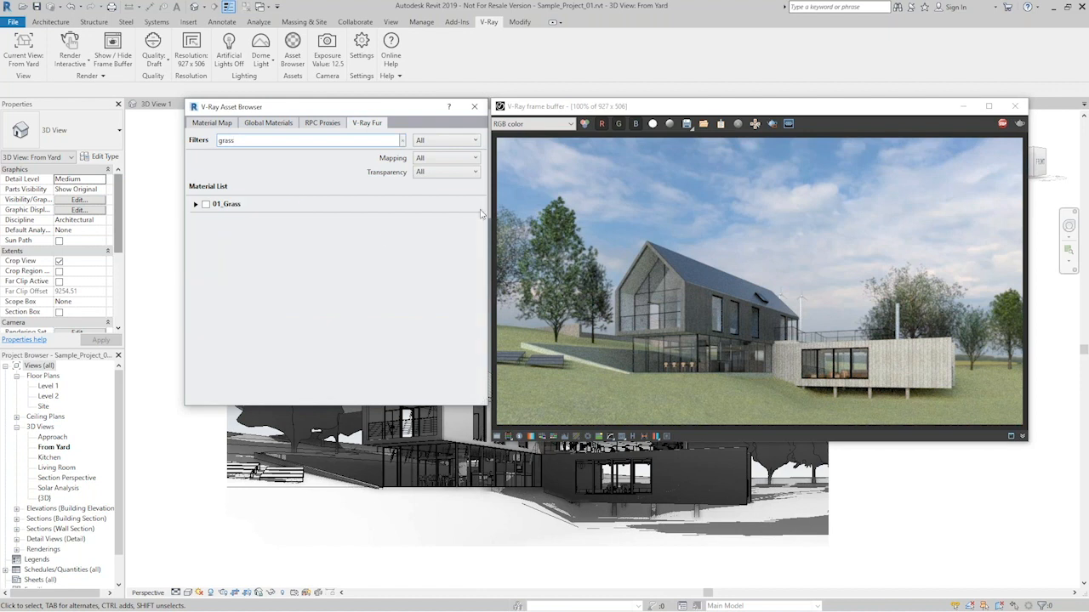
{"action": "left_click", "coordinate": [205, 204]}
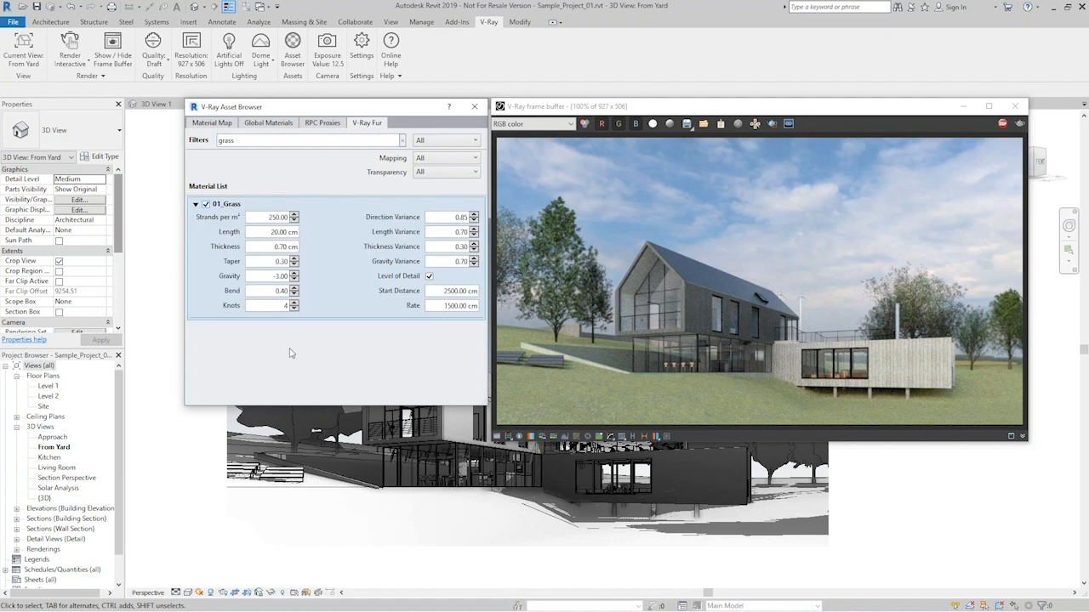
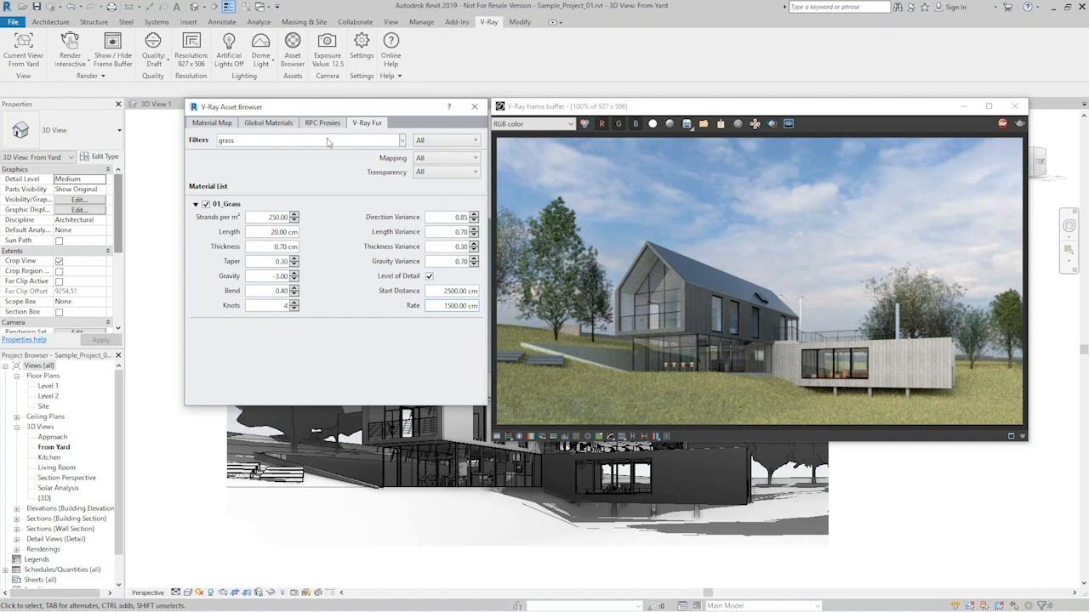
- Show the RPC proxies in the Asset Browser and stop the interactive render
{"action": "left_click", "coordinate": [322, 122]}
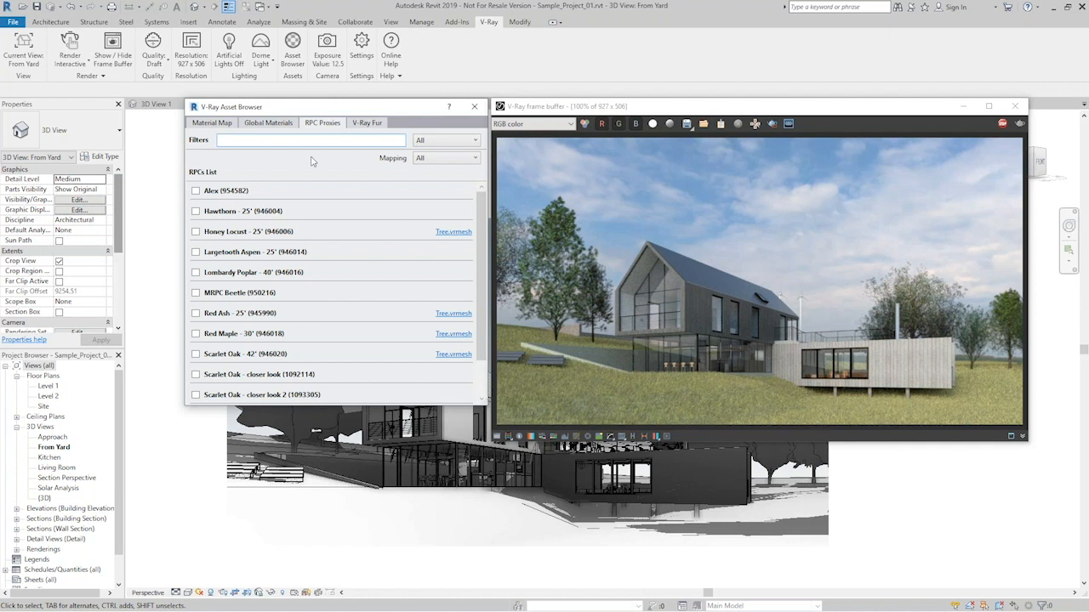
{"action": "mouse_move", "coordinate": [354, 109]}
{"action": "left_mouse_down"}
{"action": "mouse_move", "coordinate": [335, 107]}
{"action": "mouse_move", "coordinate": [353, 110]}
{"action": "left_mouse_up"}
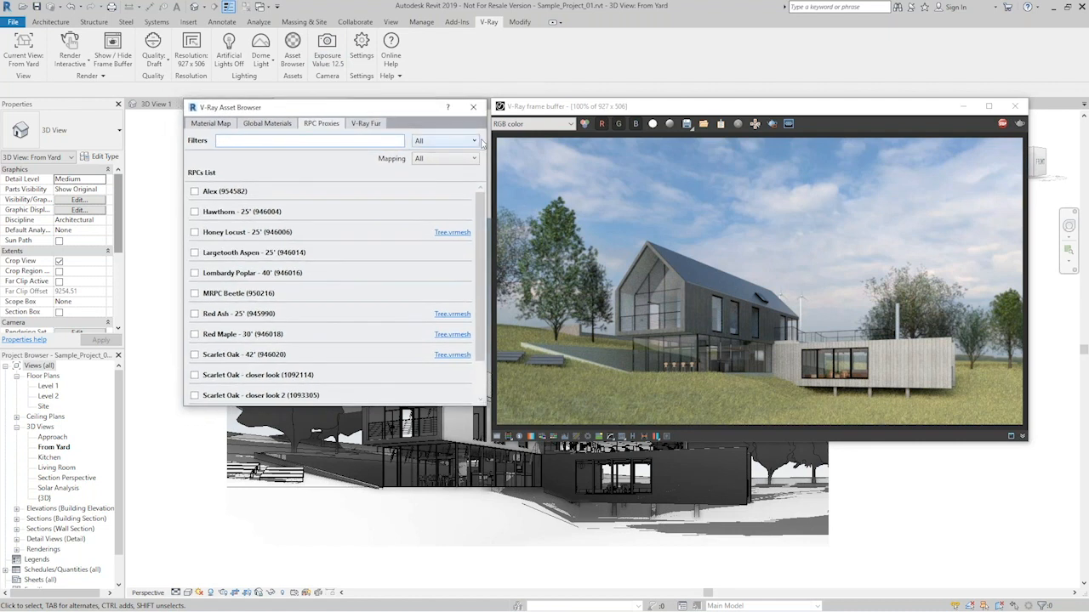
{"action": "left_click", "coordinate": [1003, 124]}
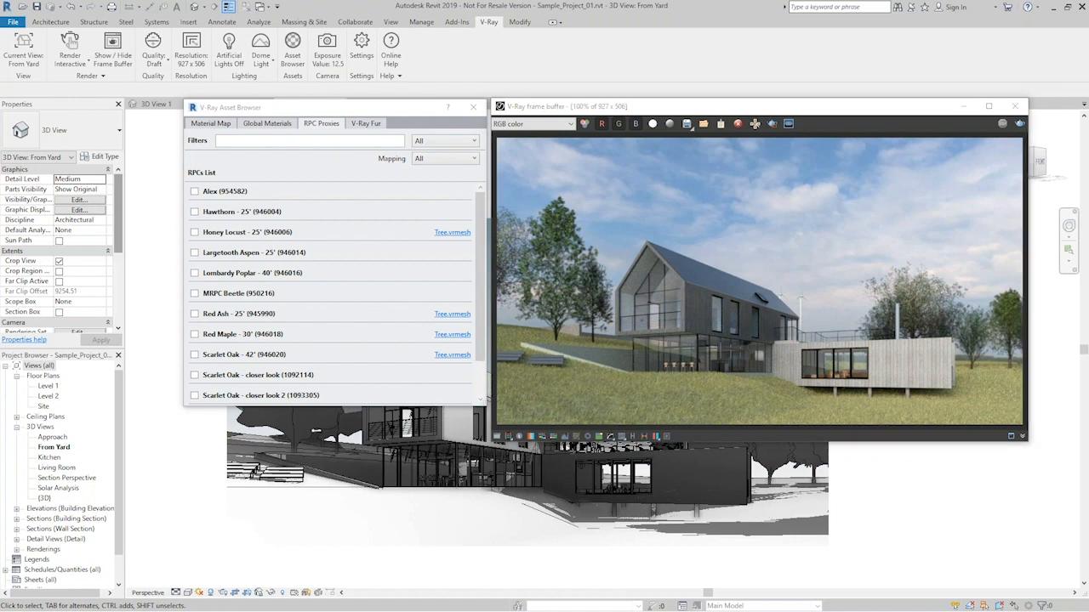
- Switch to the V-Ray for Revit tools folder in File Explorer and minimize the V-Ray frame buffer
{"action": "key", "text": "alt+Tab"}
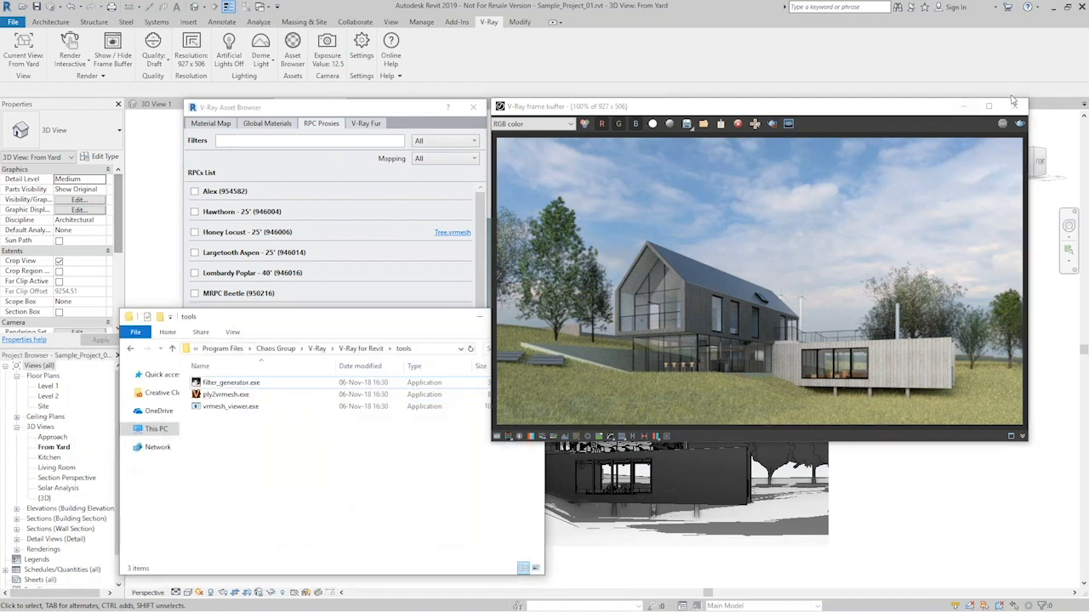
{"action": "left_click", "coordinate": [963, 107]}
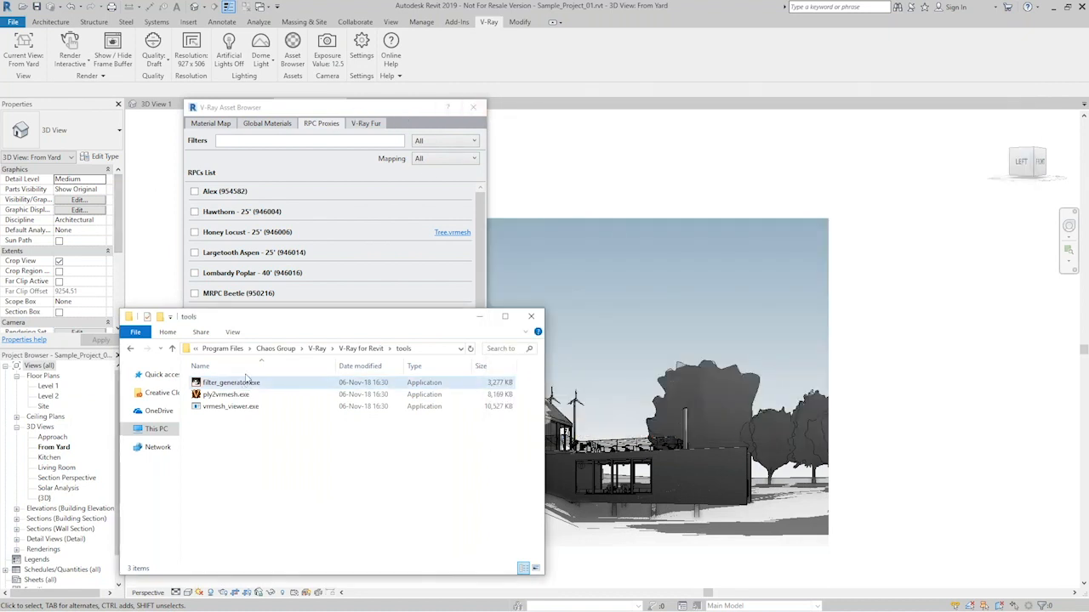
{"action": "mouse_move", "coordinate": [287, 326]}
{"action": "left_mouse_down"}
{"action": "mouse_move", "coordinate": [292, 316]}
{"action": "mouse_move", "coordinate": [294, 327]}
{"action": "left_mouse_up"}
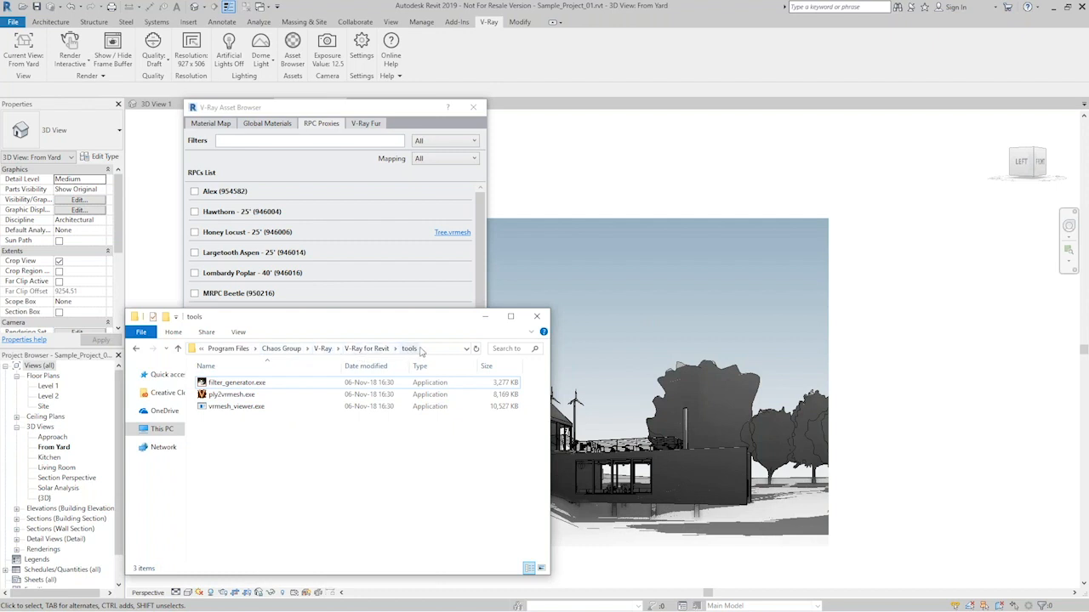
- Launch a Command Prompt (cmd) from the tools folder that contains ply2vrmesh.exe
{"action": "left_click", "coordinate": [233, 395]}
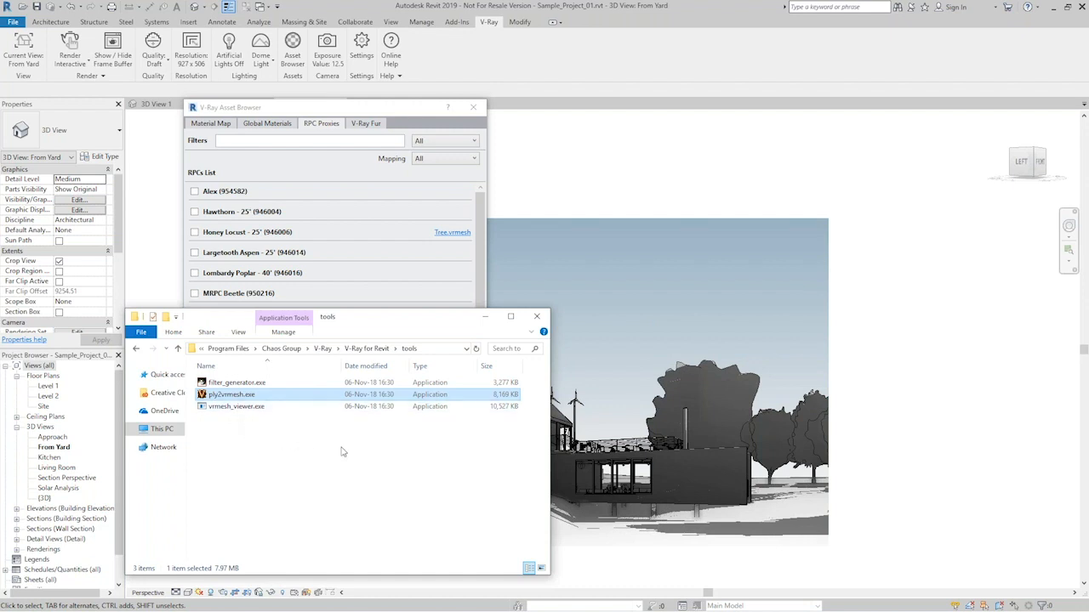
{"action": "left_click", "coordinate": [430, 353]}
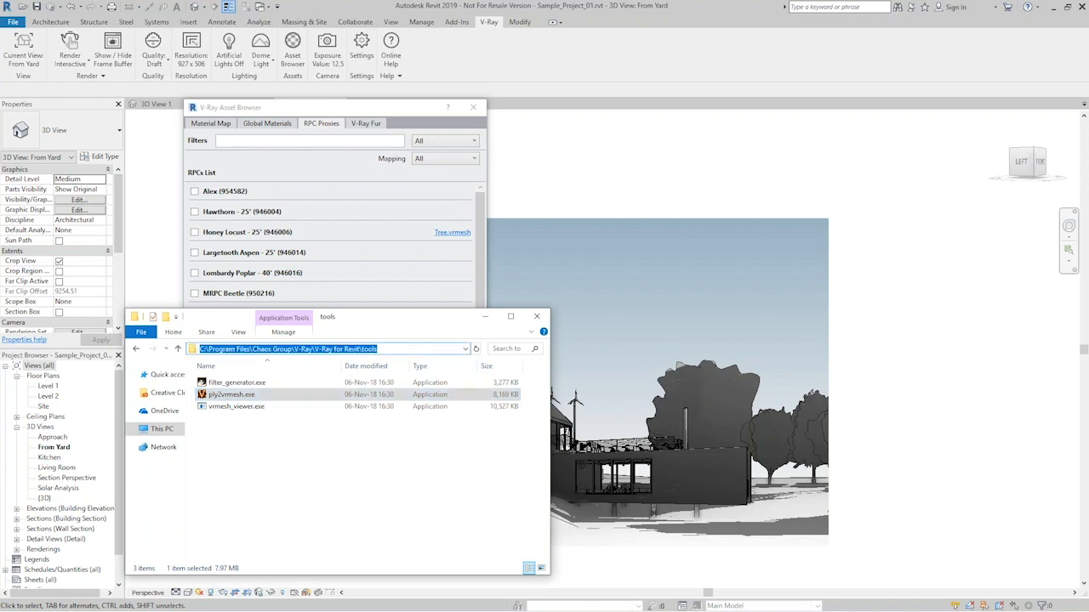
{"action": "type", "text": "cmd"}
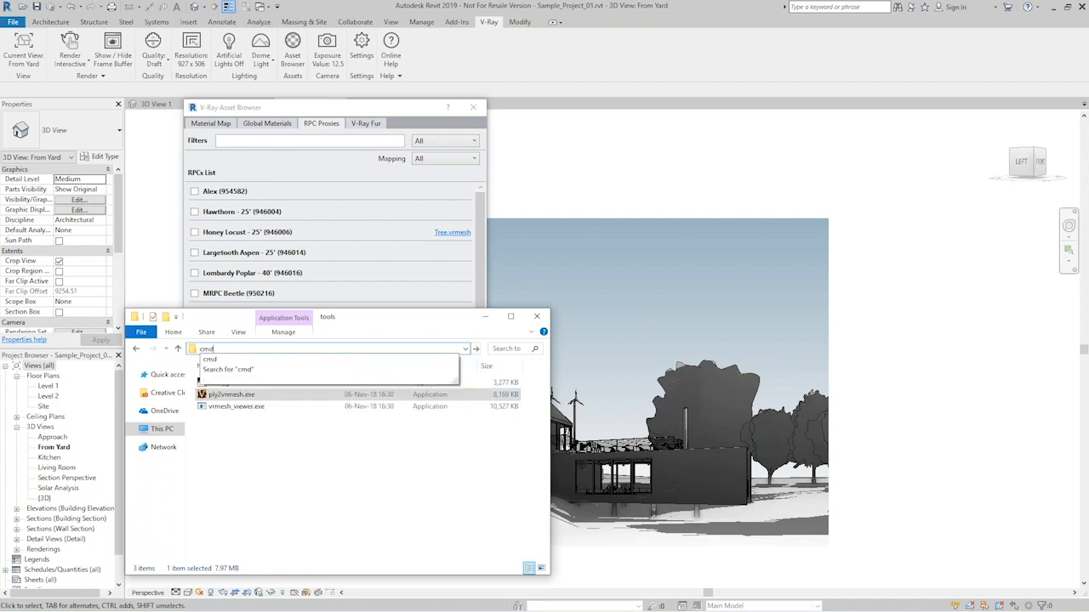
{"action": "key", "text": "Return"}
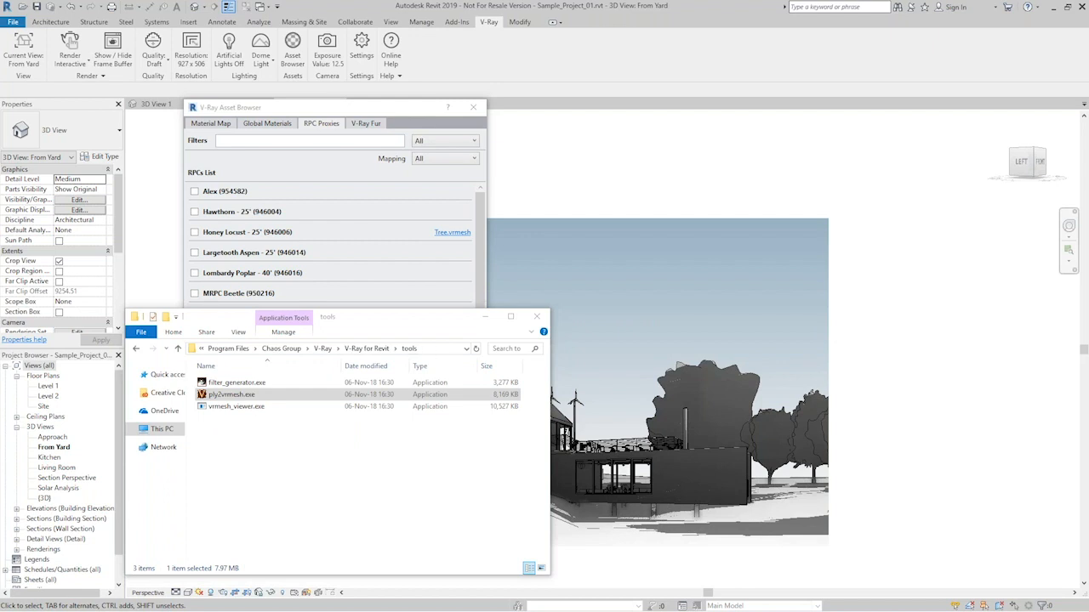
{"action": "left_click_drag", "start_coordinate": [239, 185], "coordinate": [296, 299]}
{"action": "left_click_drag", "start_coordinate": [617, 575], "coordinate": [584, 577]}
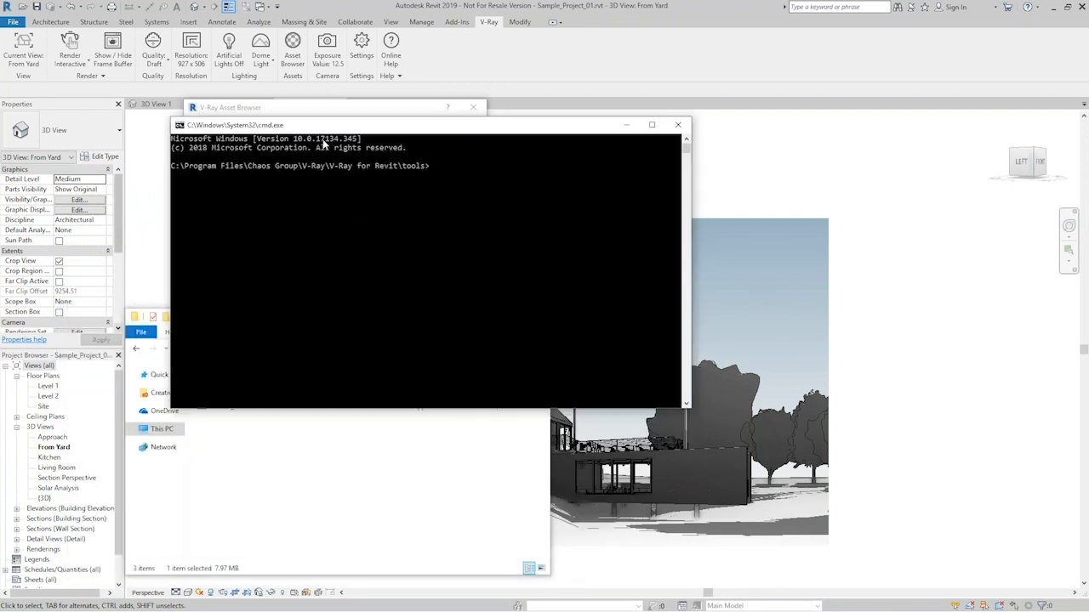
- Move the Command Prompt aside and open the Basic sample project's Ply2vrmesh folder in File Explorer beside it
{"action": "left_click_drag", "start_coordinate": [323, 126], "coordinate": [537, 250]}
{"action": "left_click_drag", "start_coordinate": [358, 317], "coordinate": [291, 251]}
{"action": "left_click", "coordinate": [470, 250]}
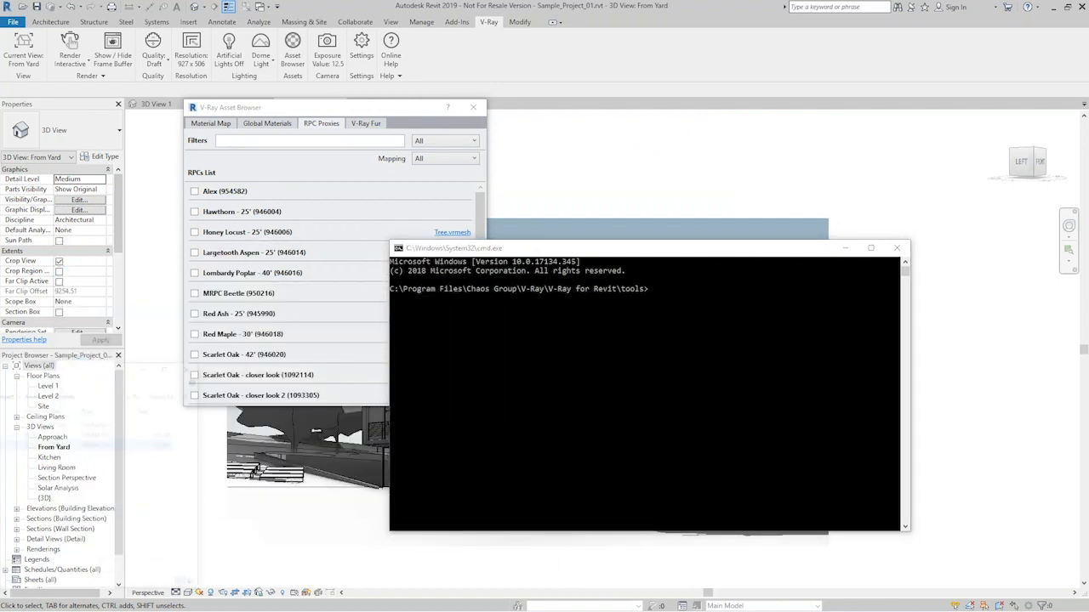
{"action": "left_click_drag", "start_coordinate": [0, 323], "coordinate": [181, 319]}
{"action": "left_click", "coordinate": [234, 347]}
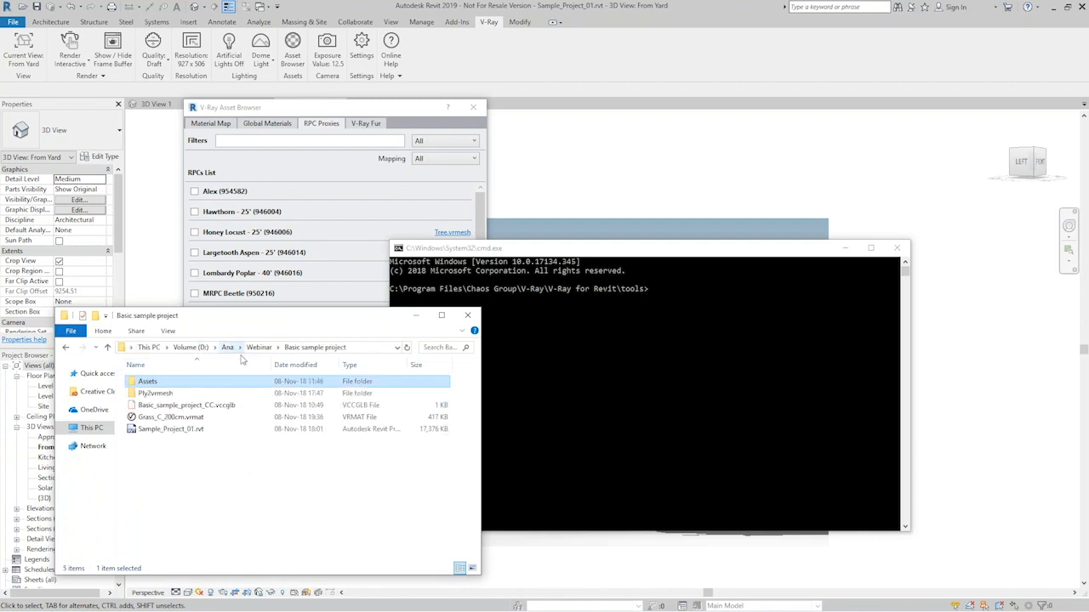
{"action": "double_click", "coordinate": [161, 395]}
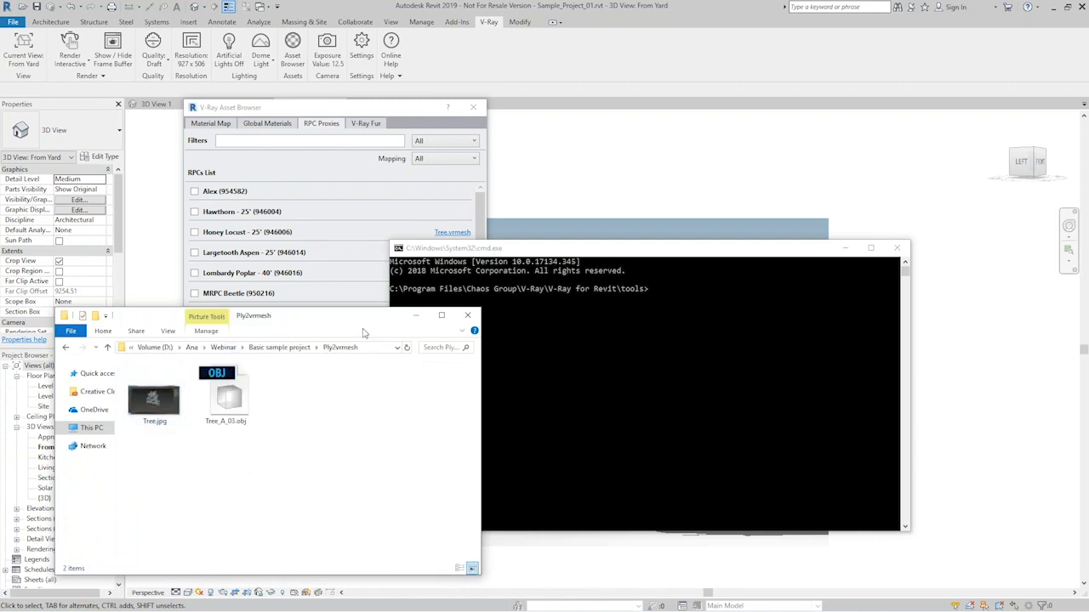
{"action": "left_click_drag", "start_coordinate": [283, 326], "coordinate": [317, 335]}
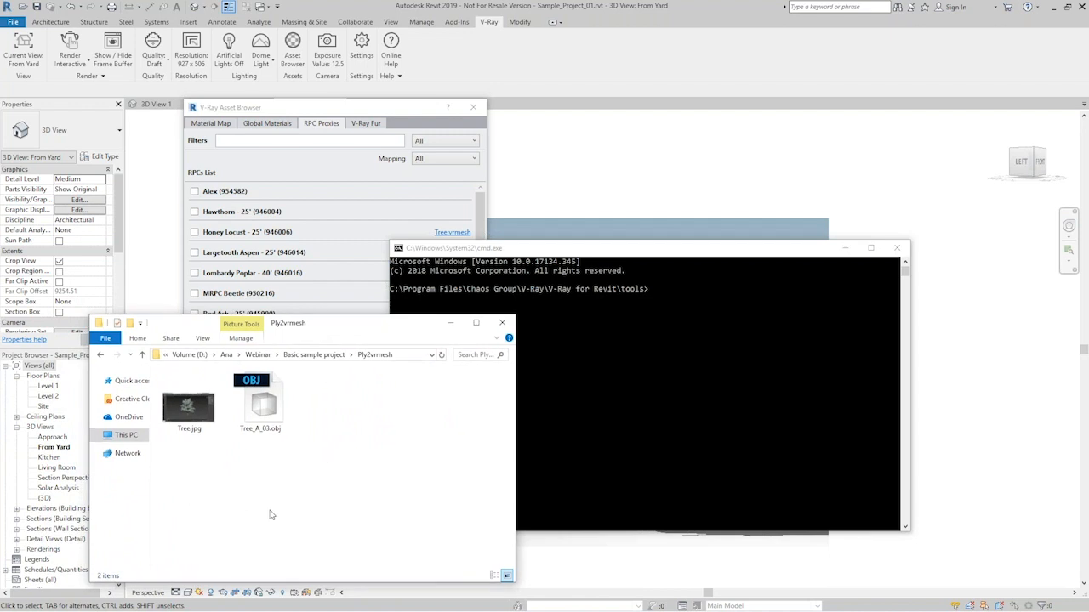
- View the Tree.jpg preview of the tree model and close it
{"action": "left_click", "coordinate": [193, 410]}
{"action": "double_click", "coordinate": [193, 410]}
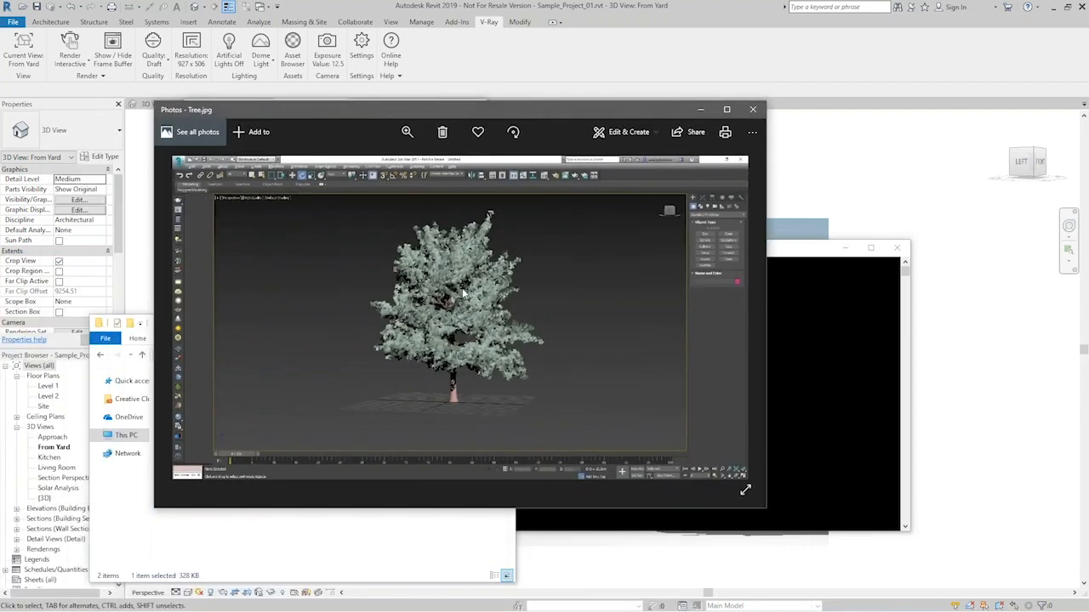
{"action": "left_click", "coordinate": [754, 110]}
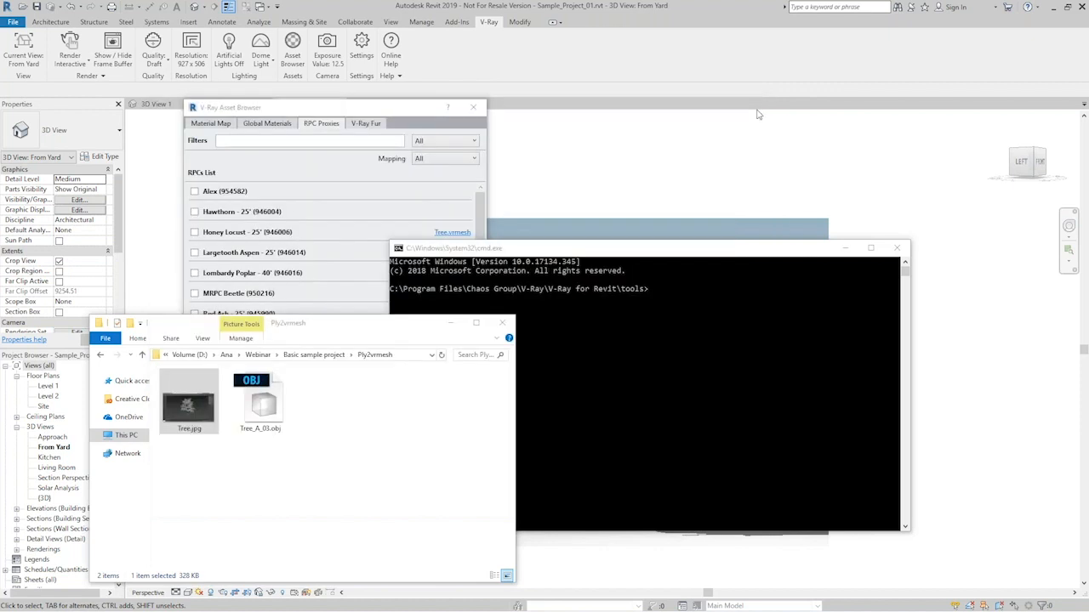
- Enter the ply2vrmesh command with the path of Tree_A_03.obj given twice, as source and as base for the output
{"action": "left_click_drag", "start_coordinate": [633, 253], "coordinate": [637, 227]}
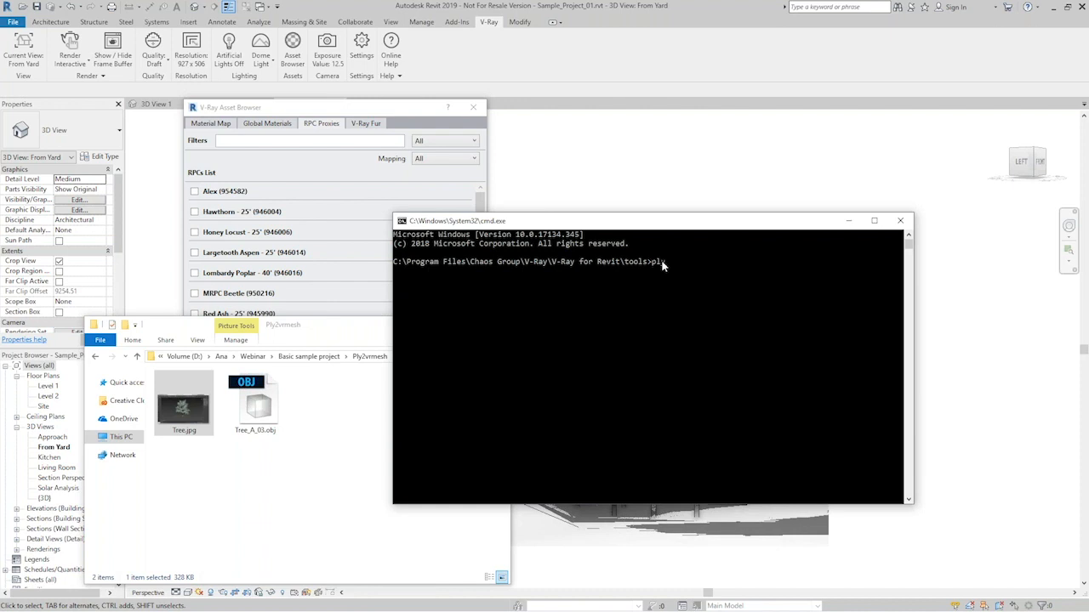
{"action": "type", "text": "ply2vrmesh"}
{"action": "left_click_drag", "start_coordinate": [250, 413], "coordinate": [736, 268]}
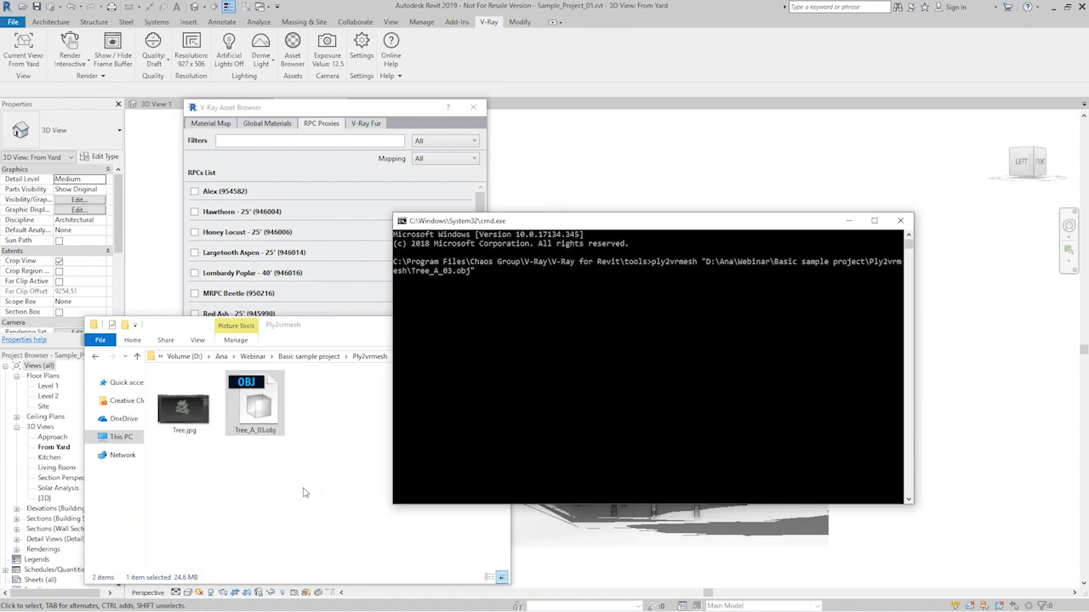
{"action": "left_click_drag", "start_coordinate": [249, 403], "coordinate": [509, 282]}
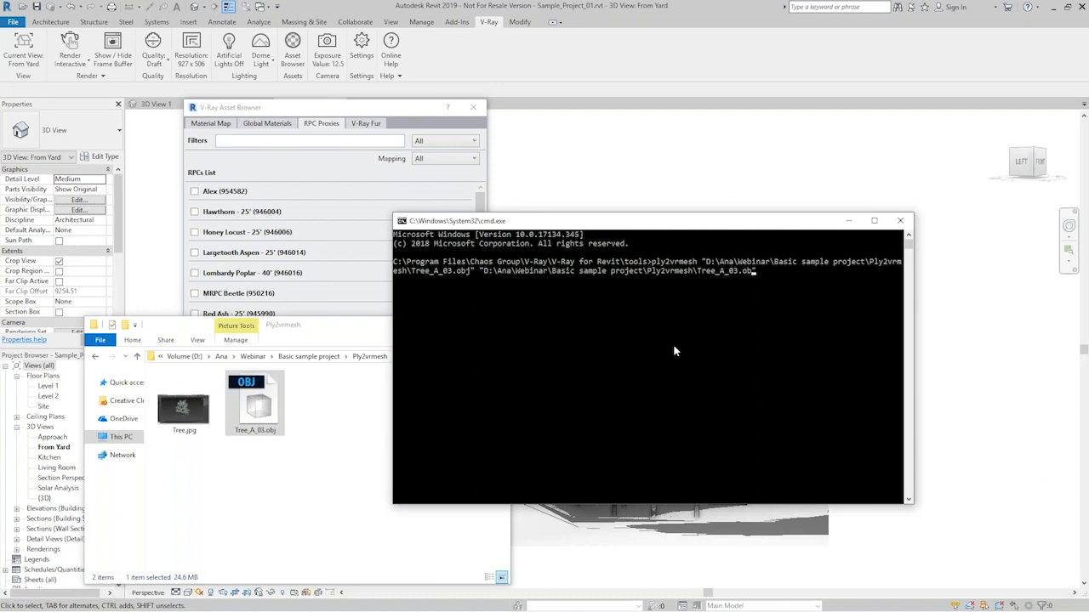
- Change the output file name in the command to Tree.vrmesh and run the conversion
{"action": "key", "text": "BackSpace"}
{"action": "key", "text": "BackSpace"}
{"action": "key", "text": "BackSpace"}
{"action": "key", "text": "BackSpace"}
{"action": "key", "text": "BackSpace"}
{"action": "key", "text": "BackSpace"}
{"action": "key", "text": "BackSpace"}
{"action": "type", "text": "Tree.vrmesh\""}
{"action": "key", "text": "BackSpace"}
{"action": "key", "text": "BackSpace"}
{"action": "key", "text": "BackSpace"}
{"action": "key", "text": "BackSpace"}
{"action": "type", "text": "mesh"}
{"action": "key", "text": "BackSpace"}
{"action": "key", "text": "BackSpace"}
{"action": "key", "text": "BackSpace"}
{"action": "key", "text": "BackSpace"}
{"action": "key", "text": "BackSpace"}
{"action": "type", "text": "mesh"}
{"action": "key", "text": "Return"}
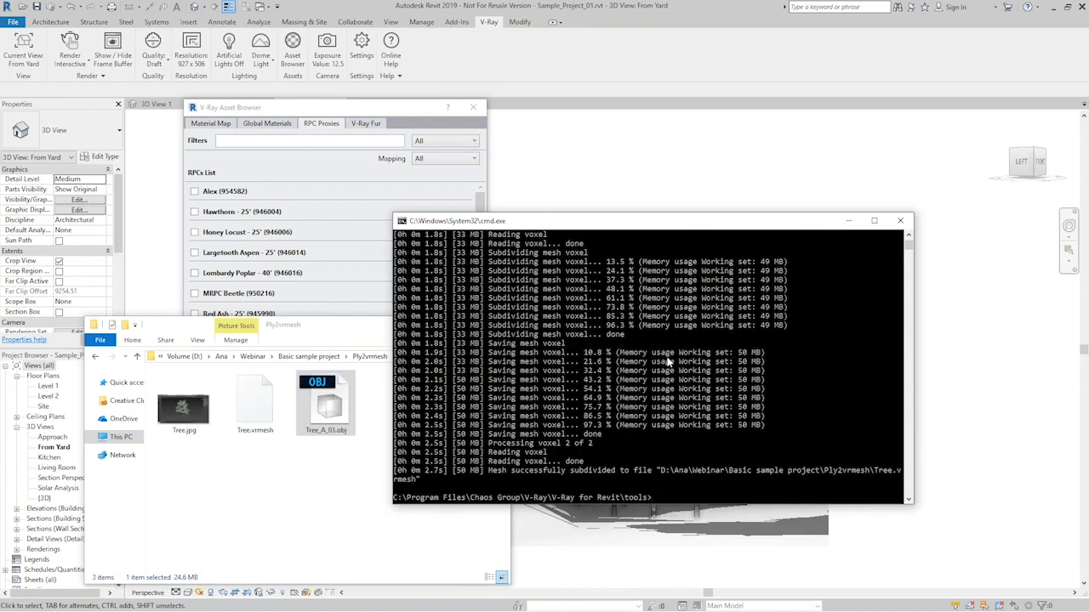
- Select the converted Tree.vrmesh file in the Ply2vrmesh folder and close the Command Prompt
{"action": "left_click", "coordinate": [325, 491]}
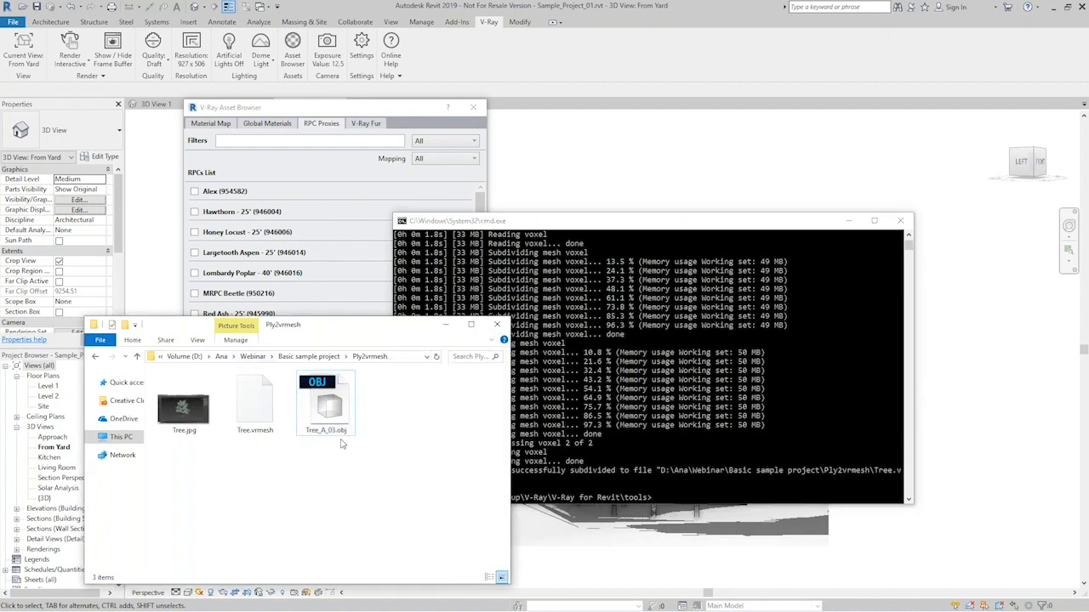
{"action": "left_click", "coordinate": [254, 405]}
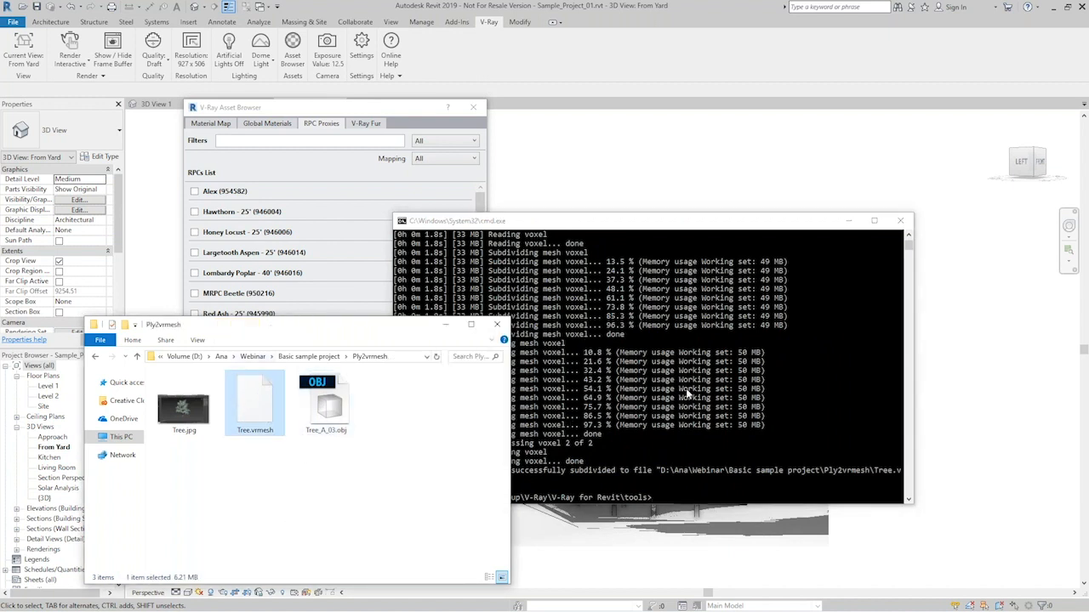
{"action": "left_click", "coordinate": [902, 222]}
{"action": "left_click", "coordinate": [901, 222]}
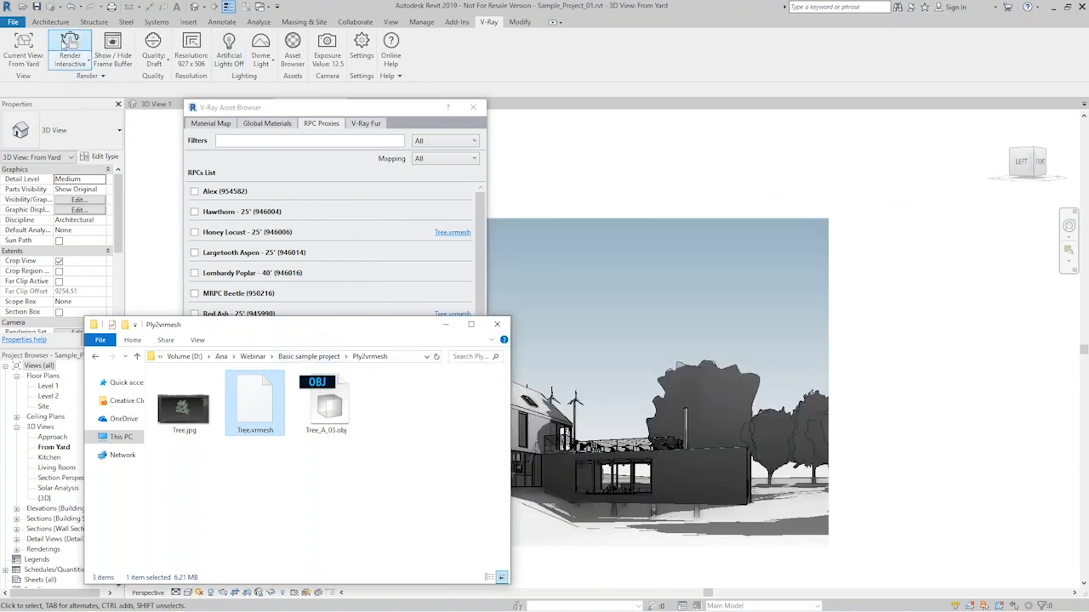
- Restart interactive rendering of the From Yard view and move the Ply2vrmesh folder window out of the way
{"action": "left_click", "coordinate": [71, 40]}
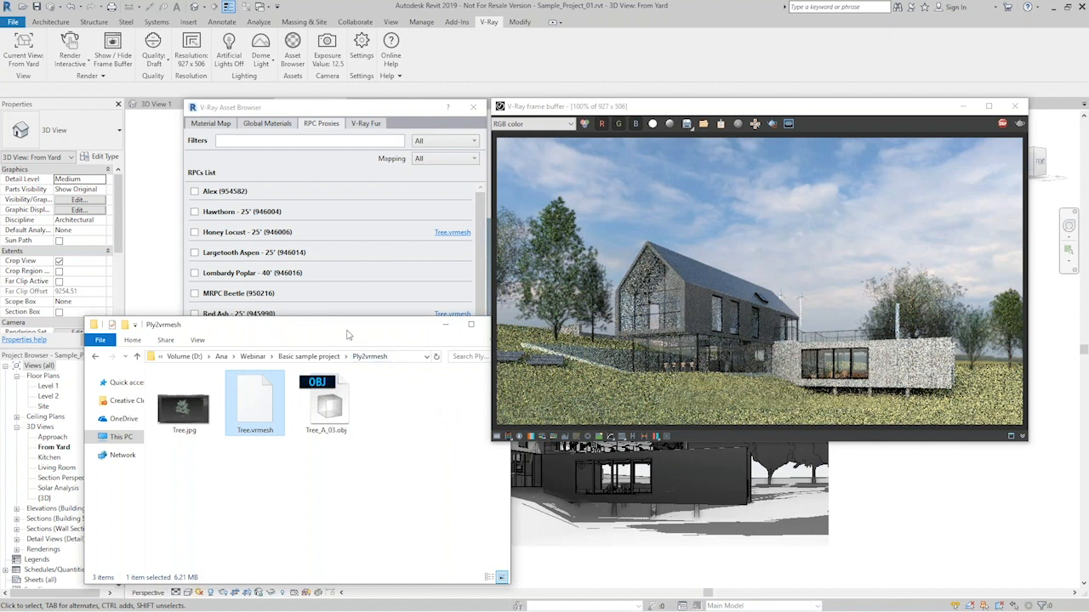
{"action": "left_click_drag", "start_coordinate": [361, 325], "coordinate": [0, 174]}
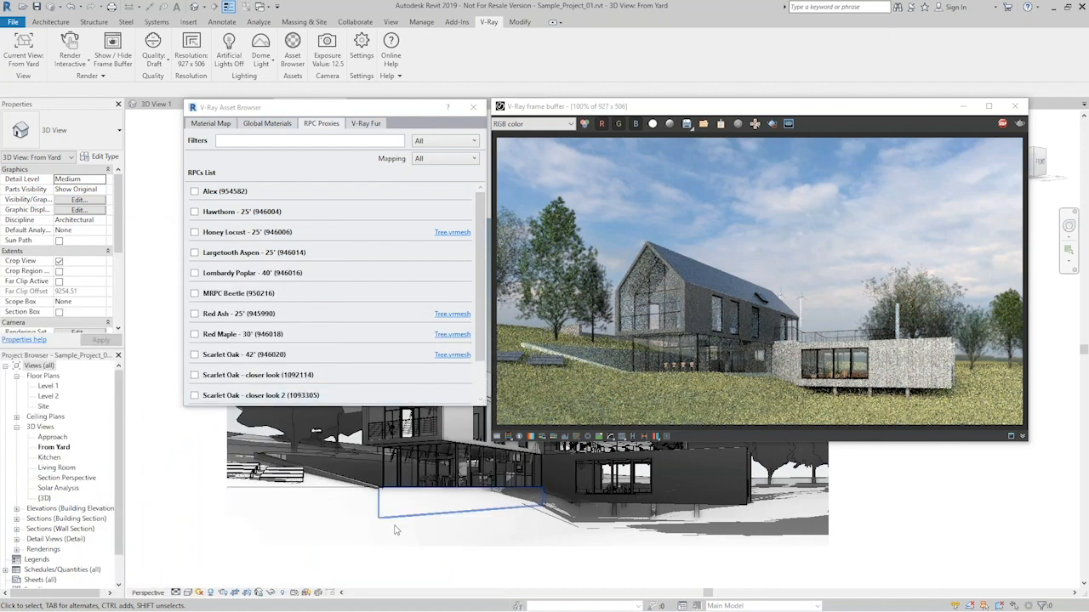
- Select the Lombardy Poplar - 40' tree beside the house and assign Tree.vrmesh as its RPC proxy
{"action": "scroll", "coordinate": [192, 551], "scroll_direction": "down", "scroll_amount": 3}
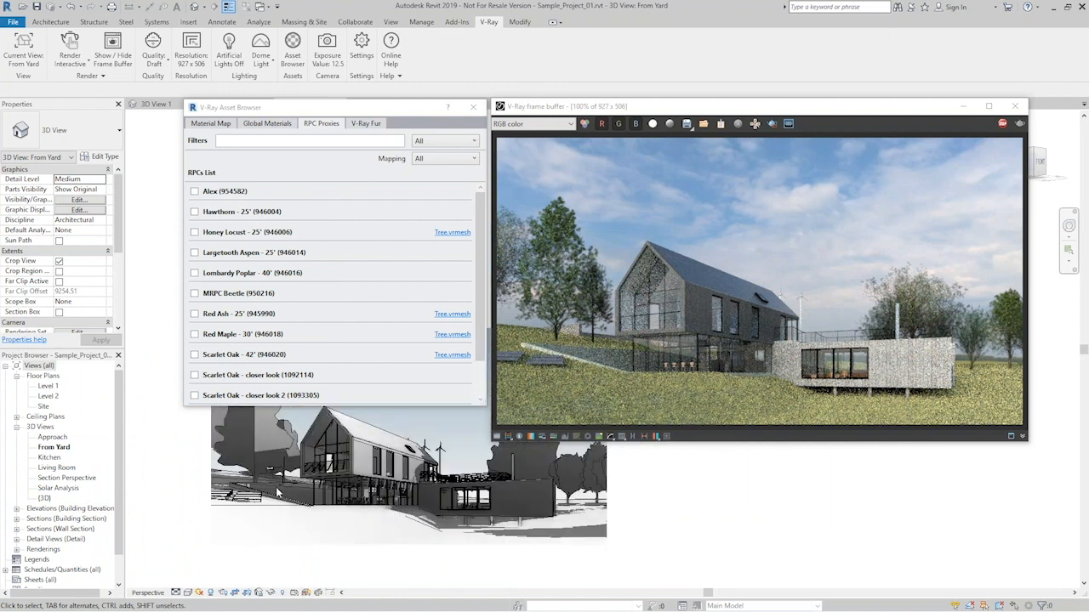
{"action": "scroll", "coordinate": [446, 519], "scroll_direction": "down", "scroll_amount": 2}
{"action": "scroll", "coordinate": [608, 488], "scroll_direction": "up", "scroll_amount": 1}
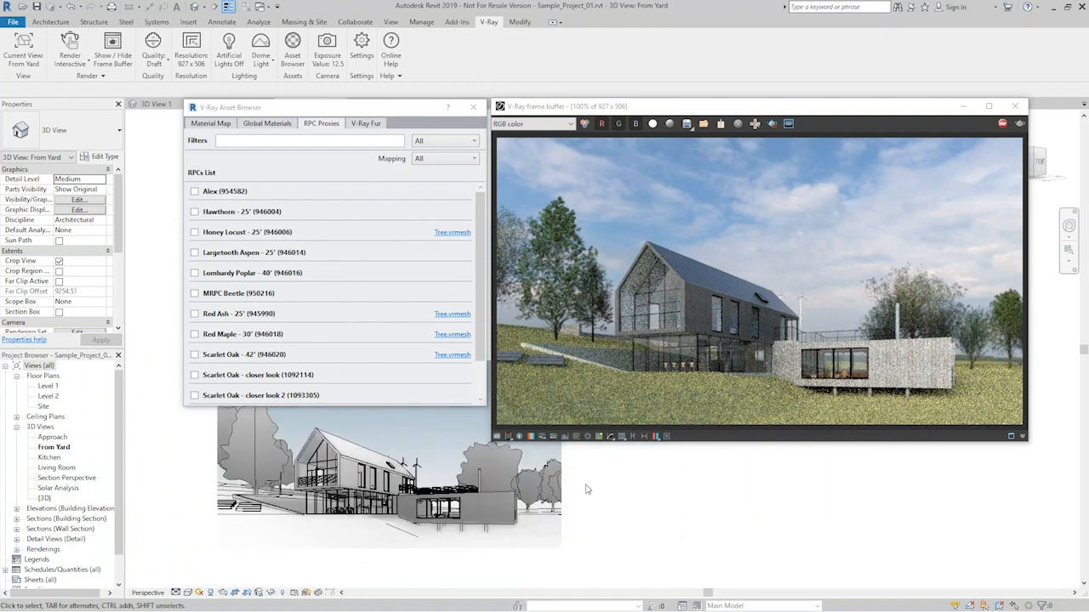
{"action": "left_click", "coordinate": [256, 441]}
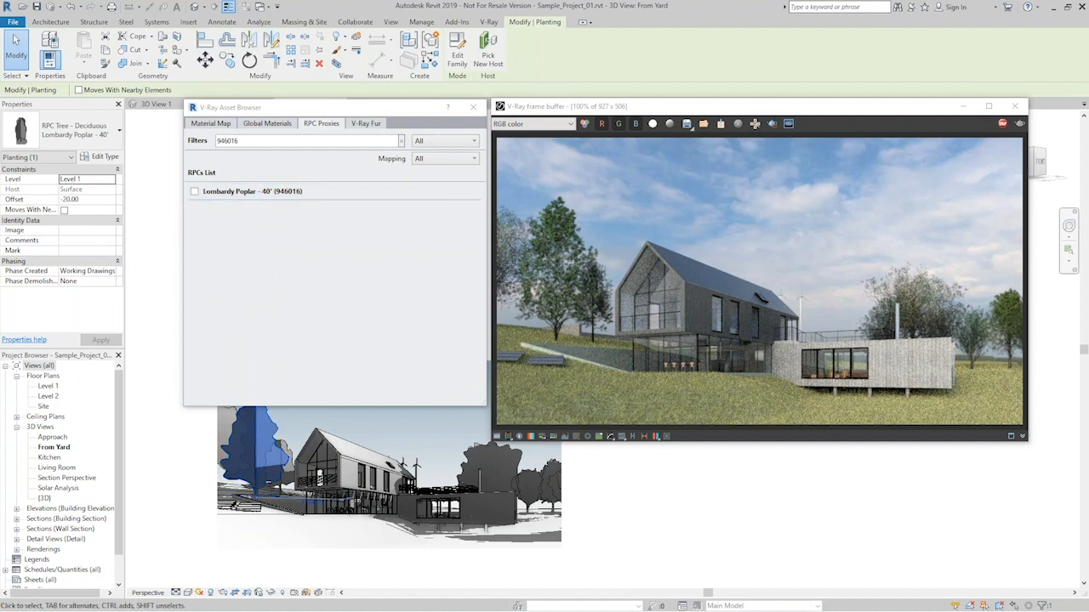
{"action": "left_click_drag", "start_coordinate": [0, 203], "coordinate": [243, 318]}
{"action": "left_click_drag", "start_coordinate": [244, 381], "coordinate": [245, 194]}
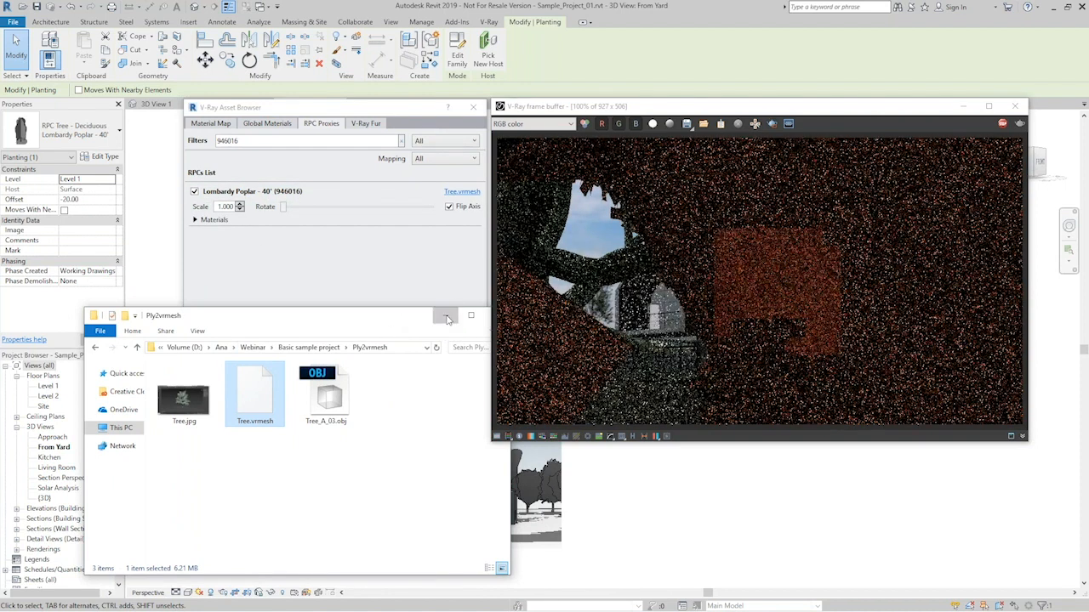
{"action": "left_click", "coordinate": [445, 316]}
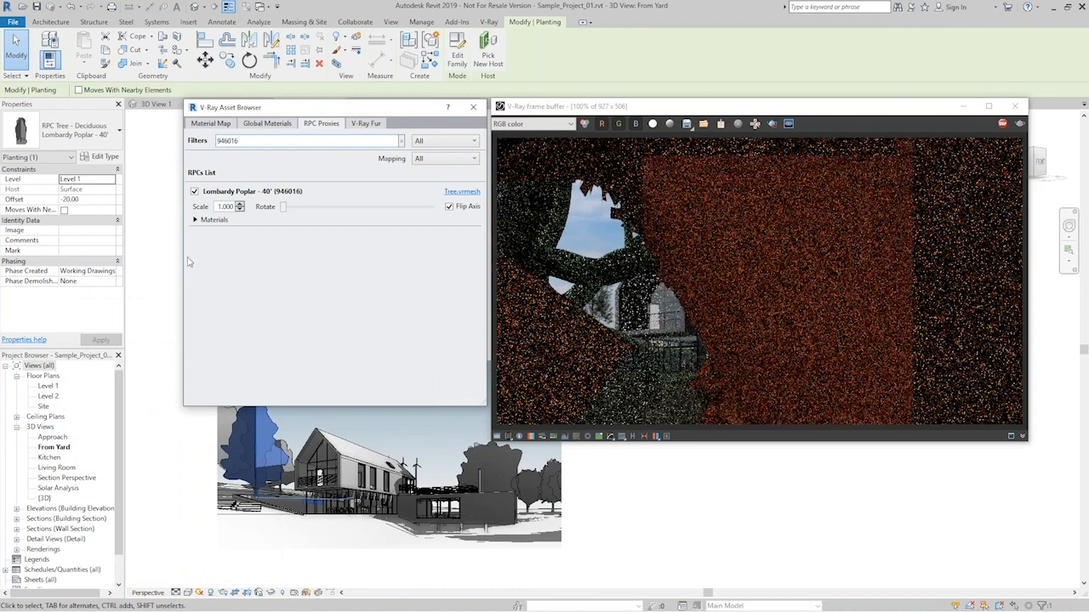
- Expand the Lombardy Poplar proxy's materials, disable Flip Axis and set its scale to 0.300
{"action": "left_click", "coordinate": [195, 220]}
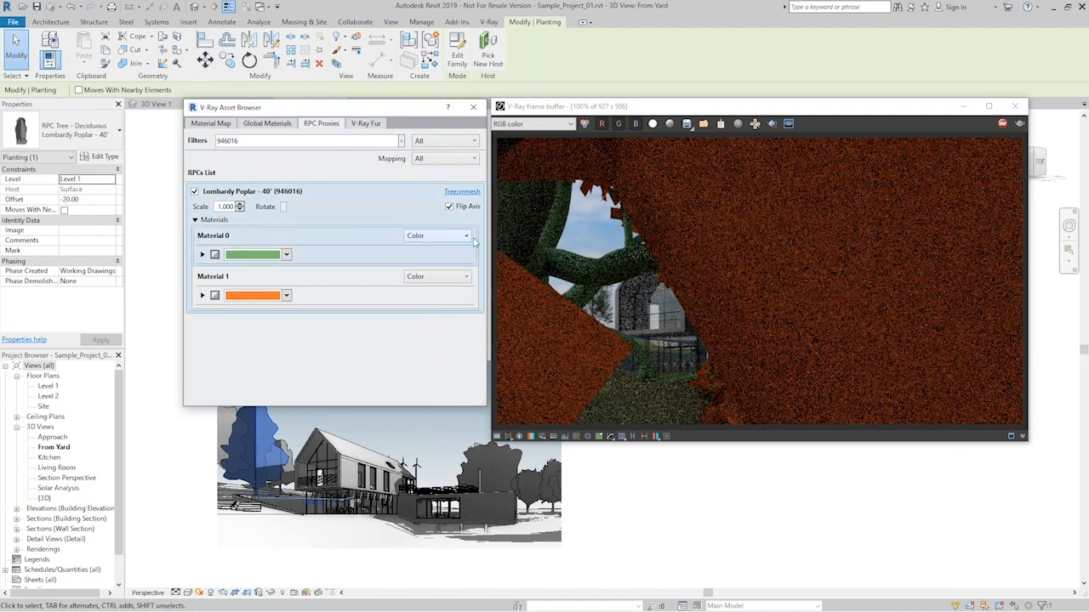
{"action": "left_click", "coordinate": [449, 207]}
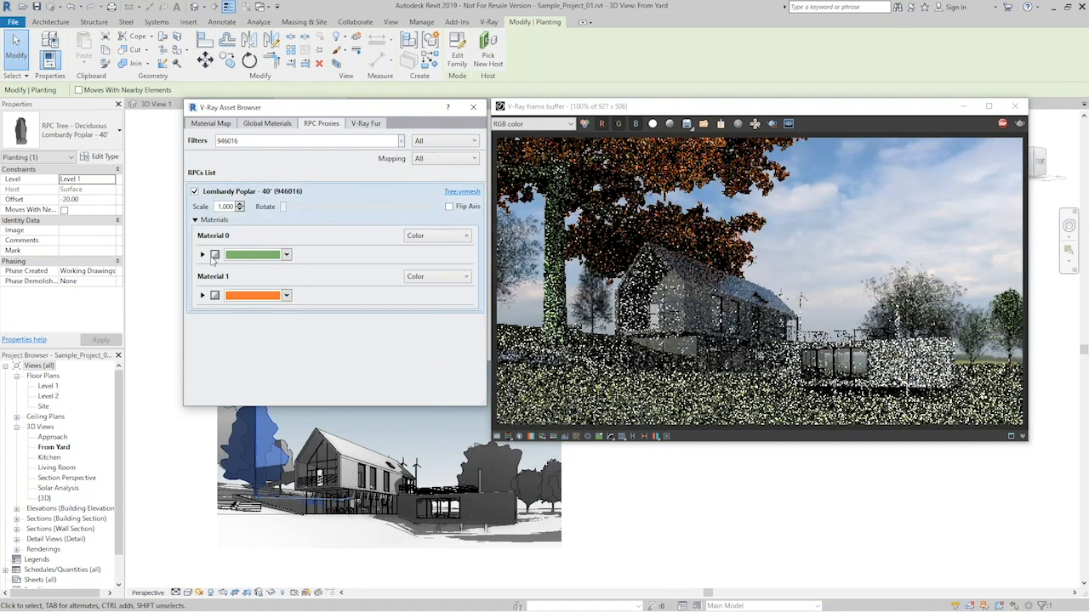
{"action": "left_click", "coordinate": [239, 209]}
{"action": "left_click", "coordinate": [240, 210]}
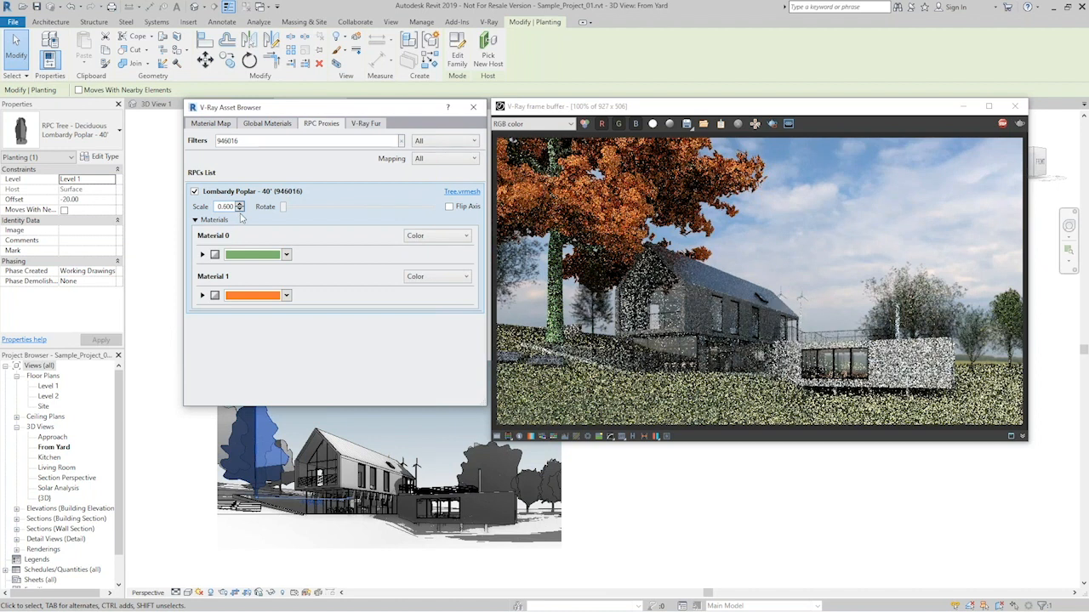
{"action": "left_click", "coordinate": [240, 209]}
{"action": "left_click", "coordinate": [241, 210]}
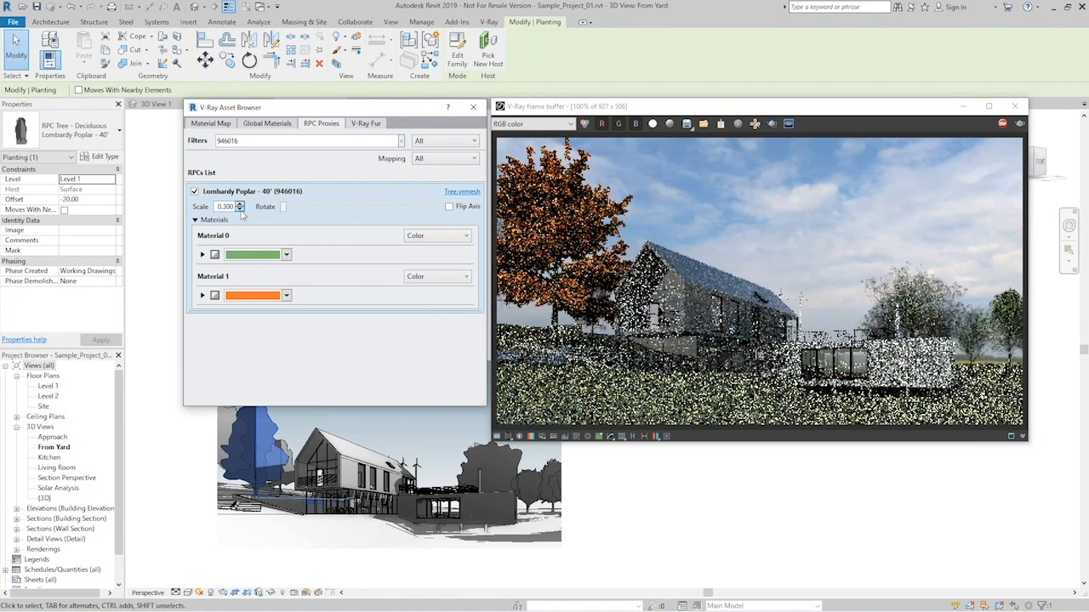
- Set the Lombardy Poplar proxy's scale to 0.250 and compare Flip Axis on and off, leaving it off
{"action": "left_click", "coordinate": [241, 210]}
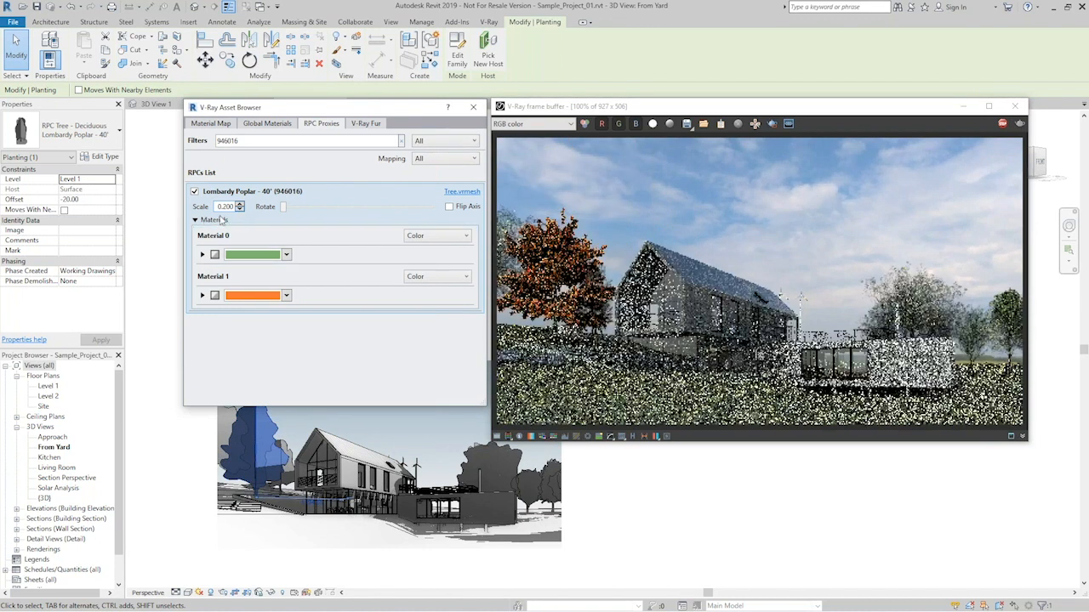
{"action": "double_click", "coordinate": [224, 208]}
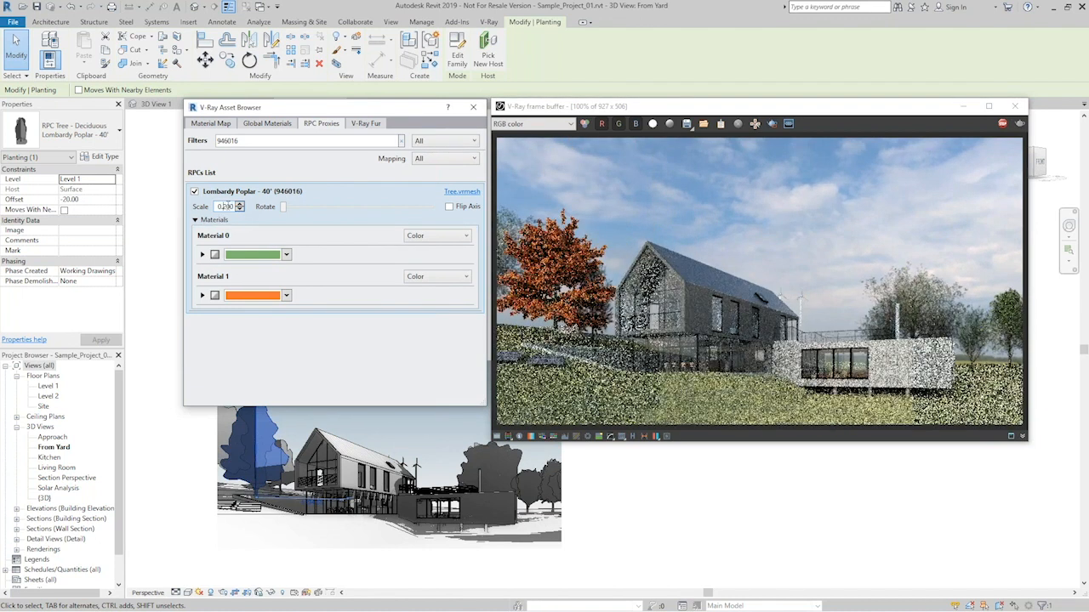
{"action": "type", "text": "0.25"}
{"action": "key", "text": "Return"}
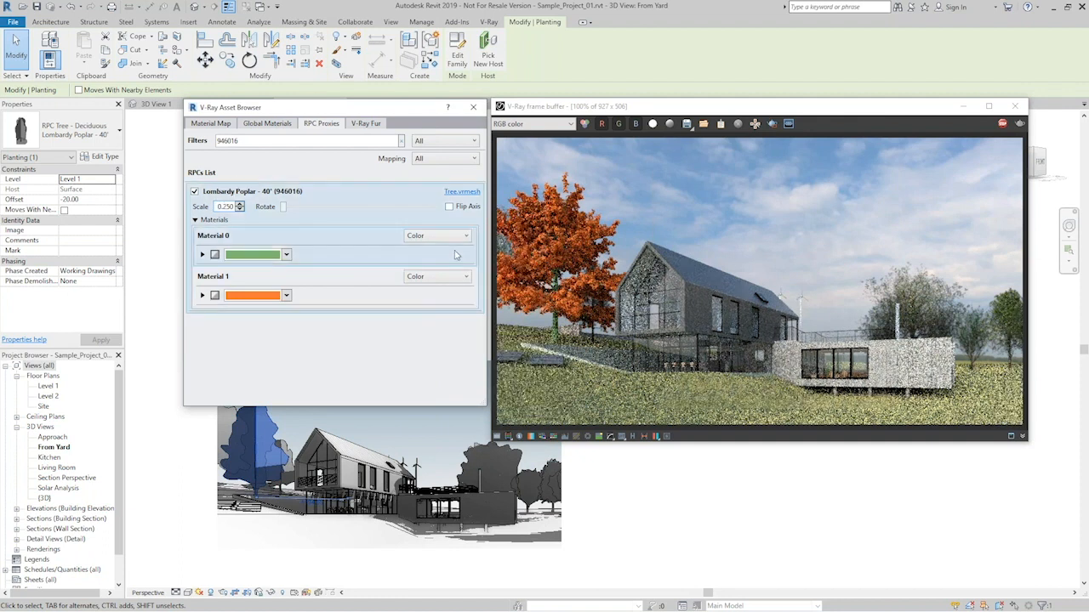
{"action": "left_click", "coordinate": [449, 206]}
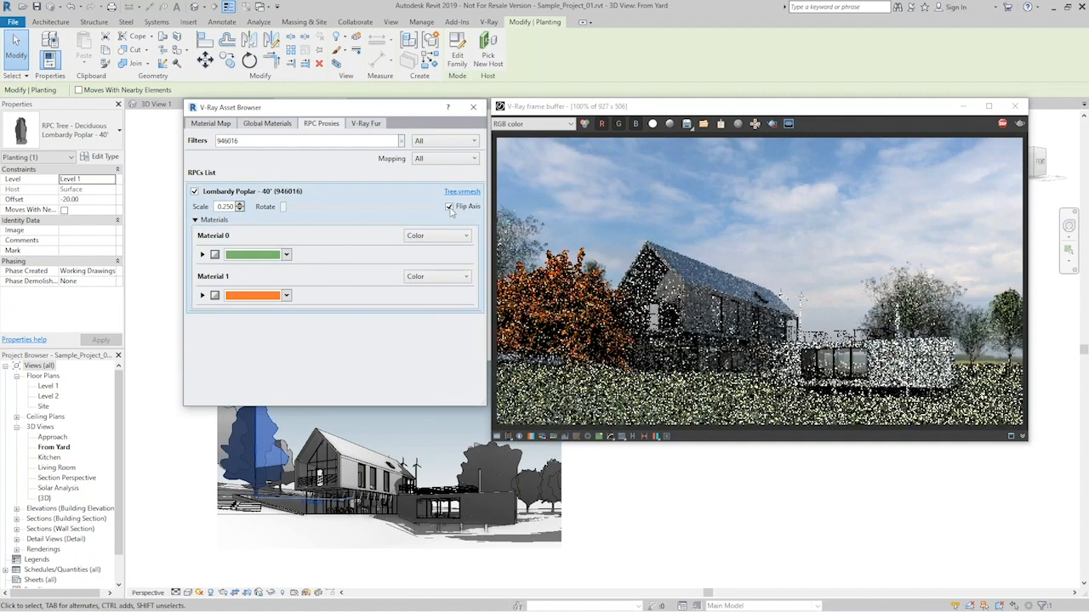
{"action": "left_click", "coordinate": [449, 207]}
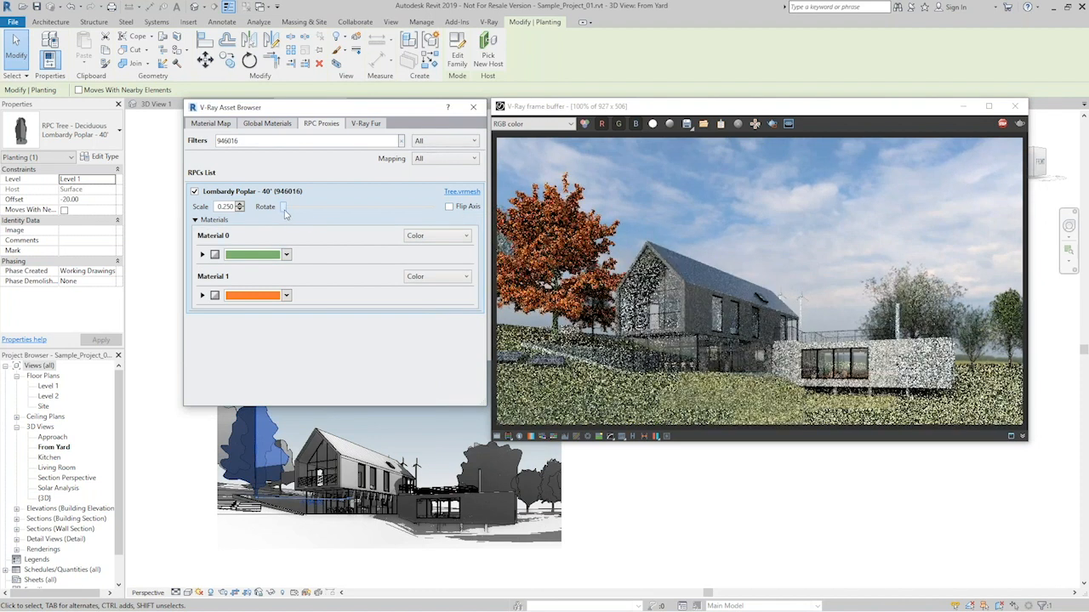
{"action": "mouse_move", "coordinate": [287, 214]}
{"action": "left_mouse_down"}
{"action": "mouse_move", "coordinate": [320, 212]}
{"action": "mouse_move", "coordinate": [304, 212]}
{"action": "left_mouse_up"}
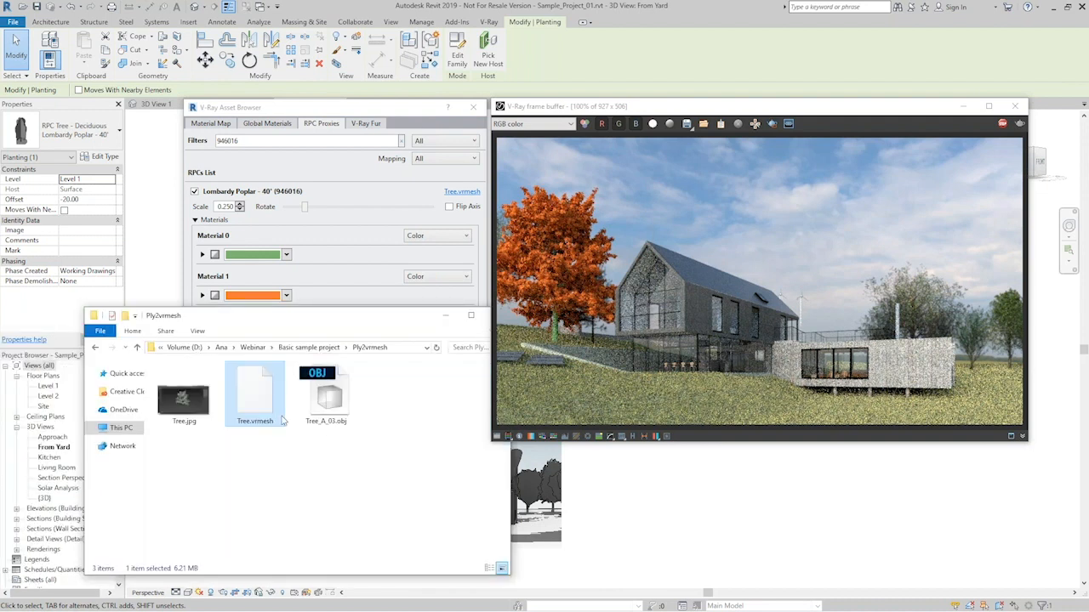
- Browse to the Tree Materials folder under Assets > Proxies and place its window clear of the proxy's material slots
{"action": "left_click", "coordinate": [310, 347]}
{"action": "double_click", "coordinate": [194, 385]}
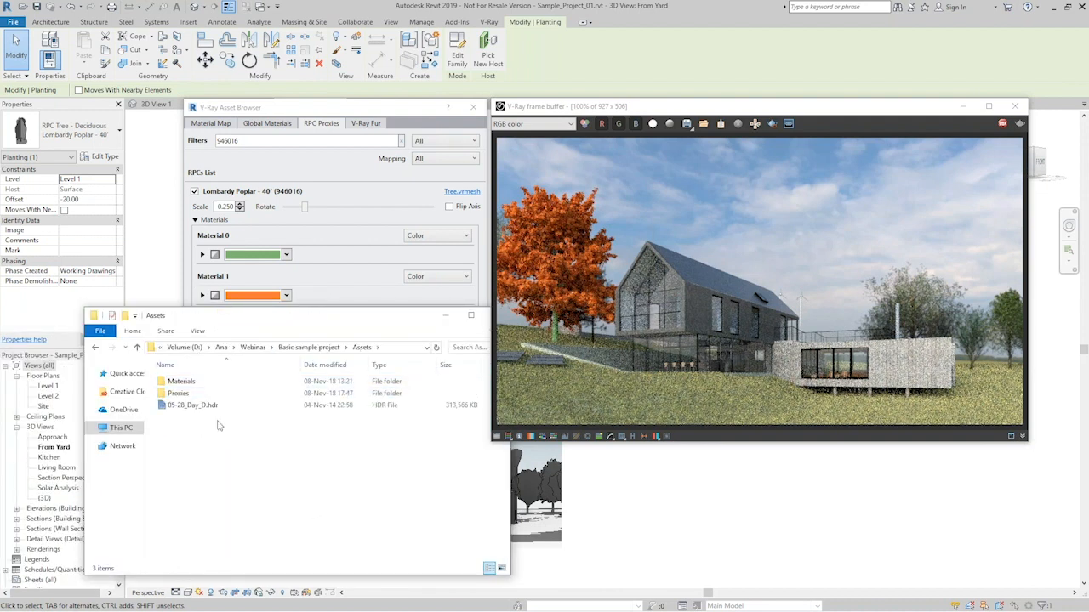
{"action": "double_click", "coordinate": [182, 382]}
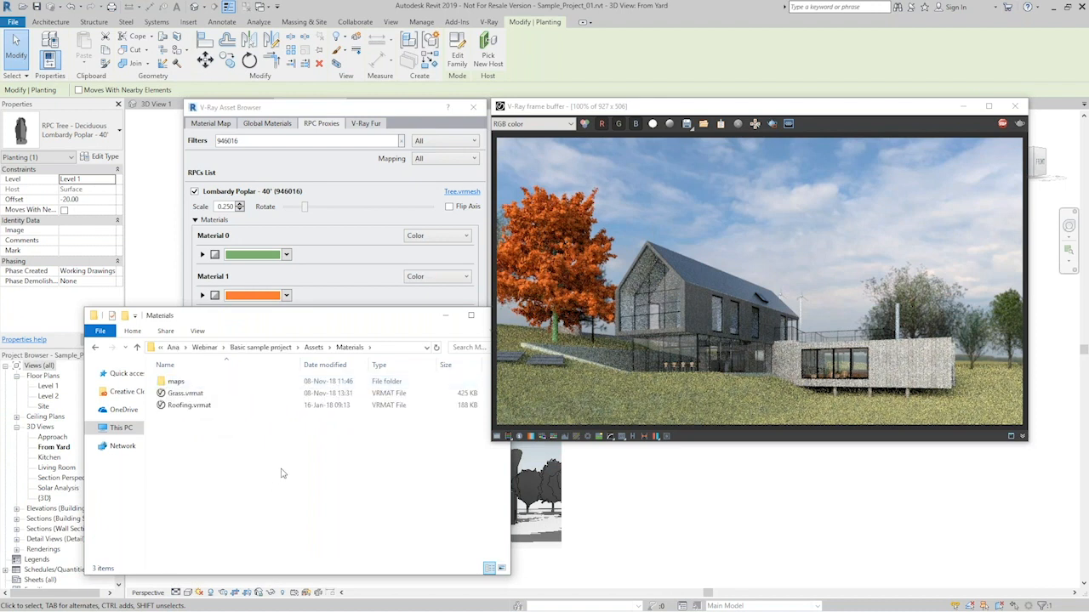
{"action": "left_click", "coordinate": [314, 349]}
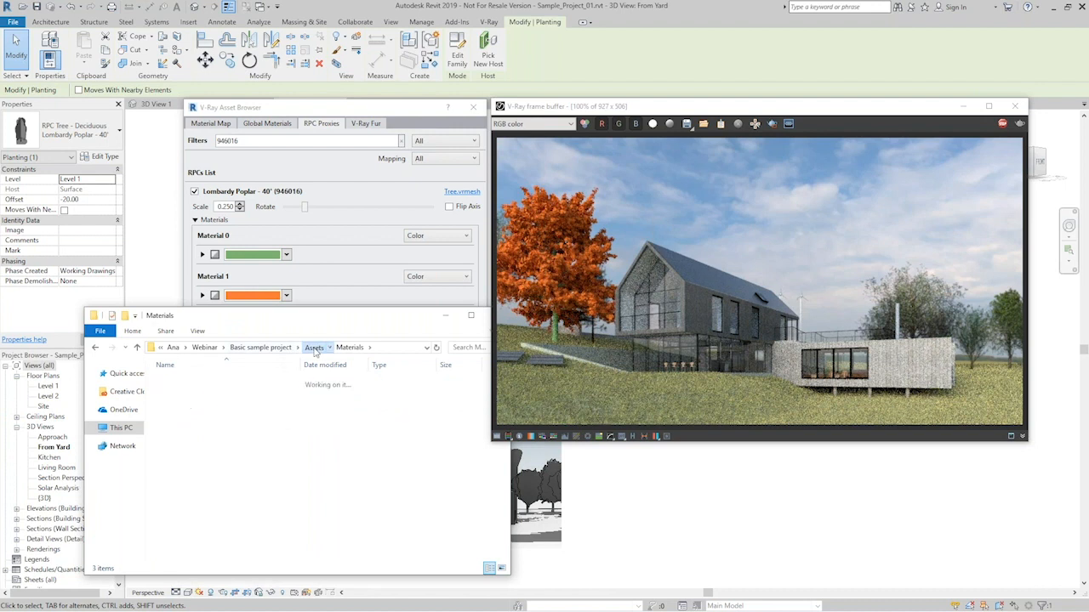
{"action": "double_click", "coordinate": [179, 397]}
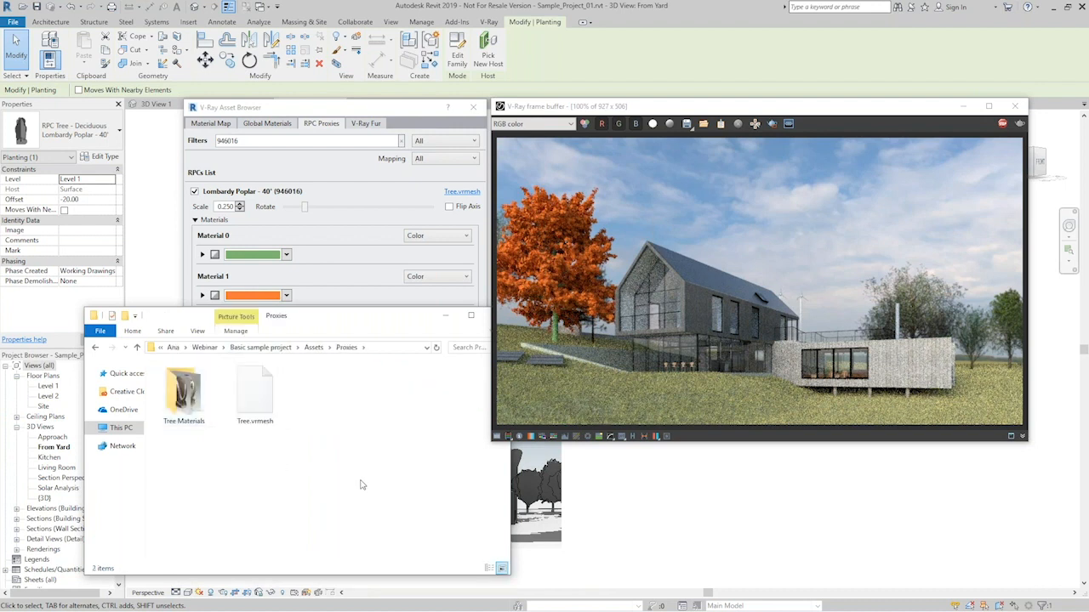
{"action": "double_click", "coordinate": [183, 393]}
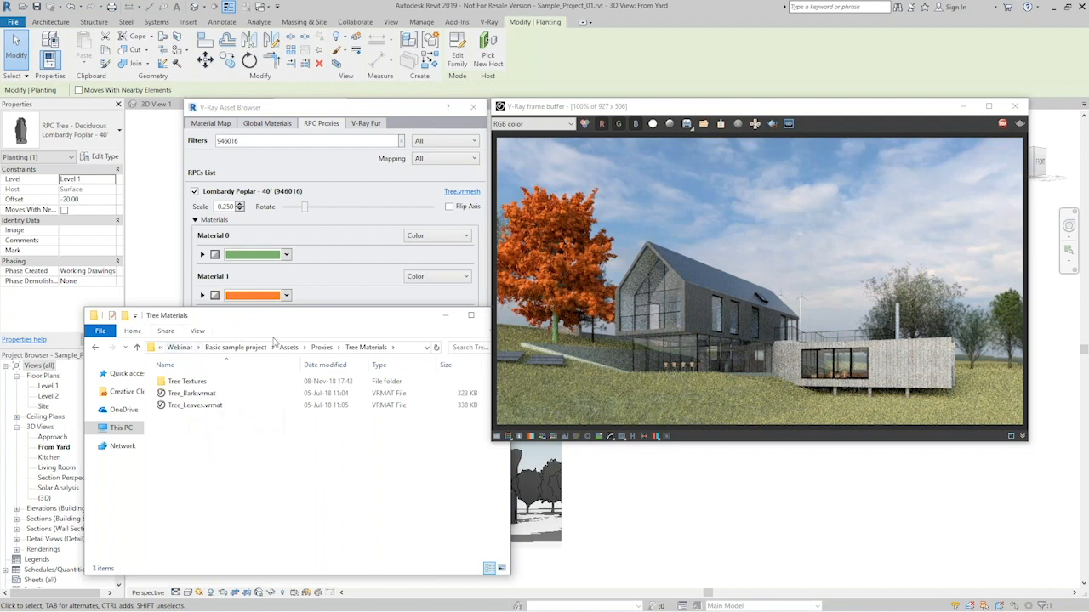
{"action": "left_click_drag", "start_coordinate": [279, 322], "coordinate": [261, 388]}
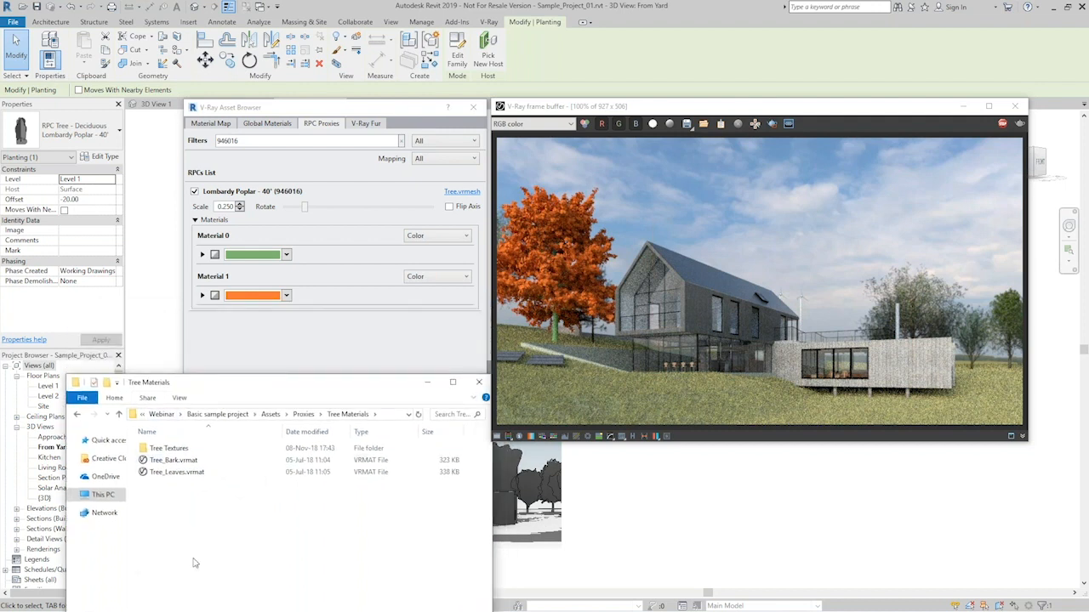
- Assign Tree_Bark.vrmat to Material 0 and Tree_Leaves.vrmat to Material 1 of the Lombardy Poplar proxy, and minimize the folder window
{"action": "left_click_drag", "start_coordinate": [174, 460], "coordinate": [253, 254]}
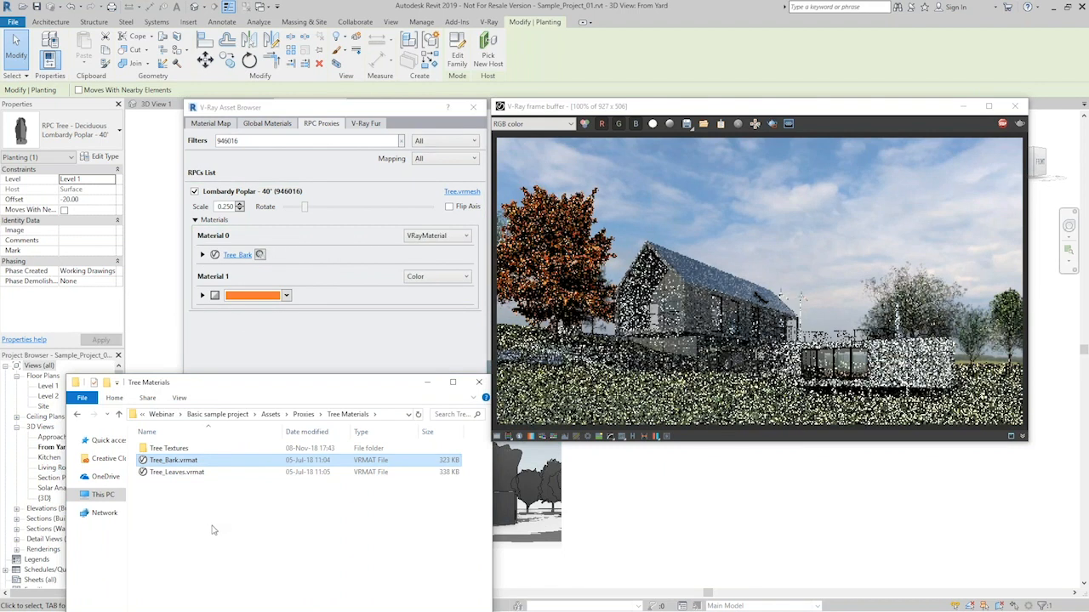
{"action": "left_click", "coordinate": [179, 473]}
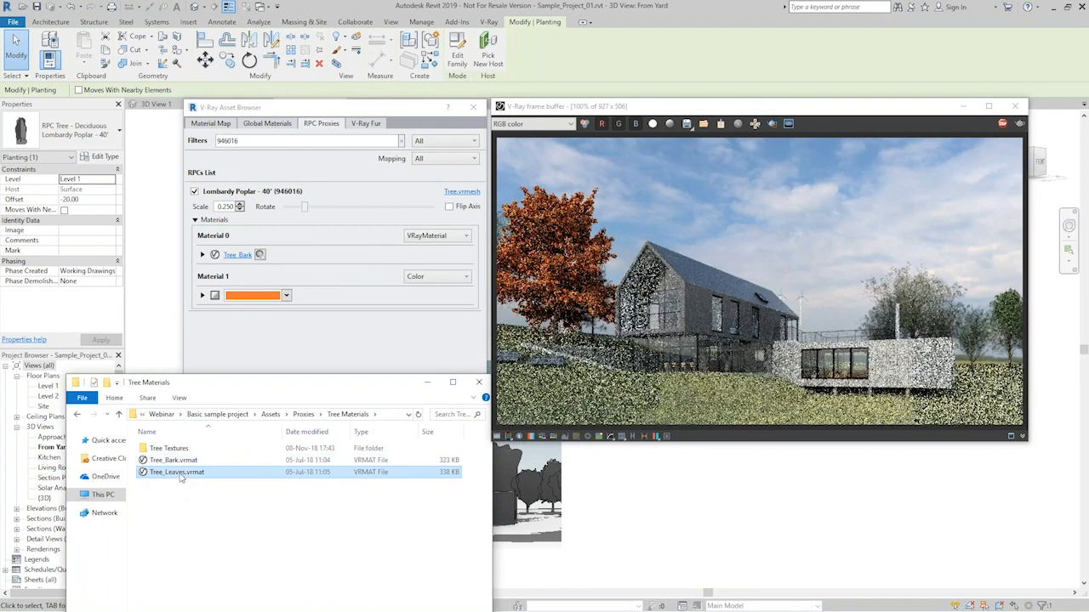
{"action": "left_click_drag", "start_coordinate": [182, 475], "coordinate": [270, 298]}
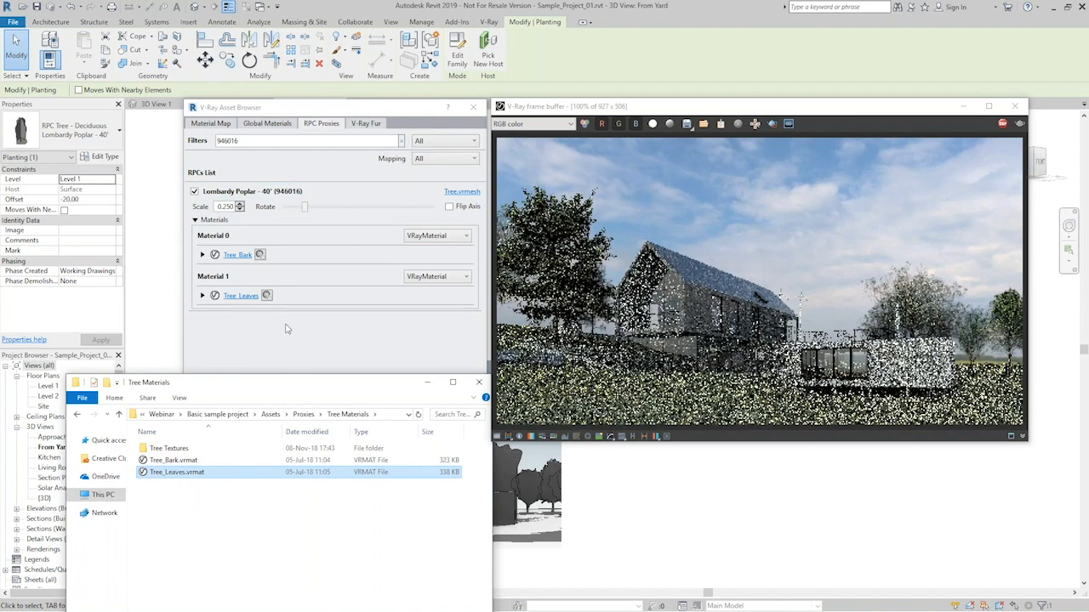
{"action": "left_click_drag", "start_coordinate": [269, 390], "coordinate": [257, 295]}
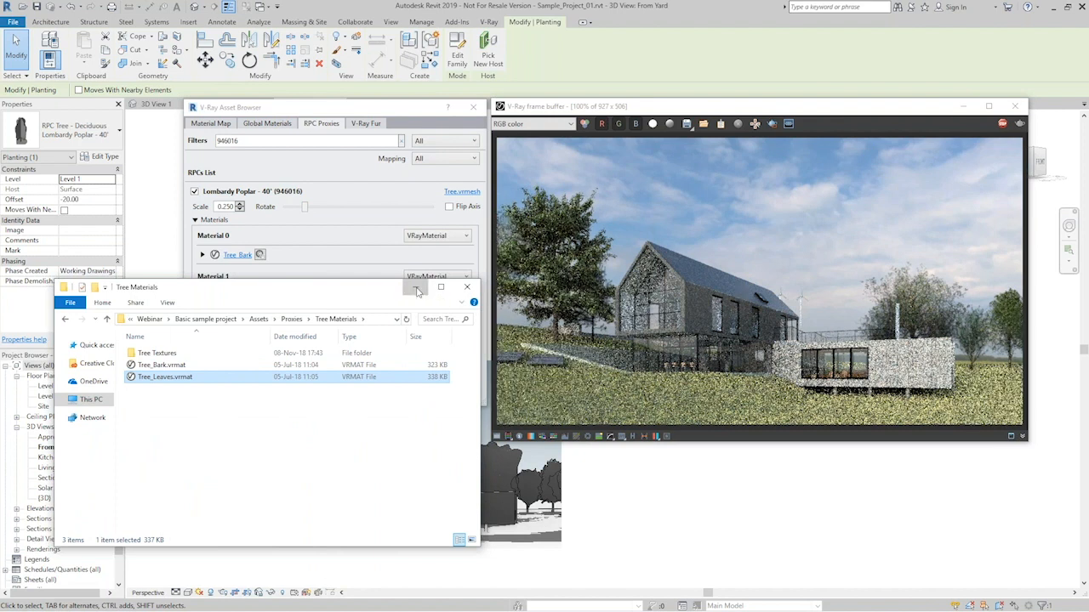
{"action": "left_click", "coordinate": [417, 289]}
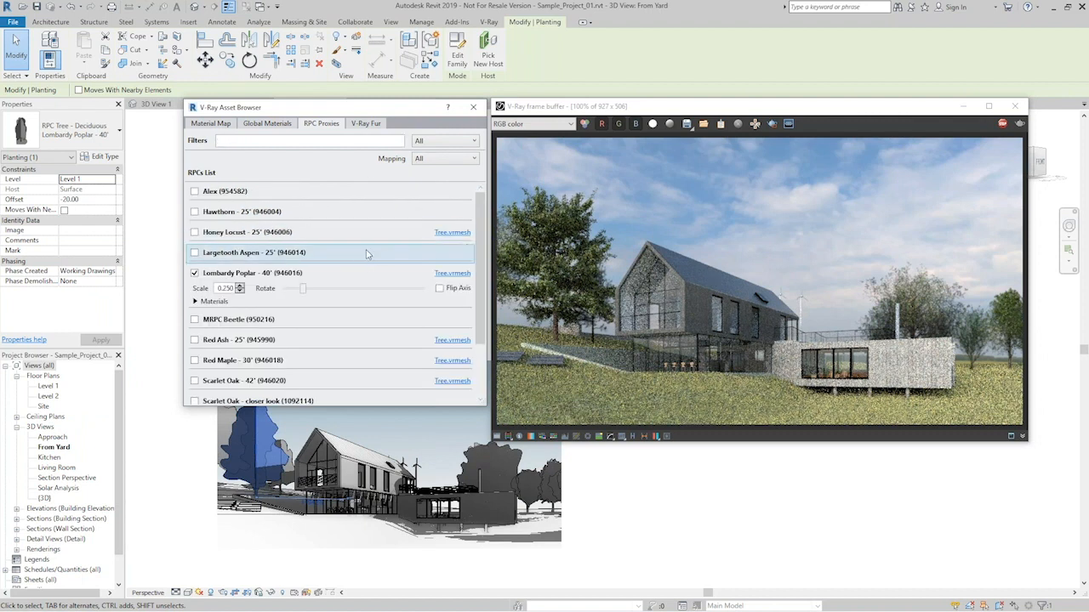
- Enable the RPC proxies for Honey Locust - 25', Red Ash - 25', Red Maple - 30' and Scarlet Oak - 42'
{"action": "left_click", "coordinate": [194, 231]}
{"action": "left_click", "coordinate": [194, 366]}
{"action": "scroll", "coordinate": [330, 308], "scroll_direction": "down", "scroll_amount": 2}
{"action": "left_click", "coordinate": [194, 325]}
{"action": "left_click", "coordinate": [194, 372]}
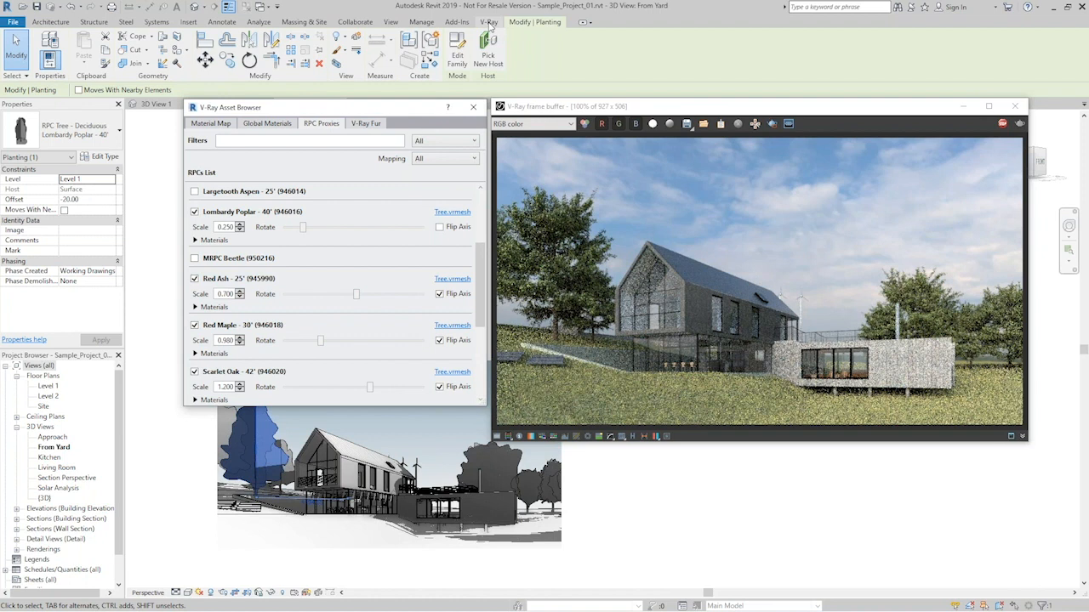
- Enable the Infinite Ground Plane in the V-Ray environment settings with a height of -160.00 cm and close the settings
{"action": "left_click", "coordinate": [489, 22]}
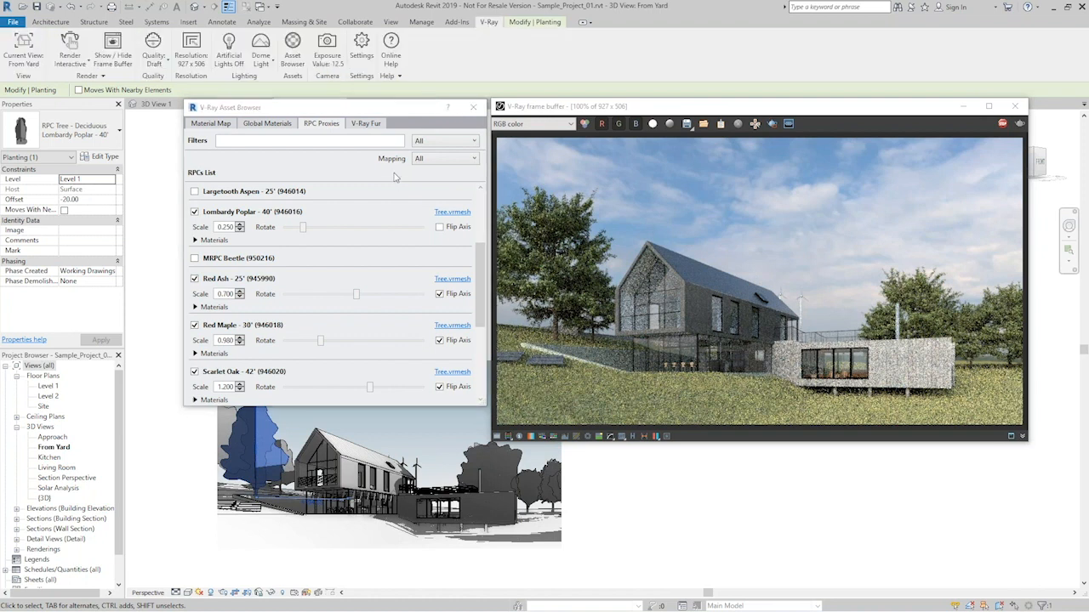
{"action": "left_click", "coordinate": [360, 54]}
{"action": "left_click_drag", "start_coordinate": [456, 149], "coordinate": [204, 226]}
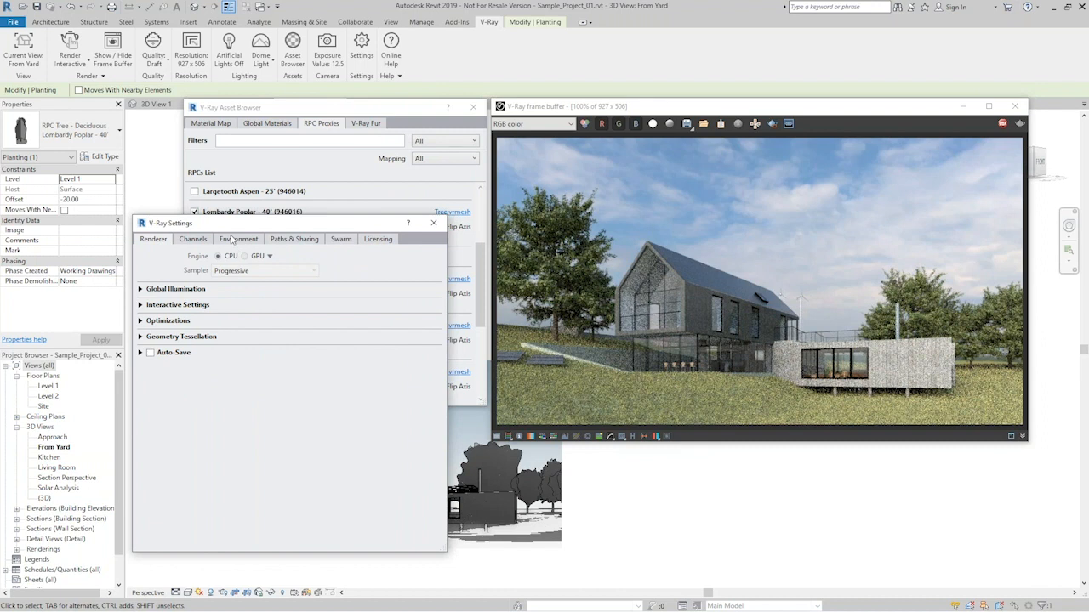
{"action": "left_click", "coordinate": [234, 239]}
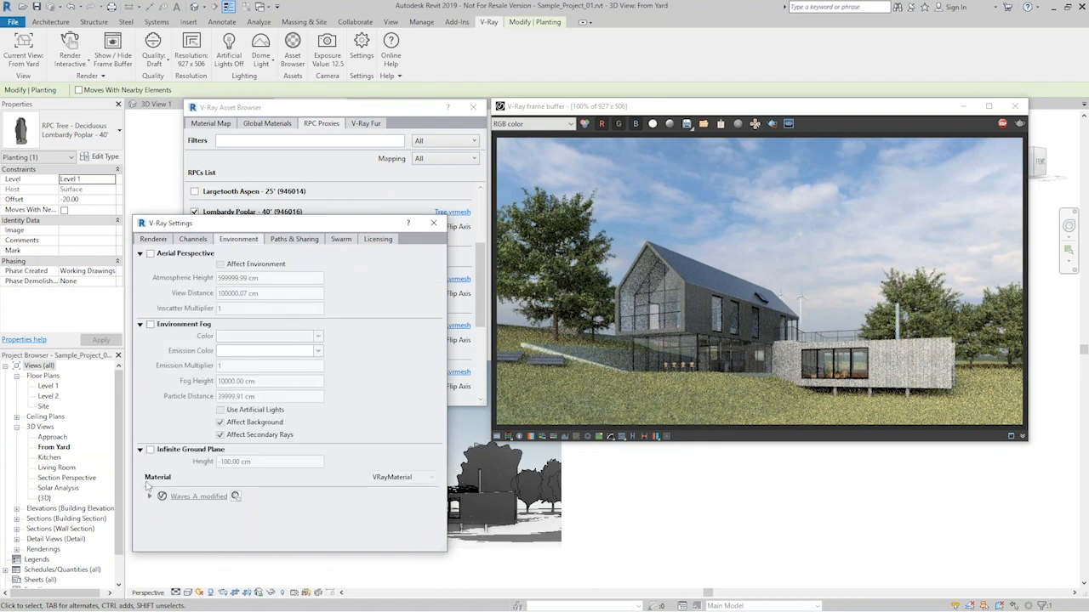
{"action": "left_click", "coordinate": [150, 450]}
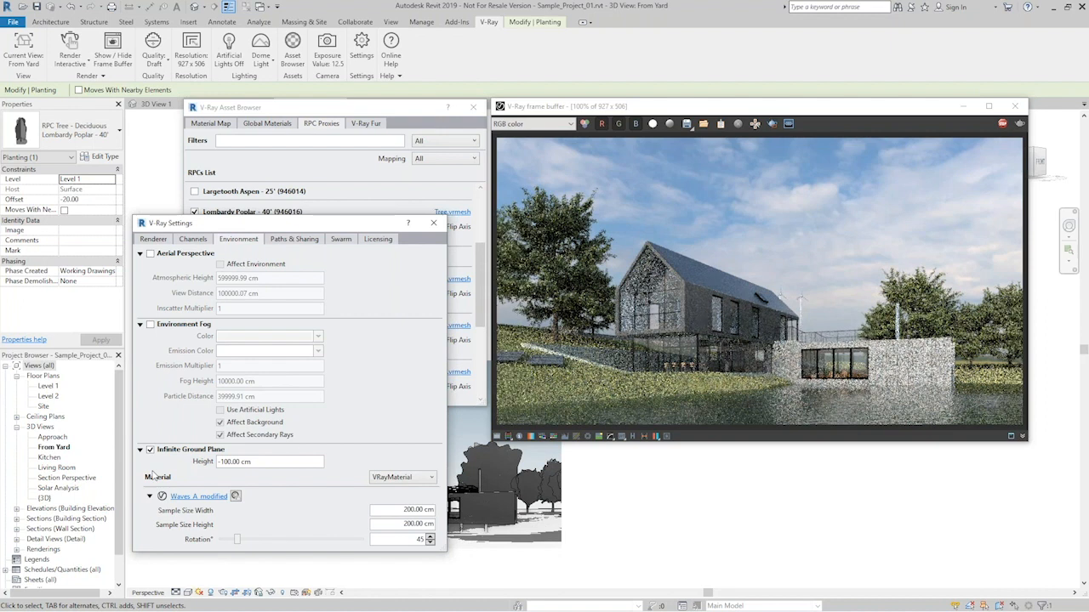
{"action": "left_click_drag", "start_coordinate": [252, 462], "coordinate": [221, 462]}
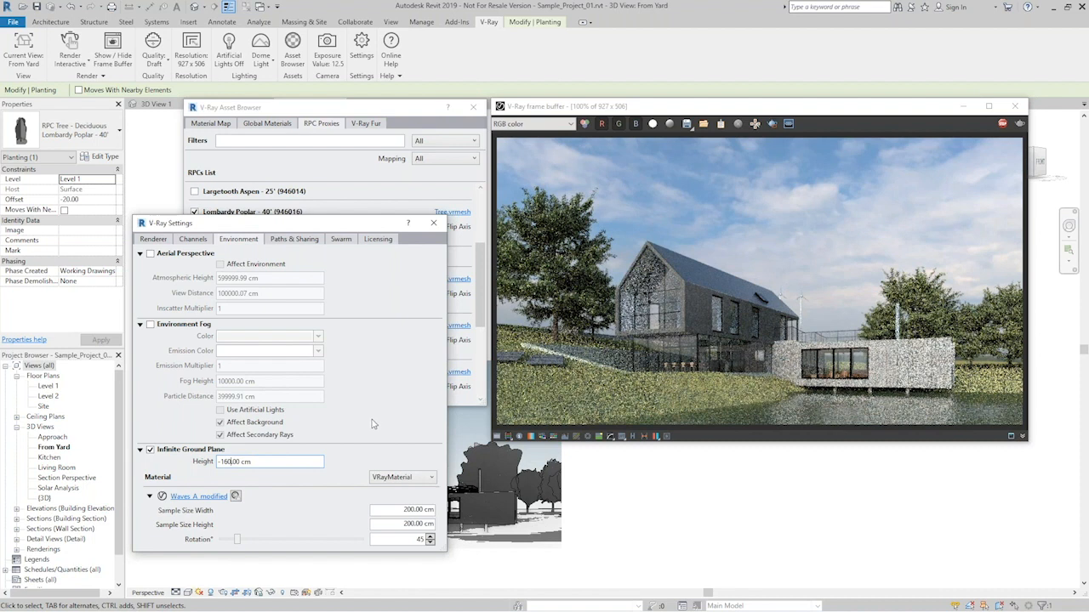
{"action": "left_click", "coordinate": [433, 224]}
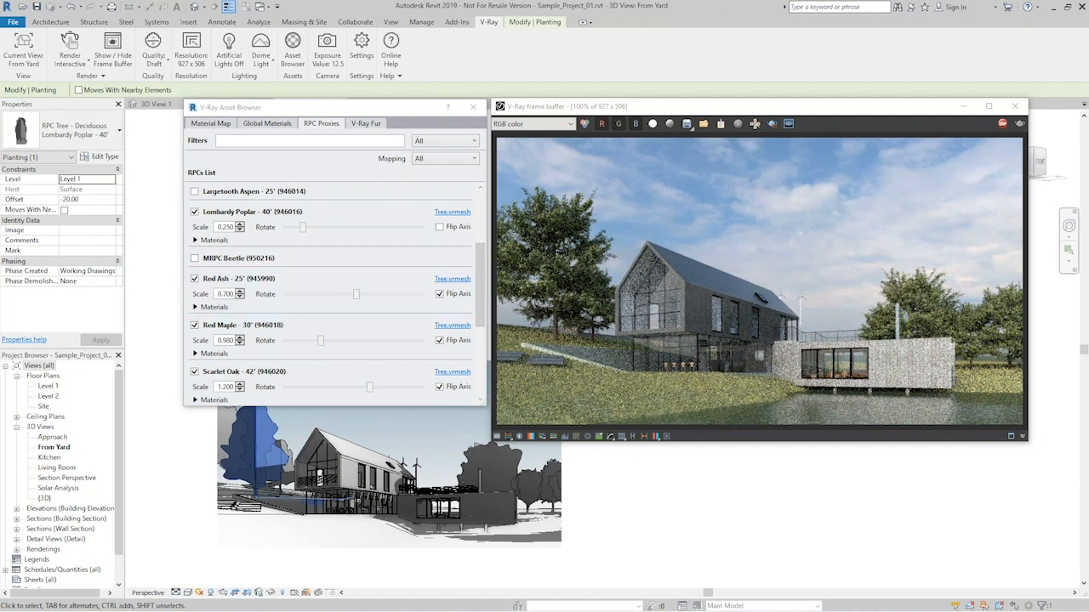
- Select the Lombardy Poplar beside the house and open its Tree_Leaves material in the VRMat Editor
{"action": "left_click", "coordinate": [165, 467]}
{"action": "left_click", "coordinate": [256, 444]}
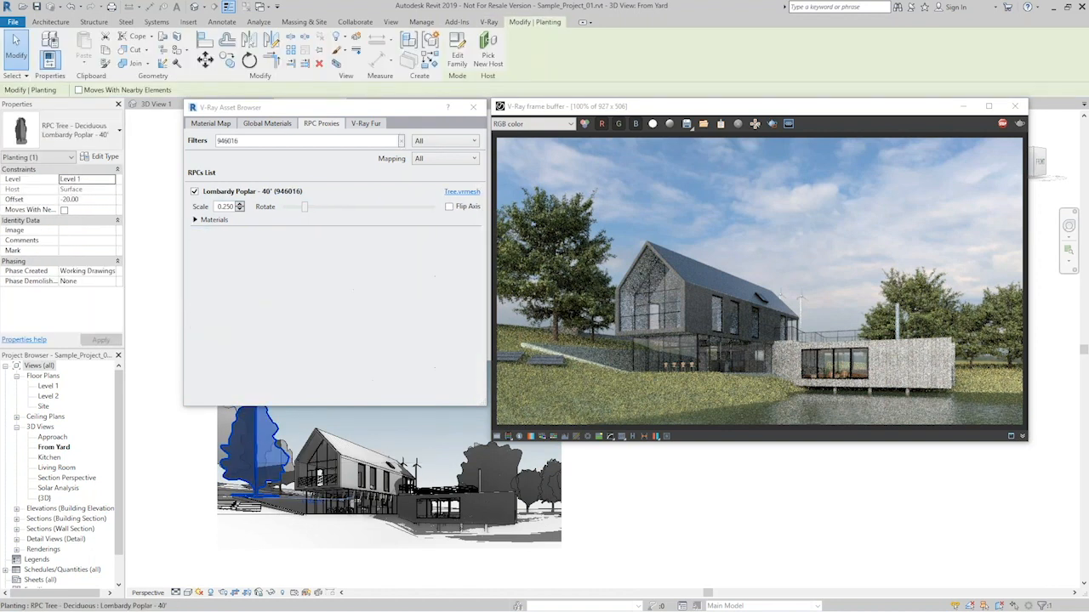
{"action": "left_click", "coordinate": [195, 219]}
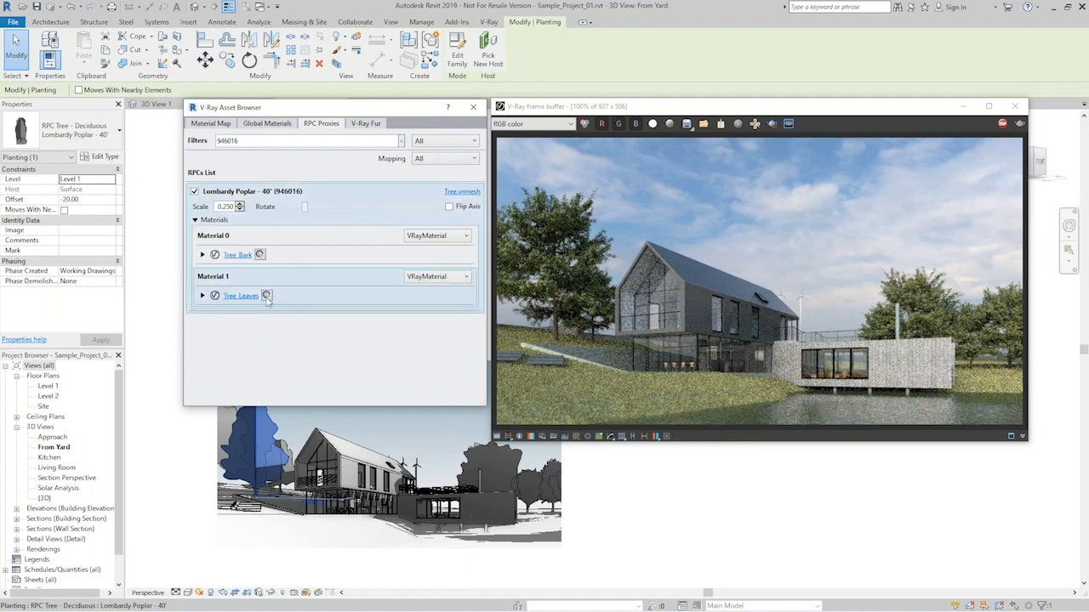
{"action": "left_click", "coordinate": [266, 296]}
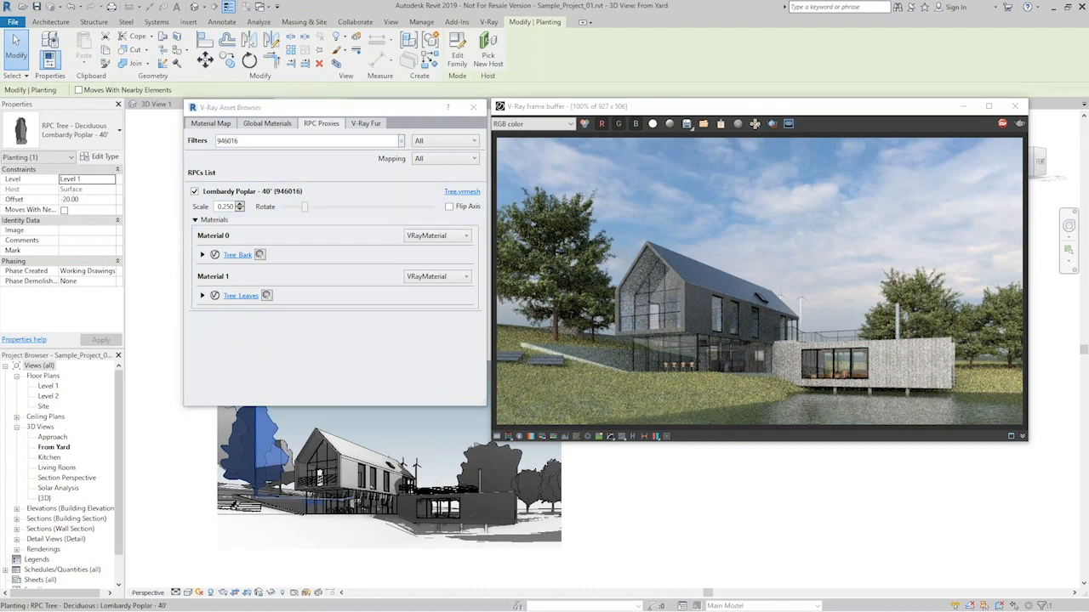
{"action": "left_click_drag", "start_coordinate": [32, 160], "coordinate": [214, 186]}
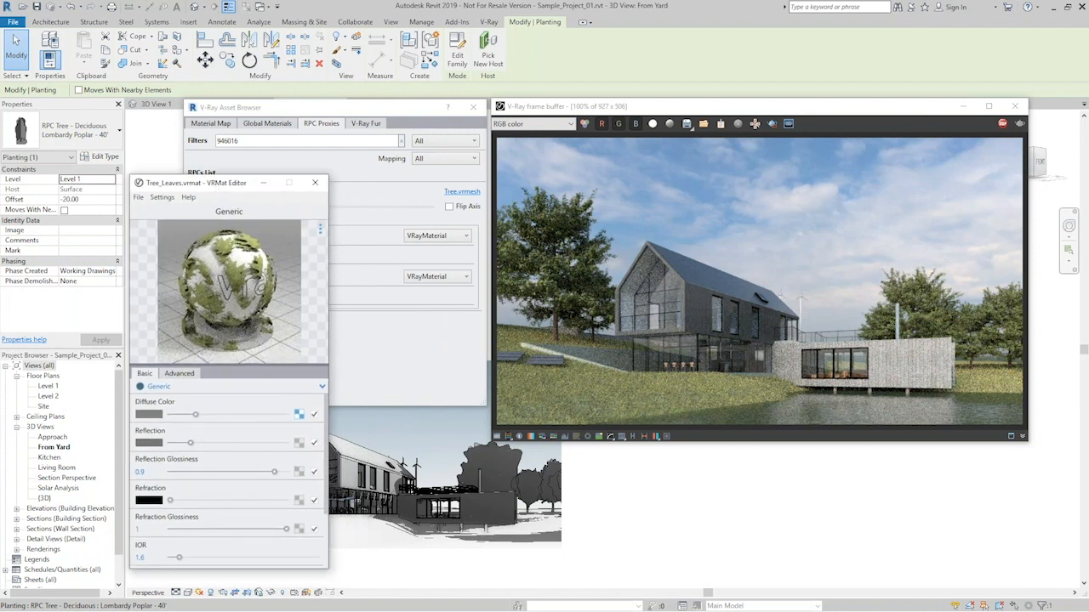
- Look through the Tree Textures folder and examine the bitmap used for the Tree_Leaves diffuse color
{"action": "key", "text": "alt+Tab"}
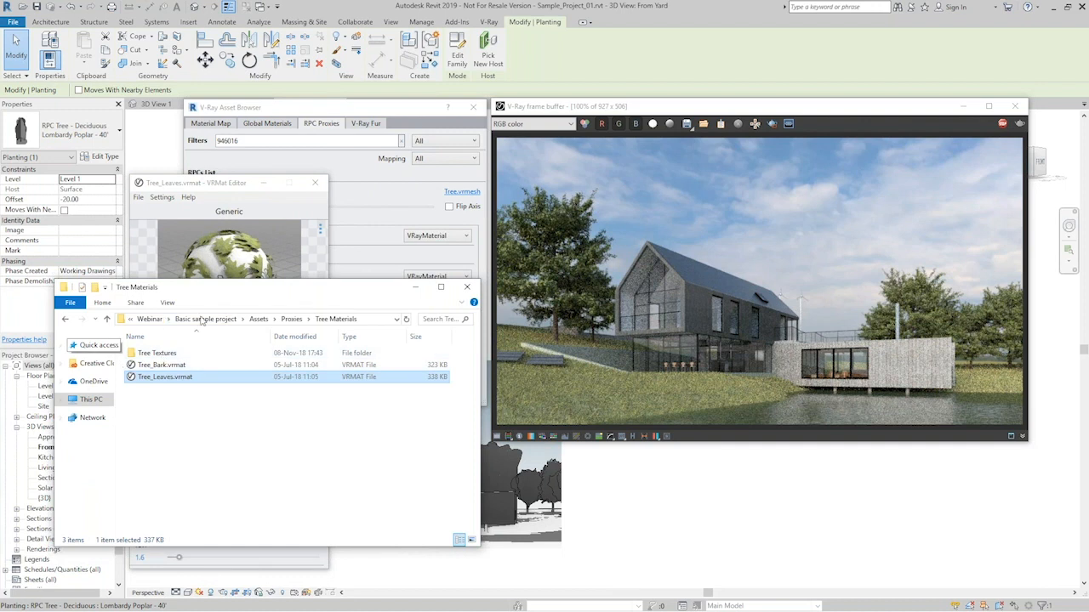
{"action": "left_click_drag", "start_coordinate": [239, 287], "coordinate": [592, 472]}
{"action": "double_click", "coordinate": [230, 379]}
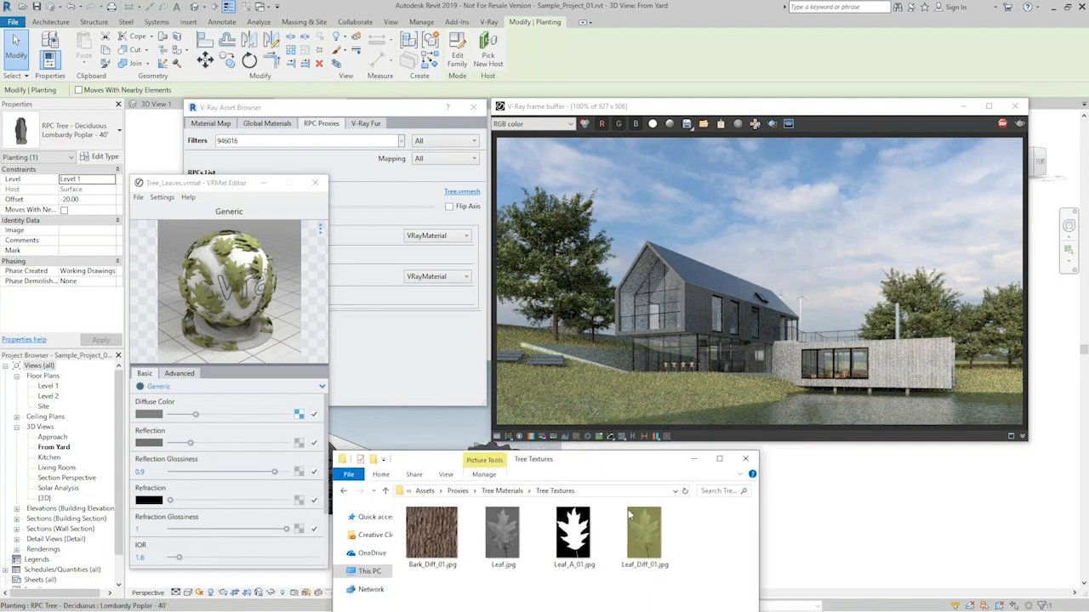
{"action": "left_click", "coordinate": [298, 415]}
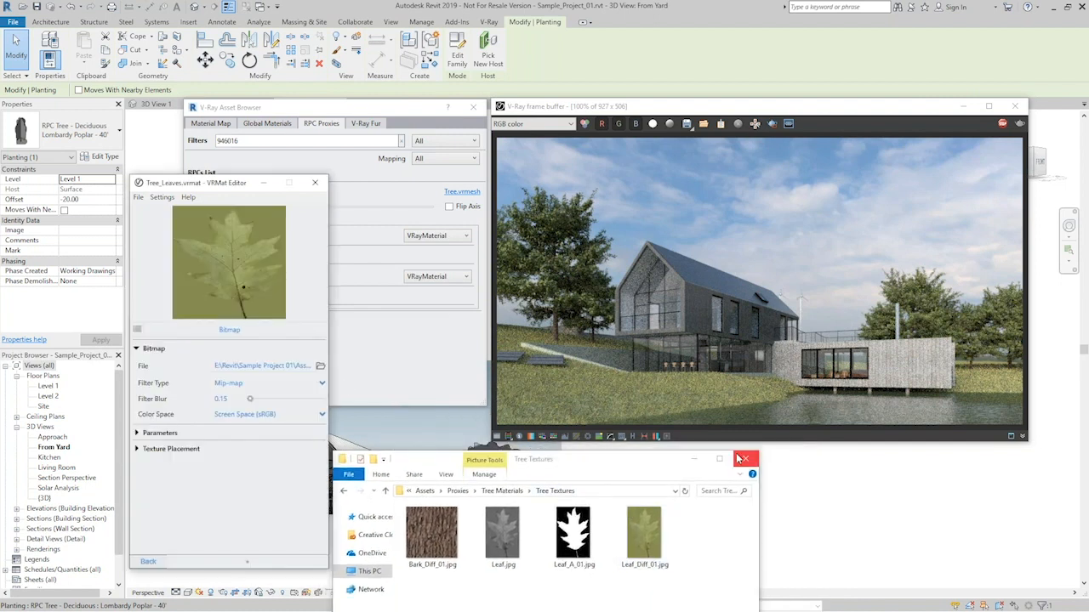
{"action": "left_click", "coordinate": [693, 458]}
{"action": "left_click", "coordinate": [148, 562]}
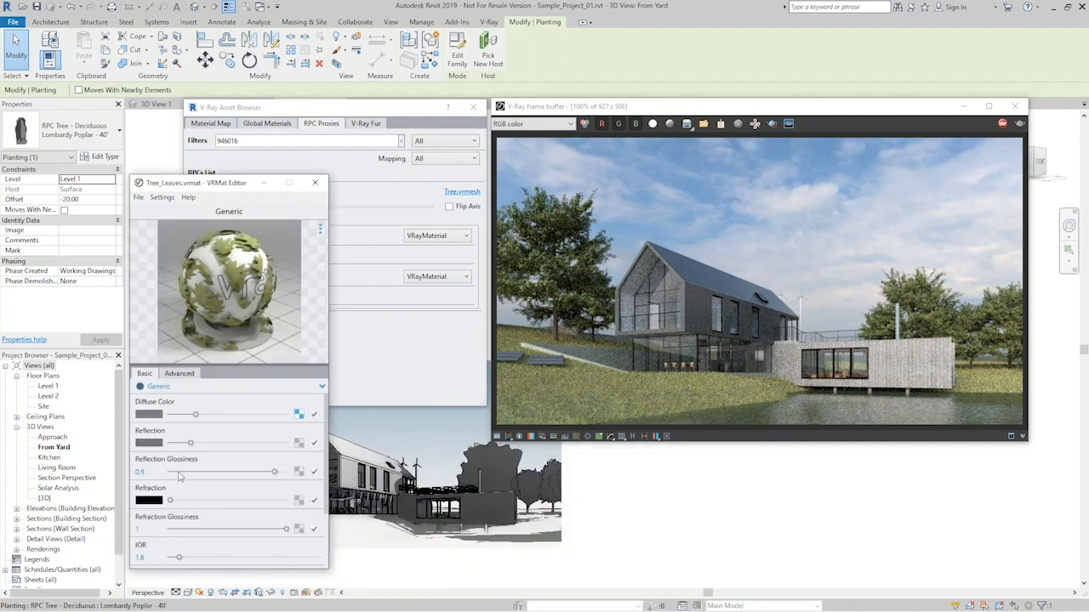
- Examine the bitmap used for the Tree_Leaves opacity and return to the material's main parameters
{"action": "scroll", "coordinate": [251, 511], "scroll_direction": "down", "scroll_amount": 3}
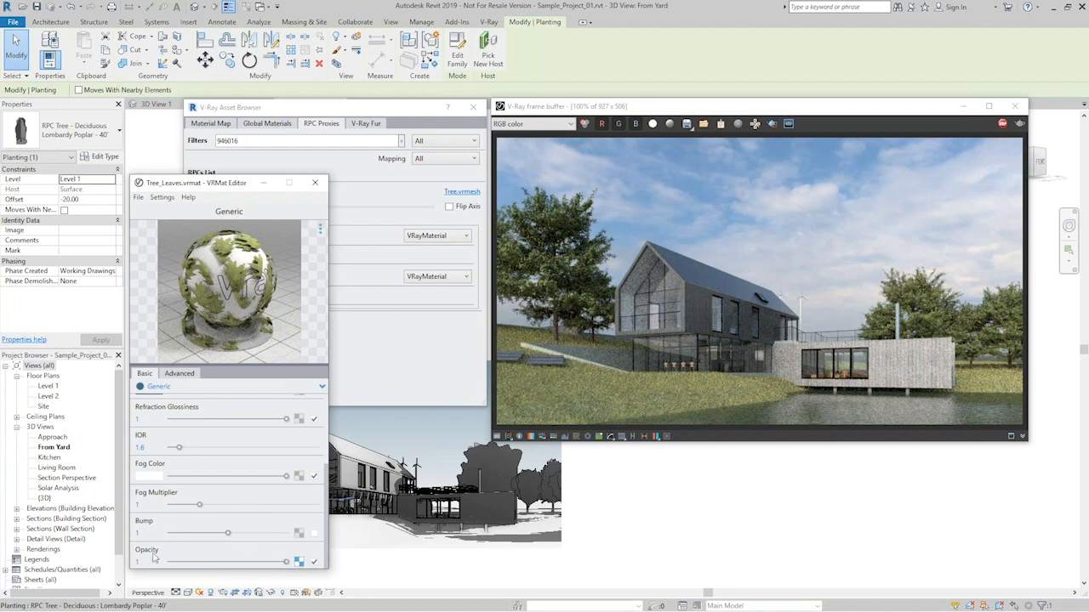
{"action": "left_click", "coordinate": [298, 563]}
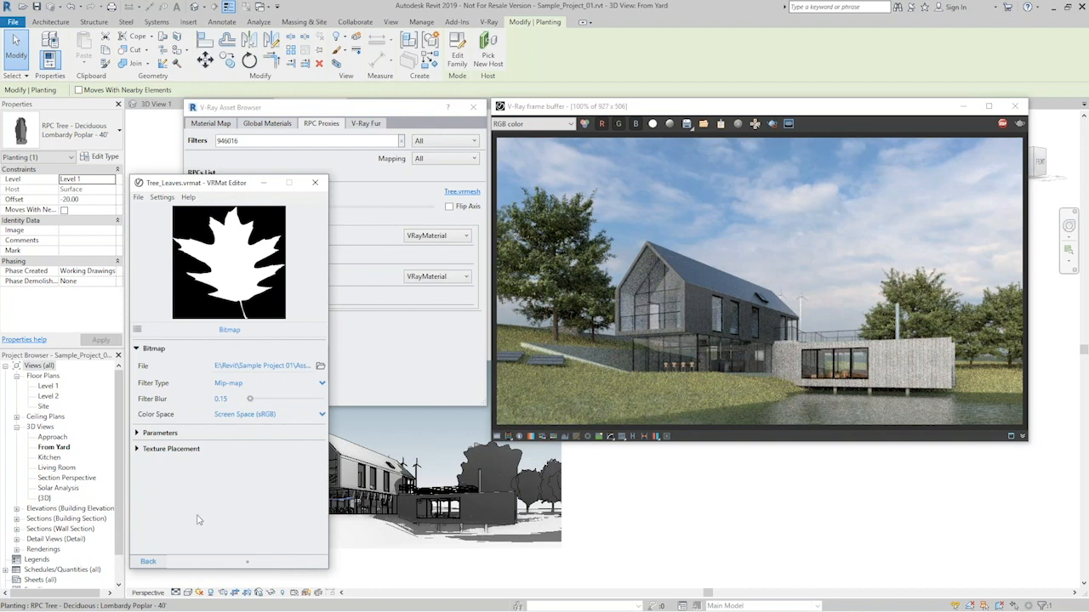
{"action": "left_click", "coordinate": [148, 563]}
{"action": "left_click_drag", "start_coordinate": [224, 185], "coordinate": [221, 188]}
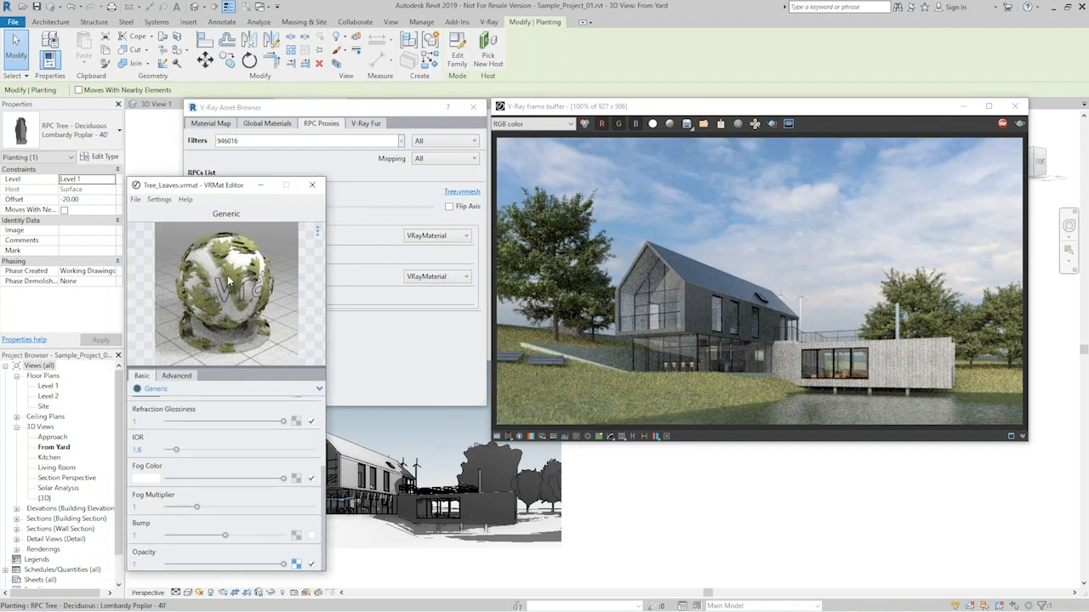
- Copy the leaf bitmap from the Tree_Leaves Diffuse Color and change the diffuse texture type to Mix (Map)
{"action": "scroll", "coordinate": [275, 497], "scroll_direction": "up", "scroll_amount": 3}
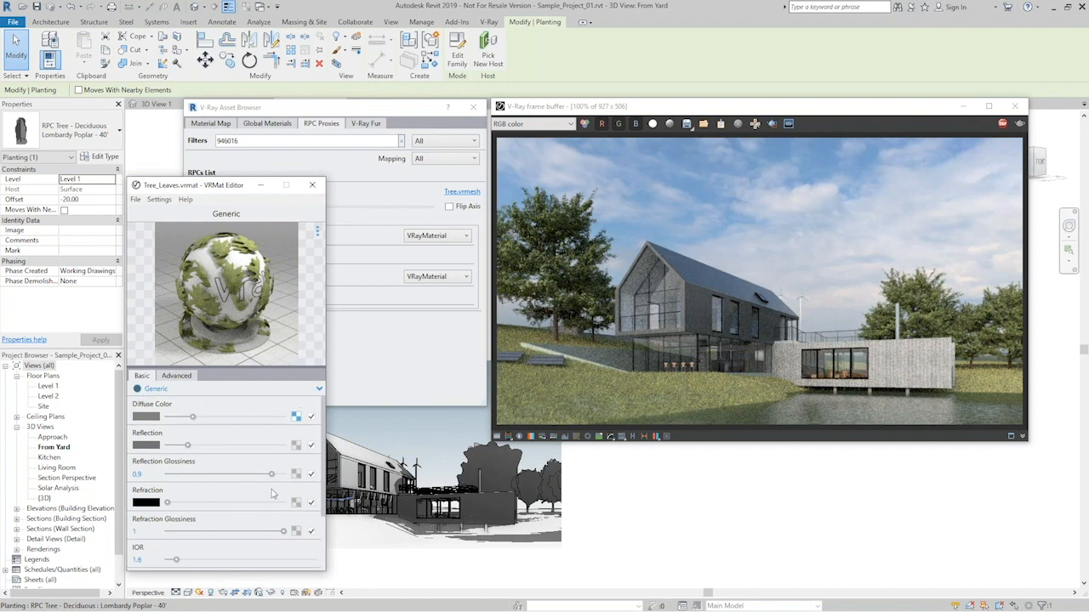
{"action": "mouse_move", "coordinate": [210, 191]}
{"action": "left_mouse_down"}
{"action": "mouse_move", "coordinate": [233, 186]}
{"action": "mouse_move", "coordinate": [219, 197]}
{"action": "left_mouse_up"}
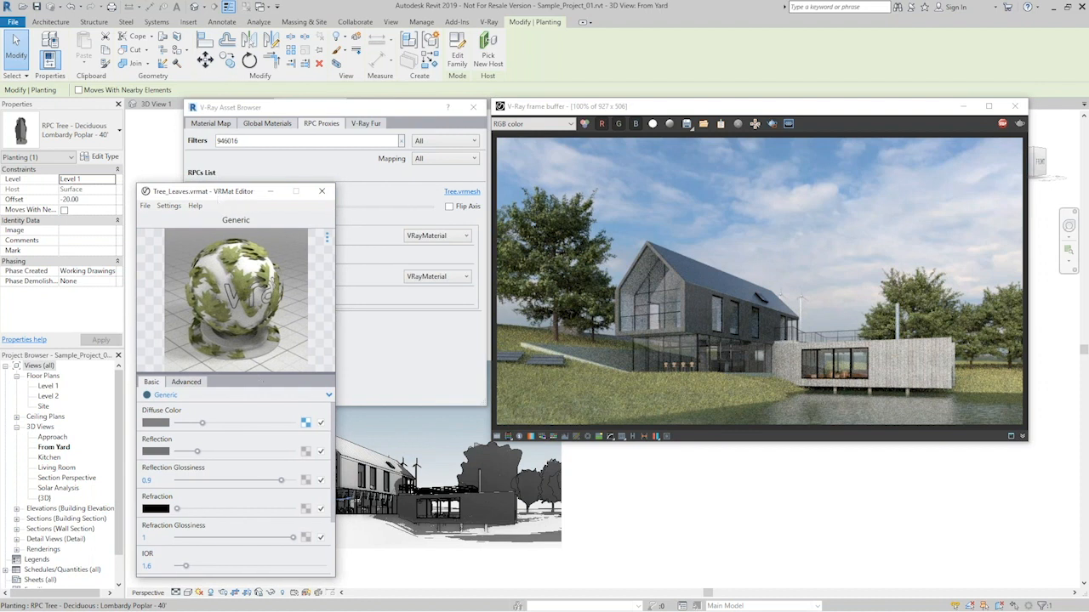
{"action": "right_click", "coordinate": [306, 423]}
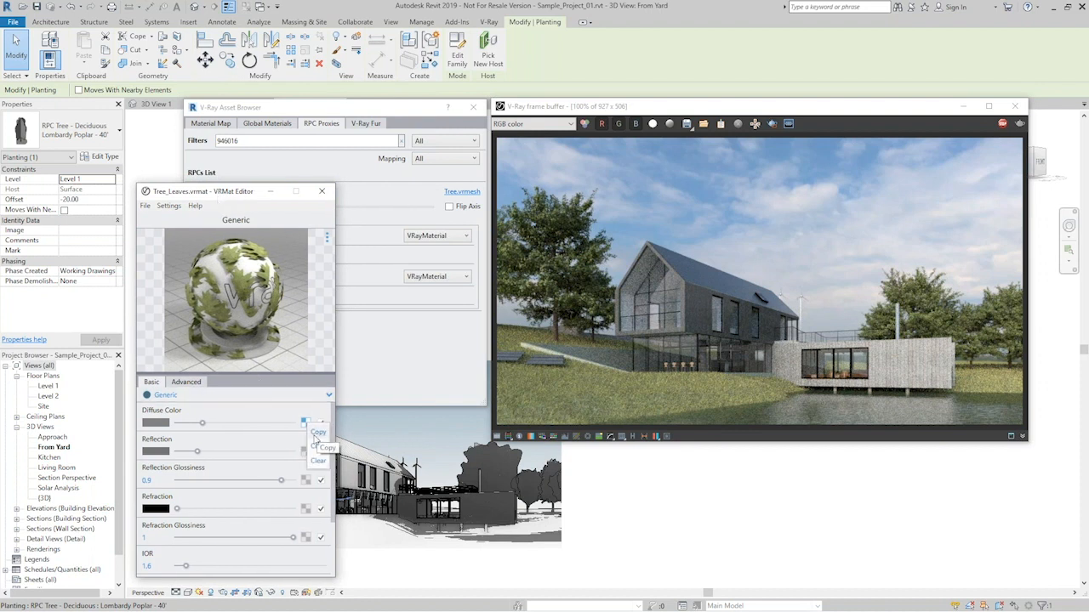
{"action": "left_click", "coordinate": [316, 433]}
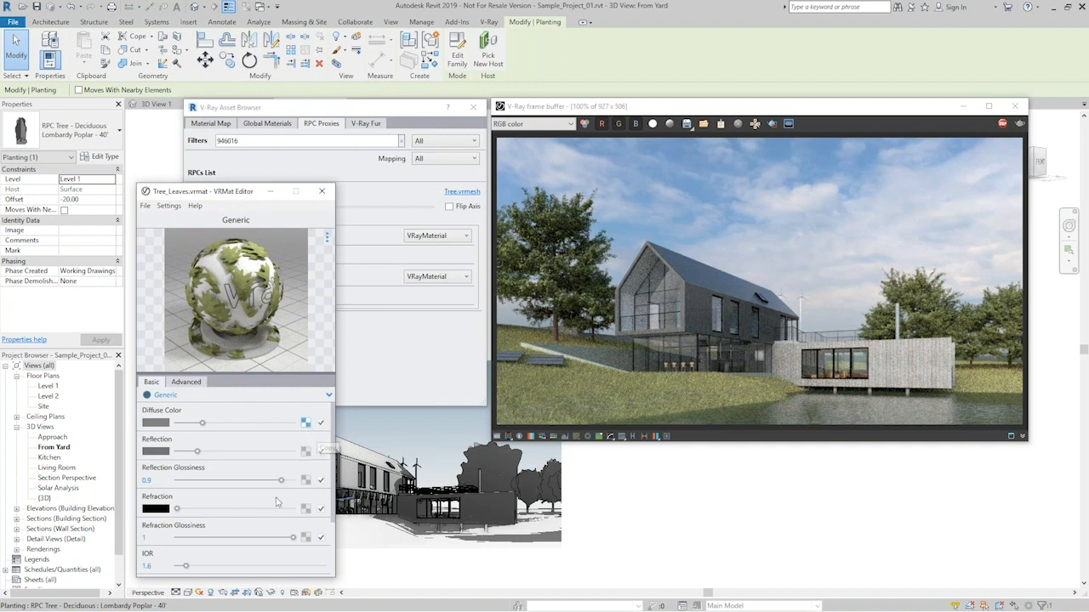
{"action": "left_click", "coordinate": [306, 423]}
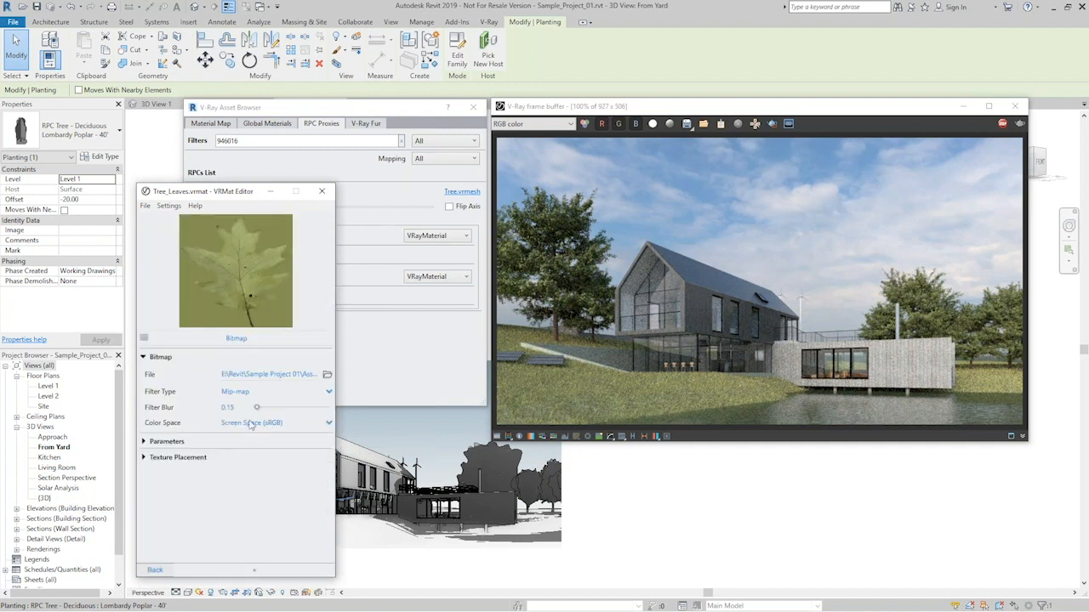
{"action": "left_click", "coordinate": [145, 339]}
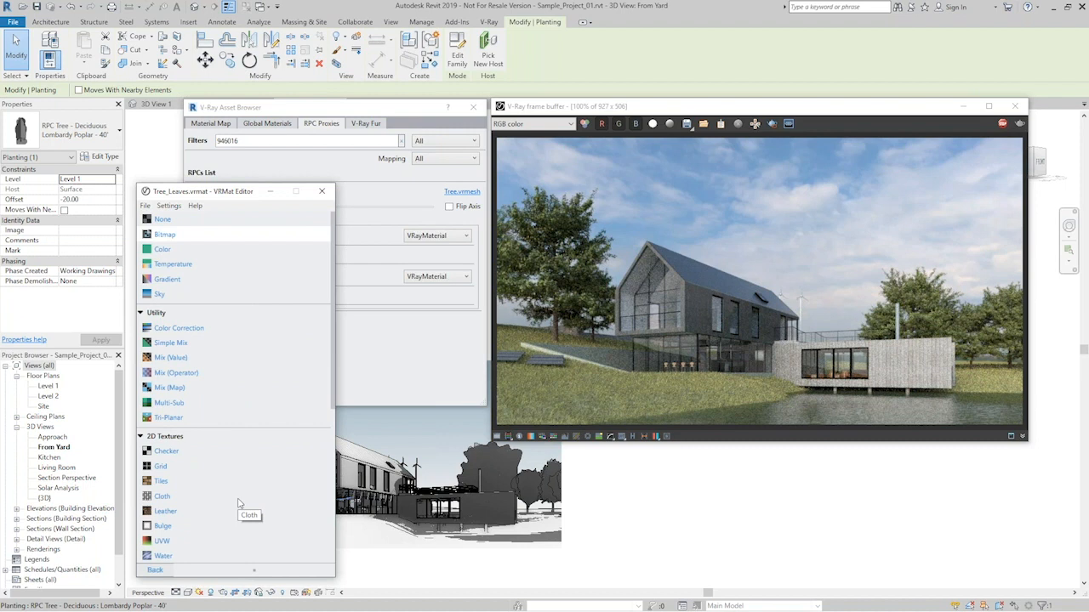
{"action": "left_click", "coordinate": [171, 388]}
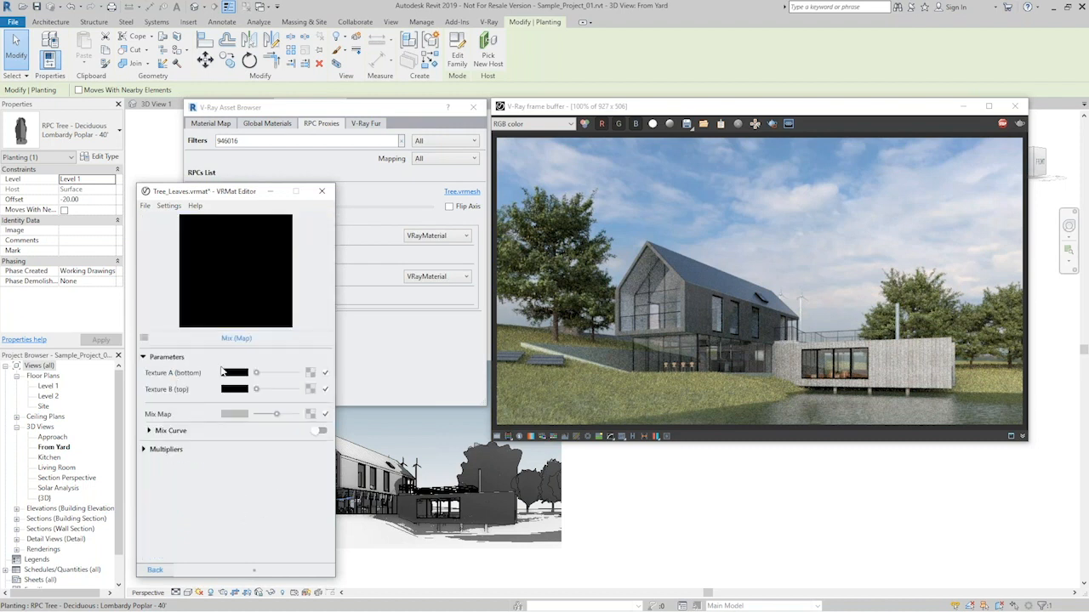
- Paste the leaf bitmap as a copy into Texture A (bottom) and into the input of a new Color Correction for Texture B (top)
{"action": "right_click", "coordinate": [310, 374]}
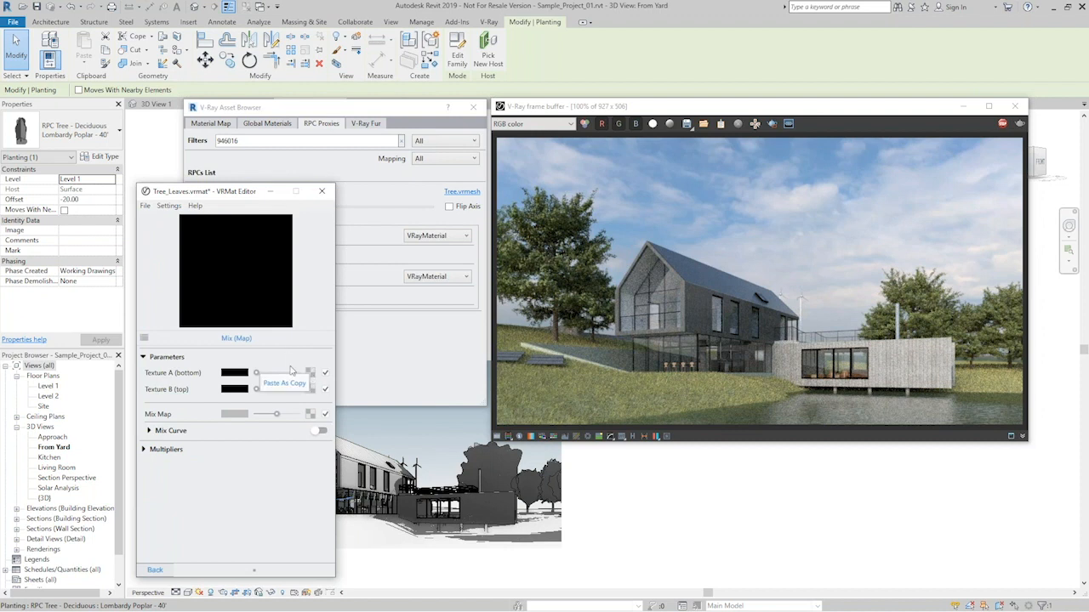
{"action": "left_click", "coordinate": [283, 384]}
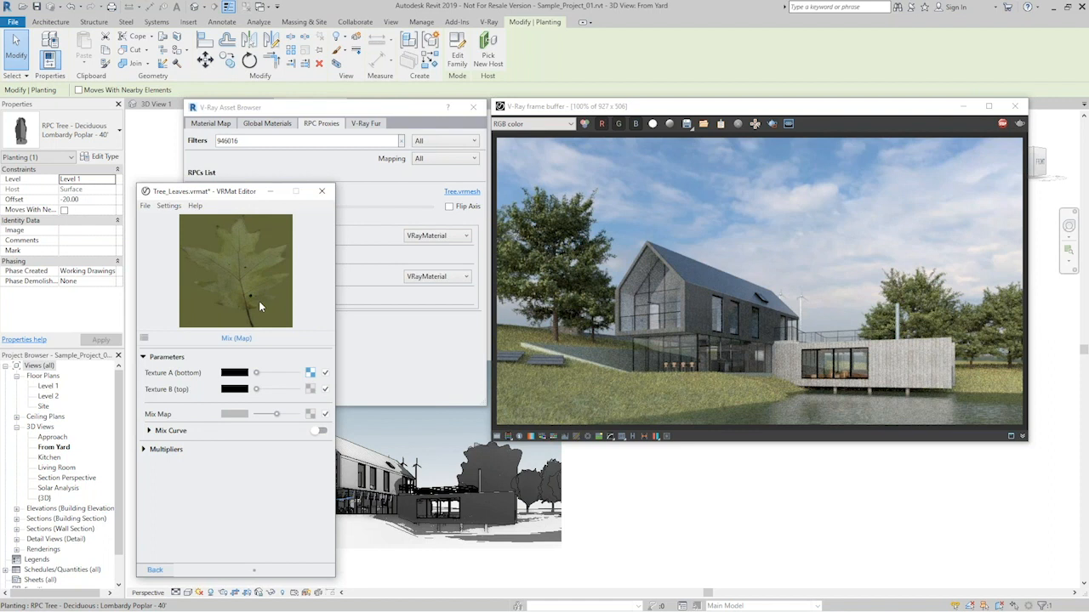
{"action": "left_click", "coordinate": [310, 390]}
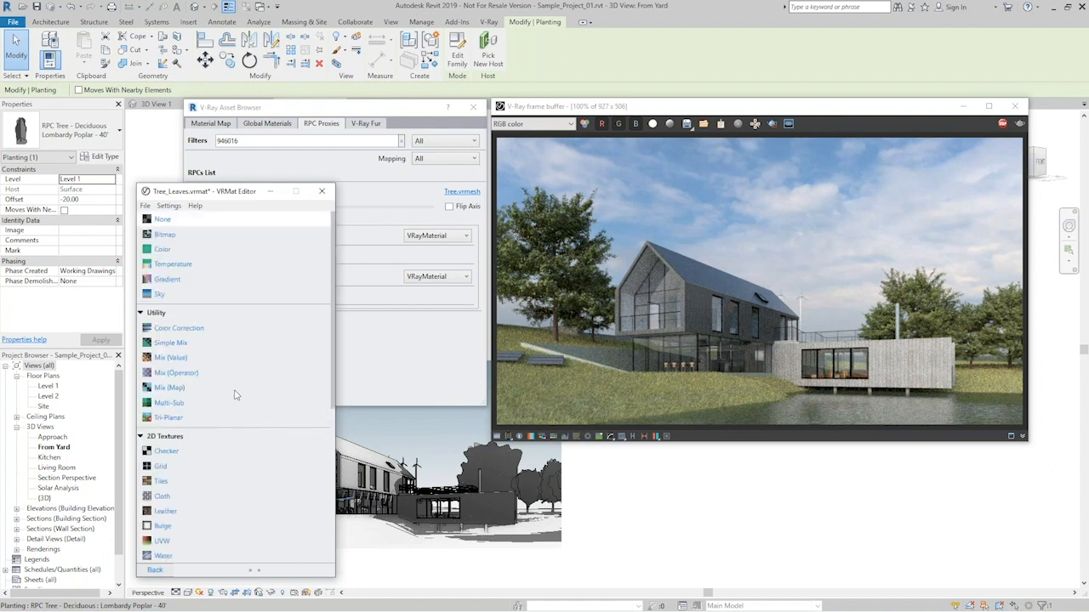
{"action": "left_click", "coordinate": [189, 332]}
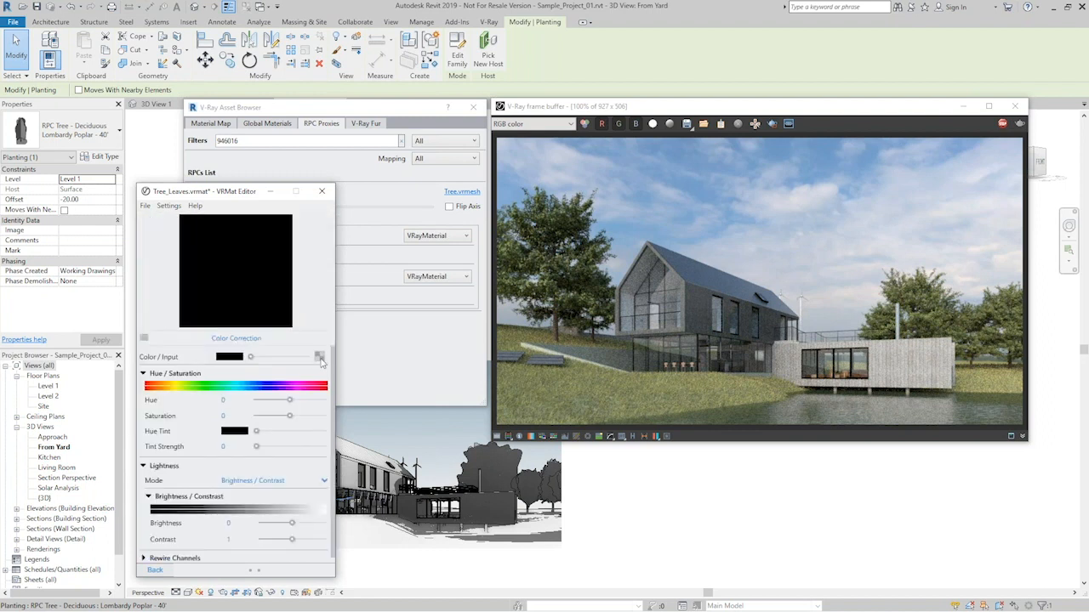
{"action": "left_click_drag", "start_coordinate": [291, 368], "coordinate": [293, 369]}
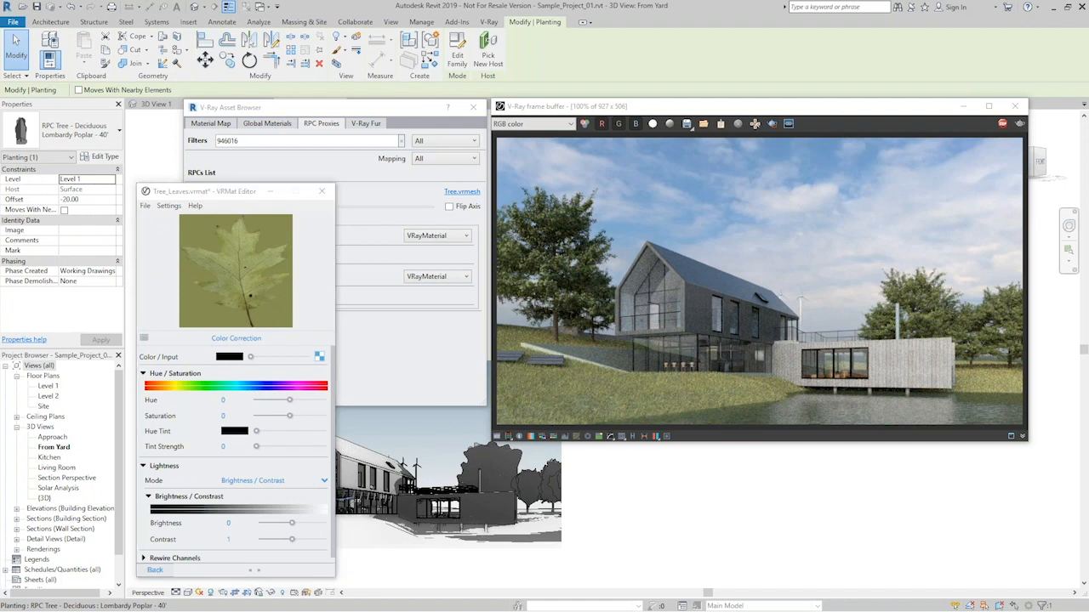
- Set the Color Correction's Hue Tint to an orange of R 0.905, G 0.633, B 0.271
{"action": "left_click_drag", "start_coordinate": [0, 293], "coordinate": [289, 394]}
{"action": "left_click", "coordinate": [283, 428]}
{"action": "left_click_drag", "start_coordinate": [221, 422], "coordinate": [222, 419]}
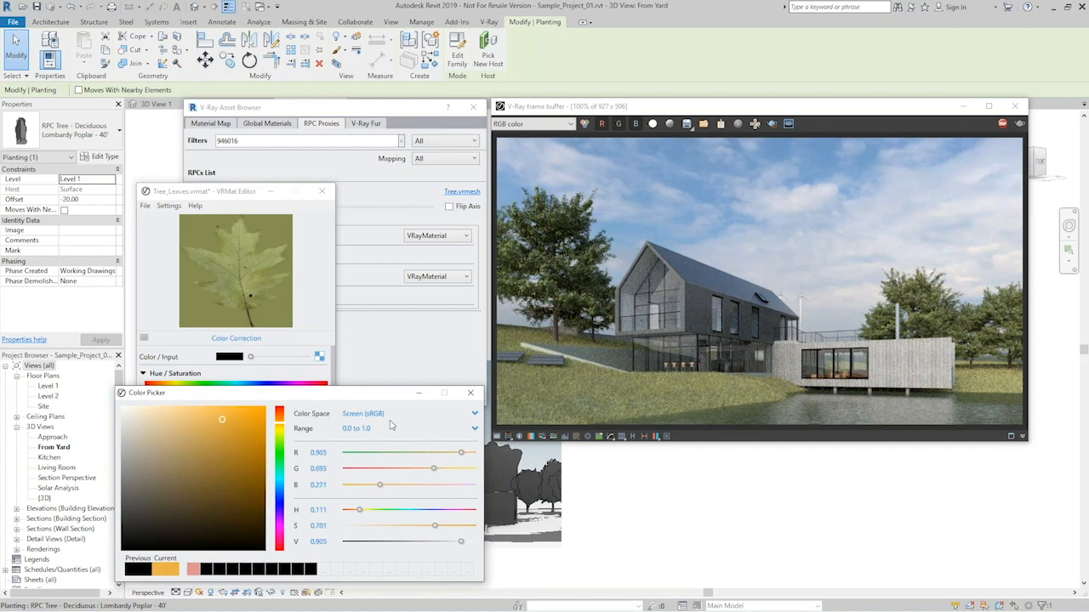
{"action": "left_click_drag", "start_coordinate": [281, 428], "coordinate": [280, 423]}
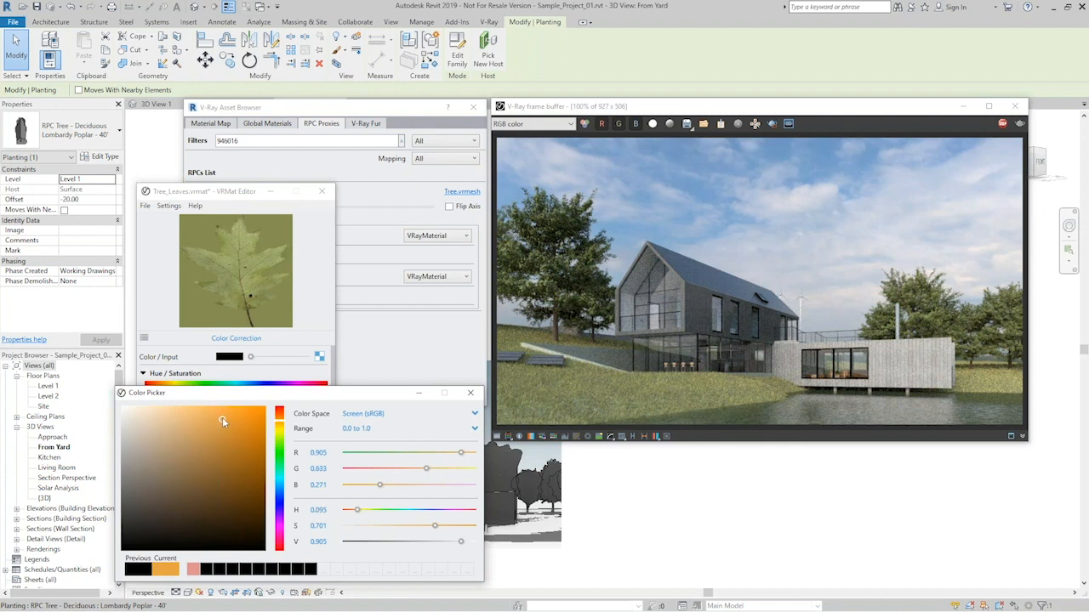
{"action": "left_click", "coordinate": [471, 392]}
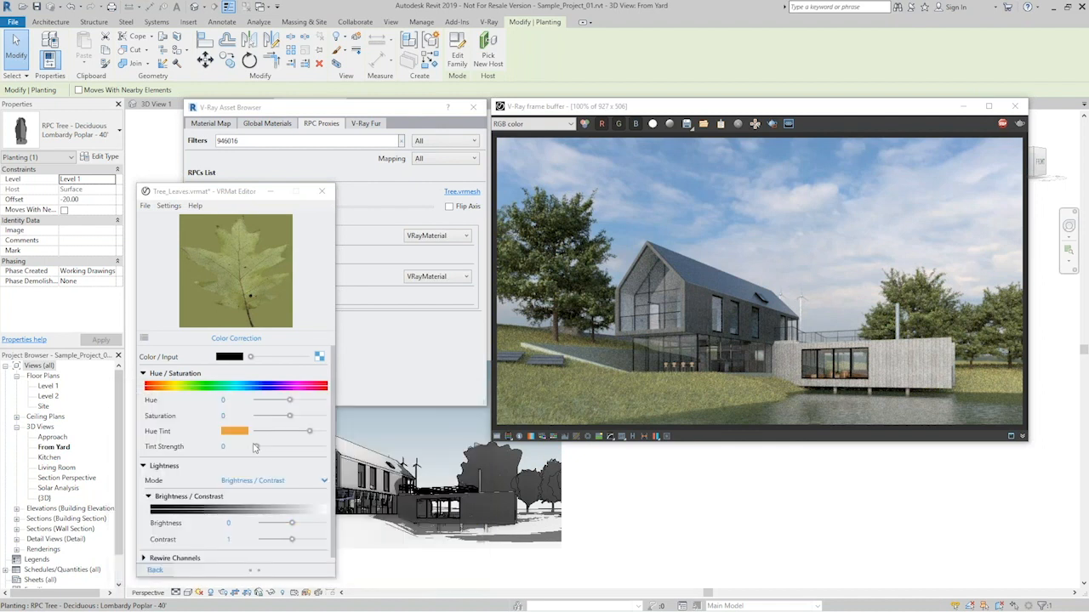
- Set the Color Correction's Tint Strength to 1 and Saturation to 0.57, and return to the Mix (Map) texture
{"action": "left_click_drag", "start_coordinate": [256, 447], "coordinate": [354, 461]}
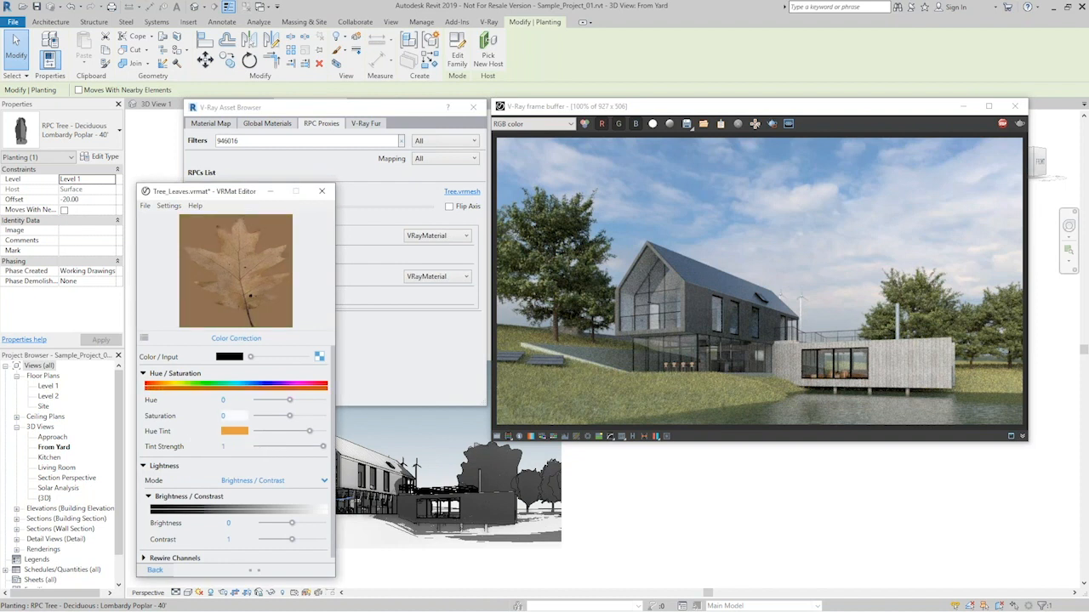
{"action": "left_click_drag", "start_coordinate": [289, 418], "coordinate": [308, 418]}
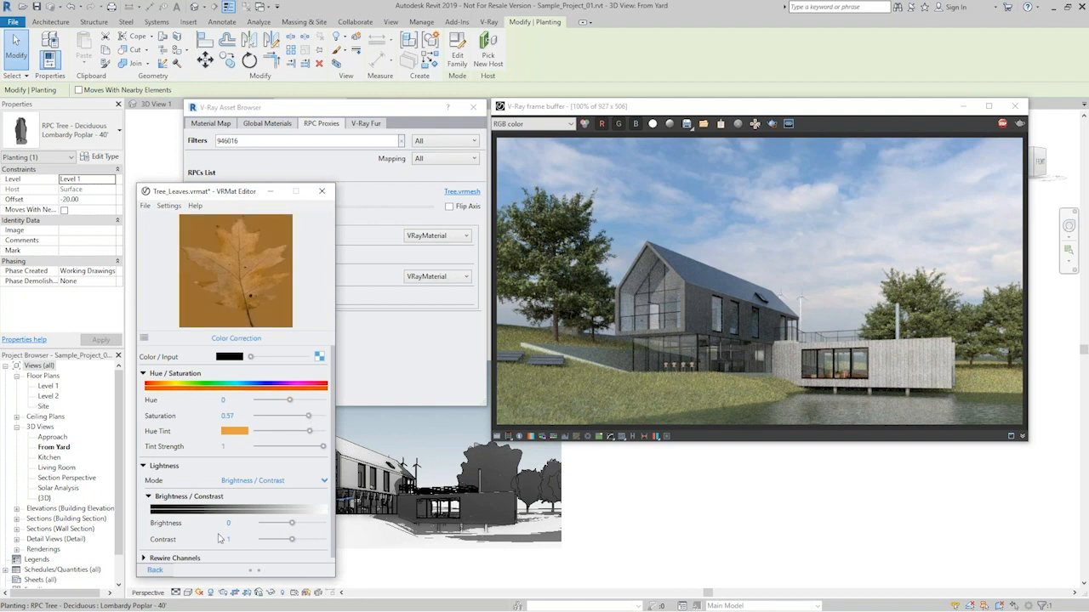
{"action": "left_click", "coordinate": [155, 570]}
- Load Leaf.jpg from the Tree Textures folder as a Bitmap in the Mix Map slot and return to the Mix (Map) parameters
{"action": "left_click", "coordinate": [312, 415]}
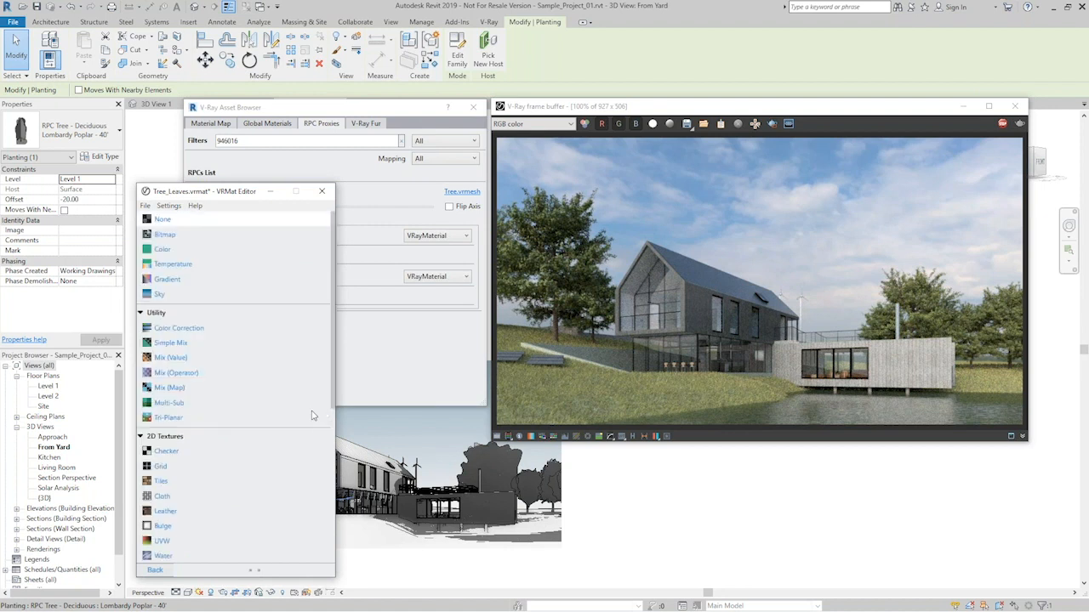
{"action": "left_click", "coordinate": [165, 235]}
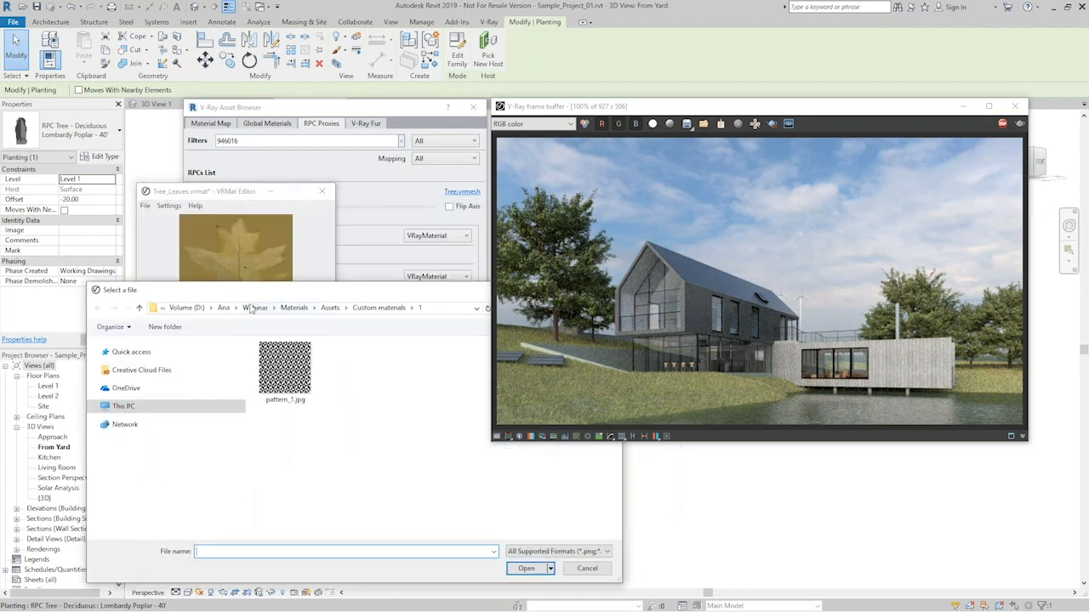
{"action": "left_click", "coordinate": [258, 311]}
{"action": "double_click", "coordinate": [312, 360]}
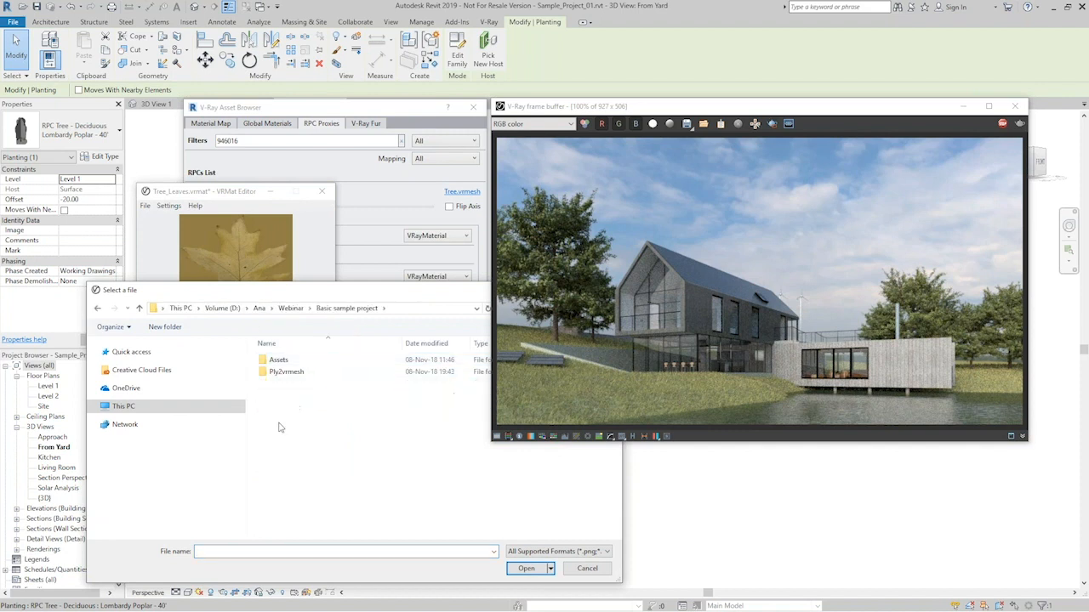
{"action": "double_click", "coordinate": [285, 361]}
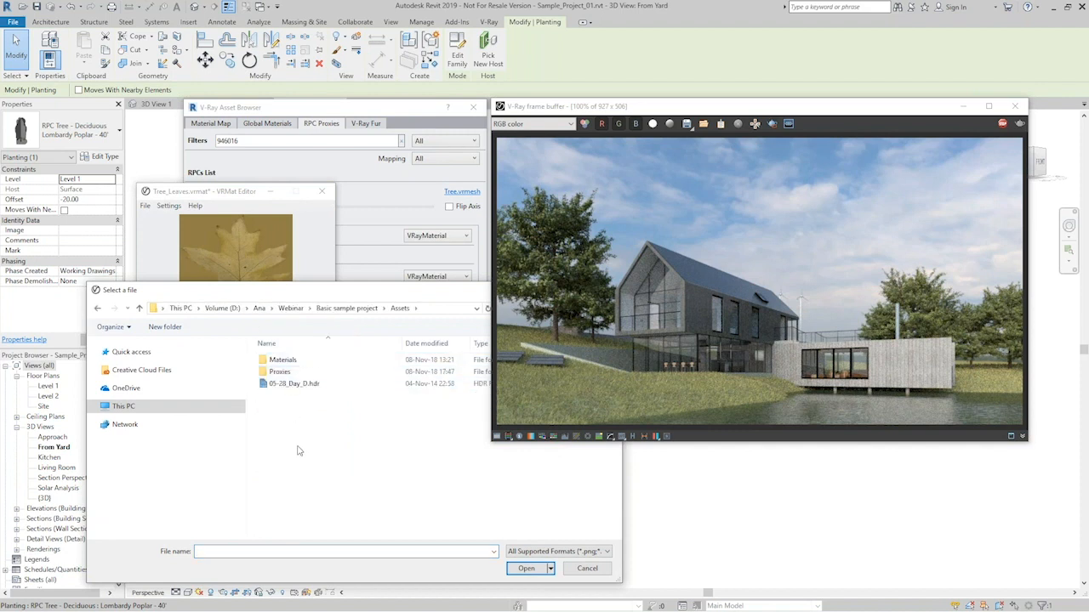
{"action": "double_click", "coordinate": [289, 377]}
{"action": "double_click", "coordinate": [280, 367]}
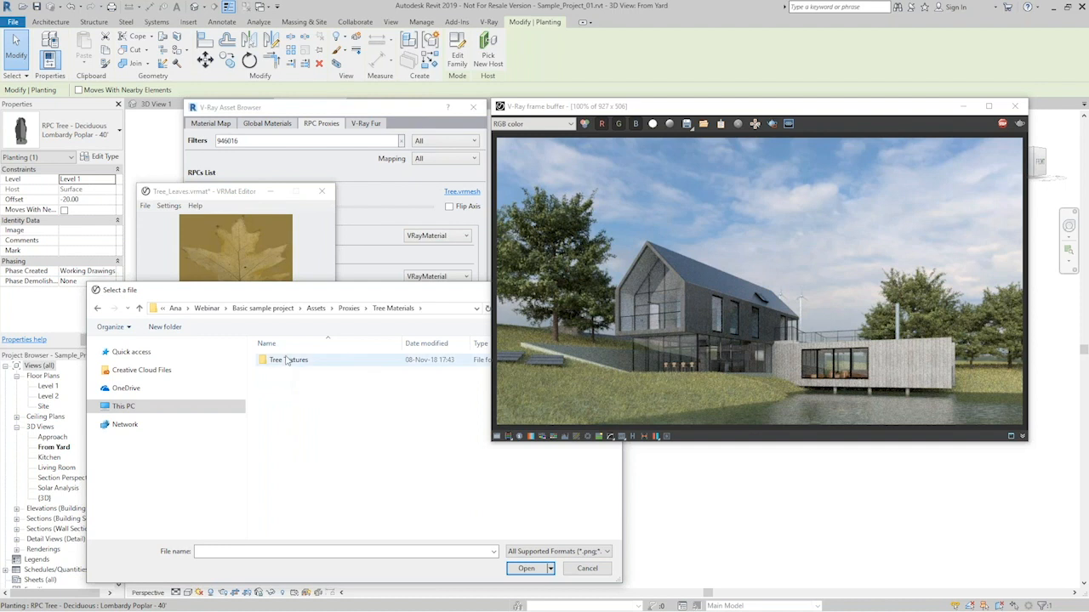
{"action": "double_click", "coordinate": [286, 360]}
{"action": "left_click", "coordinate": [345, 368]}
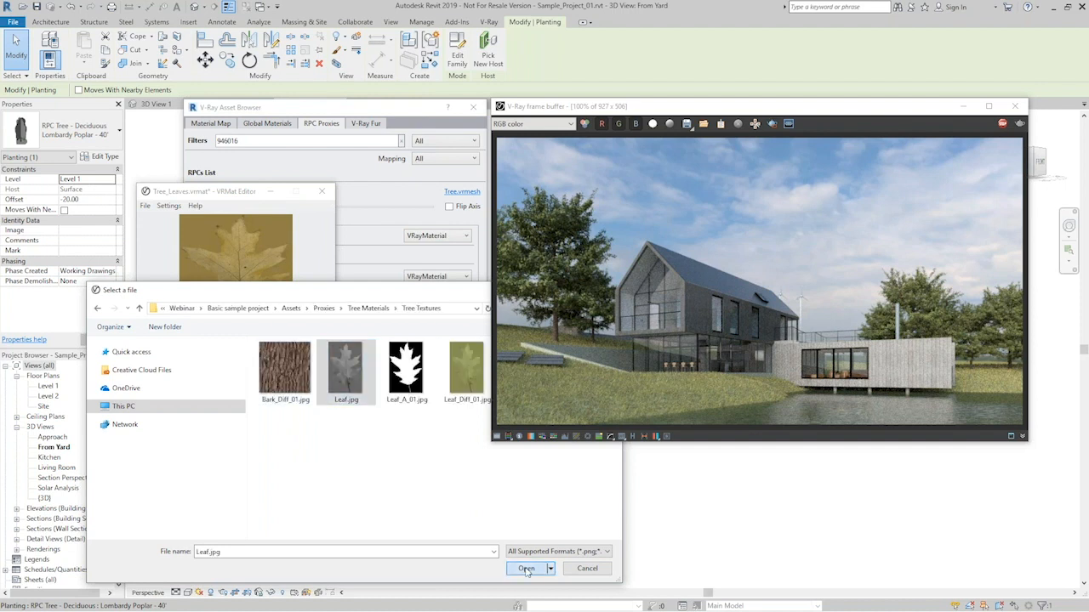
{"action": "left_click", "coordinate": [527, 568]}
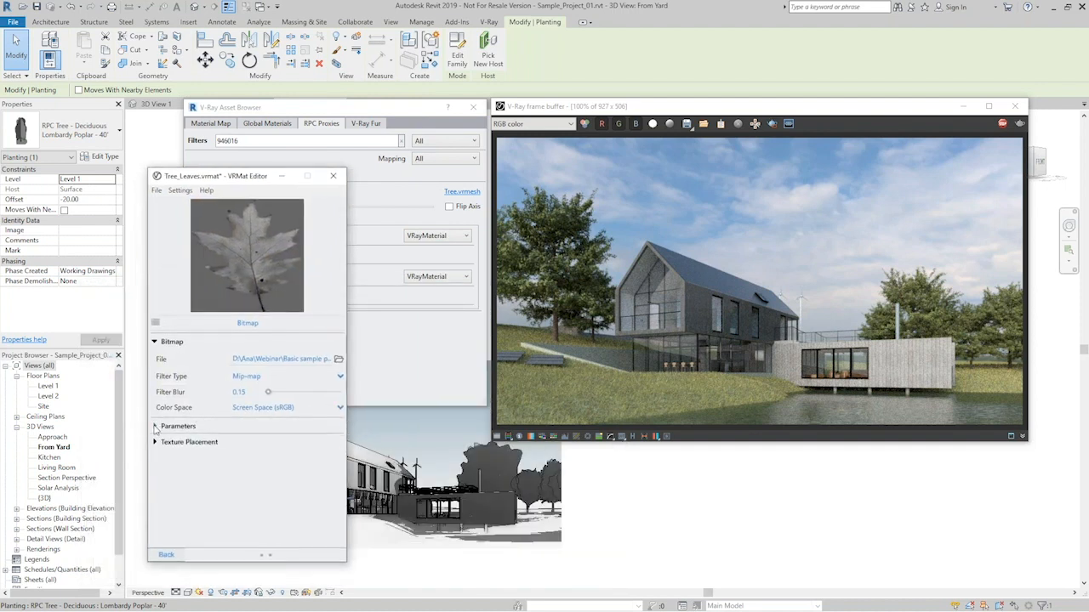
{"action": "left_click", "coordinate": [155, 427]}
{"action": "left_click", "coordinate": [155, 426]}
{"action": "left_click", "coordinate": [166, 554]}
- Enable the Mix Curve with Transition Upper 0.15 and Transition Lower 0.25, and return to the material's main parameters
{"action": "left_click", "coordinate": [160, 416]}
{"action": "left_click", "coordinate": [331, 416]}
{"action": "left_click_drag", "start_coordinate": [319, 431], "coordinate": [290, 452]}
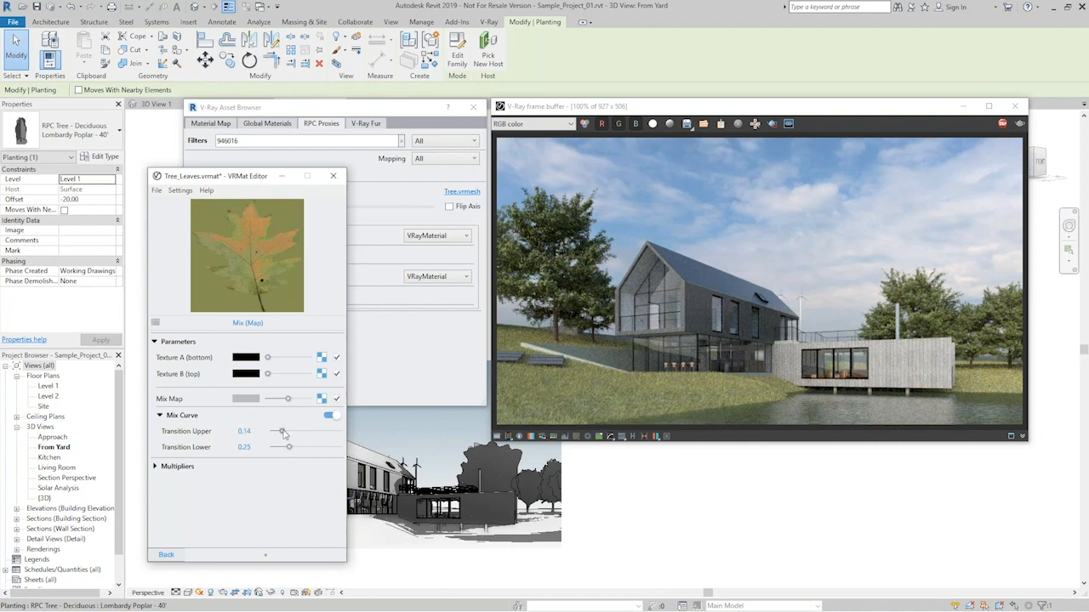
{"action": "left_click", "coordinate": [165, 554]}
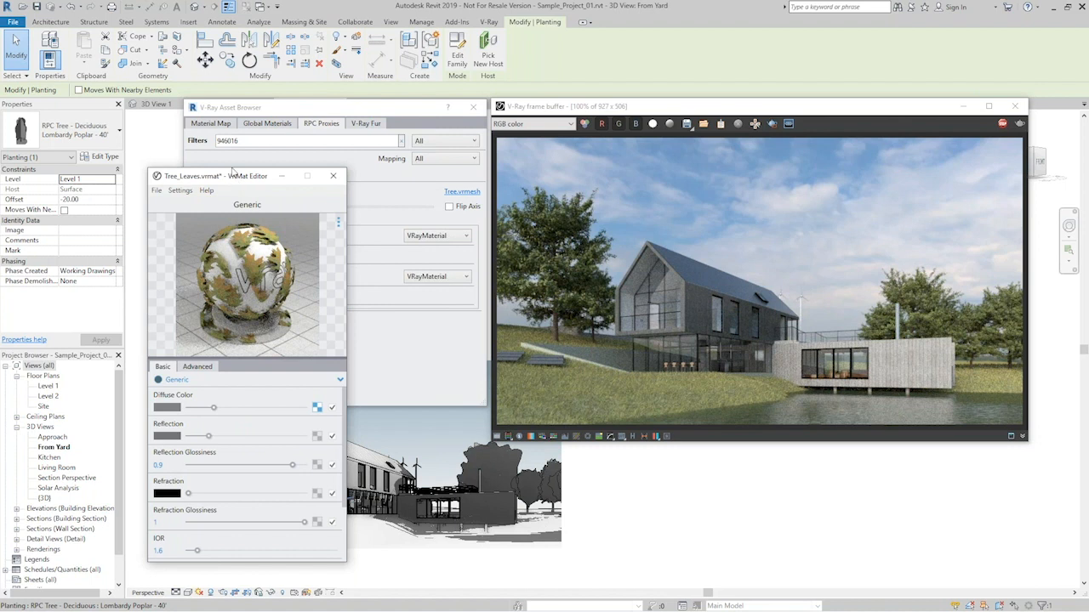
{"action": "left_click_drag", "start_coordinate": [233, 175], "coordinate": [228, 165]}
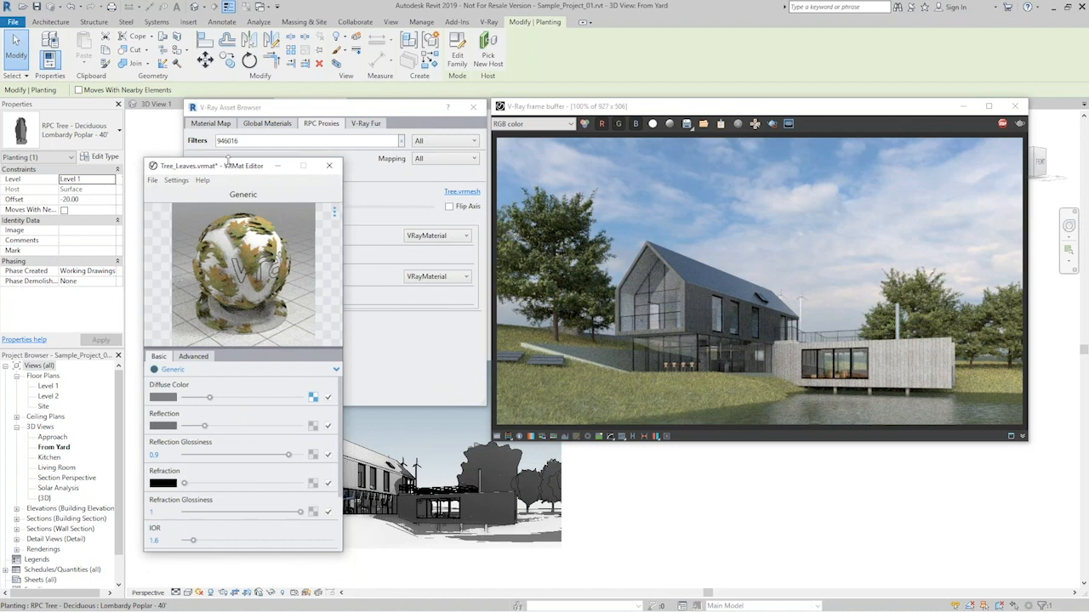
{"action": "left_click_drag", "start_coordinate": [228, 171], "coordinate": [223, 194]}
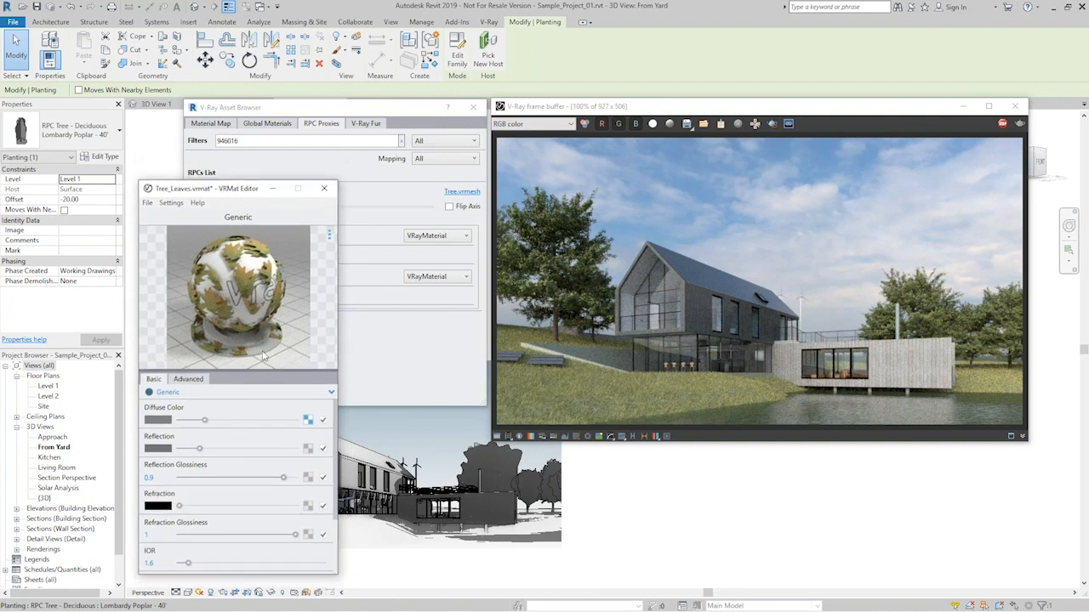
- Save a copy of the material as Tree_Leaves_autumn.vrmat in the Assets > Proxies > Tree Materials folder
{"action": "left_click", "coordinate": [147, 203]}
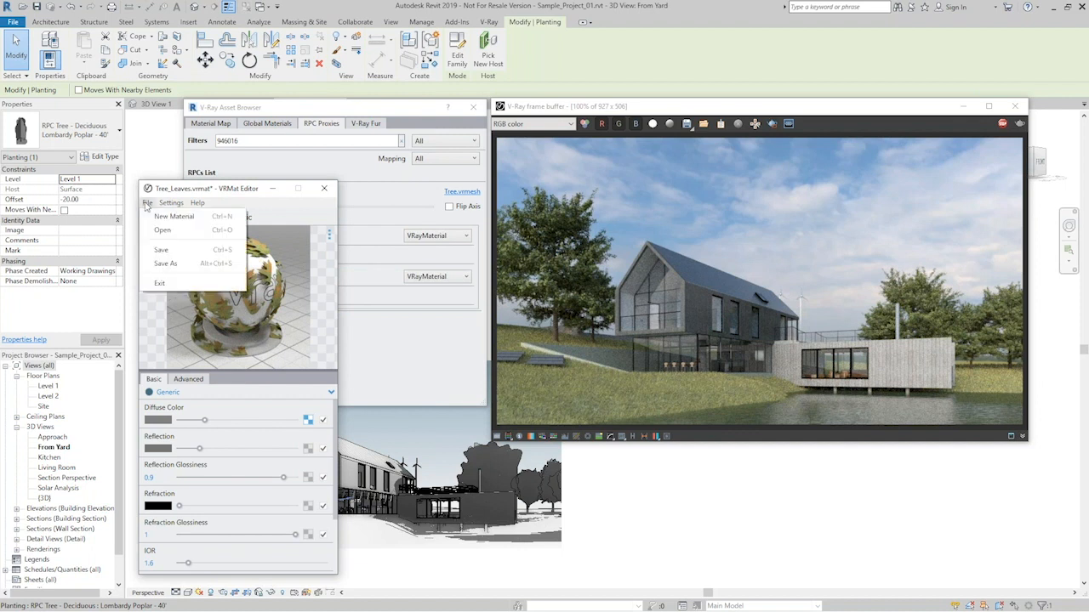
{"action": "left_click", "coordinate": [170, 269]}
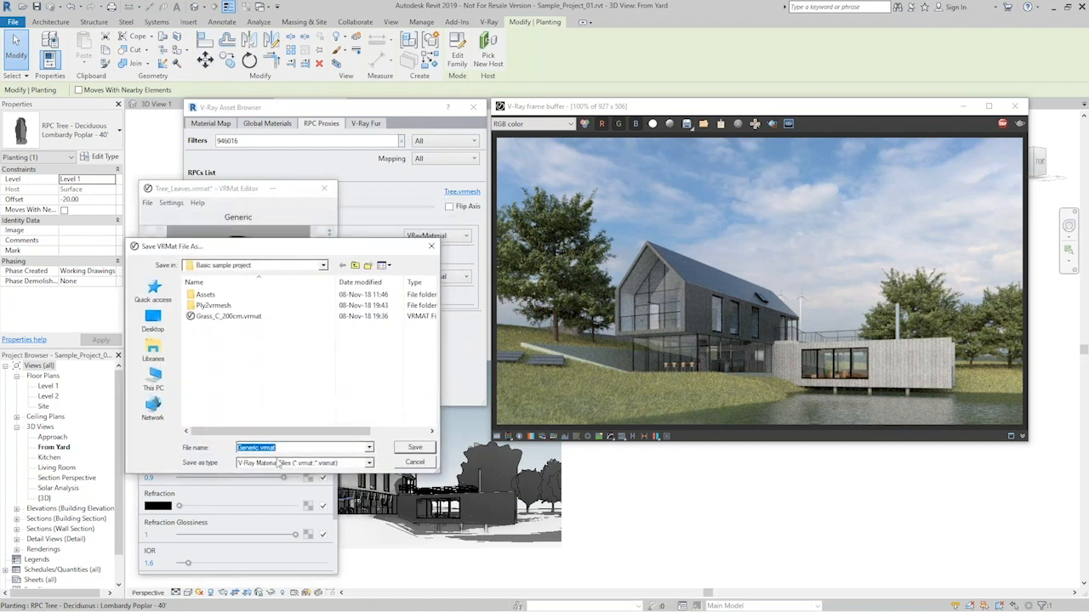
{"action": "double_click", "coordinate": [207, 295]}
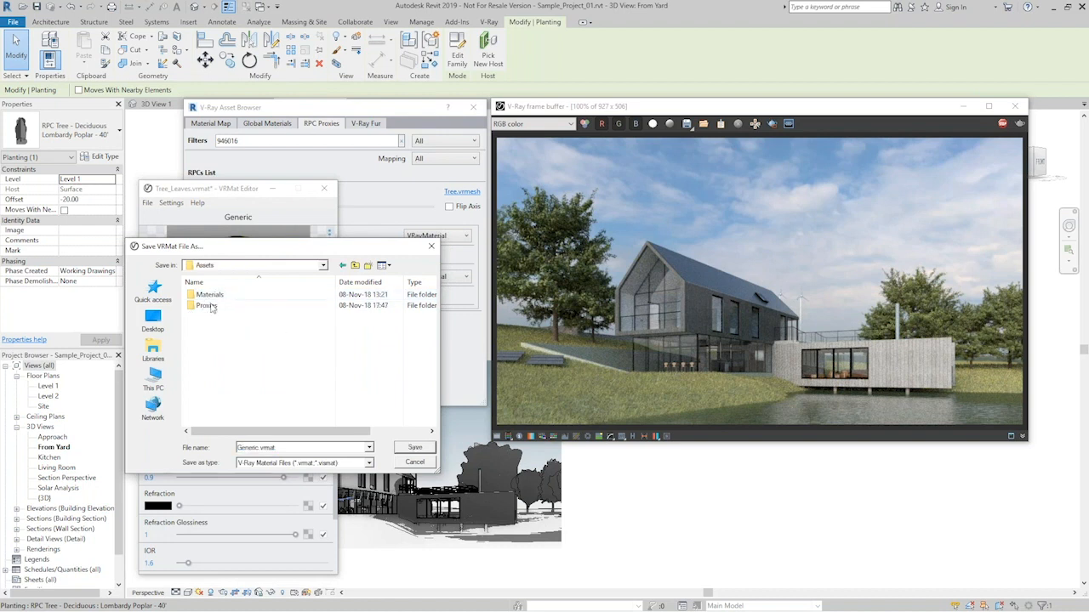
{"action": "double_click", "coordinate": [211, 305]}
{"action": "double_click", "coordinate": [219, 317]}
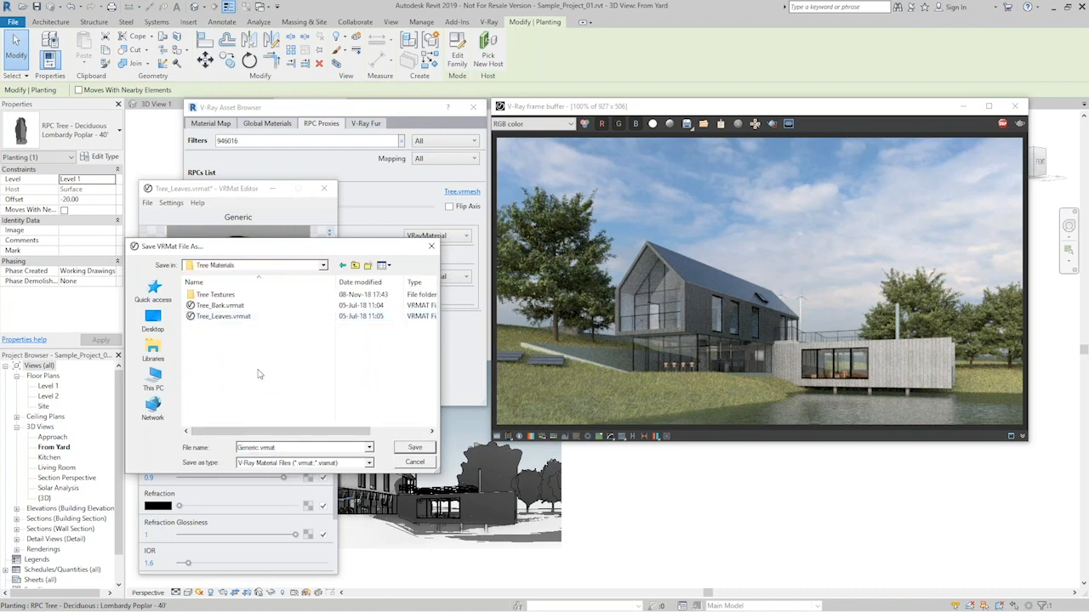
{"action": "double_click", "coordinate": [289, 448]}
{"action": "left_click", "coordinate": [230, 316]}
{"action": "double_click", "coordinate": [274, 449]}
{"action": "left_click", "coordinate": [276, 448]}
{"action": "type", "text": "_autumn"}
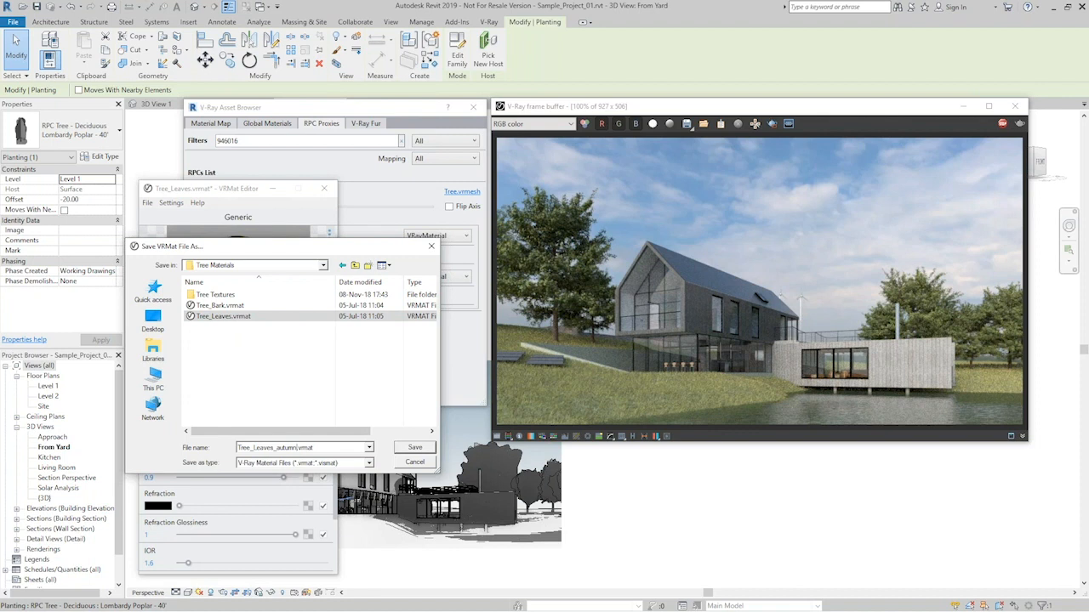
{"action": "left_click", "coordinate": [414, 447]}
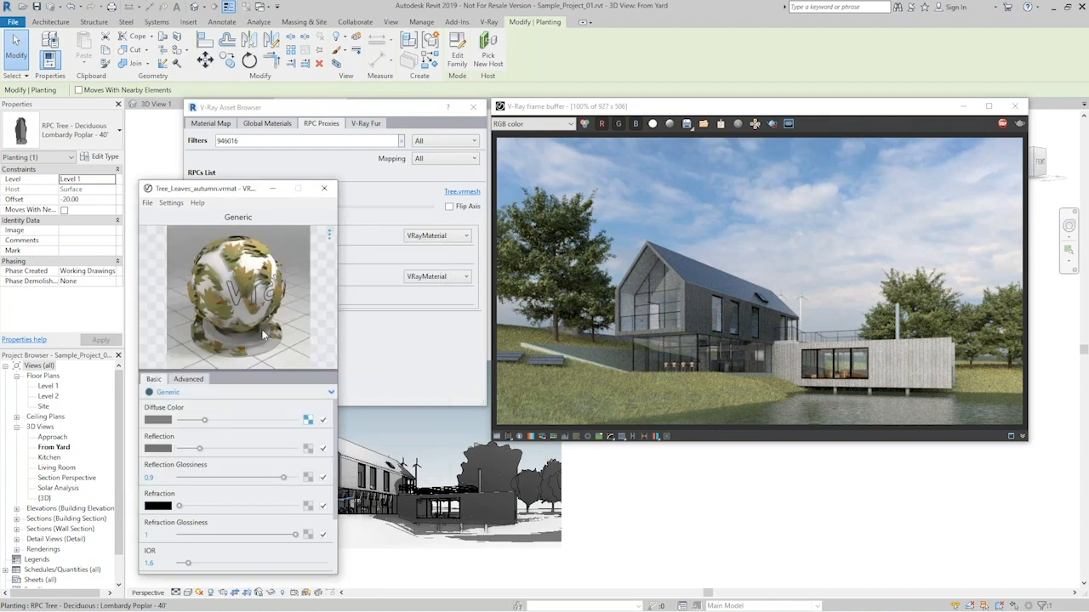
{"action": "left_click_drag", "start_coordinate": [226, 189], "coordinate": [114, 191]}
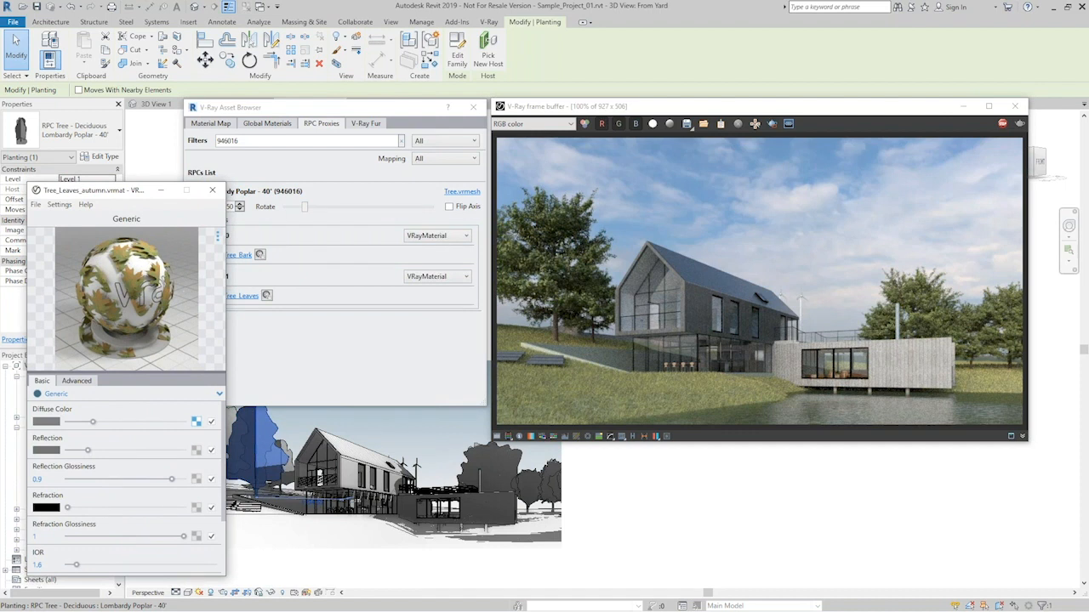
- Close the autumn leaf material, select the Honey Locust tree and locate Tree_Leaves_autumn.vrmat in the Tree Materials folder
{"action": "left_click", "coordinate": [212, 189]}
{"action": "left_click", "coordinate": [622, 503]}
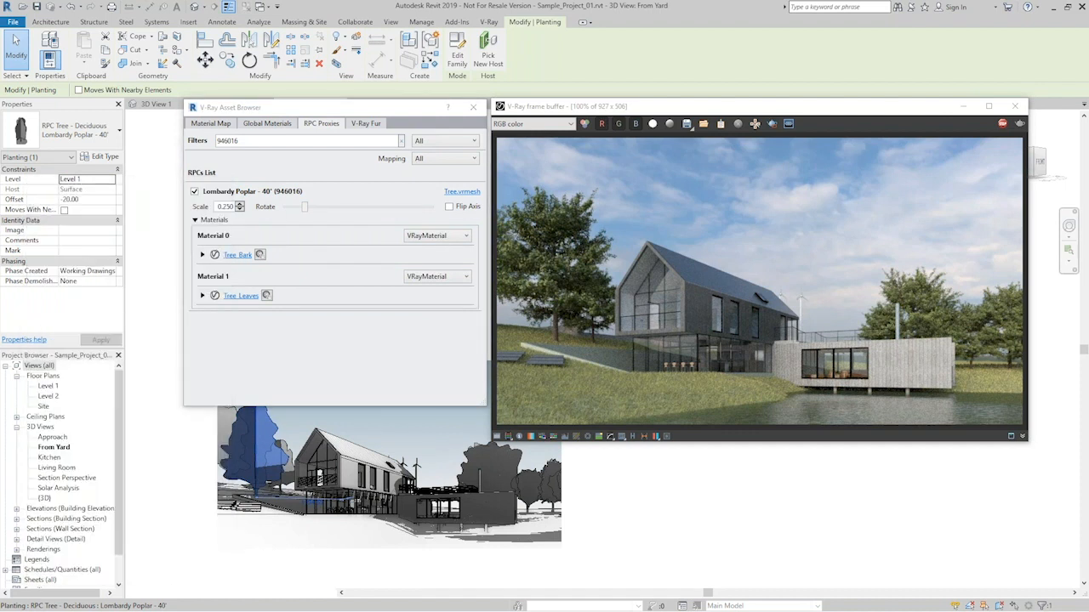
{"action": "left_click", "coordinate": [536, 483]}
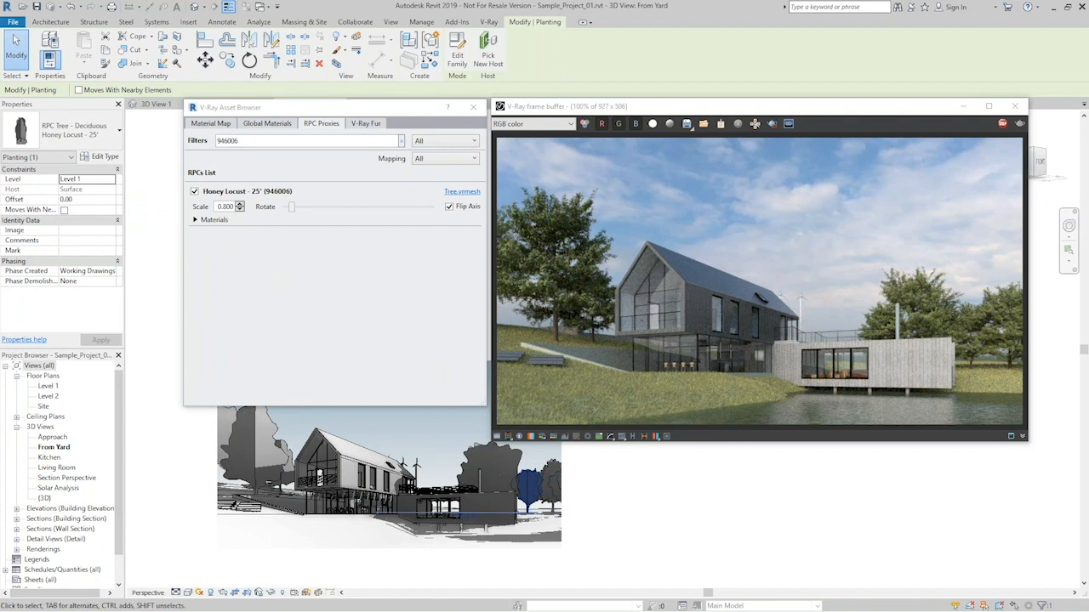
{"action": "key", "text": "alt+Tab"}
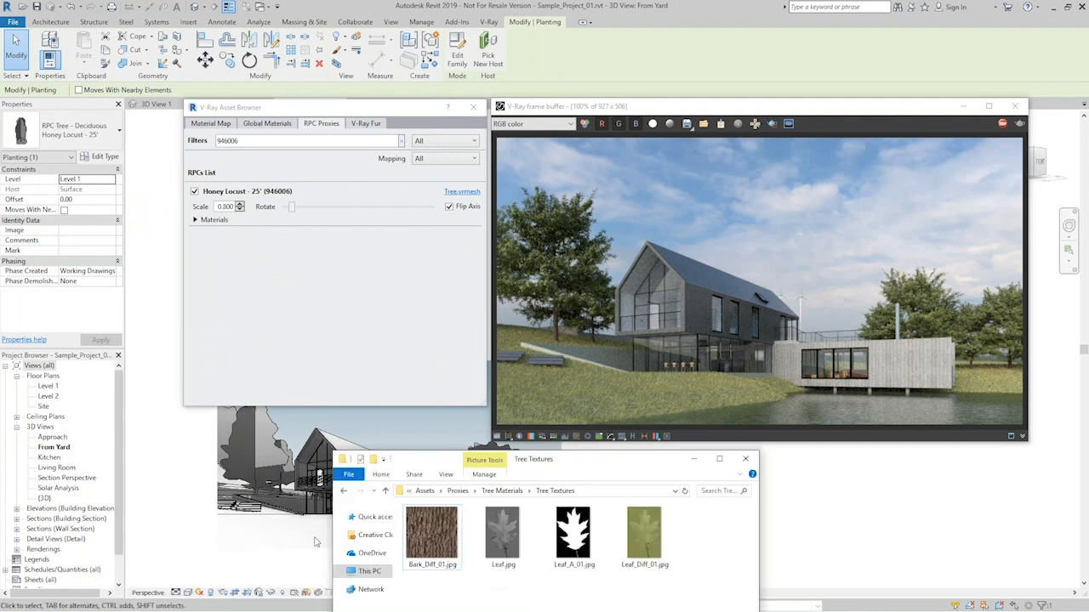
{"action": "left_click", "coordinate": [508, 492]}
{"action": "left_click_drag", "start_coordinate": [593, 464], "coordinate": [312, 331]}
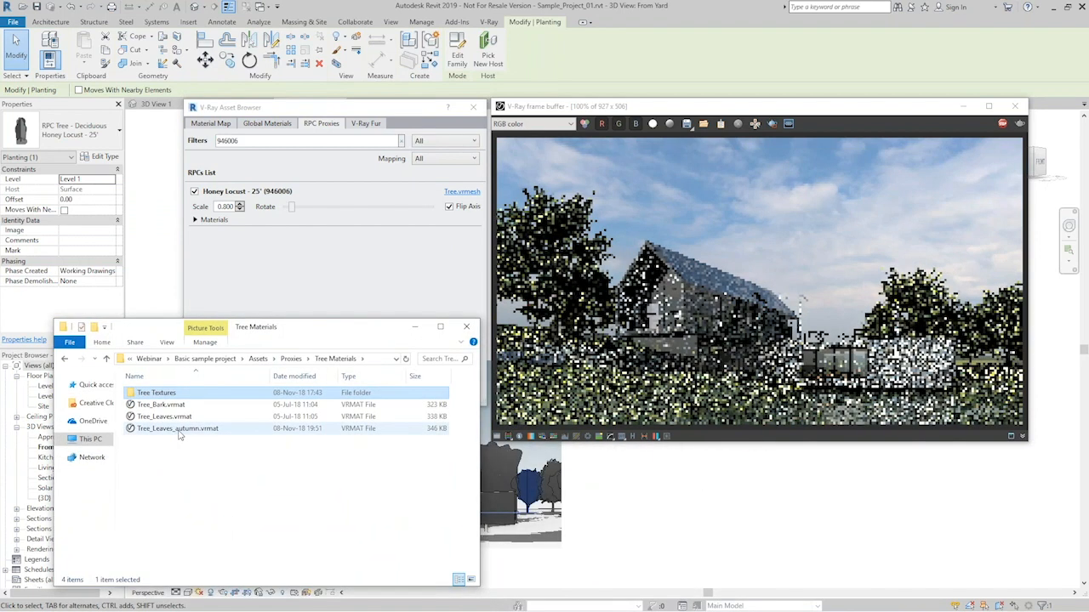
{"action": "left_click", "coordinate": [177, 430]}
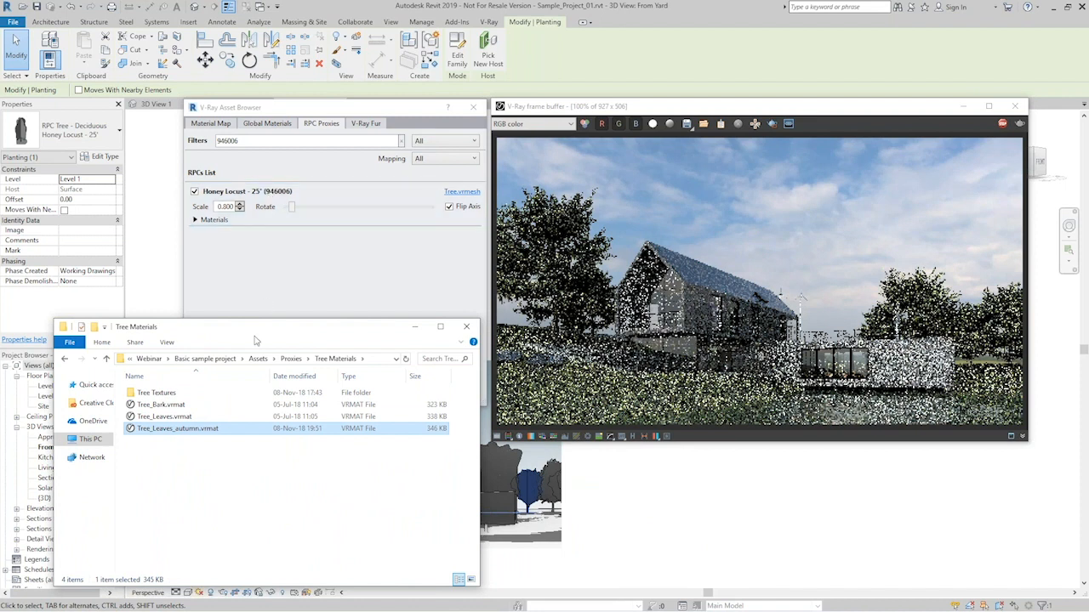
- Assign Tree_Leaves_autumn.vrmat to Material 1 of the Honey Locust - 25' proxy and minimize the folder window
{"action": "left_click", "coordinate": [196, 220]}
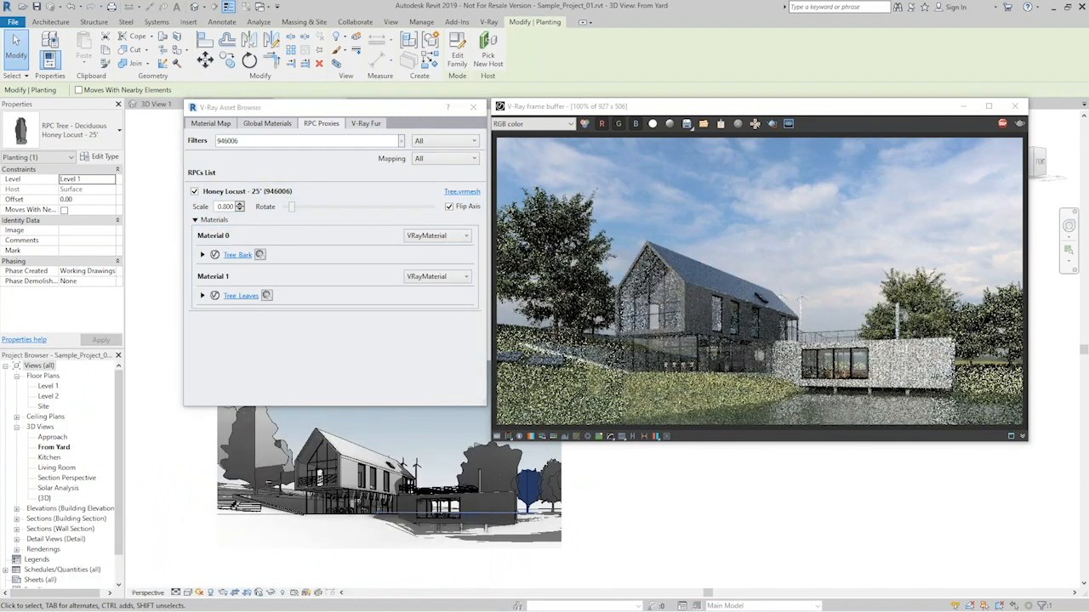
{"action": "key", "text": "alt+Tab"}
{"action": "left_click_drag", "start_coordinate": [152, 429], "coordinate": [241, 296]}
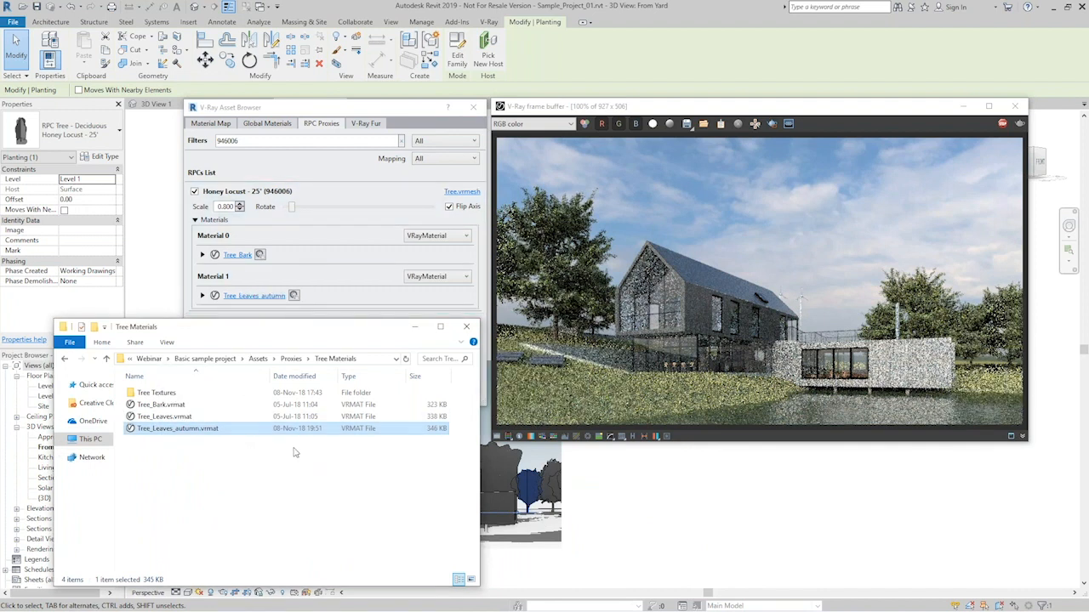
{"action": "left_click", "coordinate": [415, 327]}
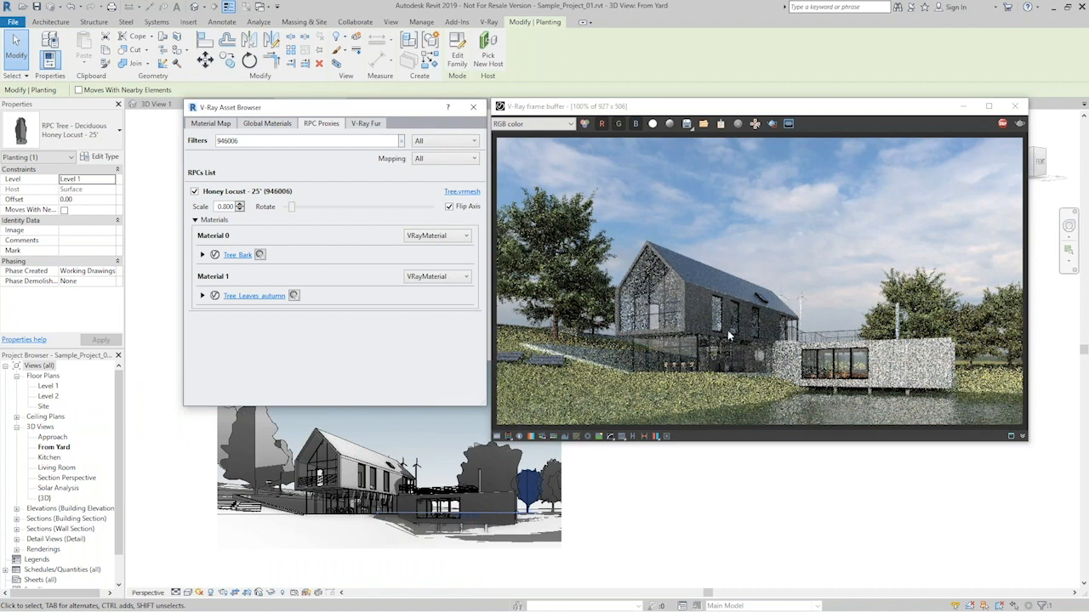
- Select the large Lombardy Poplar - 40' tree and assign Tree_Leaves_autumn.vrmat to its proxy's Material 1
{"action": "left_click_drag", "start_coordinate": [319, 109], "coordinate": [255, 126]}
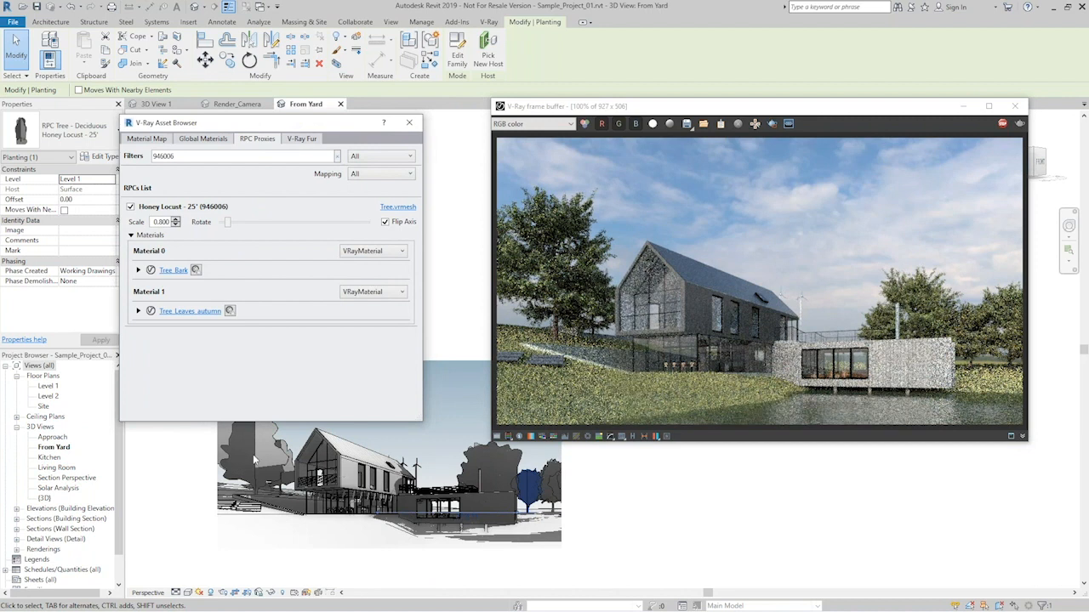
{"action": "left_click", "coordinate": [251, 464]}
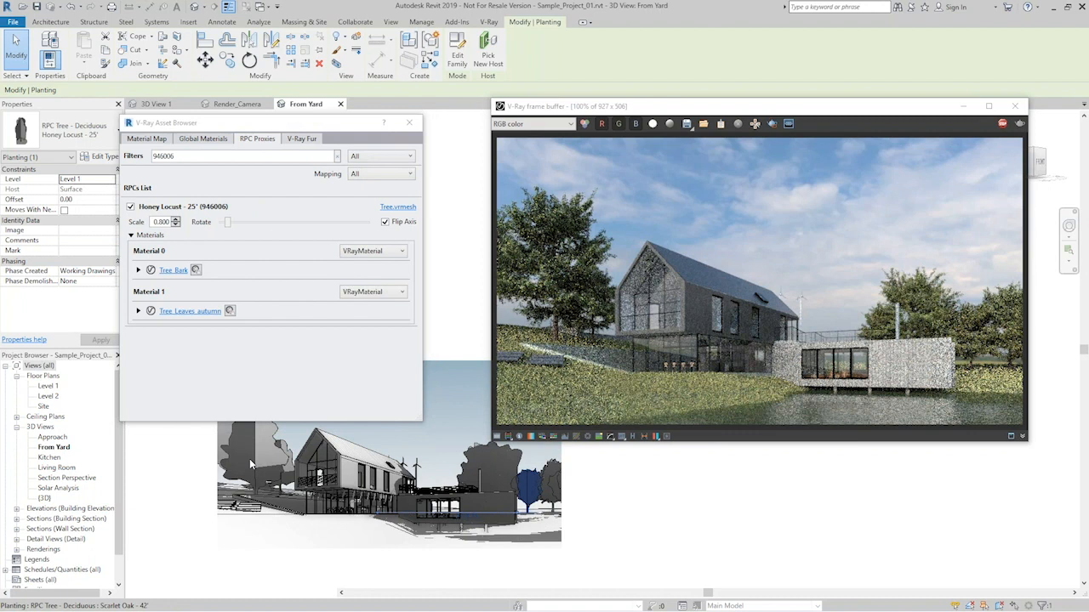
{"action": "left_click", "coordinate": [249, 459]}
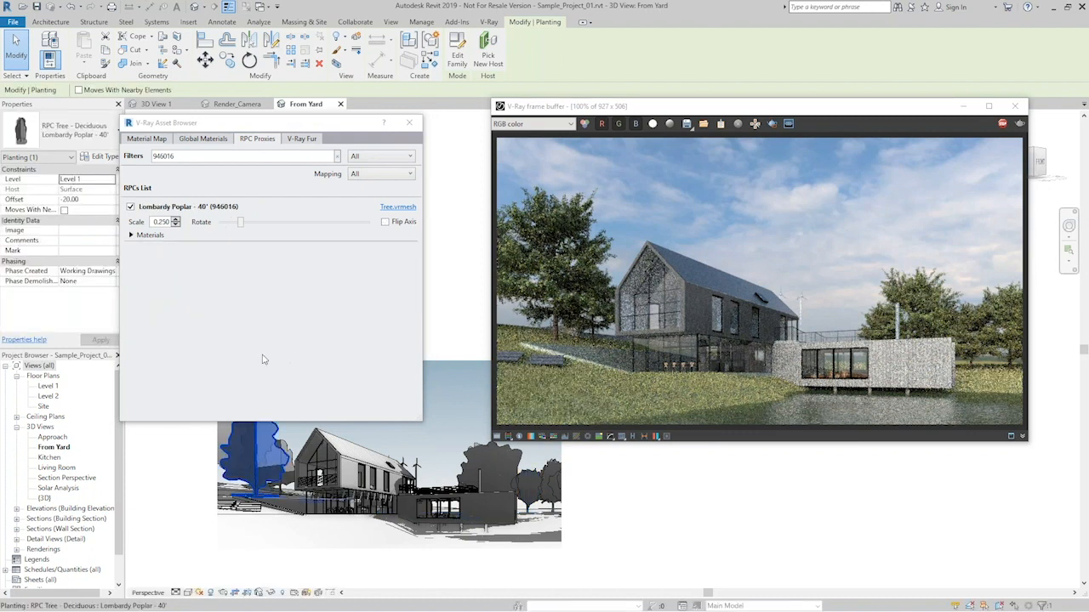
{"action": "left_click", "coordinate": [133, 236]}
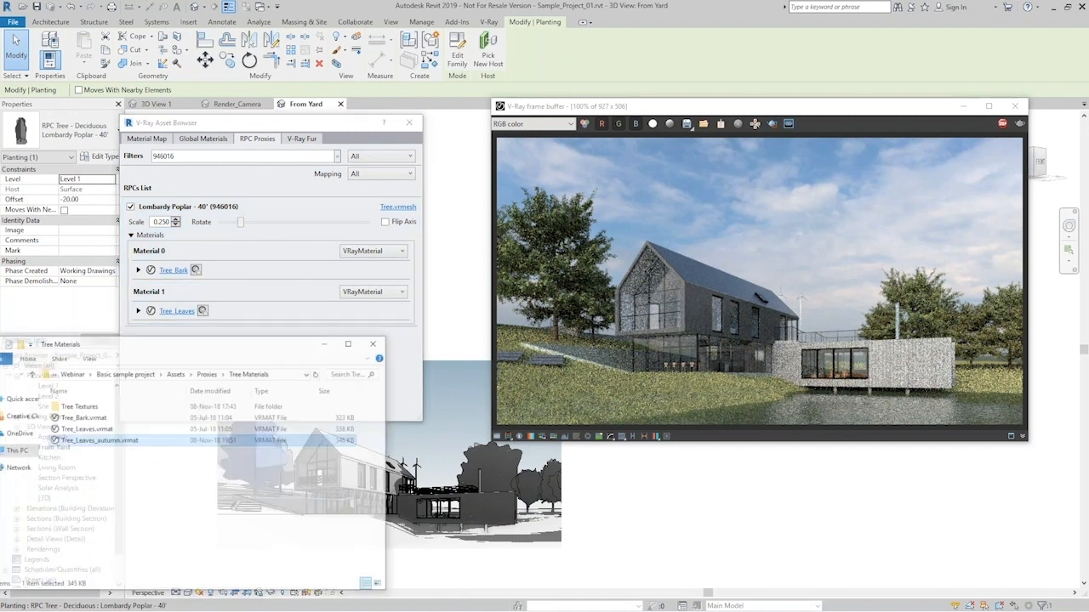
{"action": "left_click_drag", "start_coordinate": [225, 337], "coordinate": [234, 386]}
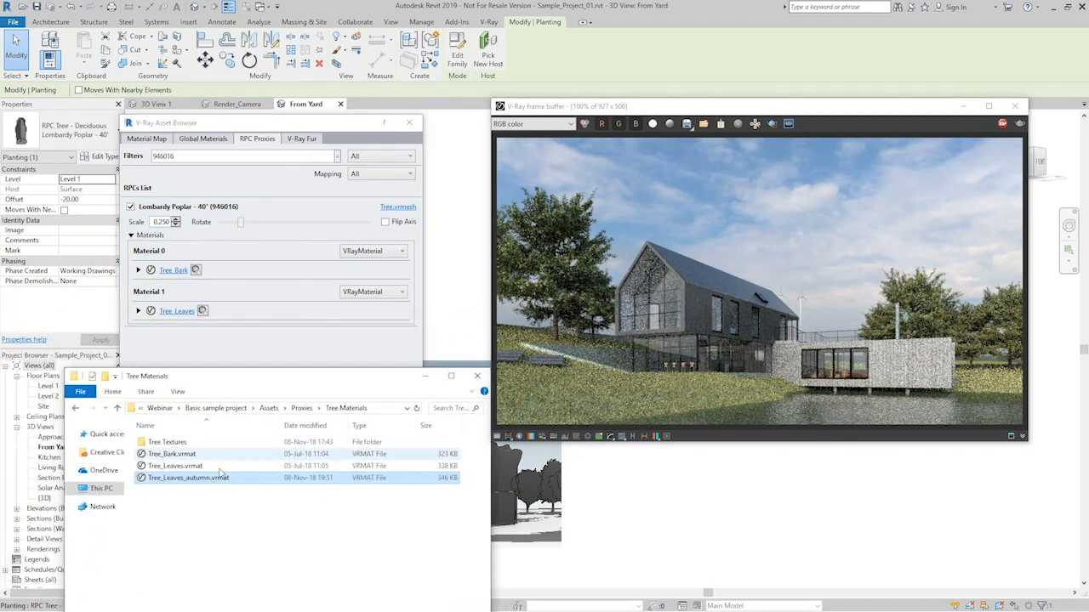
{"action": "left_click_drag", "start_coordinate": [187, 477], "coordinate": [205, 308]}
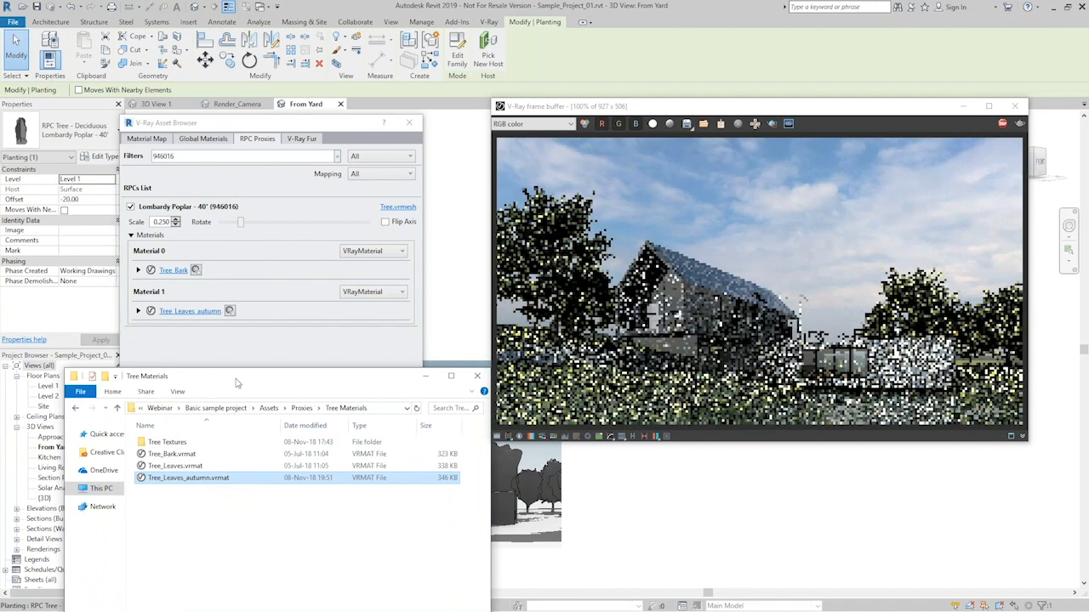
{"action": "left_click_drag", "start_coordinate": [235, 382], "coordinate": [223, 330]}
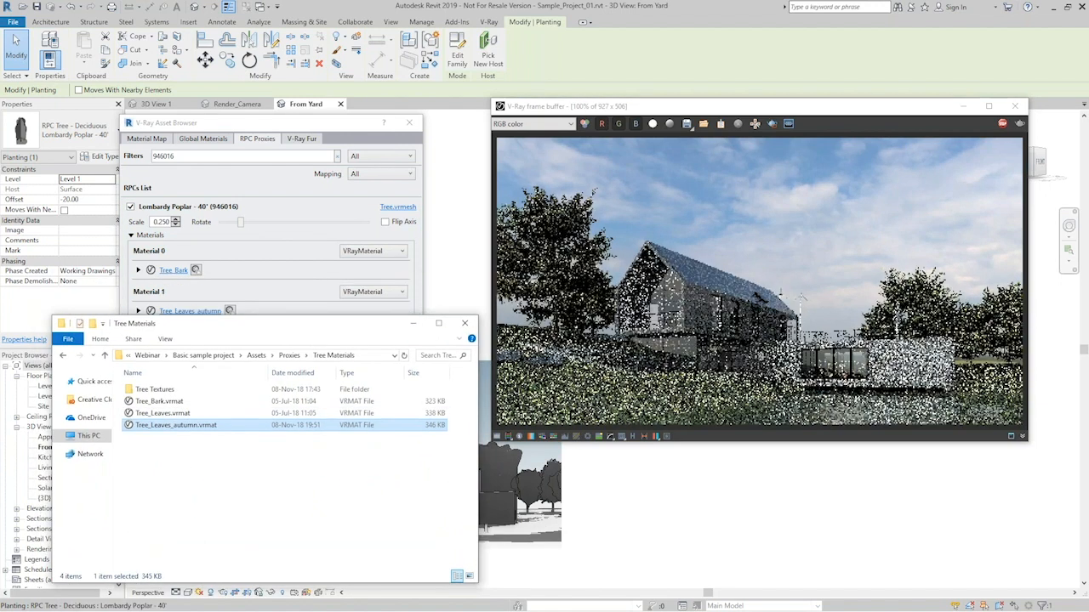
{"action": "left_click_drag", "start_coordinate": [294, 327], "coordinate": [0, 204]}
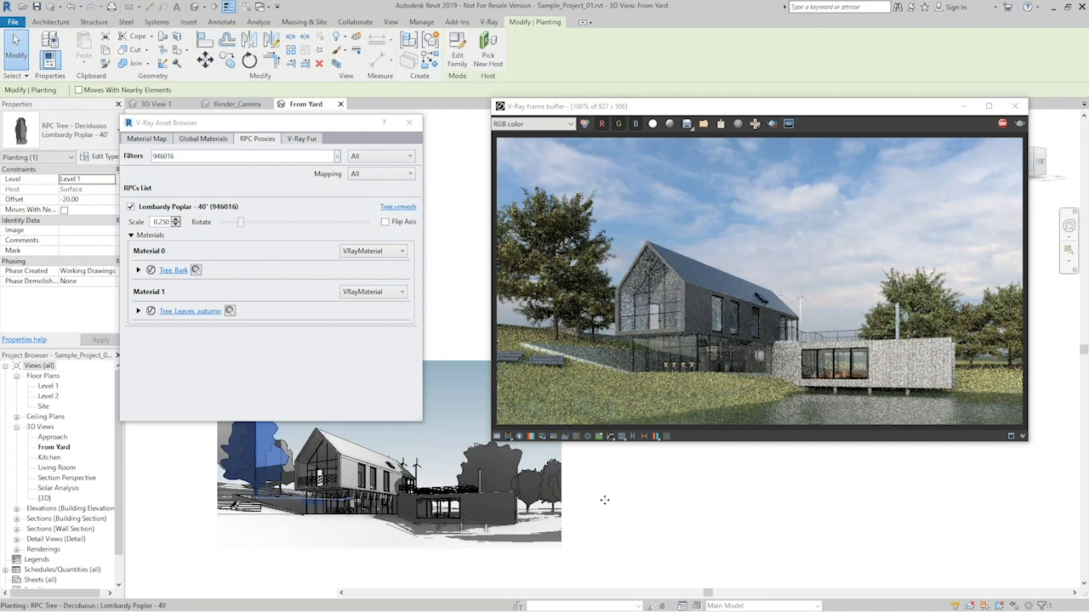
- Recheck the Honey Locust proxy's leaf material, and close the Asset Browser with the frame buffer moved to the centre
{"action": "left_click", "coordinate": [531, 480]}
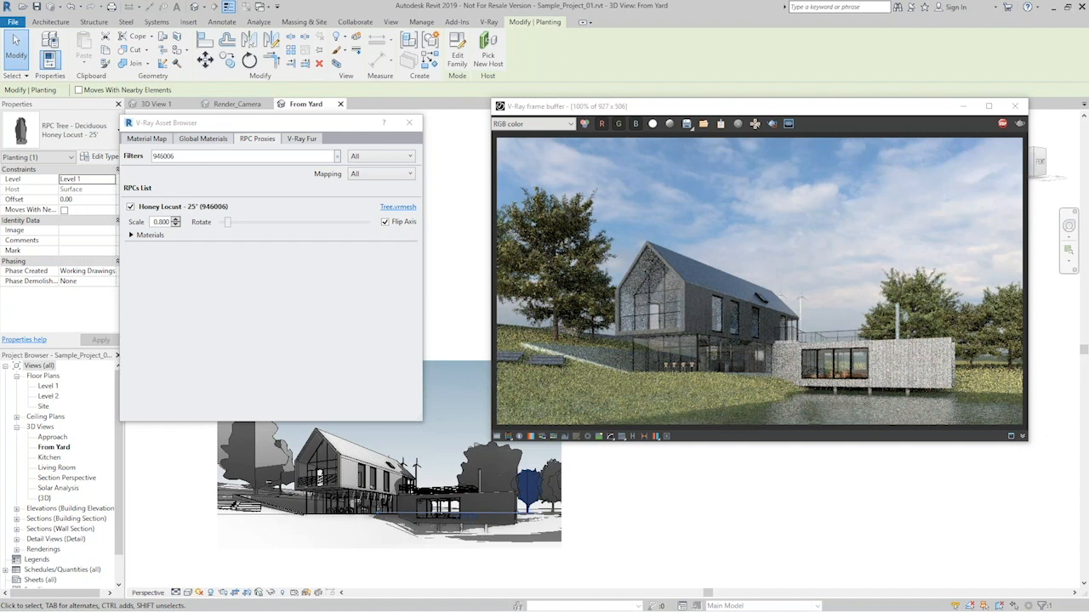
{"action": "left_click", "coordinate": [133, 235]}
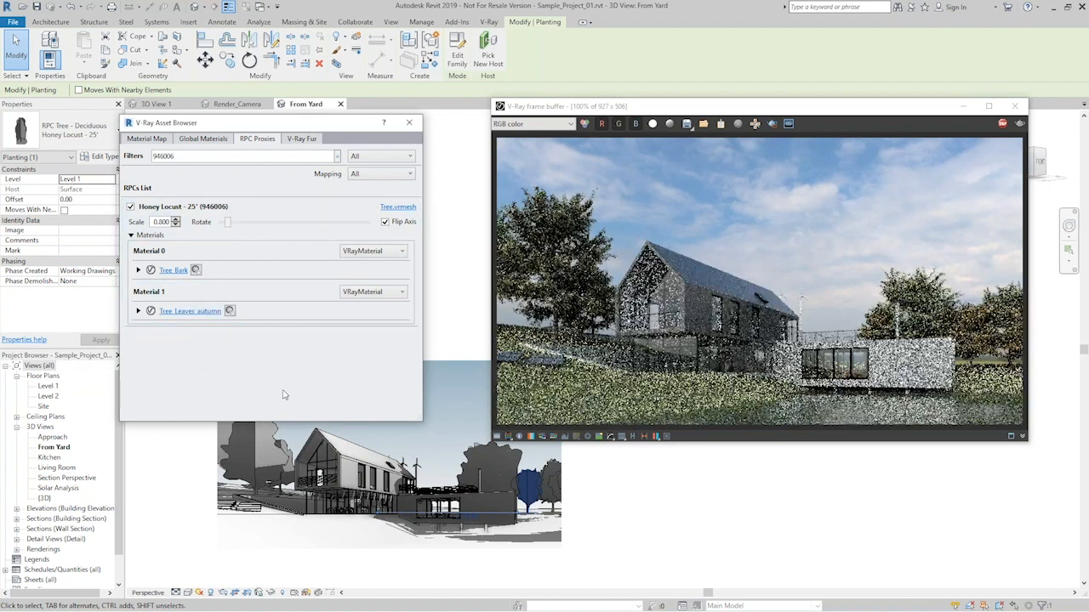
{"action": "left_click_drag", "start_coordinate": [784, 112], "coordinate": [723, 115]}
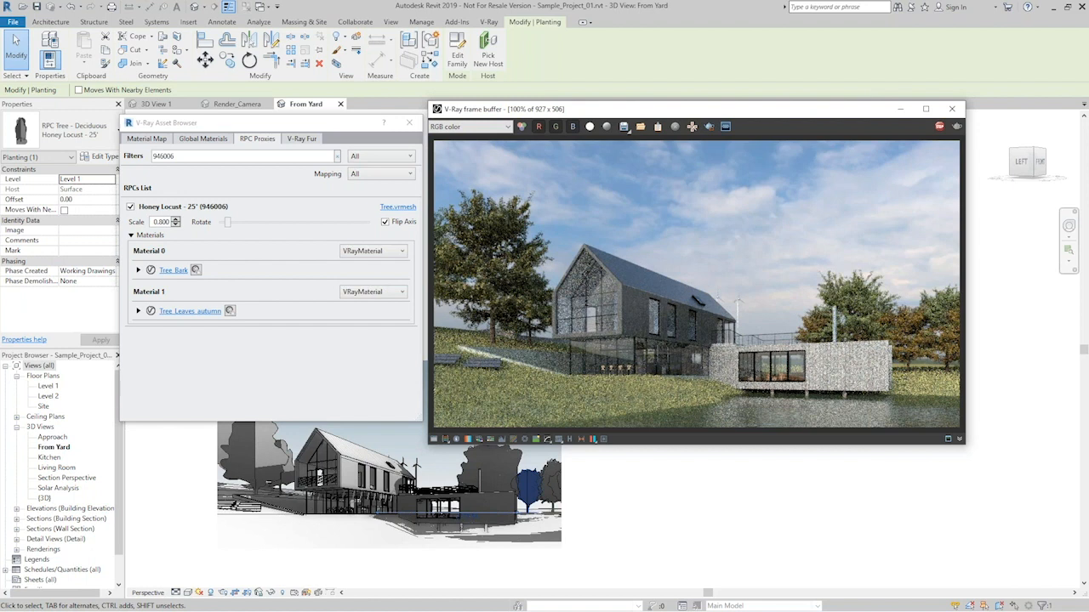
{"action": "left_click", "coordinate": [409, 125]}
{"action": "left_click", "coordinate": [488, 22]}
{"action": "left_click_drag", "start_coordinate": [647, 115], "coordinate": [514, 109]}
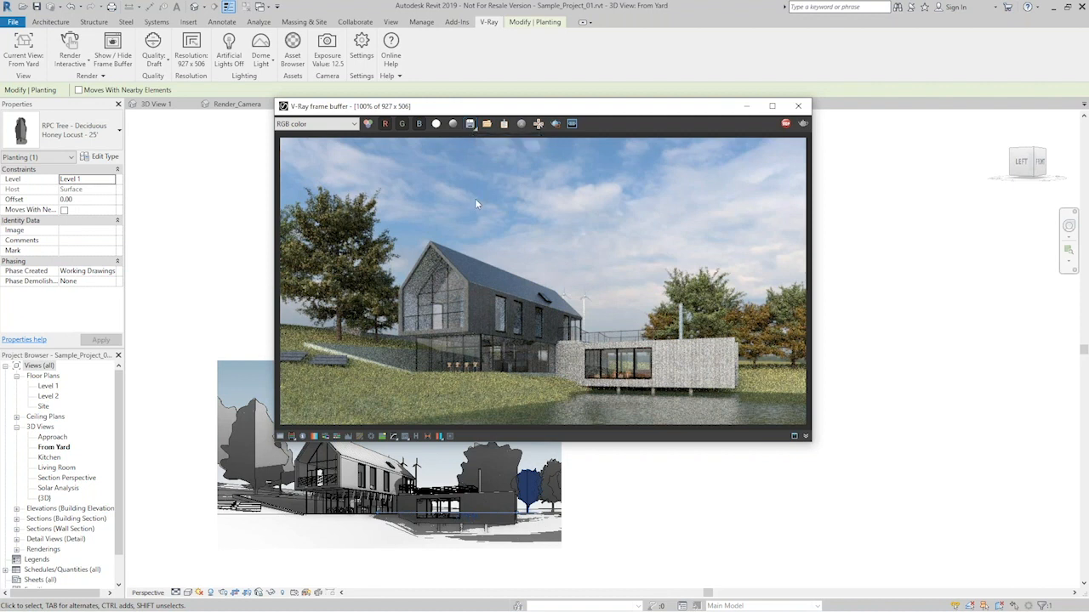
- Show the frame buffer's render history and hide it again
{"action": "left_click", "coordinate": [417, 436]}
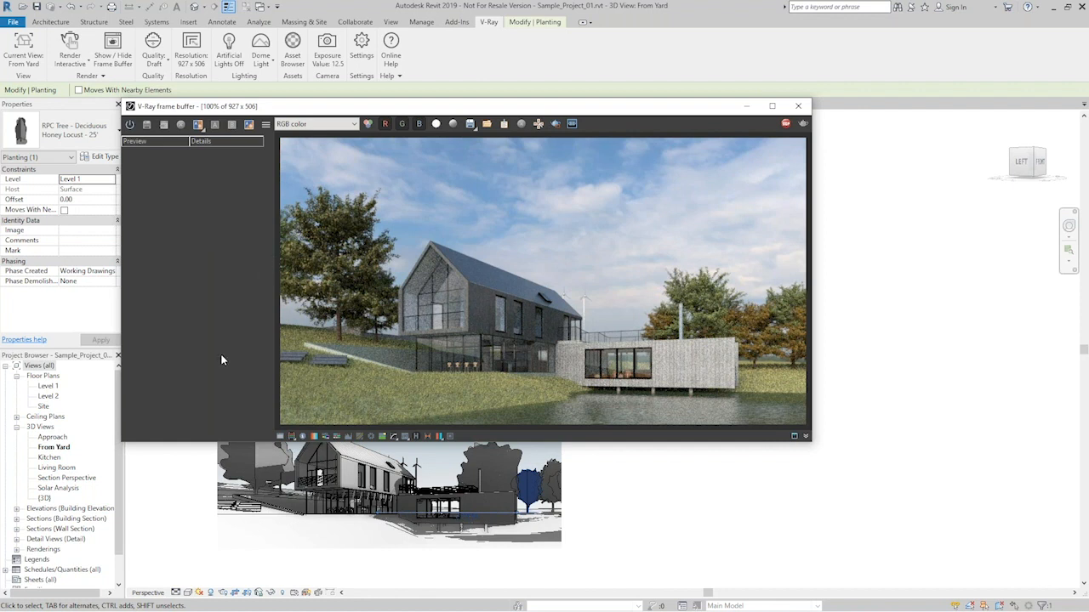
{"action": "left_click", "coordinate": [415, 436]}
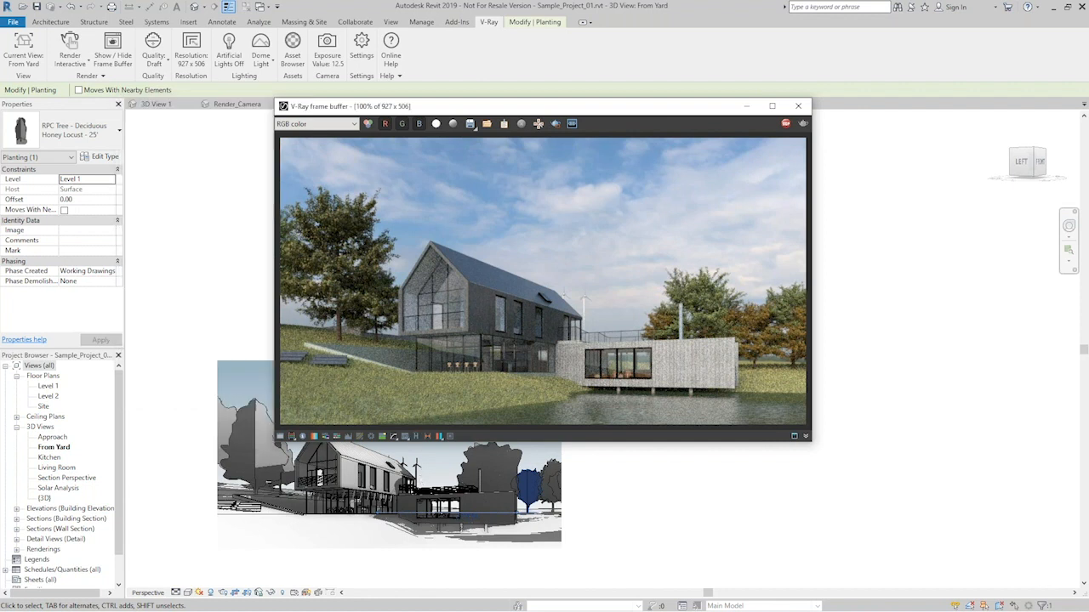
- Show the frame buffer's color corrections and load the global correction file Basic_sample_project_CC.vccglb from the Basic sample project folder
{"action": "left_click", "coordinate": [281, 440]}
{"action": "left_click_drag", "start_coordinate": [574, 108], "coordinate": [482, 107]}
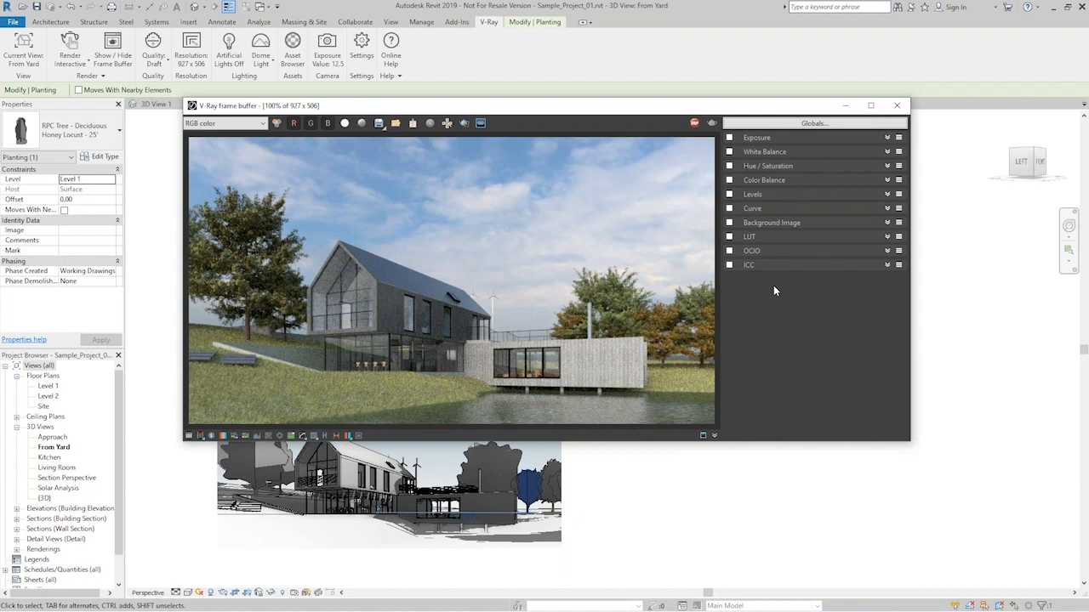
{"action": "left_click", "coordinate": [829, 126]}
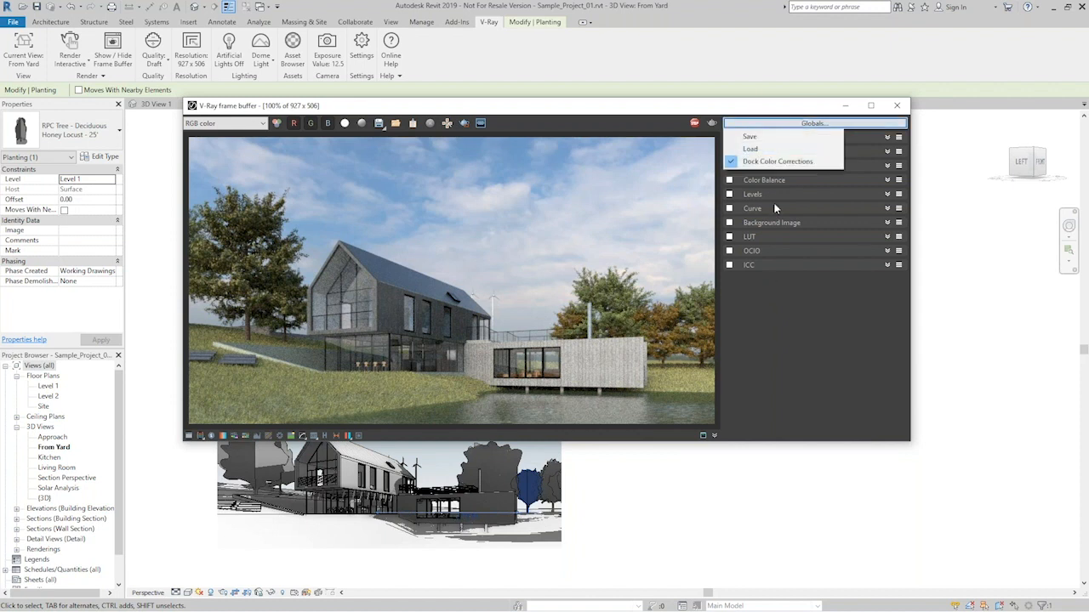
{"action": "left_click", "coordinate": [750, 149]}
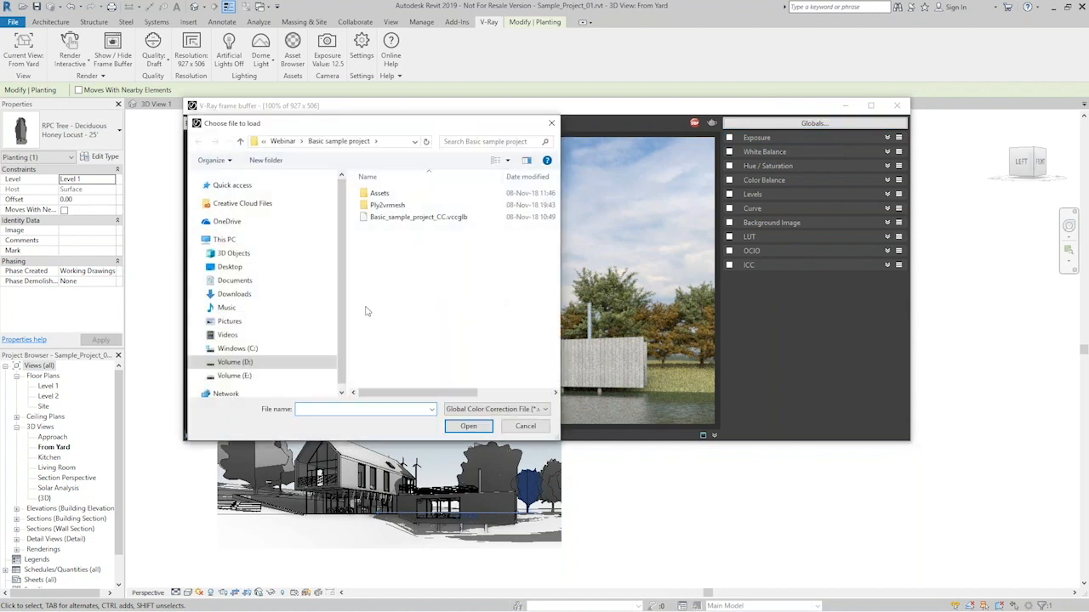
{"action": "left_click", "coordinate": [364, 218]}
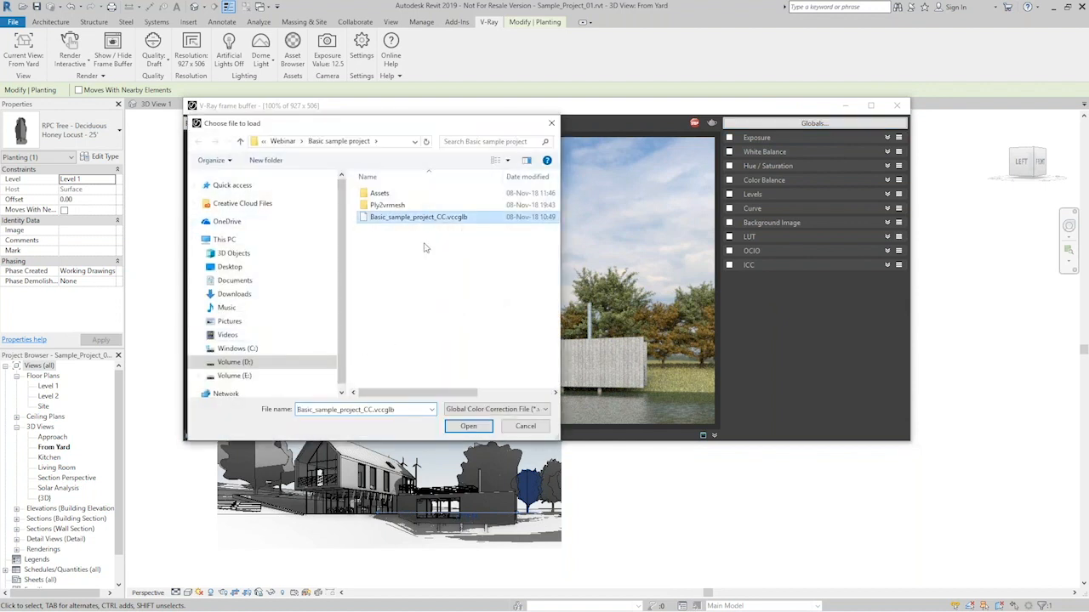
{"action": "left_click", "coordinate": [469, 427]}
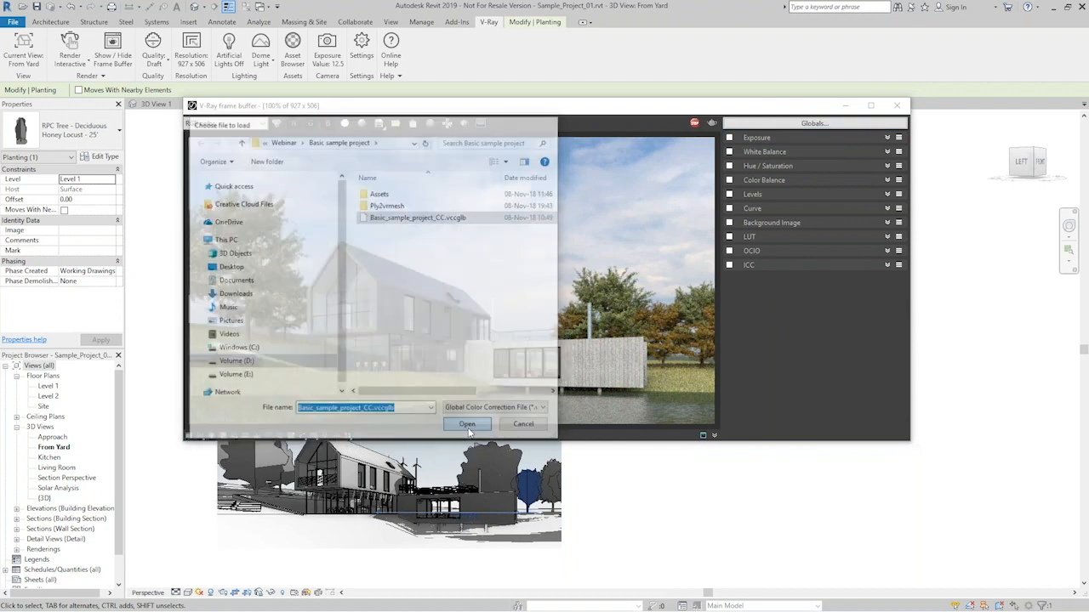
{"action": "left_click_drag", "start_coordinate": [621, 111], "coordinate": [665, 118]}
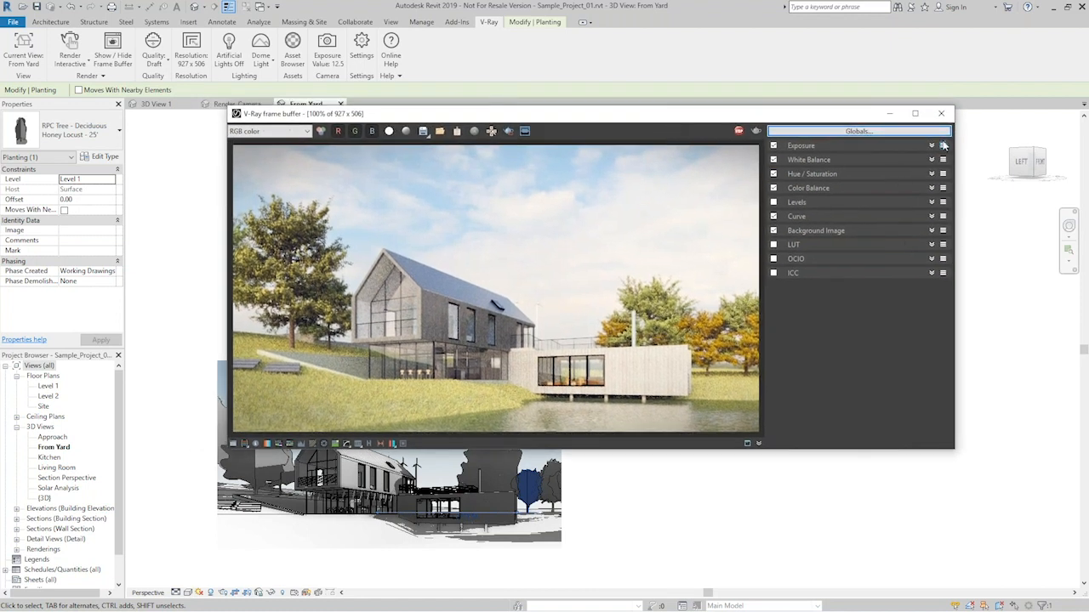
- Expand the Exposure correction and lower its Exposure to 0.17
{"action": "left_click", "coordinate": [931, 146]}
{"action": "mouse_move", "coordinate": [862, 169]}
{"action": "left_mouse_down"}
{"action": "mouse_move", "coordinate": [865, 178]}
{"action": "mouse_move", "coordinate": [848, 177]}
{"action": "left_mouse_up"}
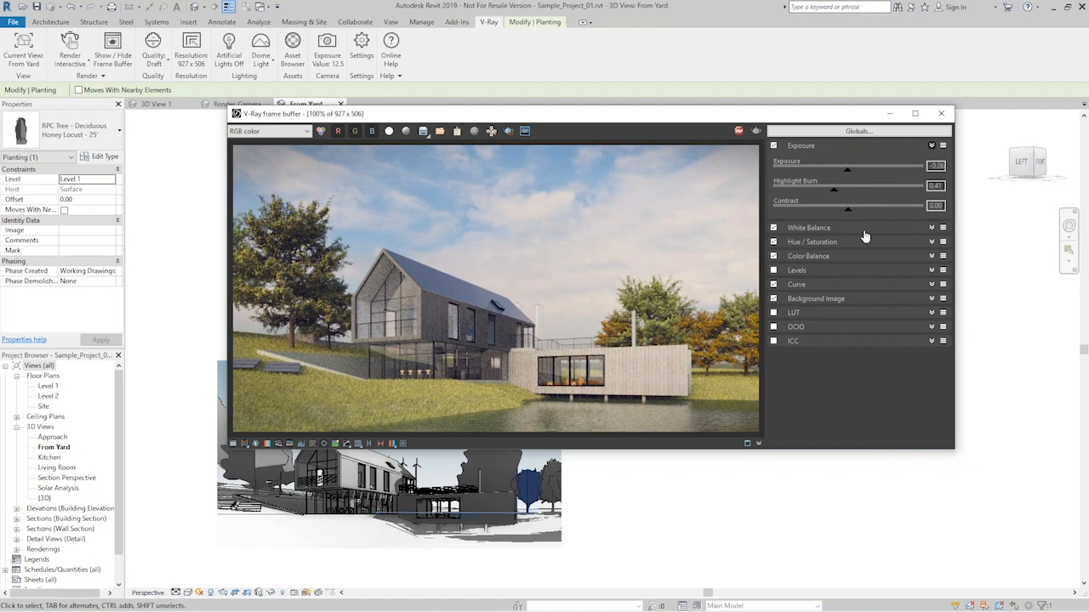
{"action": "left_click_drag", "start_coordinate": [848, 176], "coordinate": [852, 175]}
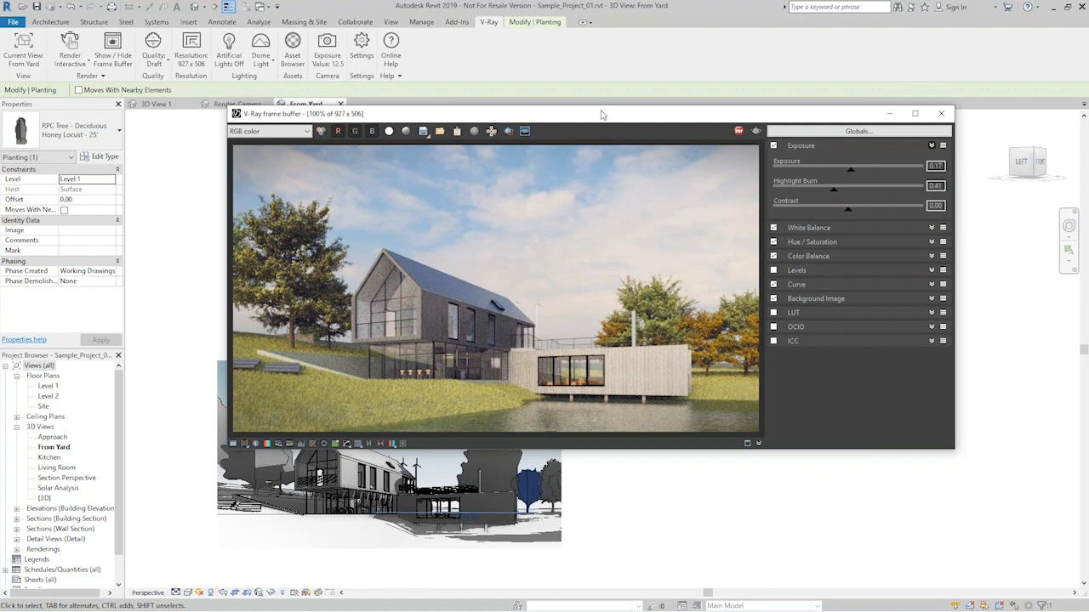
{"action": "left_click_drag", "start_coordinate": [601, 114], "coordinate": [601, 109]}
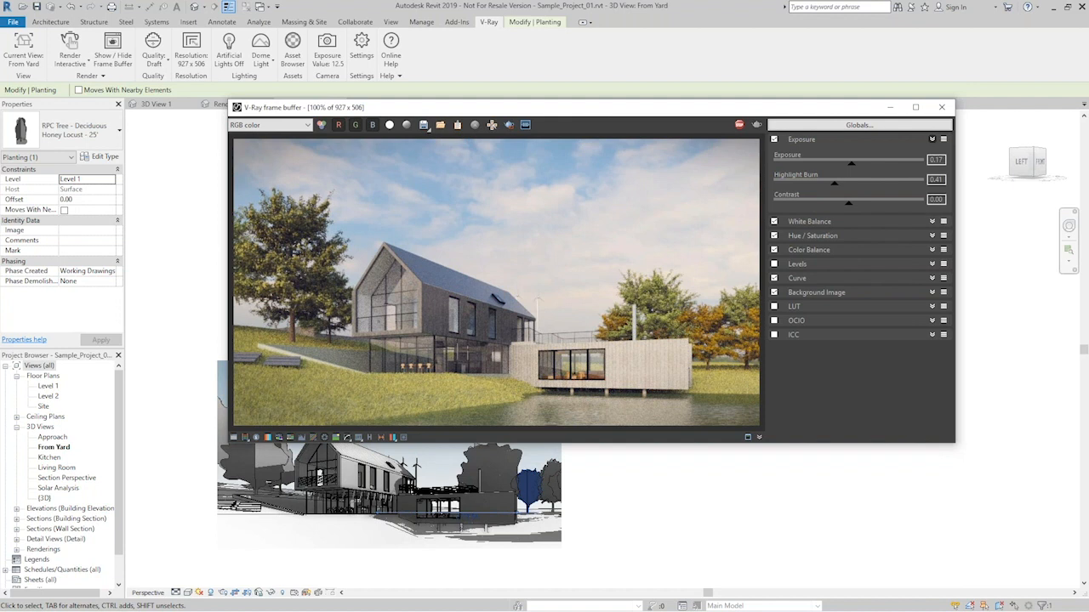